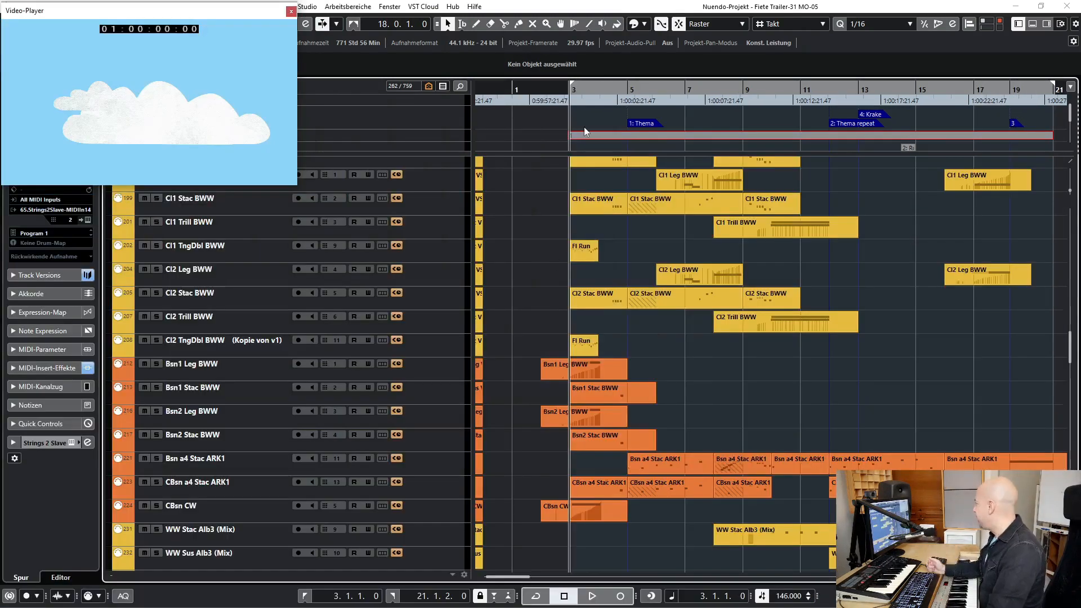
- Play the full arrangement from the start at bar 3 to just past the Thema marker at bar 5
{"action": "left_click_drag", "start_coordinate": [581, 92], "coordinate": [631, 102]}
{"action": "key", "text": "shift+b"}
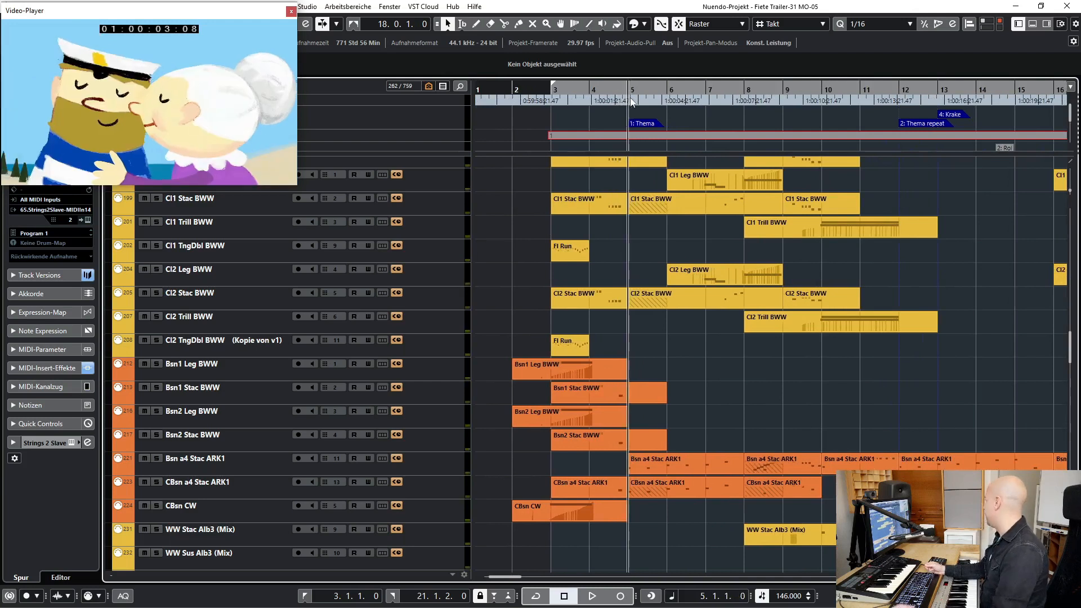
{"action": "key", "text": "KP_1"}
{"action": "key", "text": "space"}
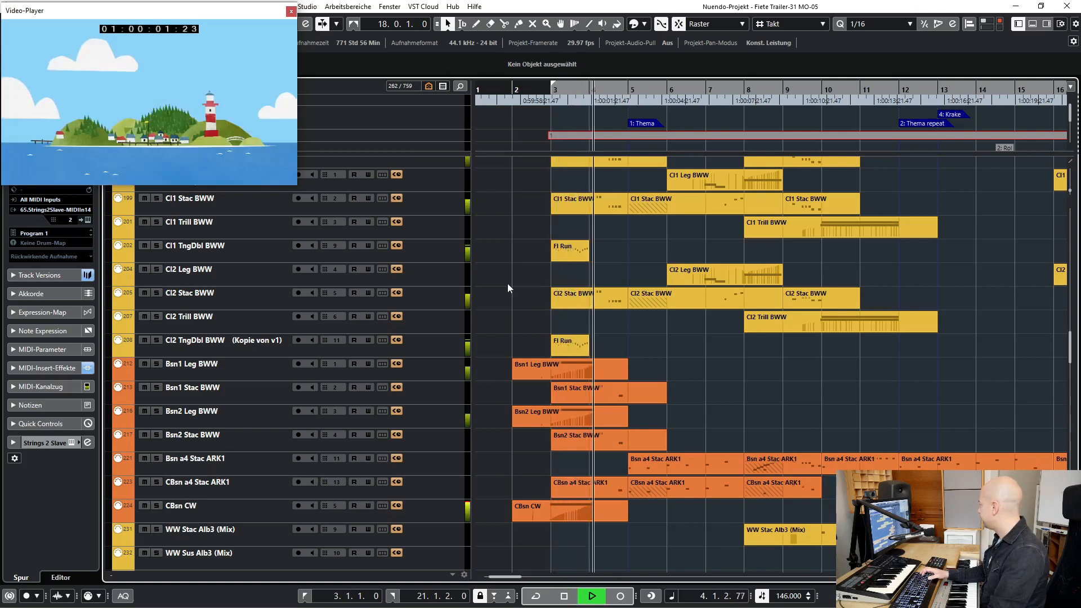
{"action": "key", "text": "space"}
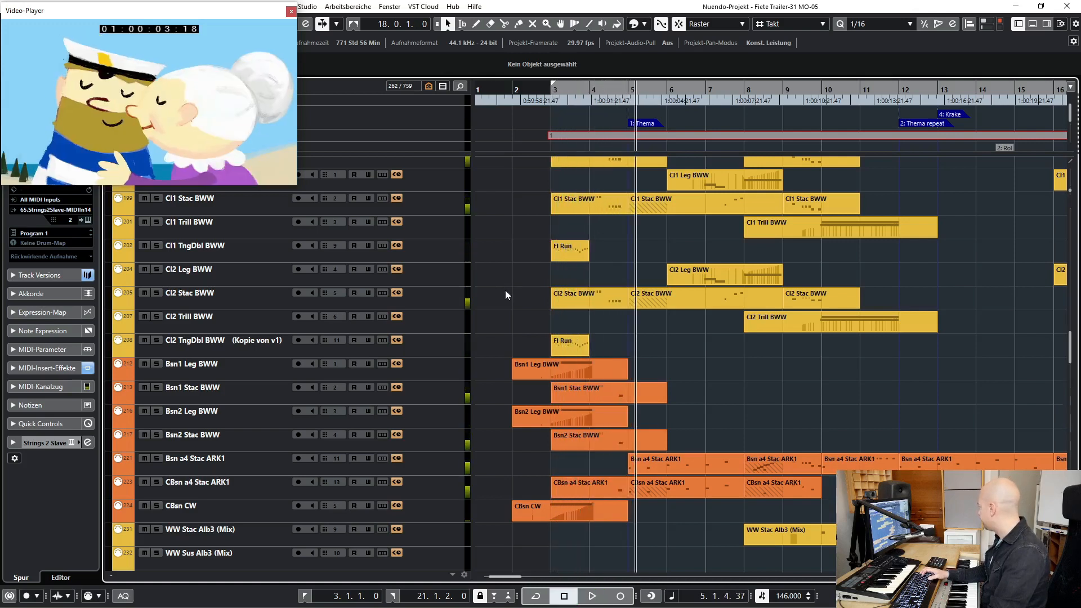
- Select The Grandeur track in the Piano folder for live playing
{"action": "scroll", "coordinate": [509, 290], "scroll_direction": "down", "scroll_amount": 15}
{"action": "scroll", "coordinate": [510, 304], "scroll_direction": "up", "scroll_amount": 5}
{"action": "scroll", "coordinate": [508, 309], "scroll_direction": "up", "scroll_amount": 20}
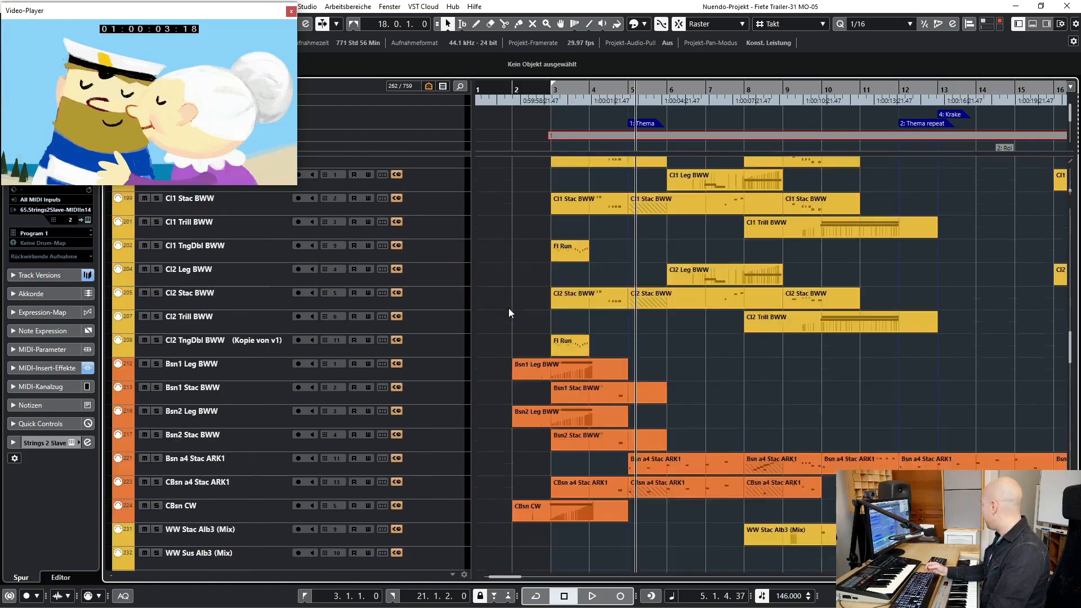
{"action": "scroll", "coordinate": [508, 309], "scroll_direction": "up", "scroll_amount": 5}
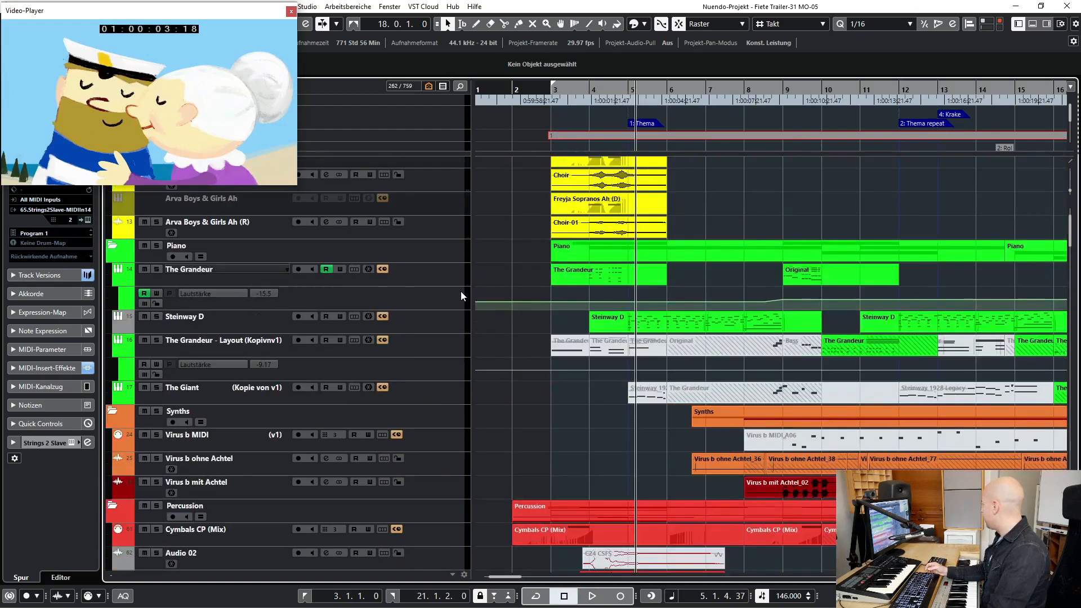
{"action": "left_click", "coordinate": [229, 360]}
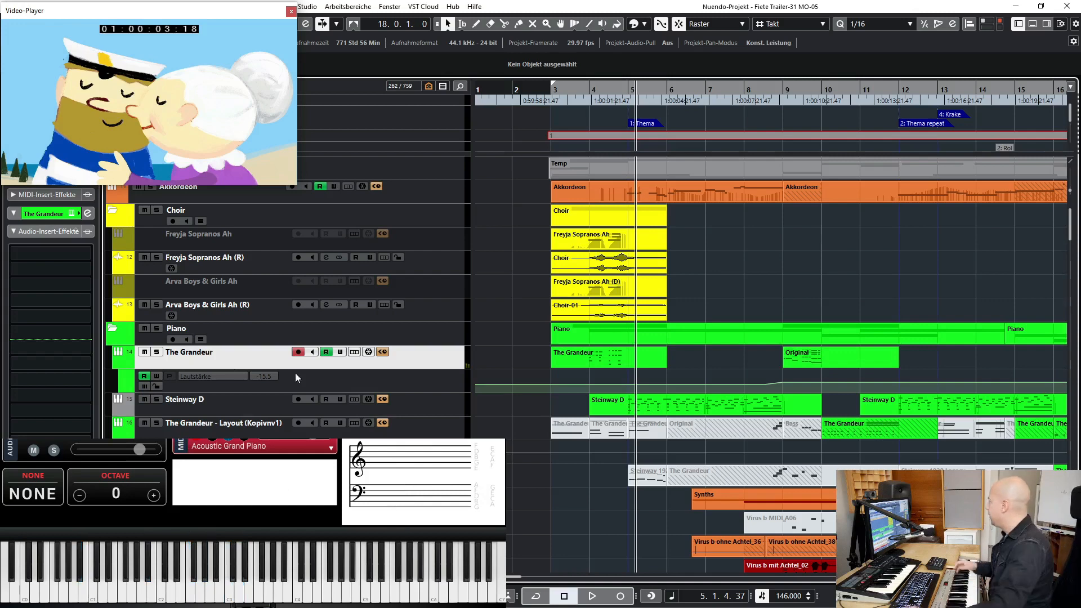
- Solo the Strings folder, play it from bar 3 into bar 6, and turn its solo off
{"action": "scroll", "coordinate": [534, 426], "scroll_direction": "down", "scroll_amount": 20}
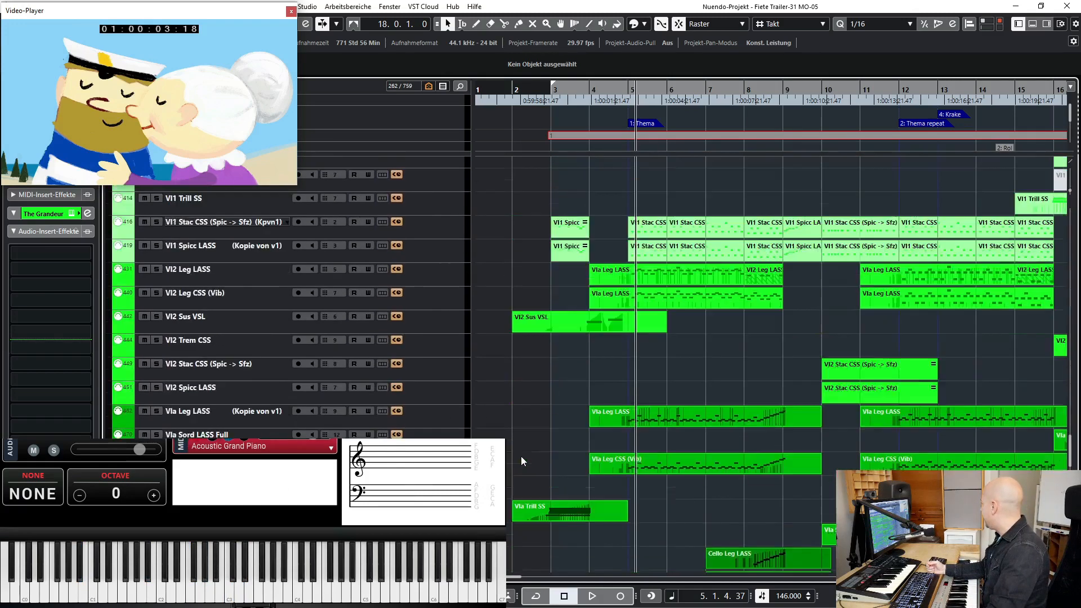
{"action": "scroll", "coordinate": [521, 456], "scroll_direction": "up", "scroll_amount": 5}
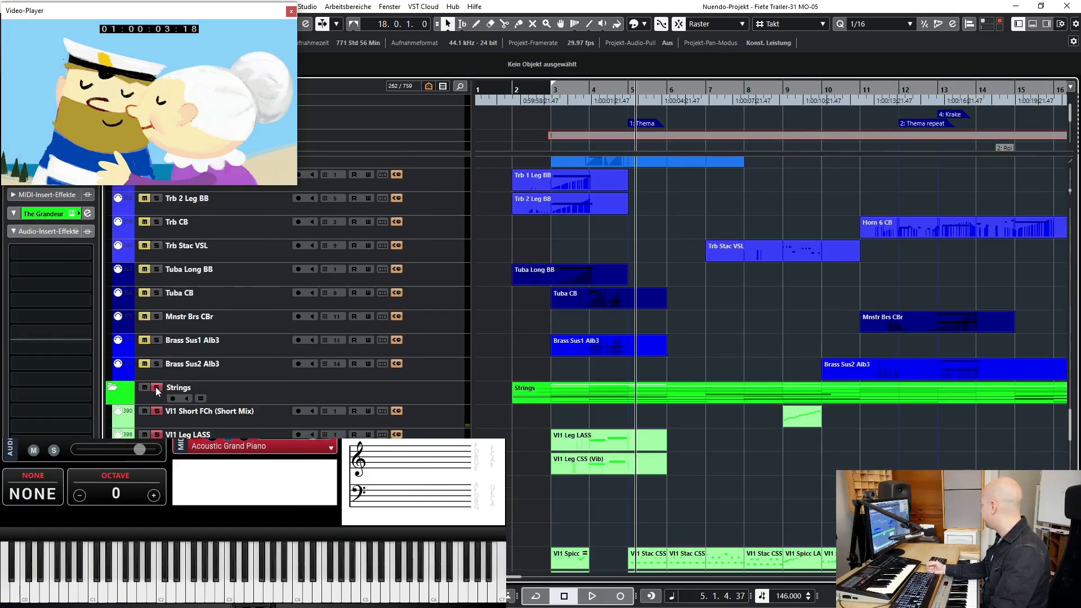
{"action": "key", "text": "KP_1"}
{"action": "key", "text": "space"}
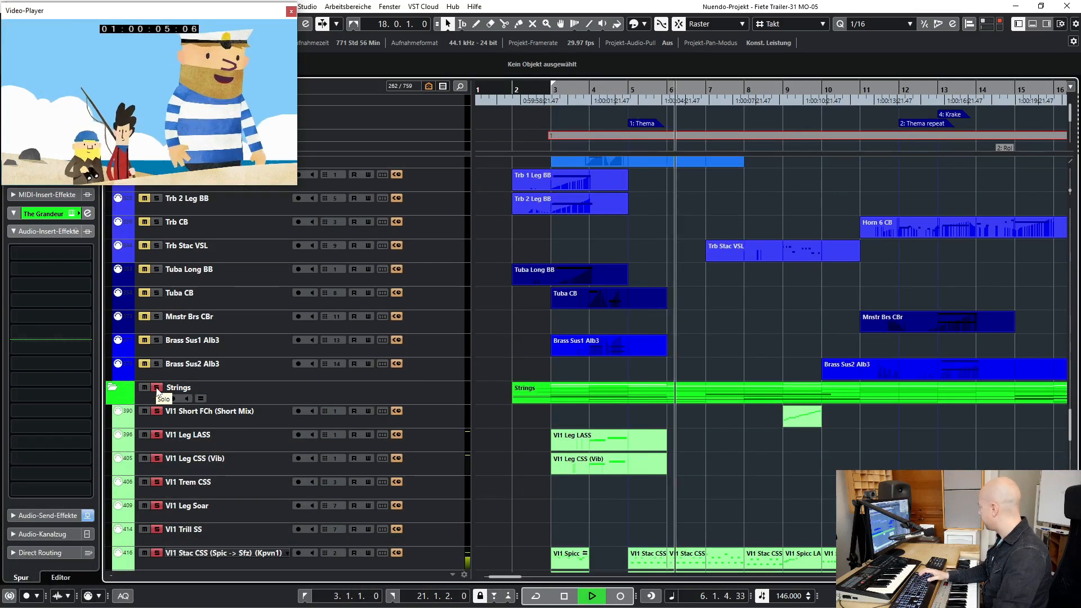
{"action": "key", "text": "space"}
{"action": "left_click", "coordinate": [157, 388]}
- Return the playhead to bar 3, solo the Vla Trill SS and Cello Trill SS tracks, and select Vla Trill SS
{"action": "scroll", "coordinate": [245, 400], "scroll_direction": "up", "scroll_amount": 4}
{"action": "scroll", "coordinate": [246, 399], "scroll_direction": "down", "scroll_amount": 7}
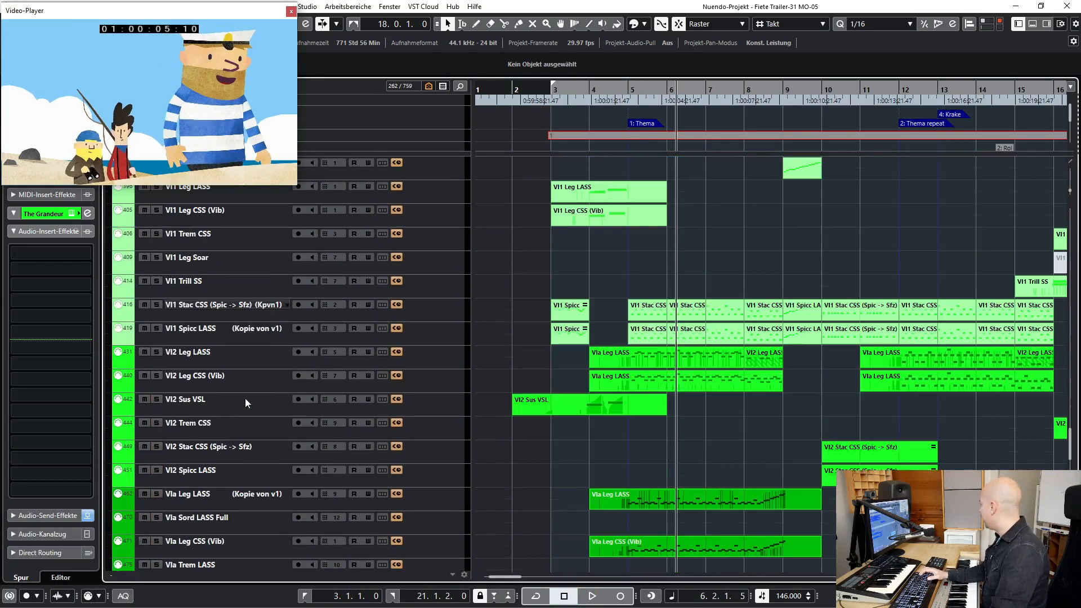
{"action": "scroll", "coordinate": [245, 397], "scroll_direction": "down", "scroll_amount": 5}
{"action": "scroll", "coordinate": [245, 397], "scroll_direction": "up", "scroll_amount": 5}
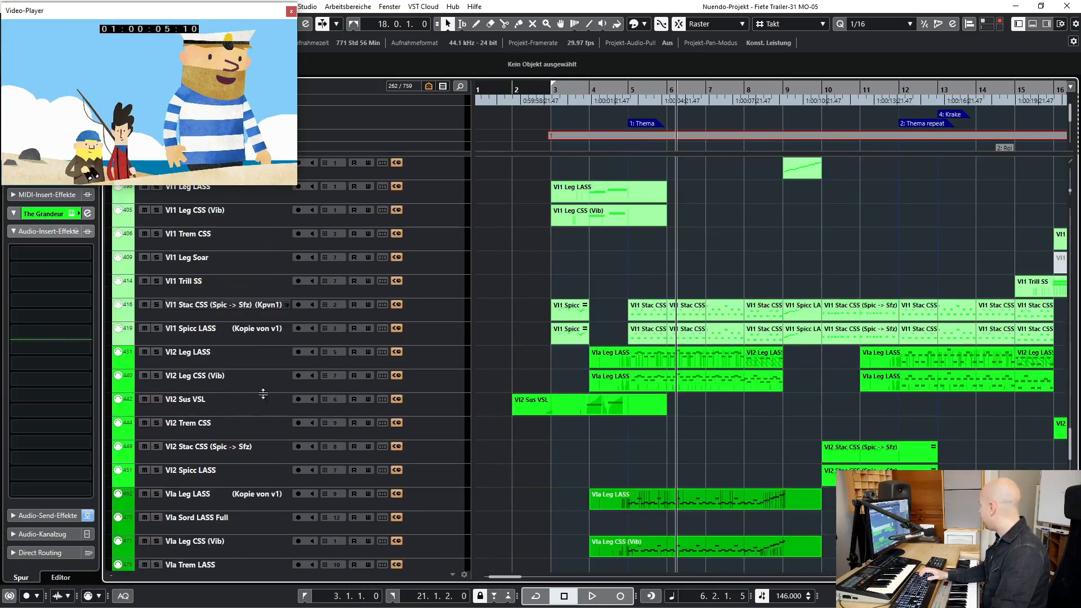
{"action": "key", "text": "KP_1"}
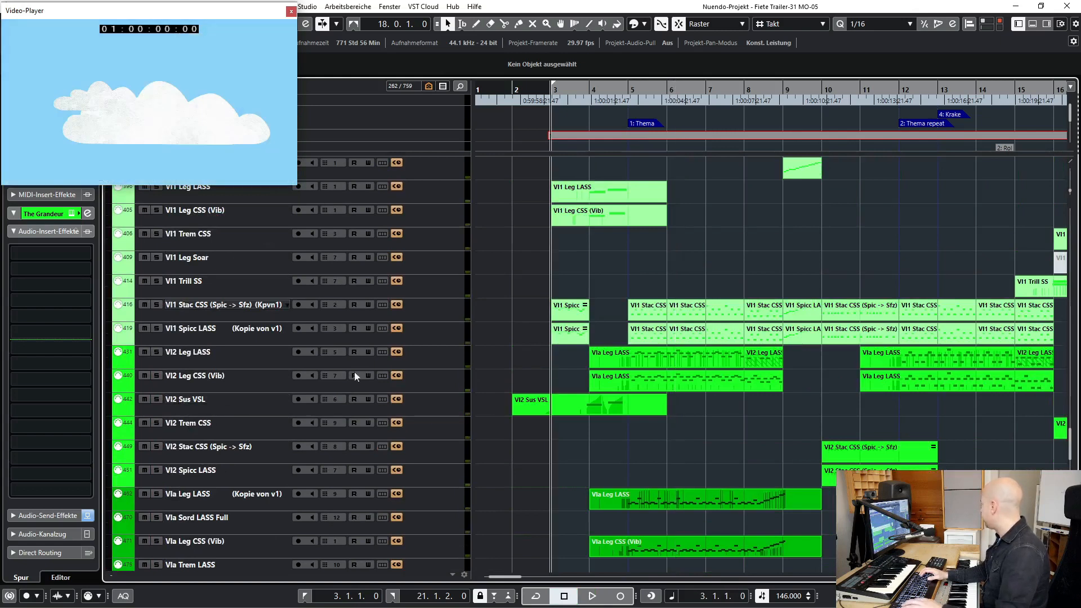
{"action": "scroll", "coordinate": [269, 307], "scroll_direction": "down", "scroll_amount": 7}
{"action": "scroll", "coordinate": [241, 371], "scroll_direction": "down", "scroll_amount": 1}
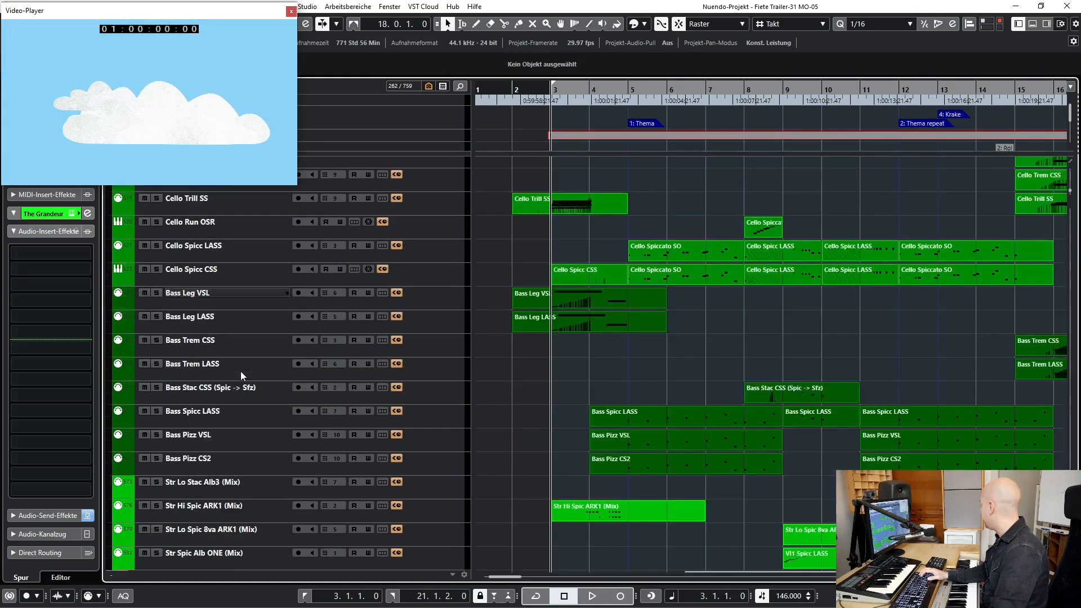
{"action": "scroll", "coordinate": [241, 371], "scroll_direction": "up", "scroll_amount": 3}
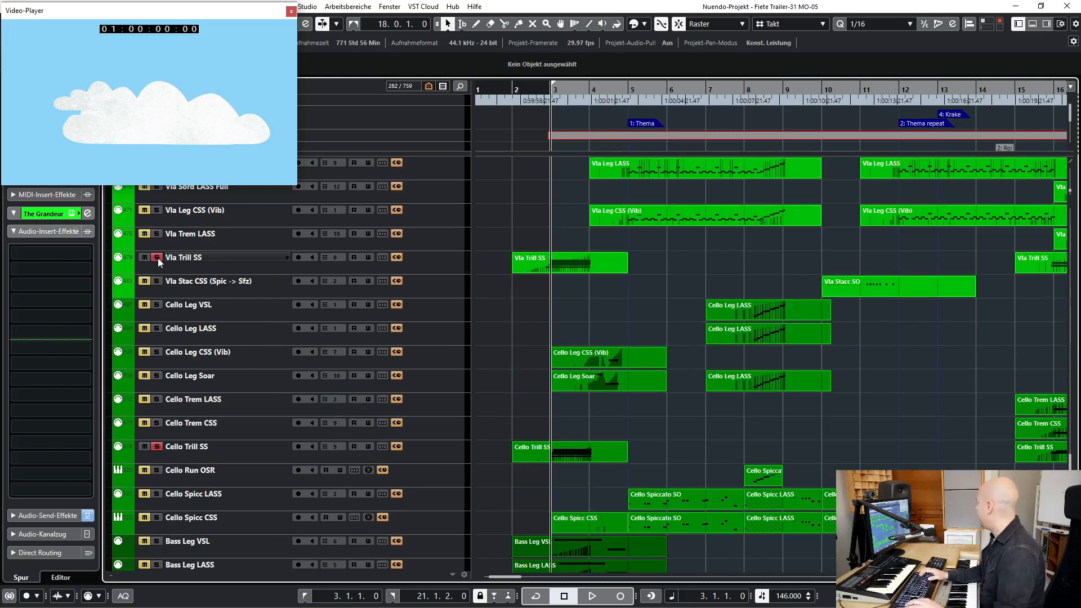
{"action": "left_click", "coordinate": [182, 258]}
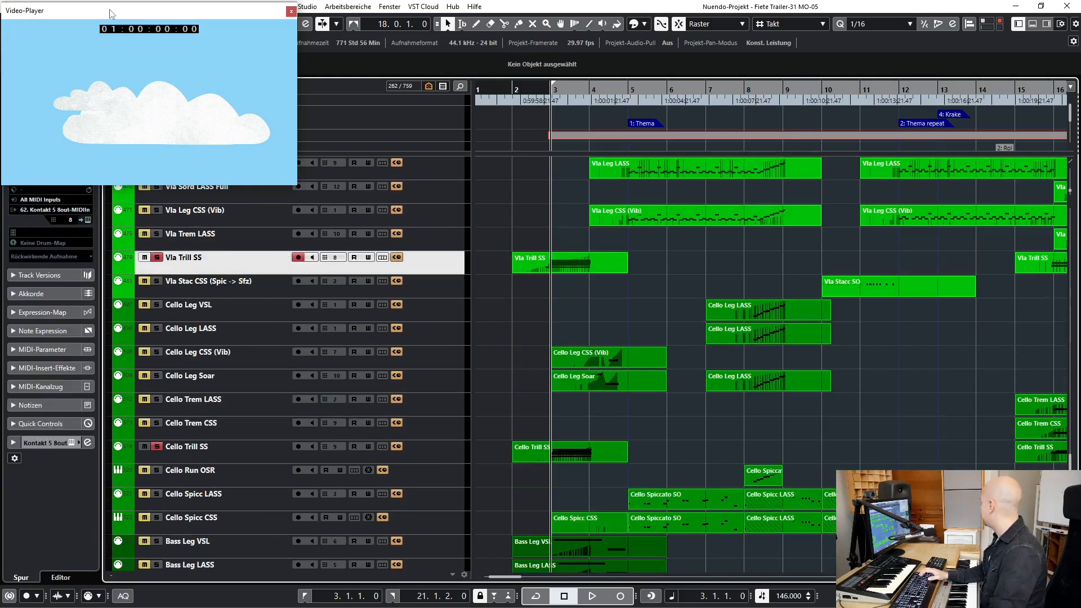
- Open the Kontakt instrument of Vla Trill SS, play the soloed trills, and expand the 10 Violas_TRILLS ORCHESTRATOR patch
{"action": "left_click_drag", "start_coordinate": [111, 14], "coordinate": [234, 39]}
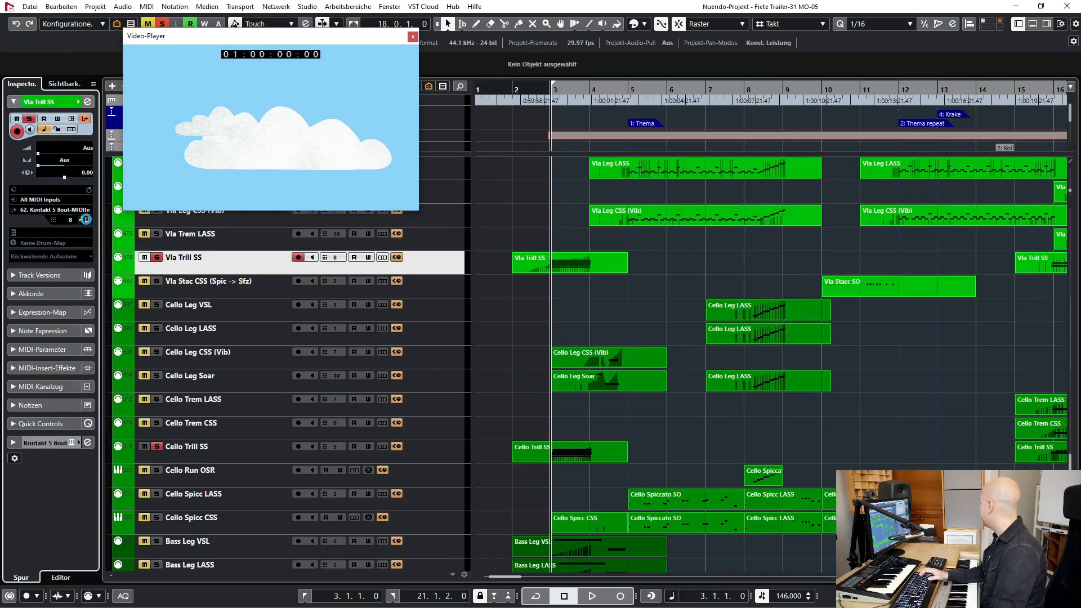
{"action": "left_click", "coordinate": [87, 220]}
{"action": "key", "text": "space"}
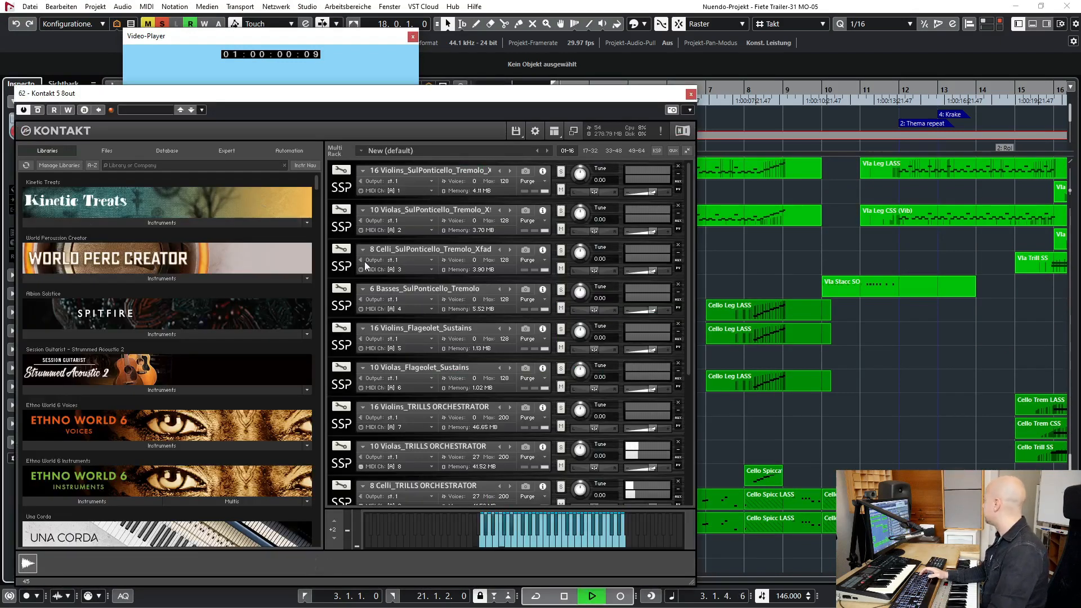
{"action": "scroll", "coordinate": [525, 336], "scroll_direction": "down", "scroll_amount": 1}
{"action": "left_click", "coordinate": [343, 439]}
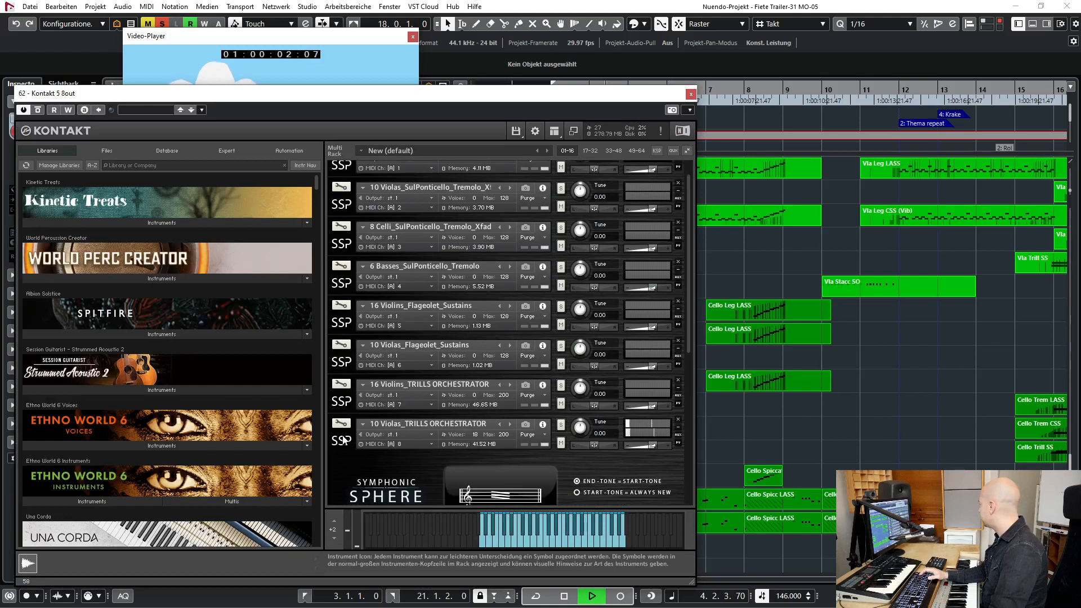
{"action": "scroll", "coordinate": [365, 433], "scroll_direction": "down", "scroll_amount": 2}
- Solo the Brass folder, play it from bar 3 into bar 5, and turn its solo off
{"action": "scroll", "coordinate": [547, 338], "scroll_direction": "up", "scroll_amount": 10}
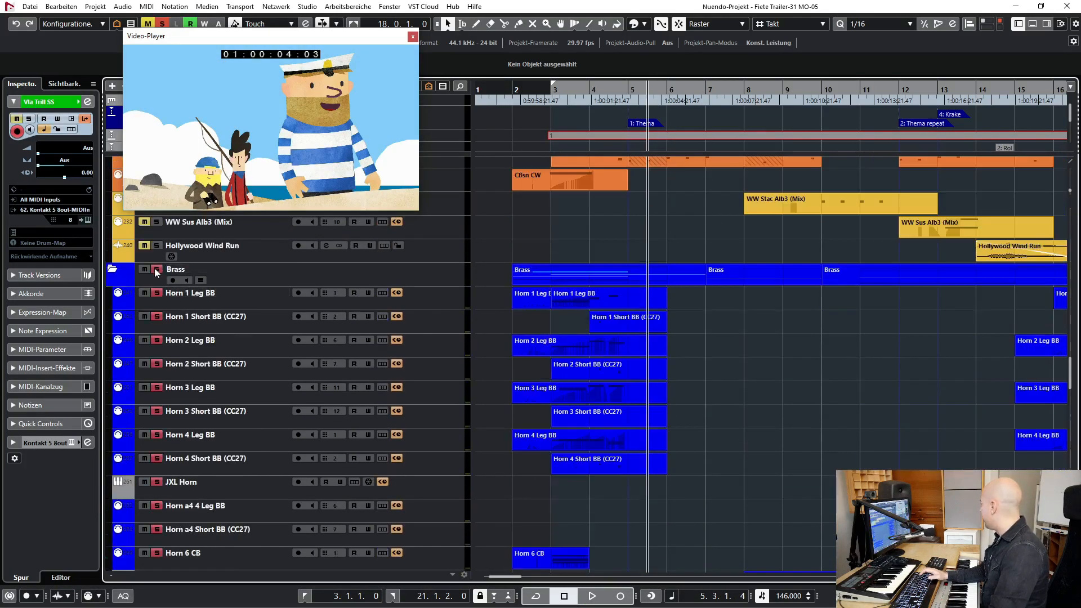
{"action": "key", "text": "KP_1"}
{"action": "key", "text": "space"}
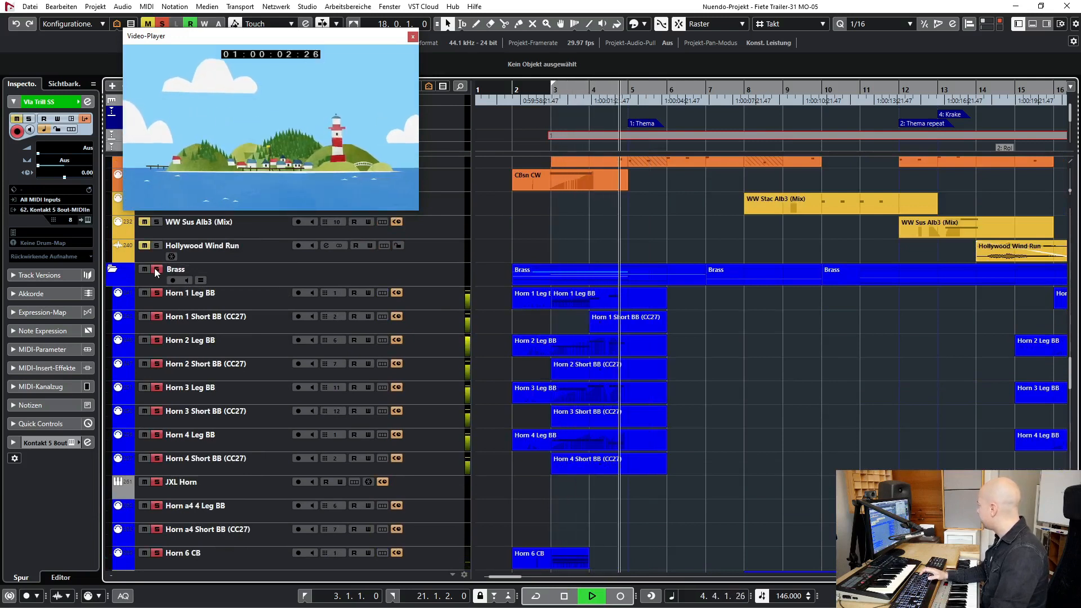
{"action": "key", "text": "space"}
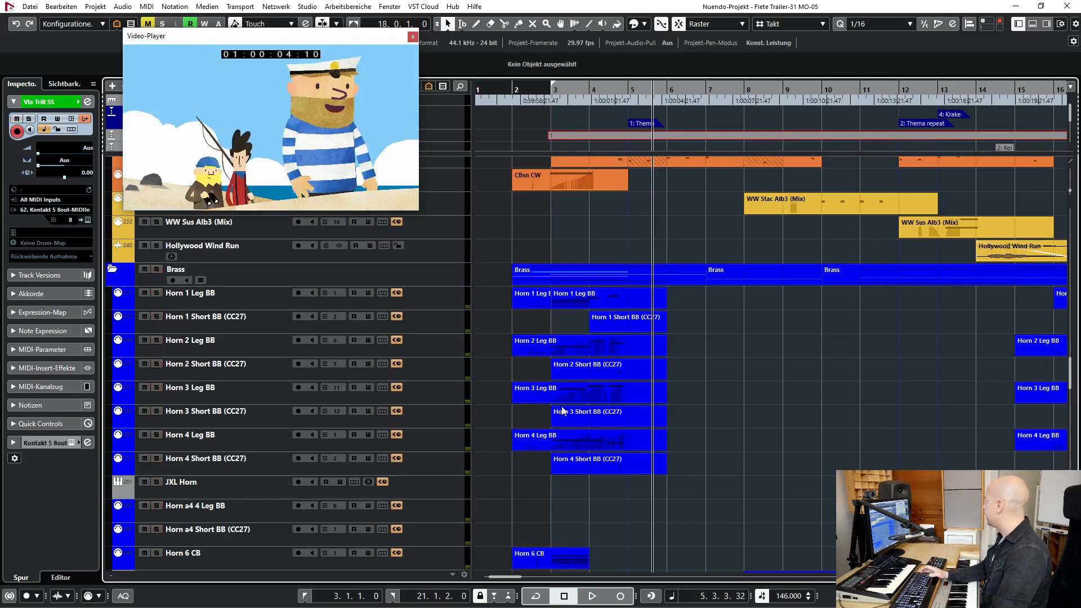
- Solo the Woodwind folder and play it from bar 3 into bar 5
{"action": "scroll", "coordinate": [292, 340], "scroll_direction": "up", "scroll_amount": 10}
{"action": "scroll", "coordinate": [293, 340], "scroll_direction": "up", "scroll_amount": 15}
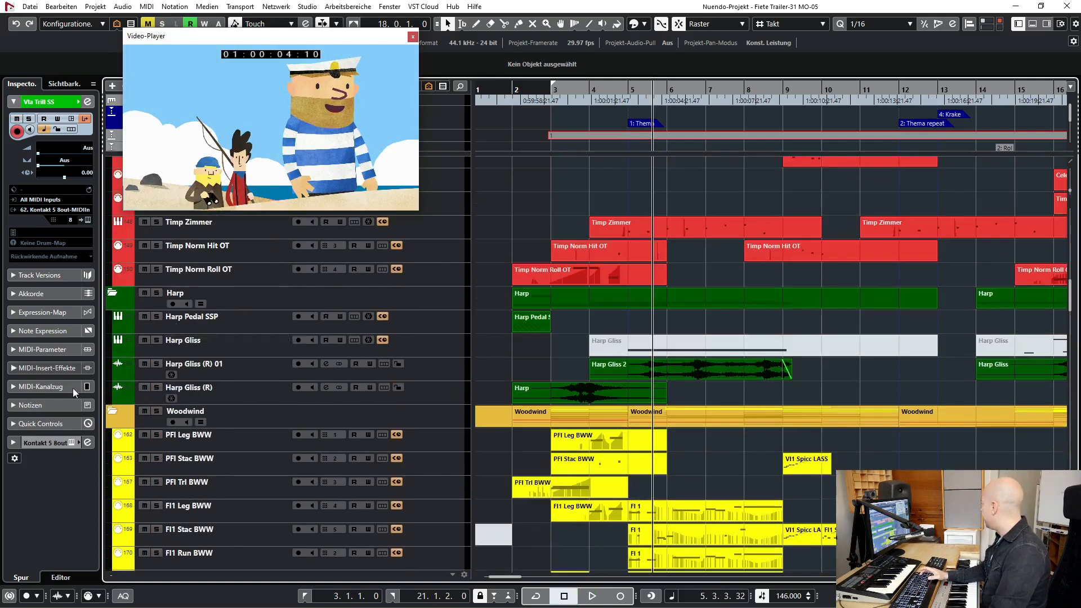
{"action": "key", "text": "KP_1"}
{"action": "key", "text": "space"}
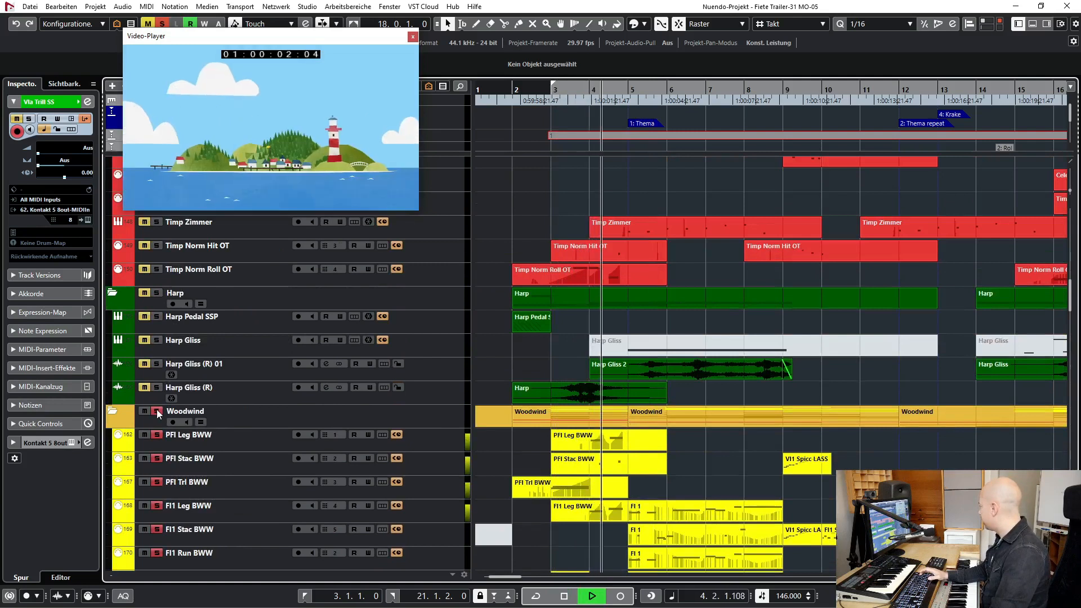
{"action": "key", "text": "space"}
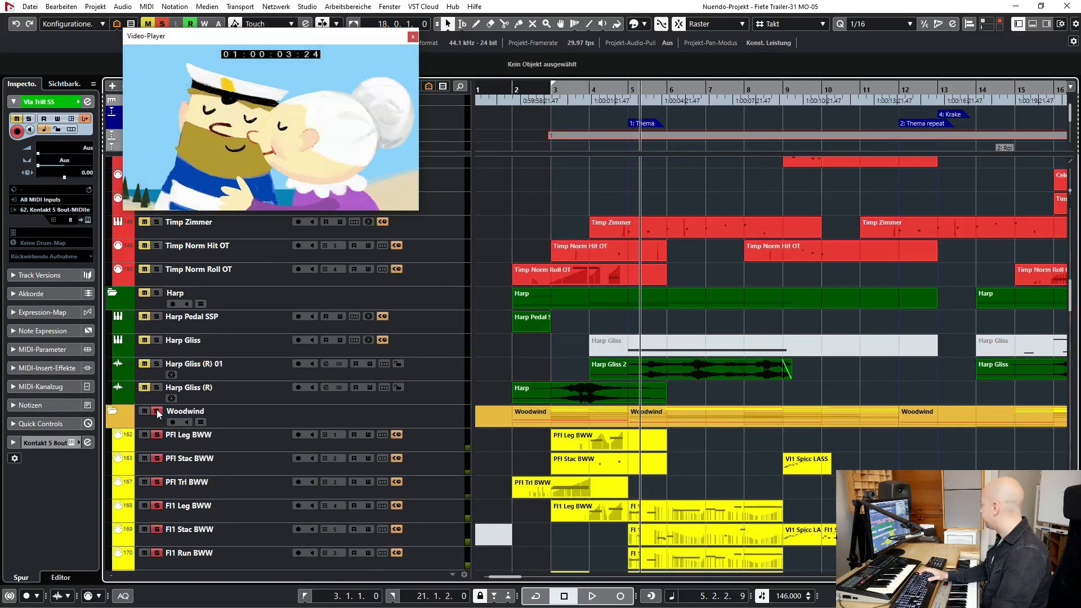
- Solo the Harp Gliss (R) track, play it into bar 5, and turn its solo off
{"action": "left_click", "coordinate": [222, 389]}
{"action": "key", "text": "s"}
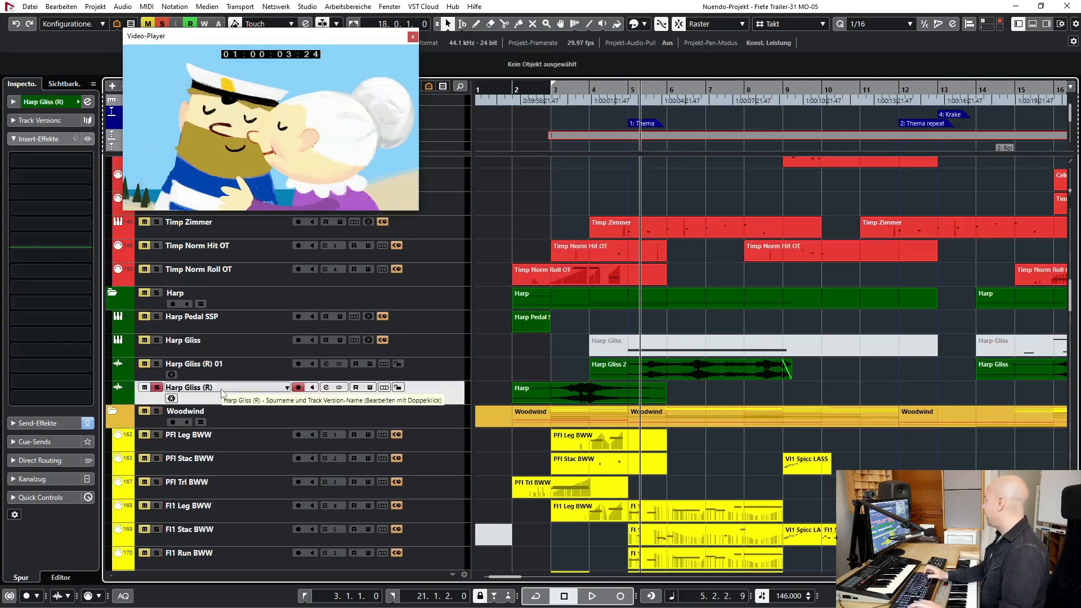
{"action": "key", "text": "space"}
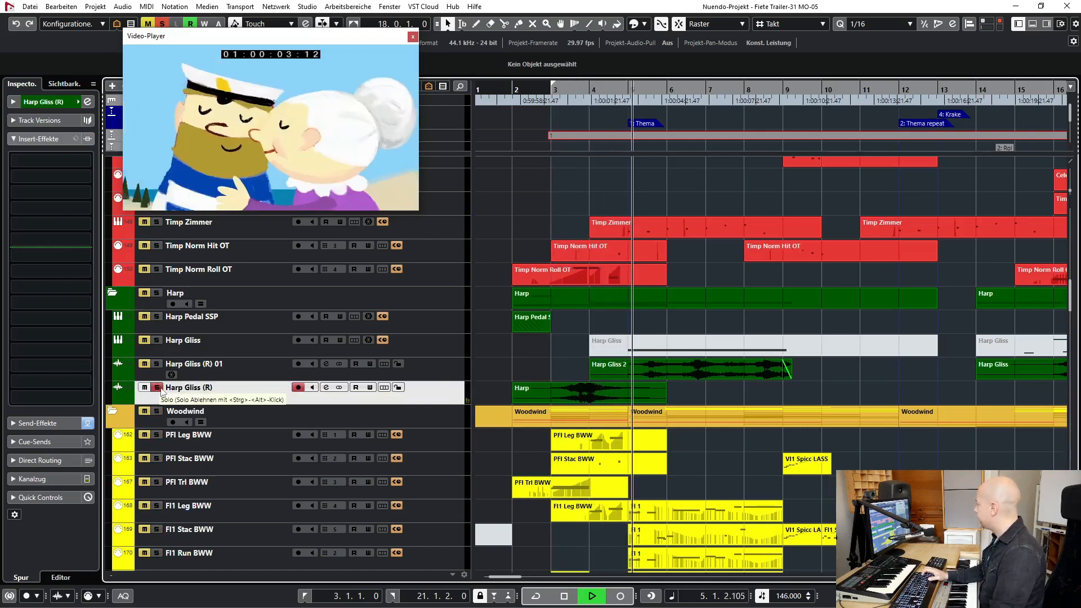
{"action": "key", "text": "space"}
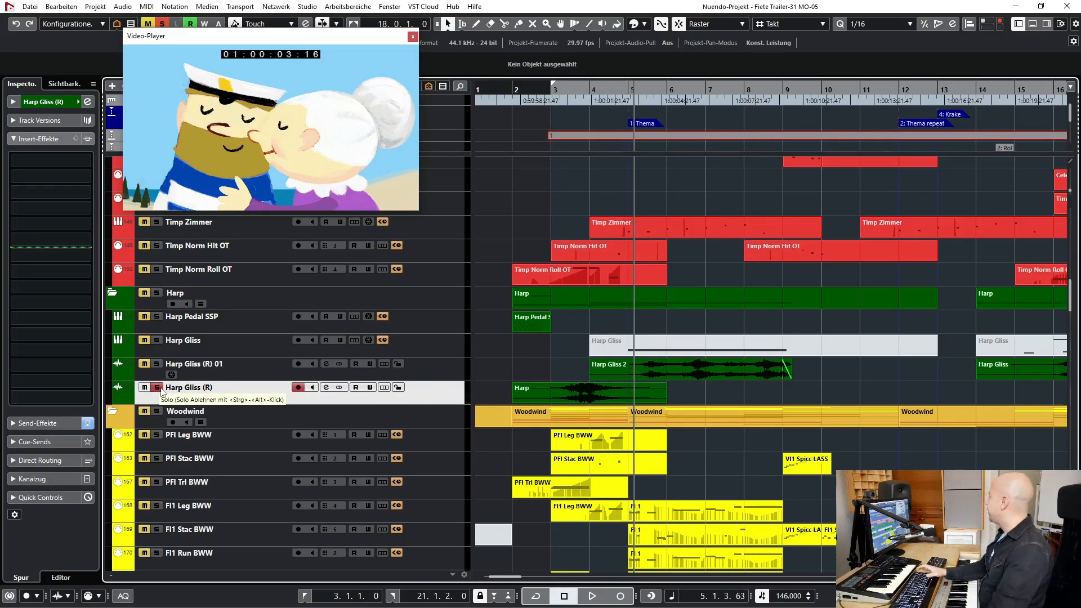
{"action": "key", "text": "s"}
- Place the playhead at the Thema marker in bar 5 and move the video player window away from the track list
{"action": "left_click", "coordinate": [549, 97]}
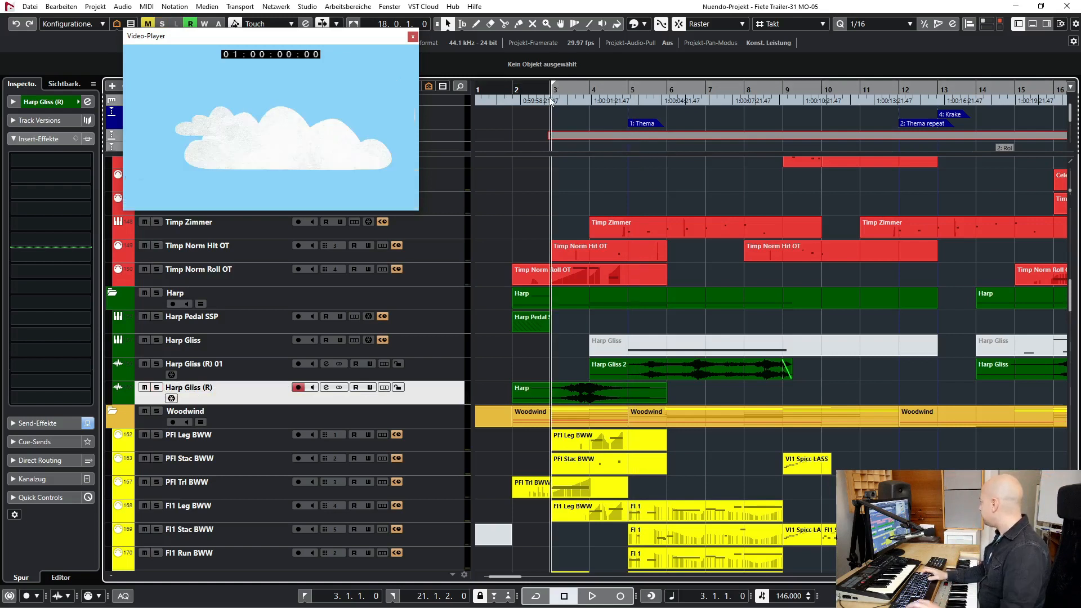
{"action": "left_click_drag", "start_coordinate": [550, 98], "coordinate": [625, 90]}
{"action": "scroll", "coordinate": [520, 339], "scroll_direction": "up", "scroll_amount": 20}
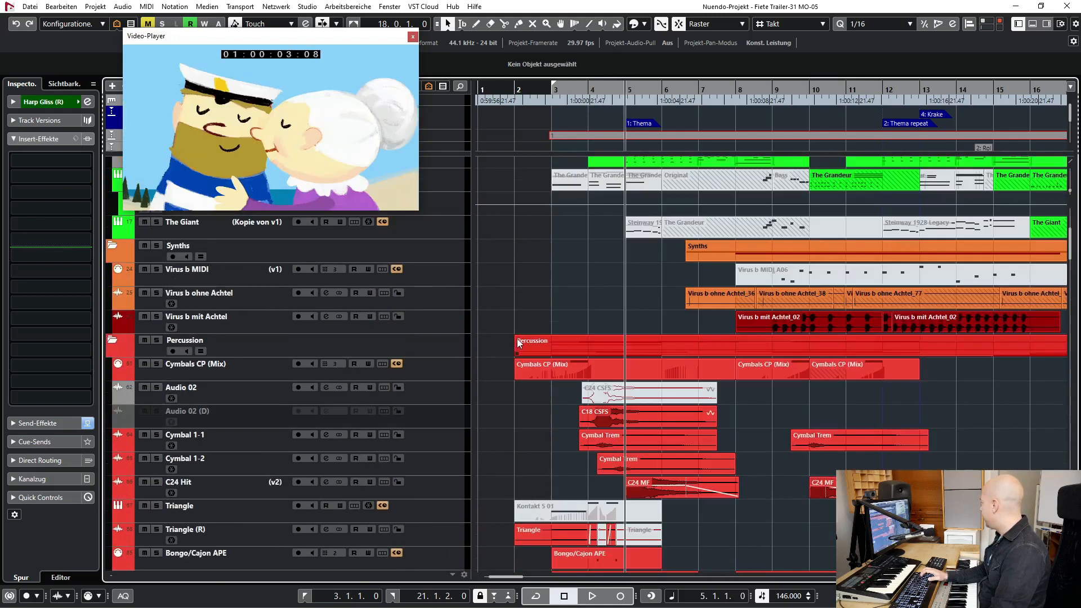
{"action": "left_click_drag", "start_coordinate": [283, 40], "coordinate": [186, 12]}
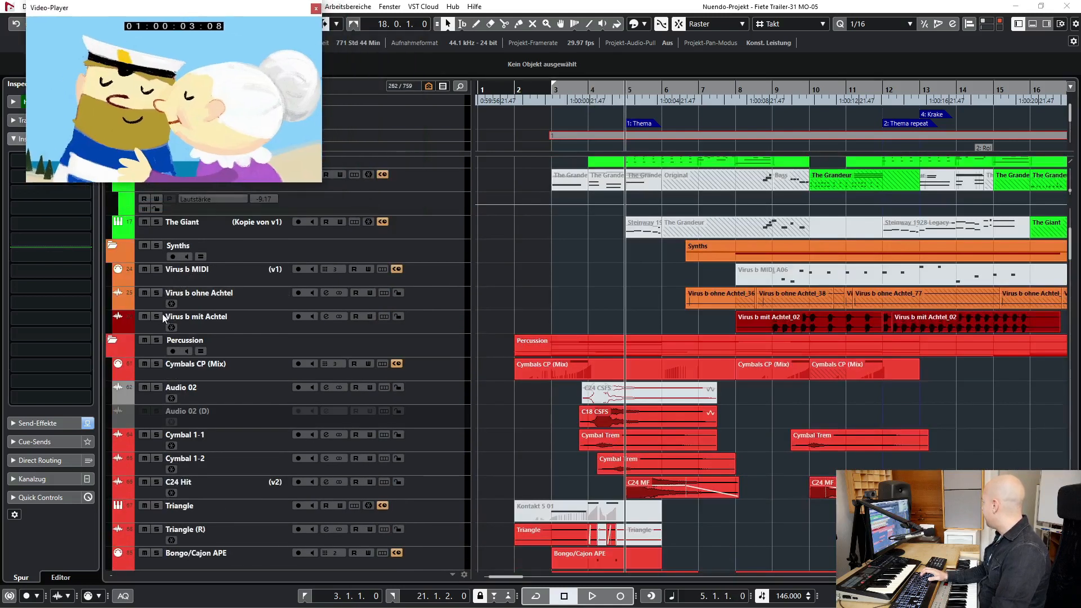
- Solo the Percussion folder, play it from the start into bar 6, and turn its solo off
{"action": "left_click", "coordinate": [154, 338]}
{"action": "key", "text": "space"}
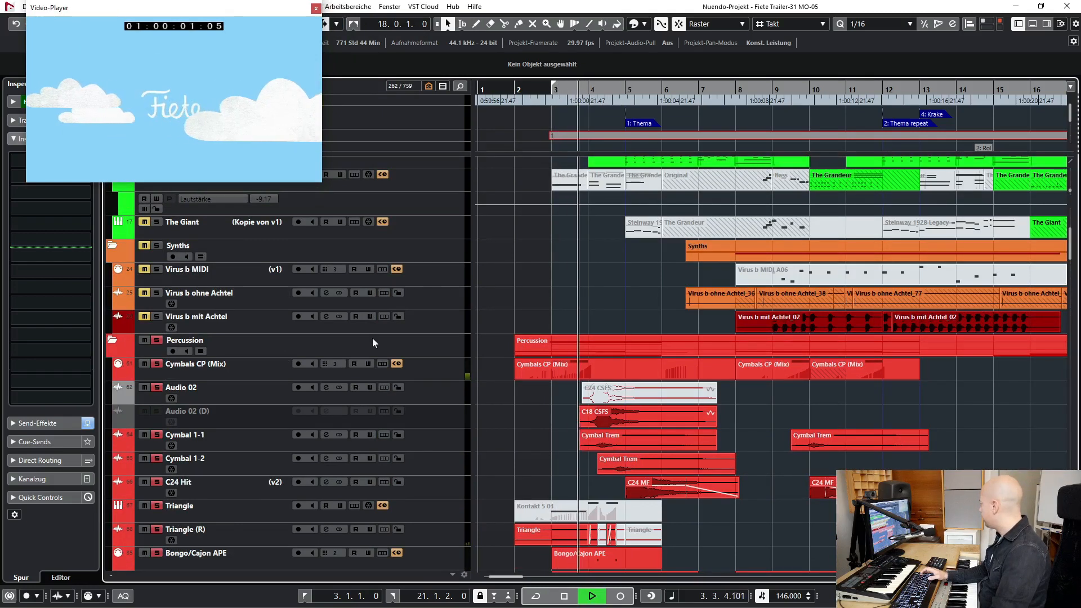
{"action": "scroll", "coordinate": [622, 265], "scroll_direction": "down", "scroll_amount": 3}
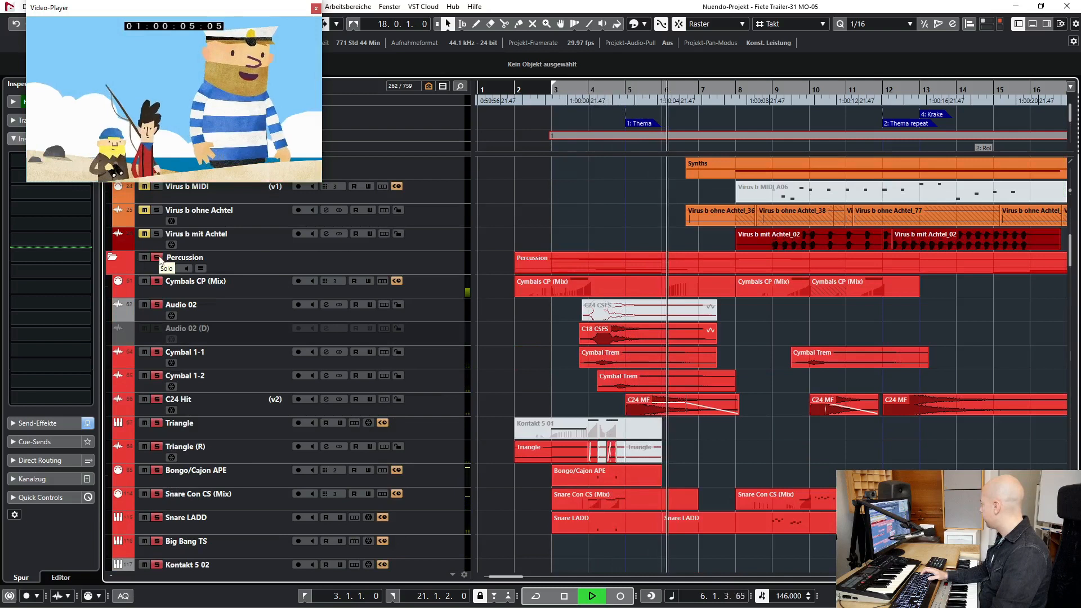
{"action": "key", "text": "space"}
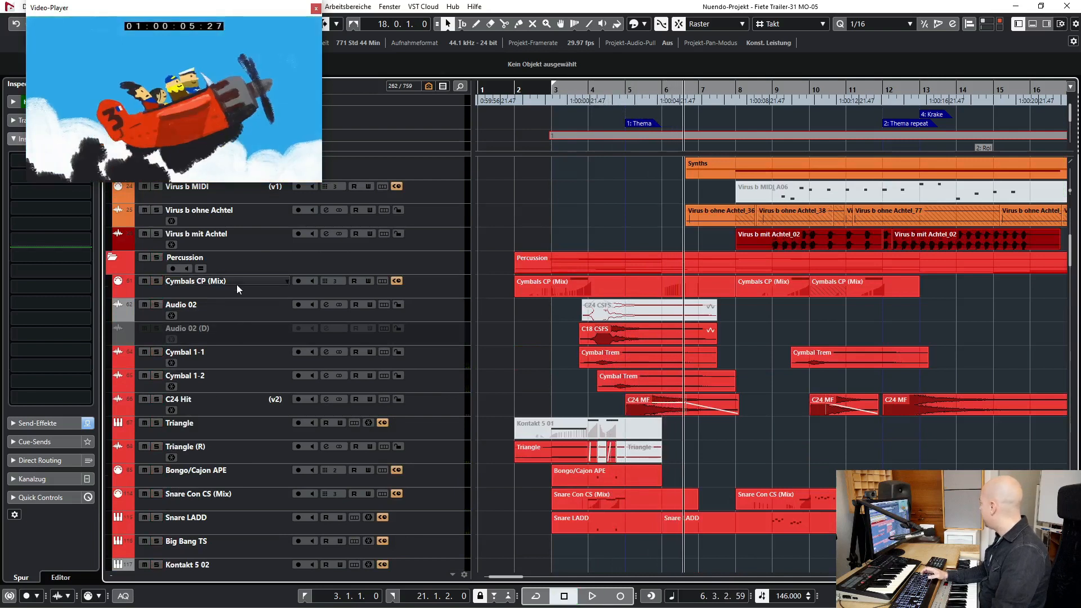
- Solo the Cymbal 1-1, Cymbal 1-2 and C24 Hit tracks and play them from bar 4 into bar 6
{"action": "left_click", "coordinate": [237, 285]}
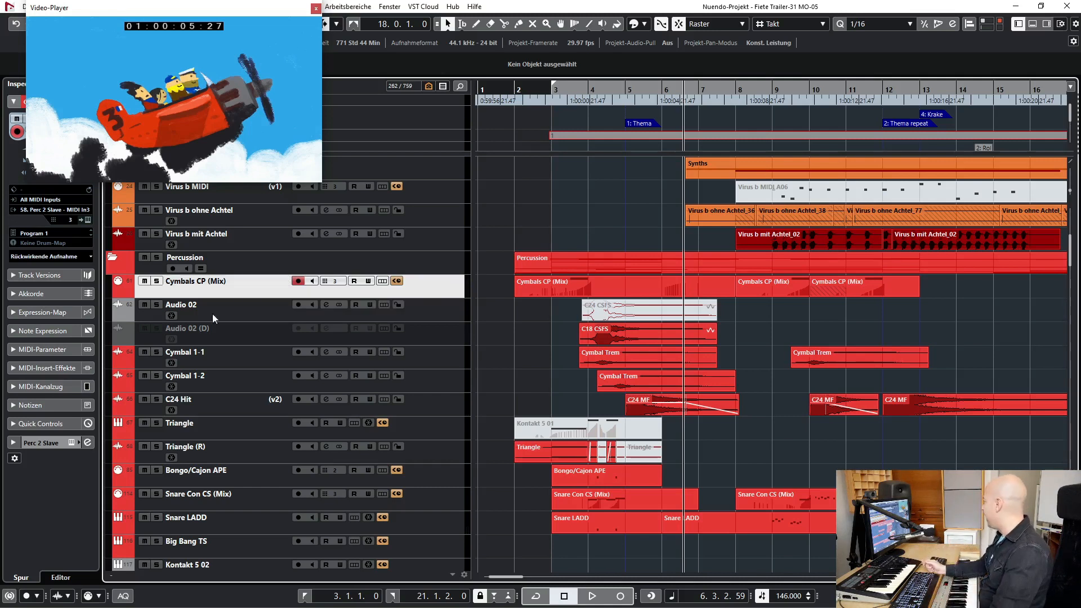
{"action": "left_click", "coordinate": [212, 360]}
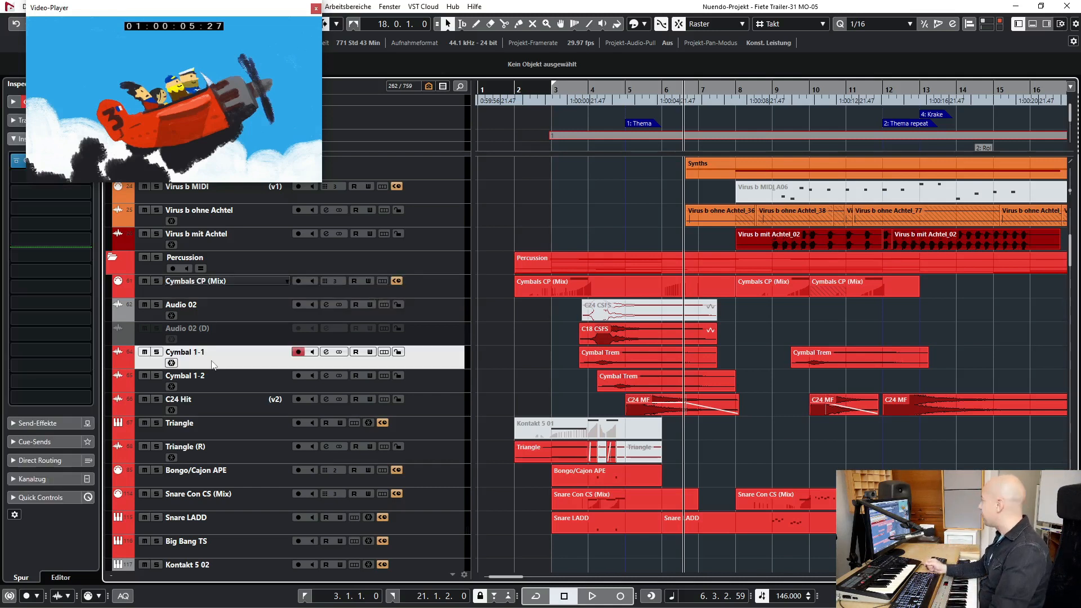
{"action": "left_click", "coordinate": [229, 407], "text": "shift"}
{"action": "left_click", "coordinate": [585, 90]}
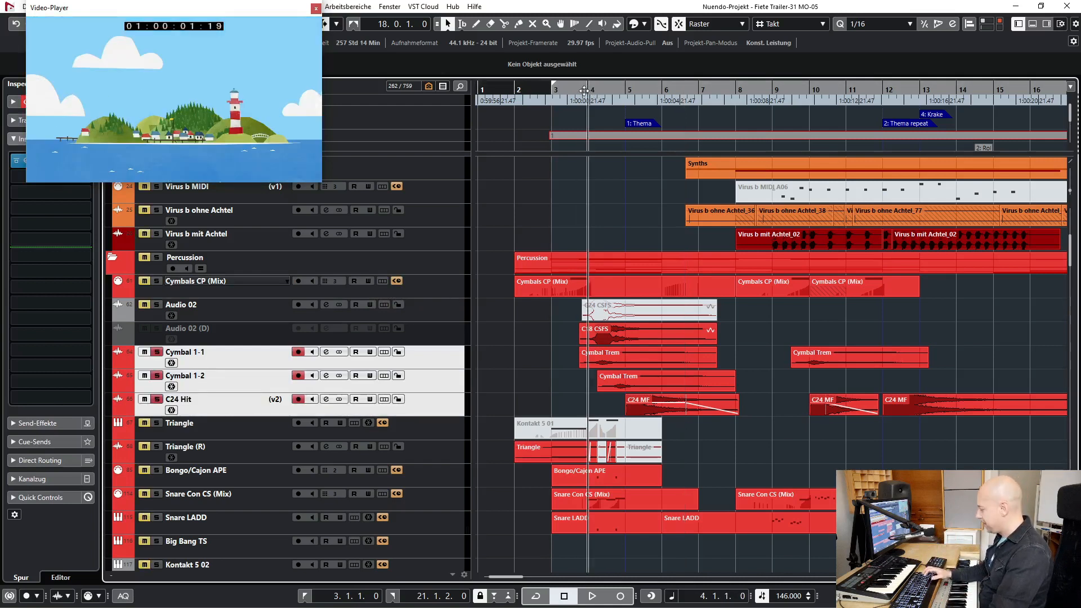
{"action": "left_click", "coordinate": [584, 90]}
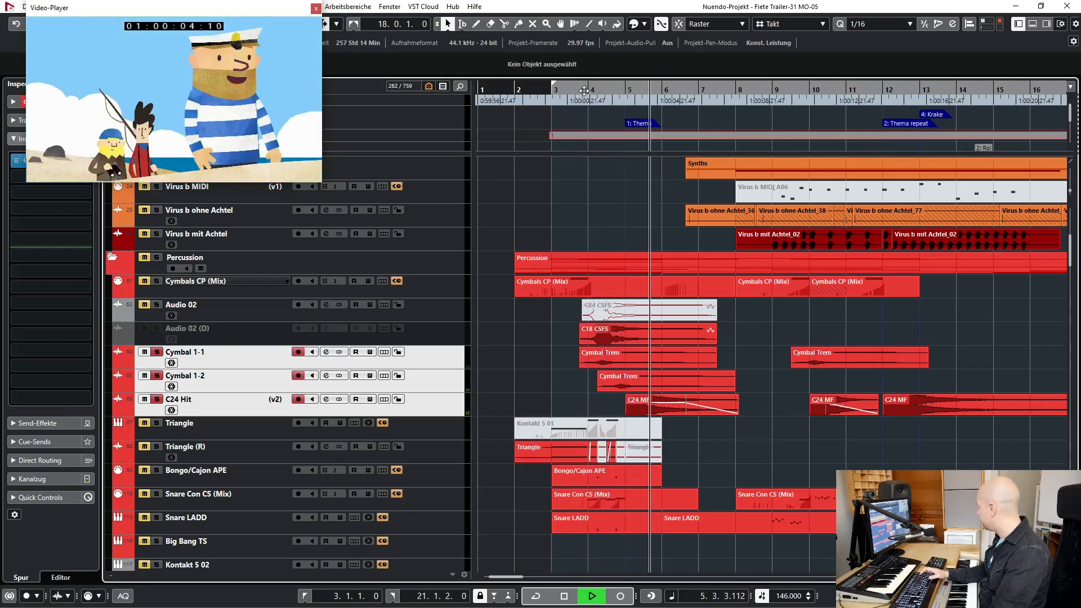
{"action": "key", "text": "space"}
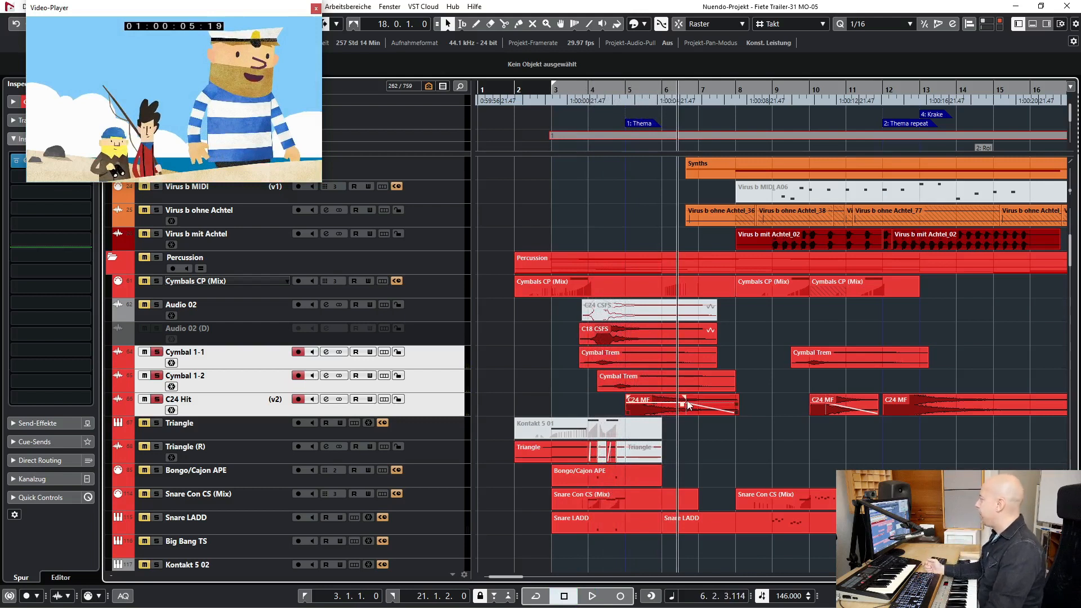
- Place the playhead just before the C24 MF hit at bar 5 and move the video player window clear of the global solo control
{"action": "left_click", "coordinate": [654, 410]}
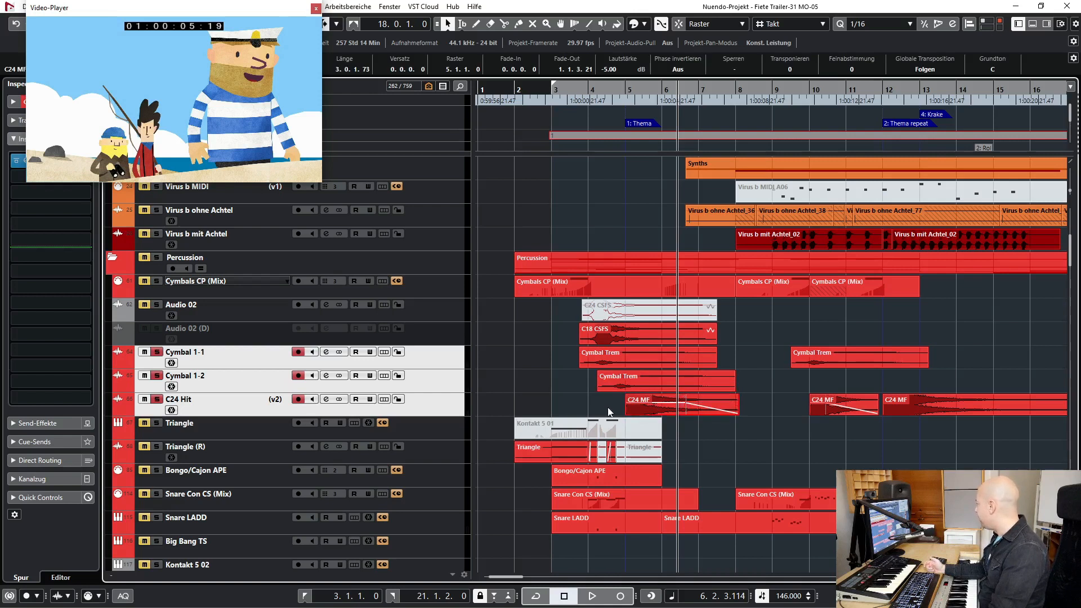
{"action": "left_click", "coordinate": [623, 90]}
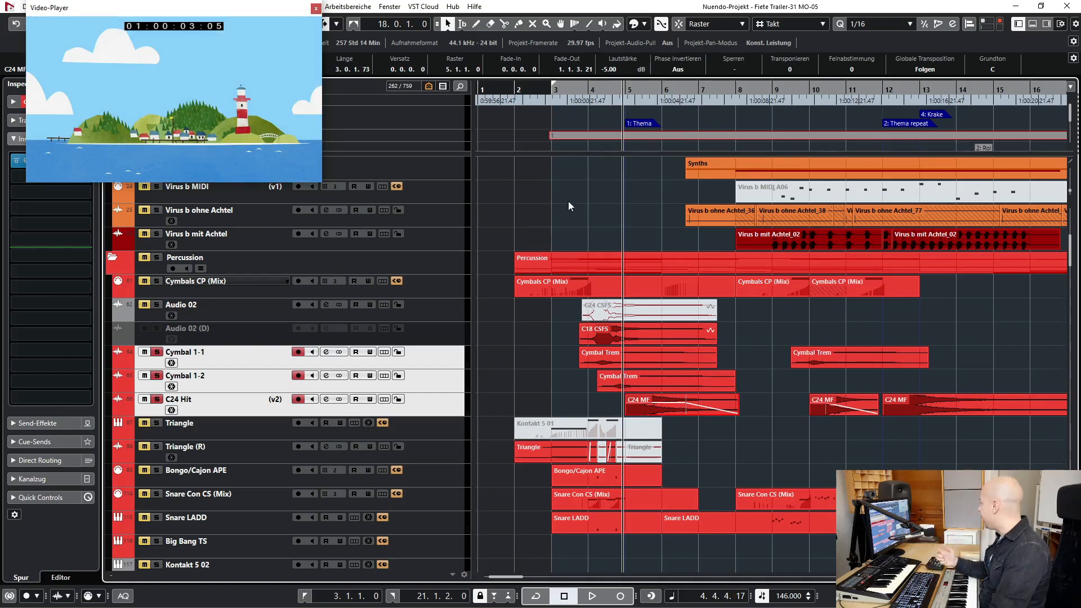
{"action": "left_click", "coordinate": [488, 357]}
{"action": "left_click_drag", "start_coordinate": [72, 4], "coordinate": [226, 50]}
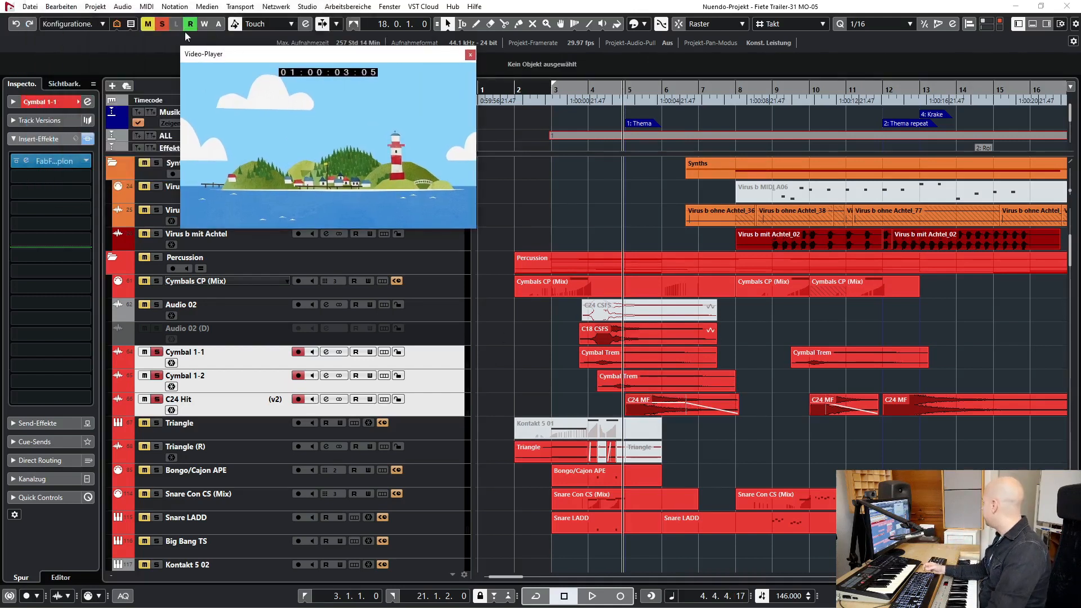
- Solo the Snare Con CS (Mix) and Snare LADD tracks together, play them from bar 4 into bar 5, and turn their solo off
{"action": "left_click", "coordinate": [222, 497]}
{"action": "left_click", "coordinate": [233, 524], "text": "shift"}
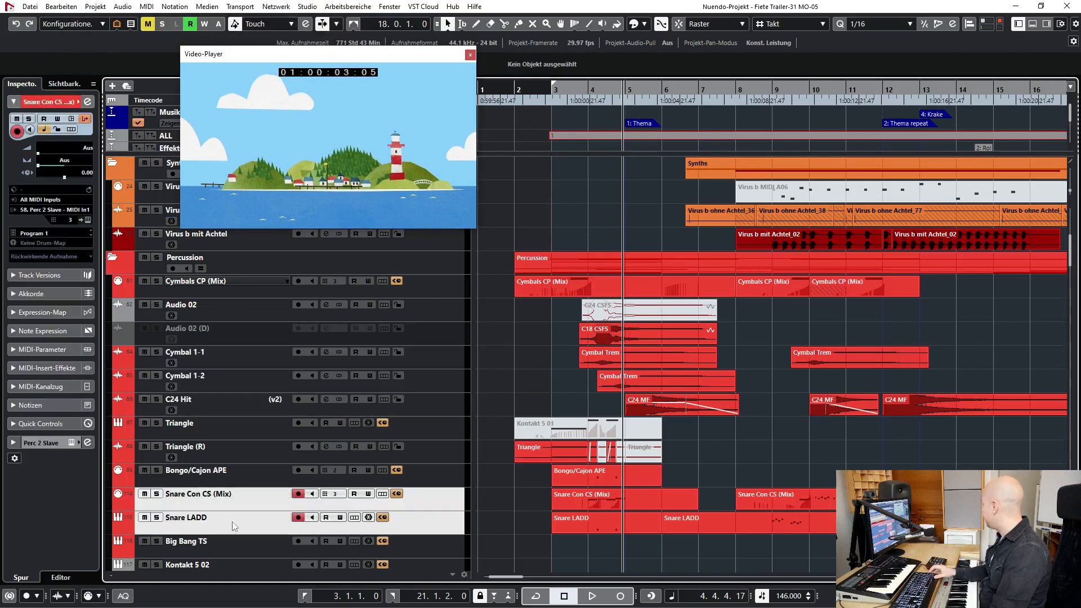
{"action": "key", "text": "s"}
{"action": "left_click", "coordinate": [586, 91]}
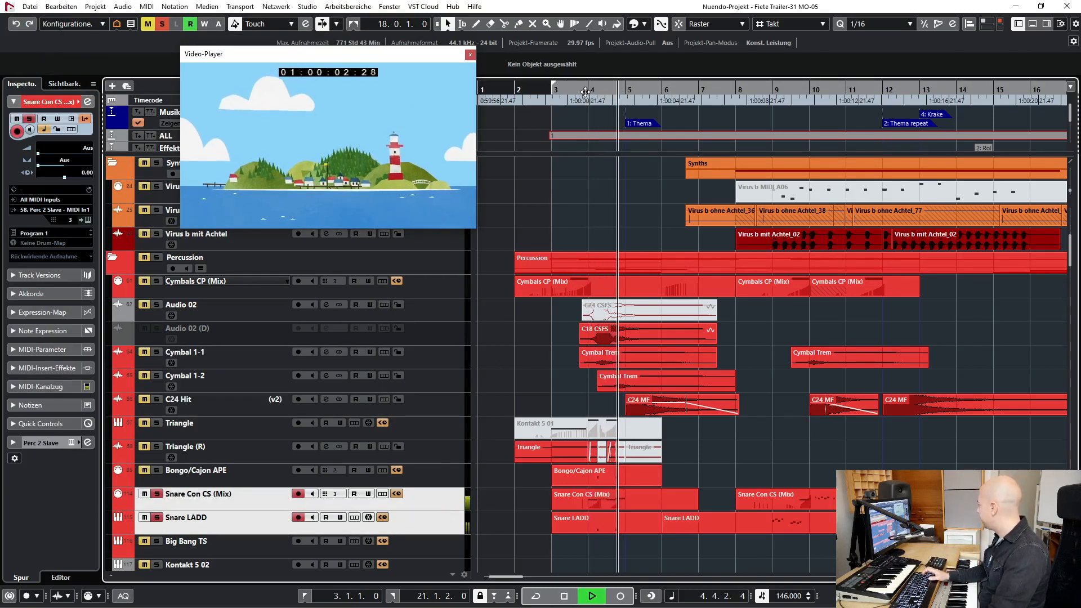
{"action": "left_click", "coordinate": [162, 25]}
- Solo only the Snare Con CS (Mix) track, play it from bar 4 into bar 5, and turn its solo off
{"action": "left_click", "coordinate": [228, 454]}
{"action": "left_click", "coordinate": [222, 502]}
{"action": "key", "text": "s"}
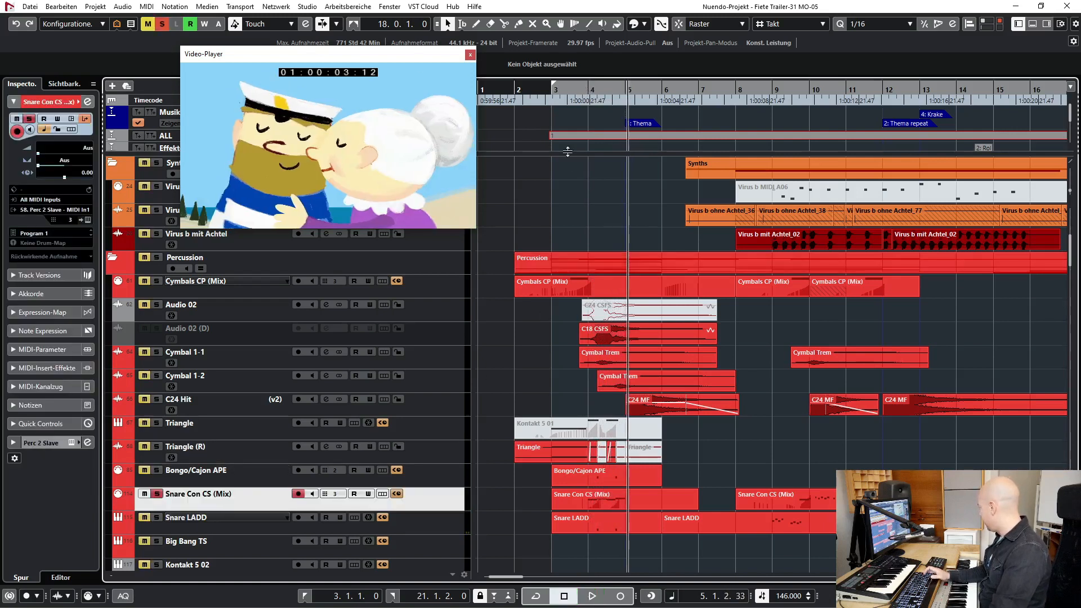
{"action": "left_click", "coordinate": [591, 88]}
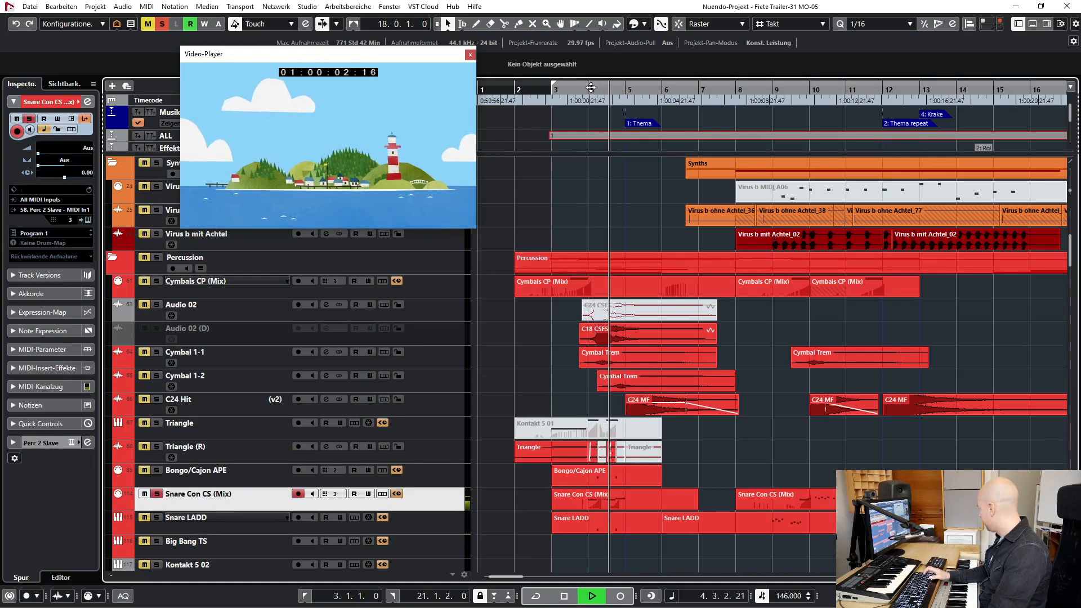
{"action": "key", "text": "space"}
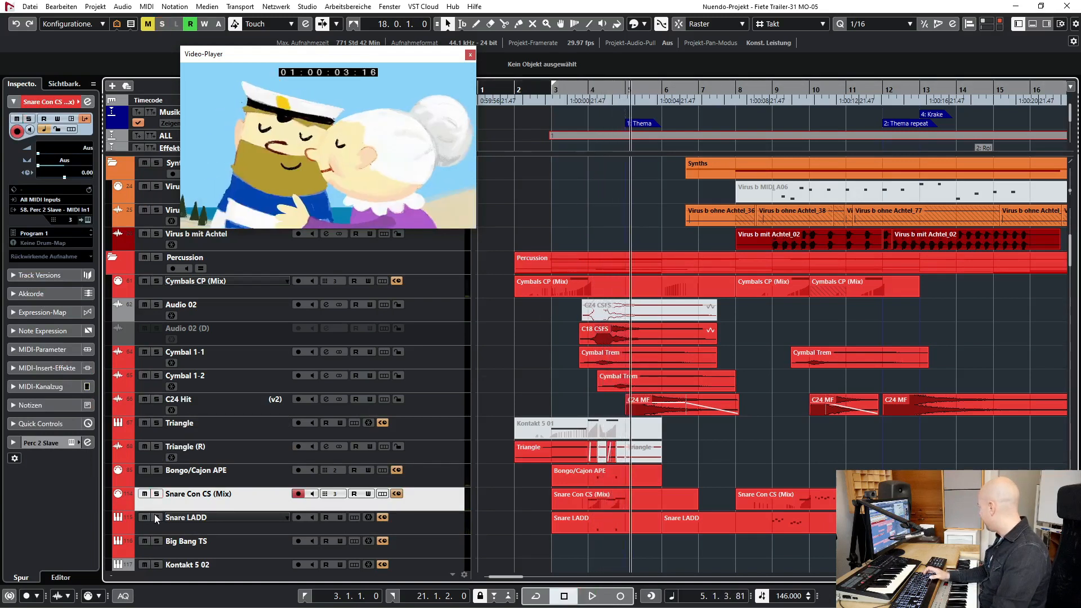
- Solo only the Snare LADD track and play it from bar 4 into bar 5
{"action": "left_click", "coordinate": [244, 530]}
{"action": "left_click", "coordinate": [588, 86]}
{"action": "key", "text": "space"}
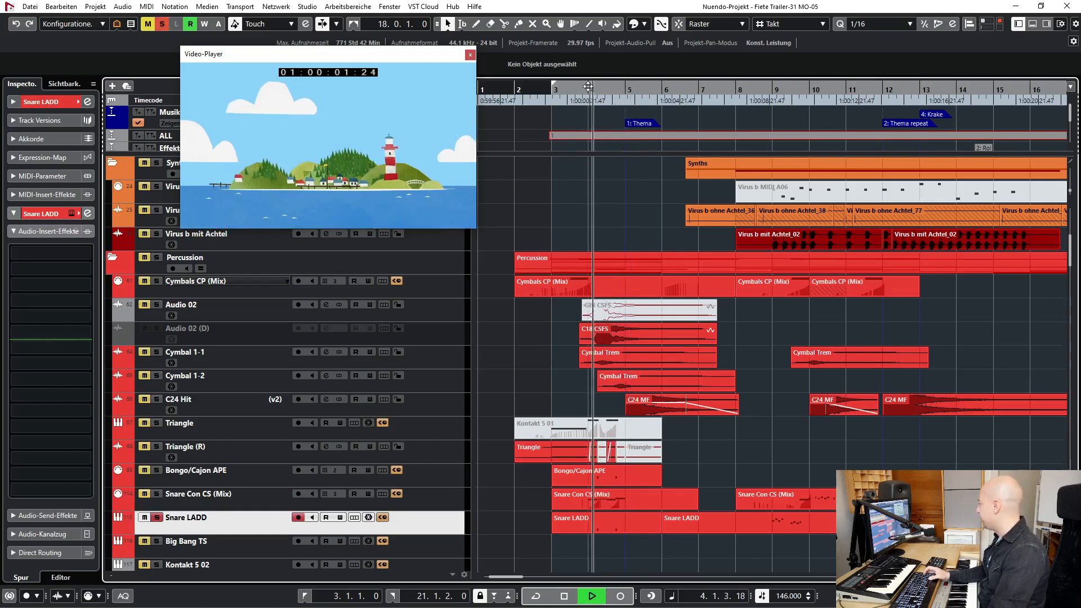
{"action": "key", "text": "space"}
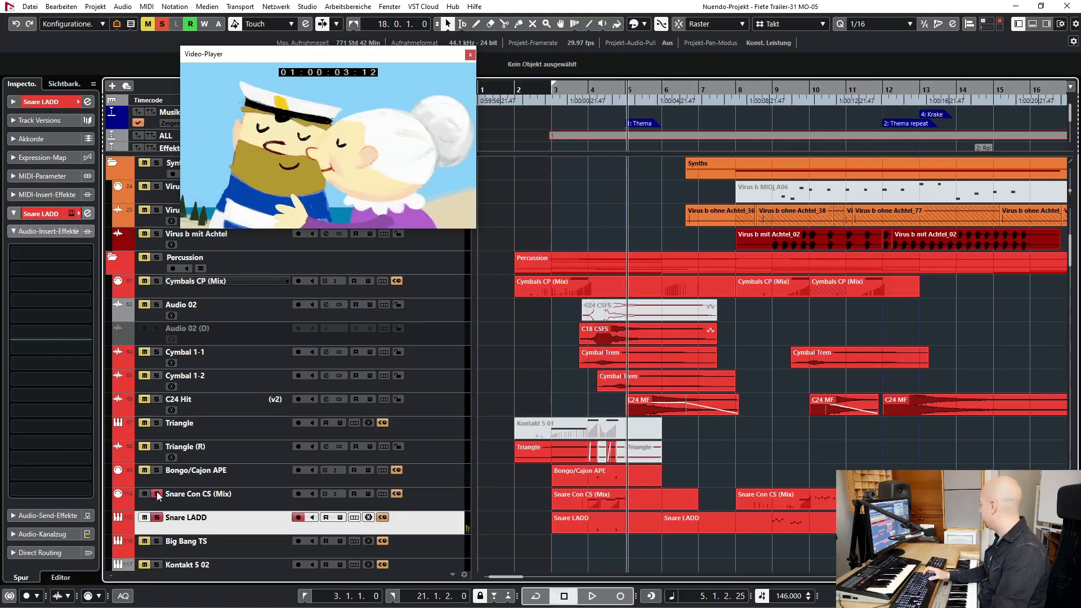
- Play both snare tracks, Snare Con CS (Mix) and Snare LADD, soloed together again from bar 4 into bar 5
{"action": "left_click", "coordinate": [588, 90]}
{"action": "key", "text": "space"}
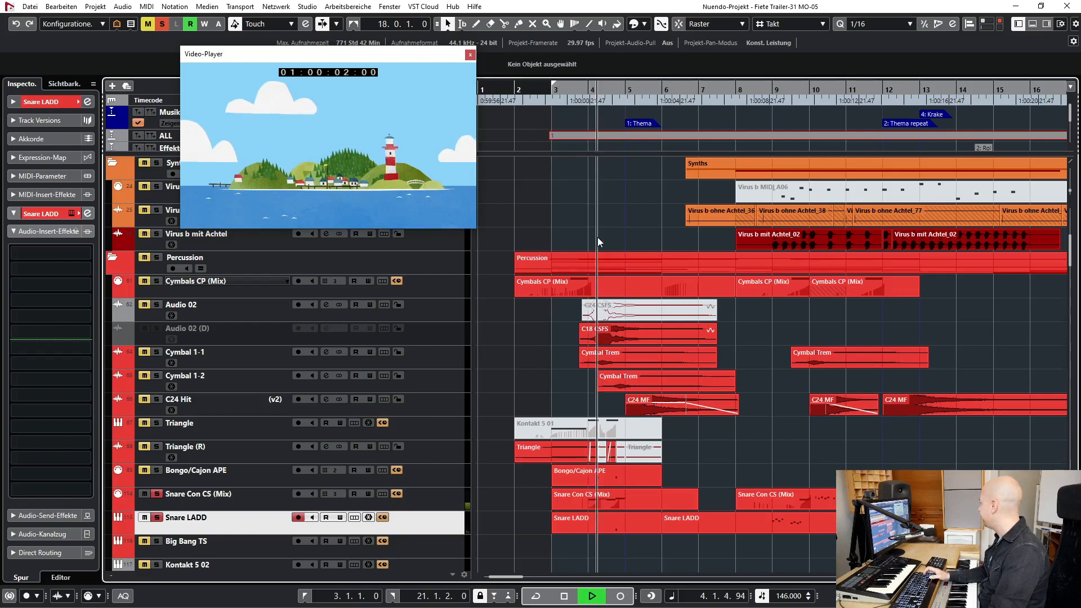
{"action": "key", "text": "space"}
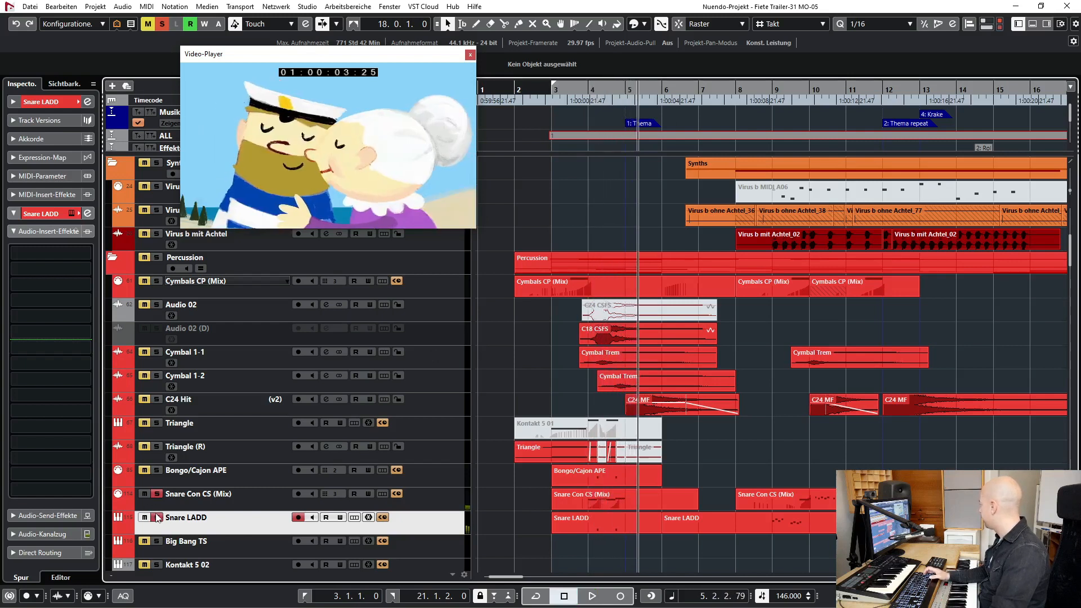
- Solo the Bass Drum CP (Mix) track, play it from bar 3 into bar 4, and turn its solo off
{"action": "scroll", "coordinate": [268, 407], "scroll_direction": "down", "scroll_amount": 5}
{"action": "left_click", "coordinate": [234, 392]}
{"action": "key", "text": "s"}
{"action": "key", "text": "KP_1"}
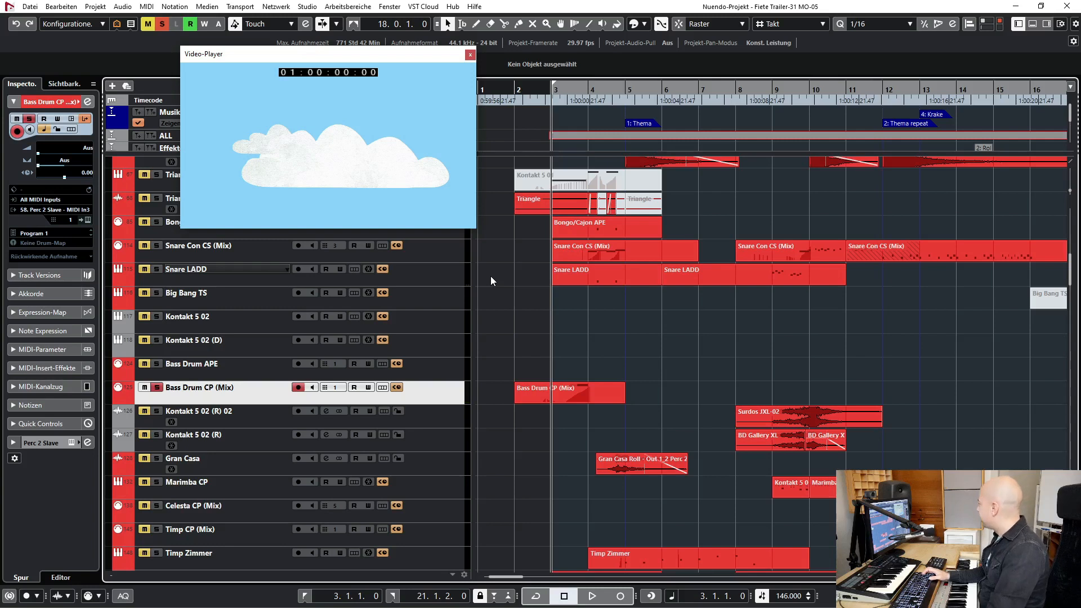
{"action": "key", "text": "space"}
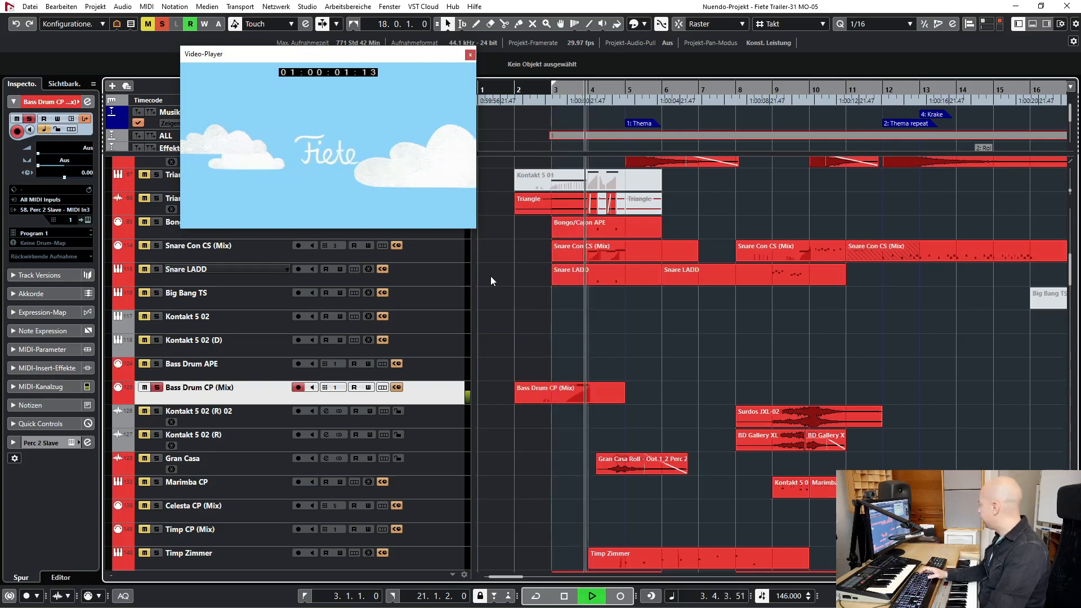
{"action": "key", "text": "space"}
{"action": "key", "text": "s"}
- Solo the Timp Norm Hit OT and Timp Norm Roll OT tracks, play them into bar 5, and turn their solo off
{"action": "scroll", "coordinate": [644, 361], "scroll_direction": "down", "scroll_amount": 5}
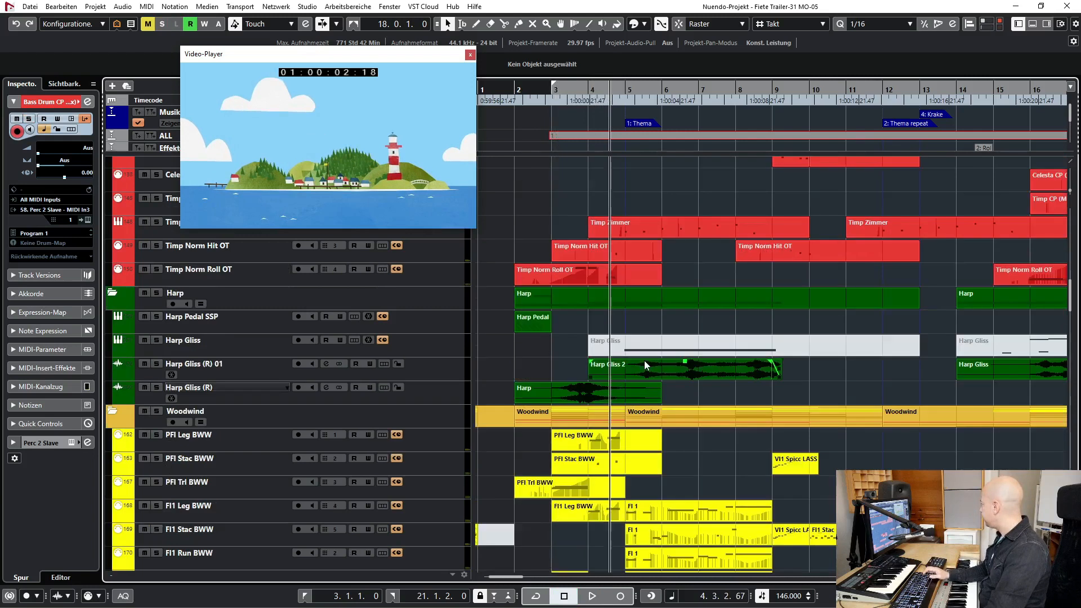
{"action": "scroll", "coordinate": [370, 364], "scroll_direction": "up", "scroll_amount": 3}
{"action": "left_click", "coordinate": [247, 352]}
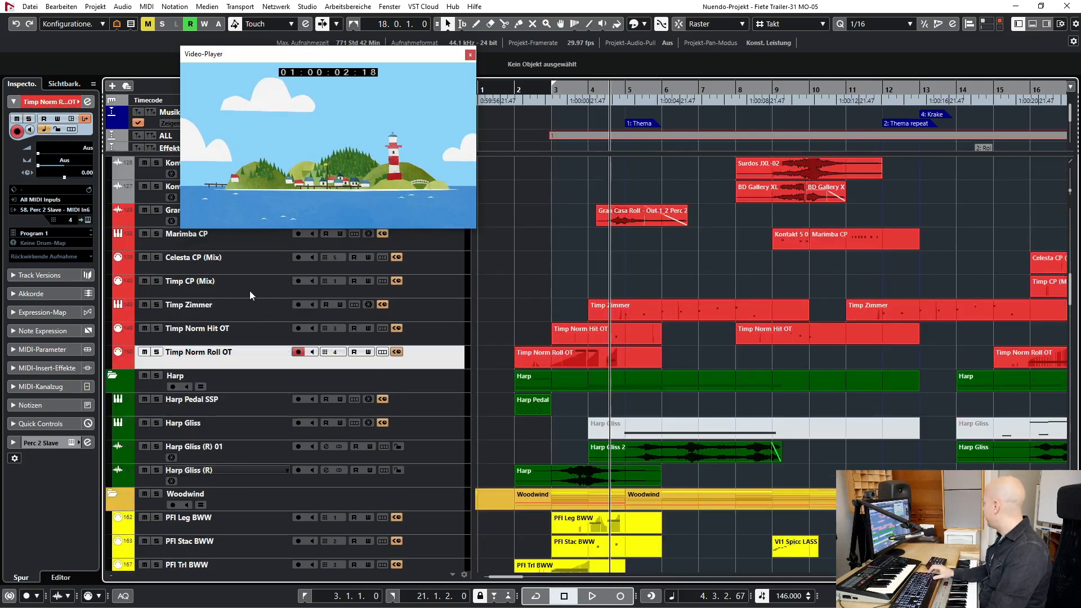
{"action": "left_click", "coordinate": [243, 328], "text": "ctrl"}
{"action": "key", "text": "s"}
{"action": "key", "text": "space"}
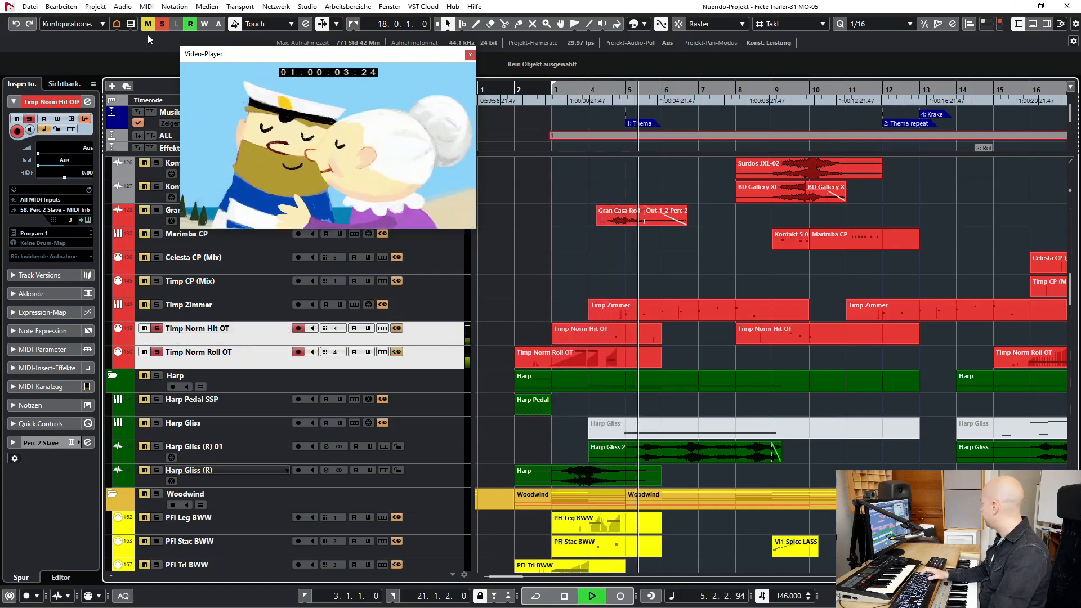
{"action": "key", "text": "space"}
{"action": "left_click", "coordinate": [160, 24]}
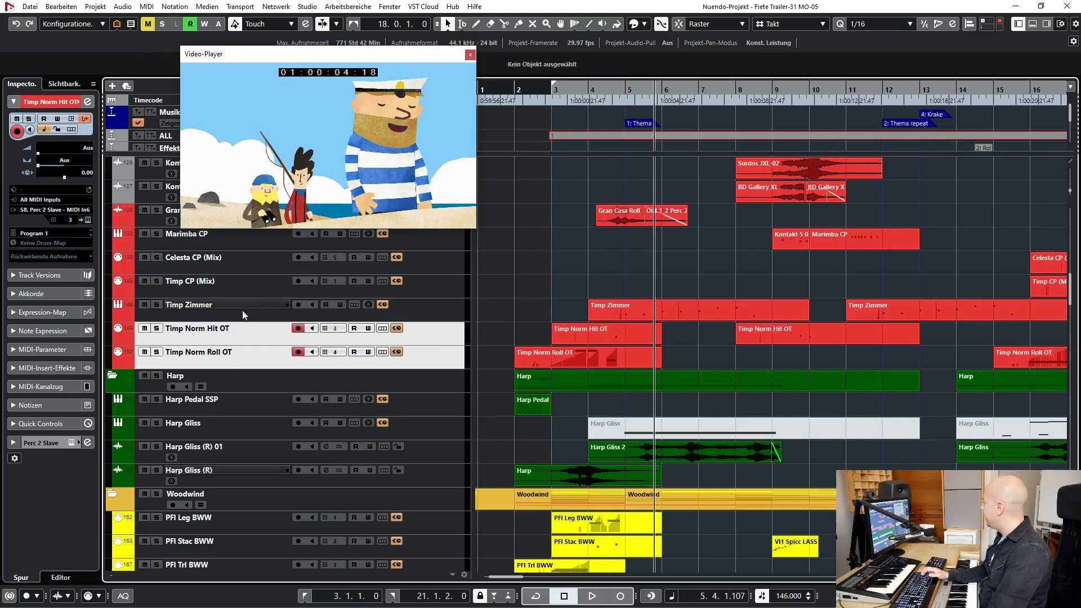
- Solo the Timp Zimmer track, play it into bar 8, and turn its solo off
{"action": "left_click", "coordinate": [242, 338]}
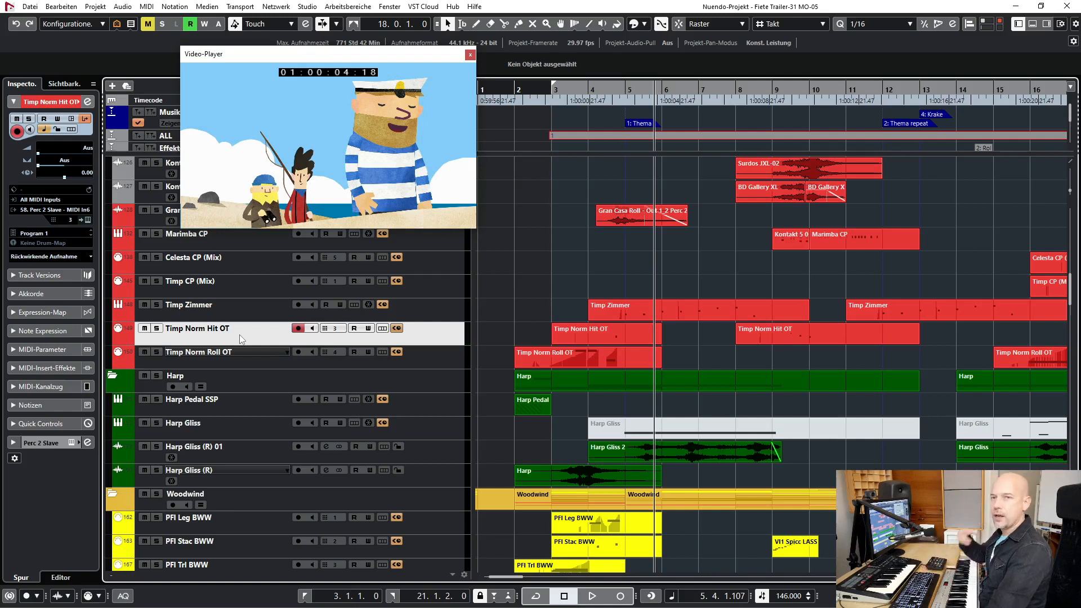
{"action": "left_click", "coordinate": [415, 313]}
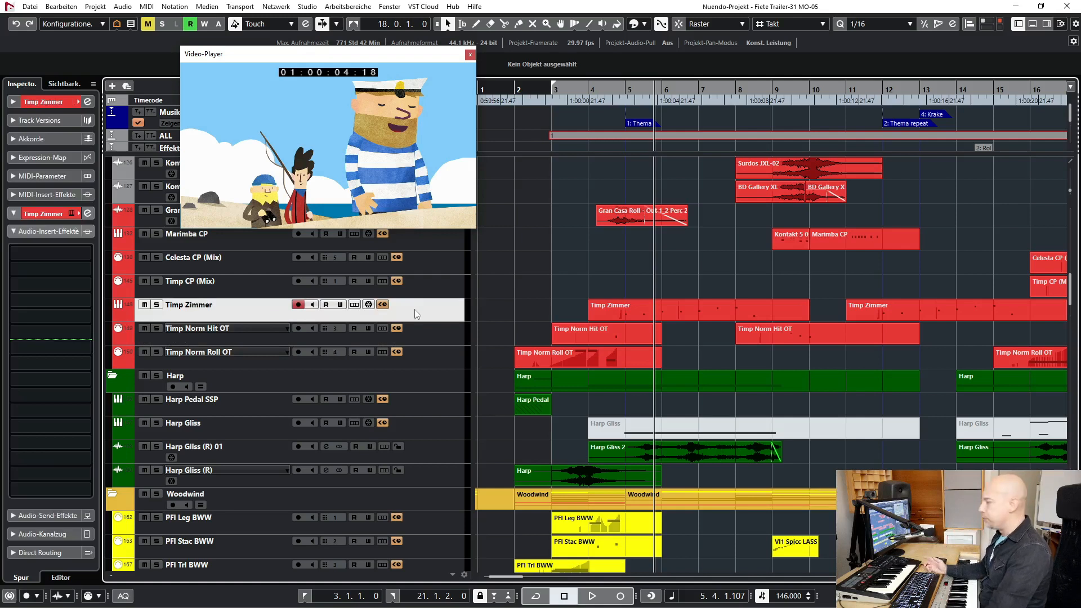
{"action": "key", "text": "s"}
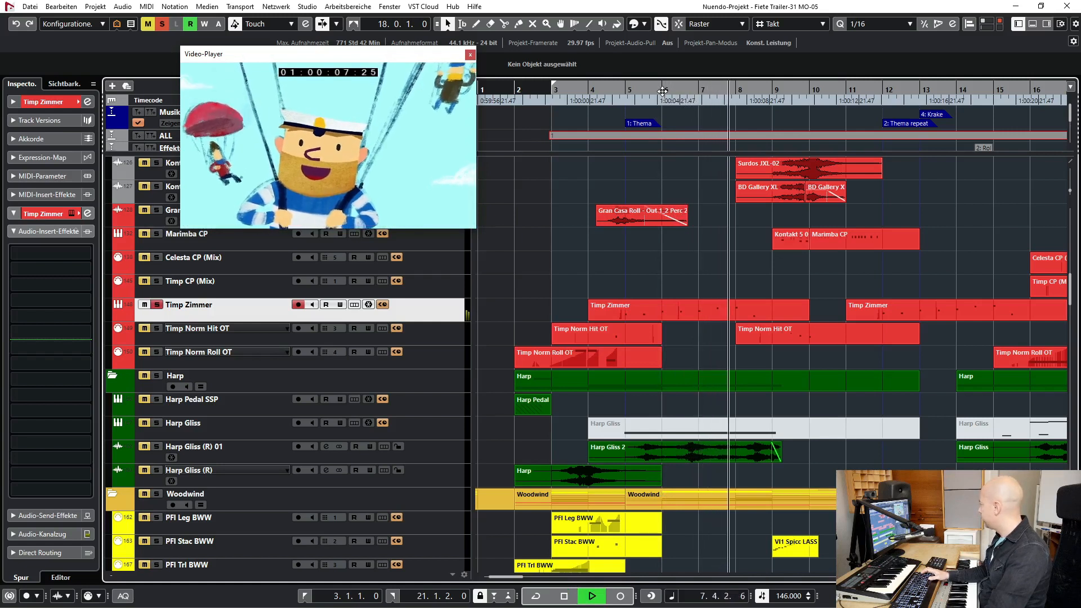
{"action": "key", "text": "space"}
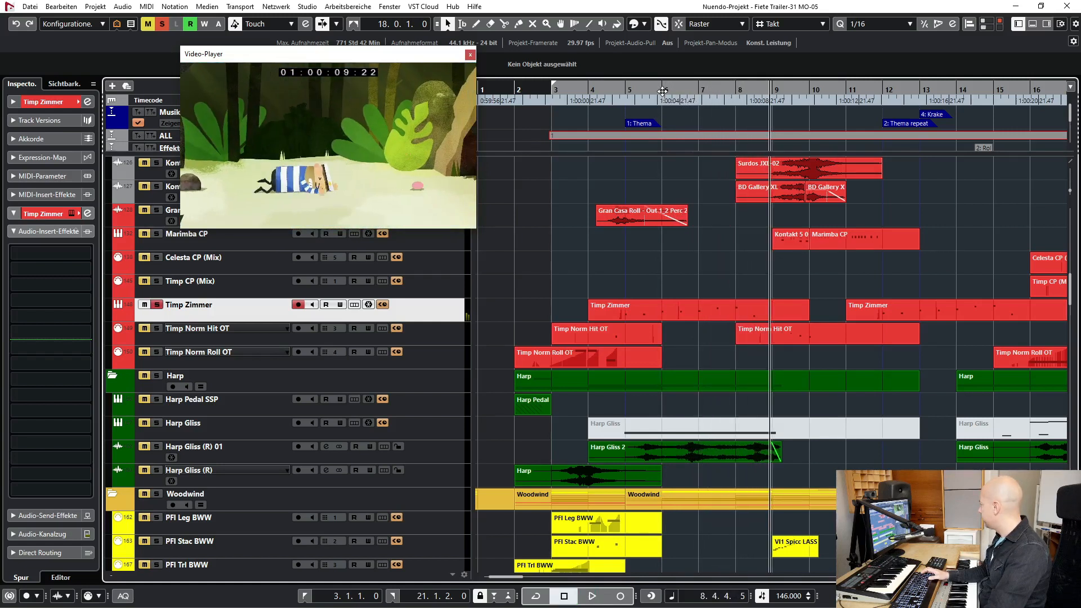
{"action": "key", "text": "s"}
- Move the video player window off the Choir folder, then solo the folder and play it from bar 3 into bar 5
{"action": "scroll", "coordinate": [593, 264], "scroll_direction": "up", "scroll_amount": 20}
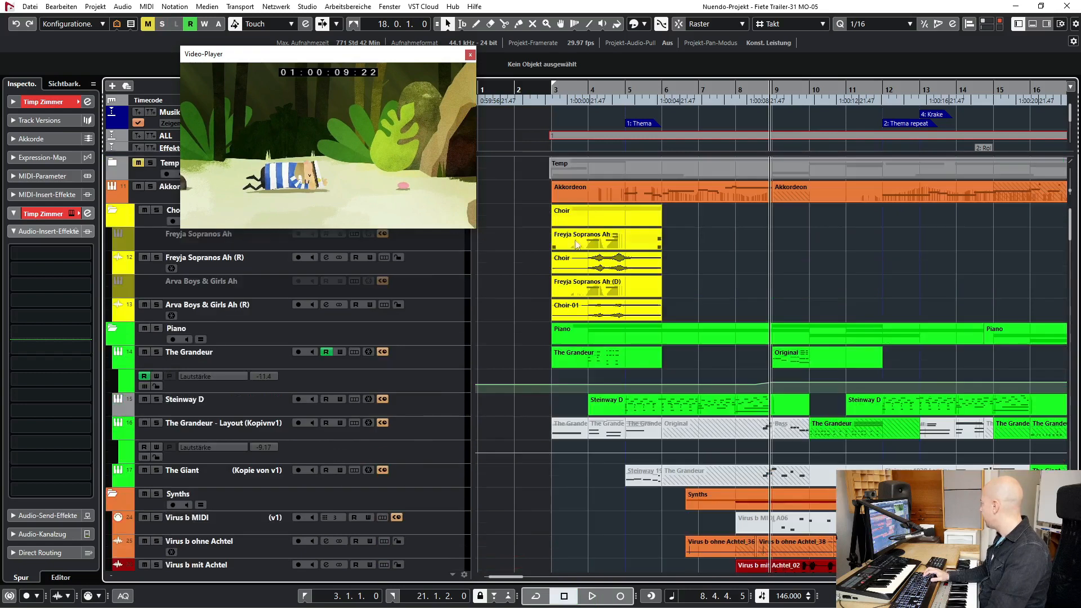
{"action": "left_click_drag", "start_coordinate": [315, 54], "coordinate": [350, 378]}
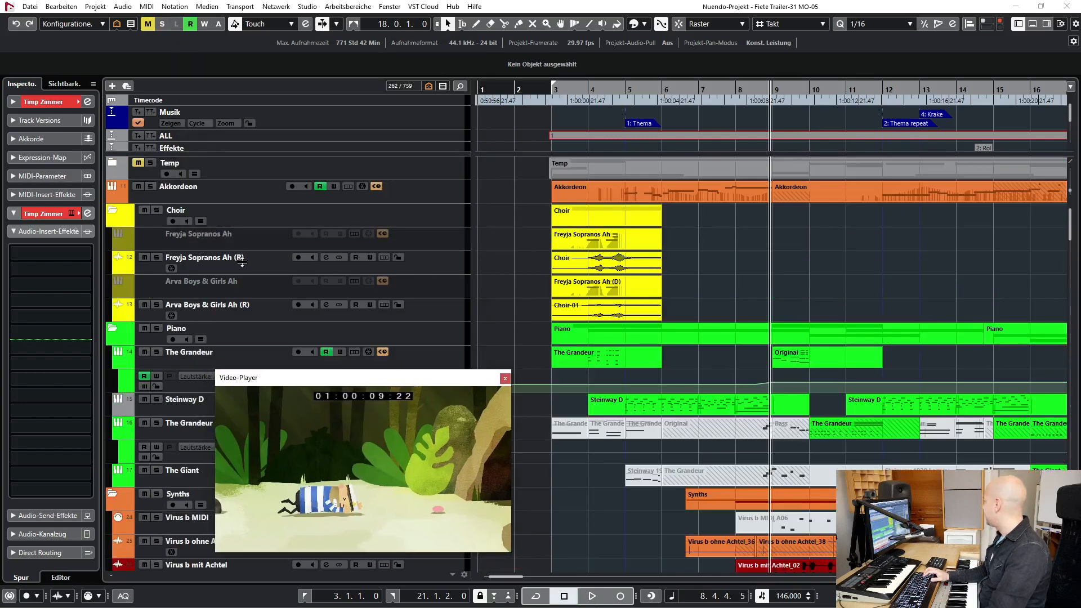
{"action": "left_click", "coordinate": [158, 210]}
{"action": "key", "text": "KP_1"}
{"action": "key", "text": "space"}
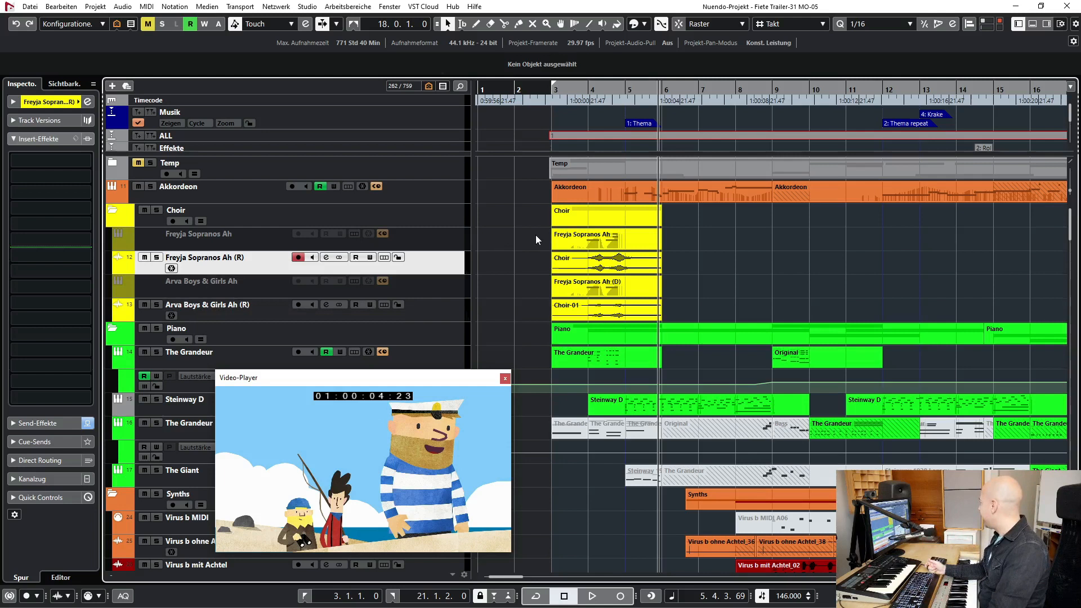
- Select the Freyja Sopranos Ah part in the Choir folder and look over the neighbouring tracks
{"action": "left_click", "coordinate": [613, 246]}
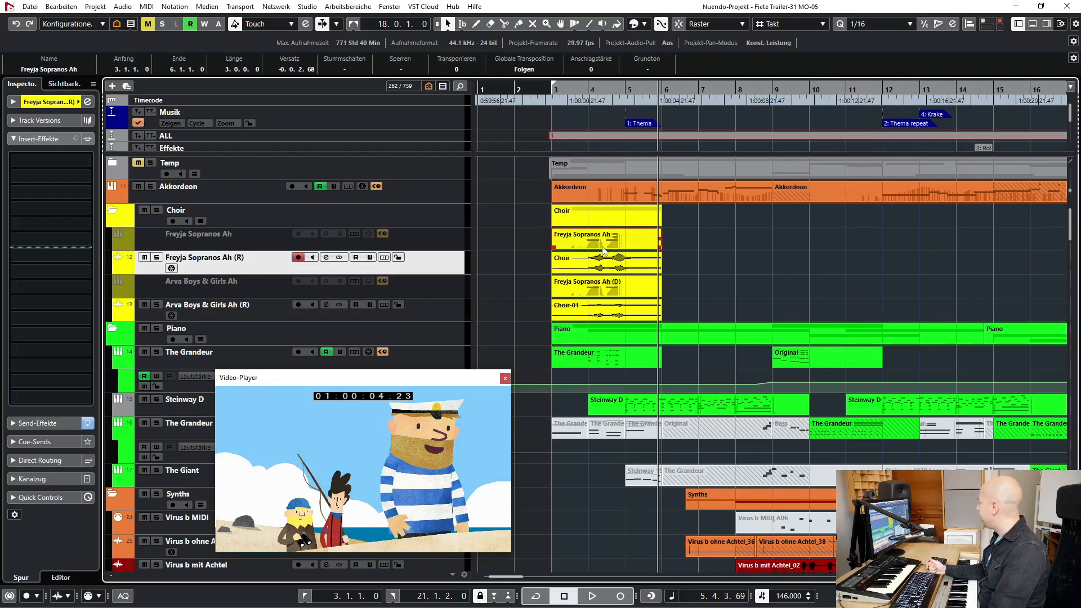
{"action": "scroll", "coordinate": [753, 268], "scroll_direction": "down", "scroll_amount": 3}
{"action": "scroll", "coordinate": [721, 244], "scroll_direction": "up", "scroll_amount": 3}
- Move the video player window off the lower tracks and play the arrangement without solo into bar 11
{"action": "left_click_drag", "start_coordinate": [416, 383], "coordinate": [172, 27]}
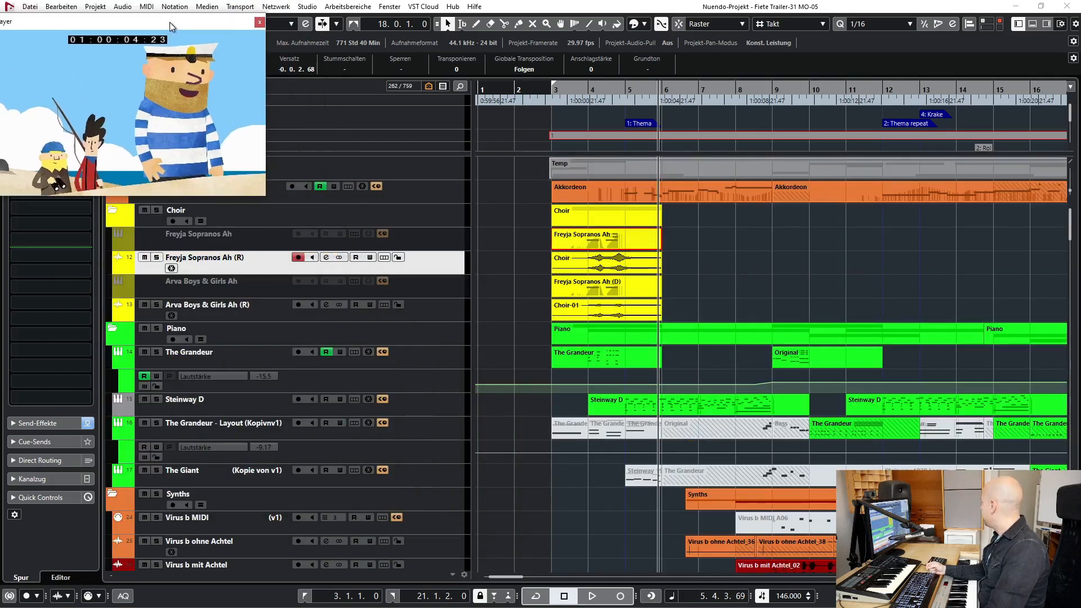
{"action": "double_click", "coordinate": [619, 88]}
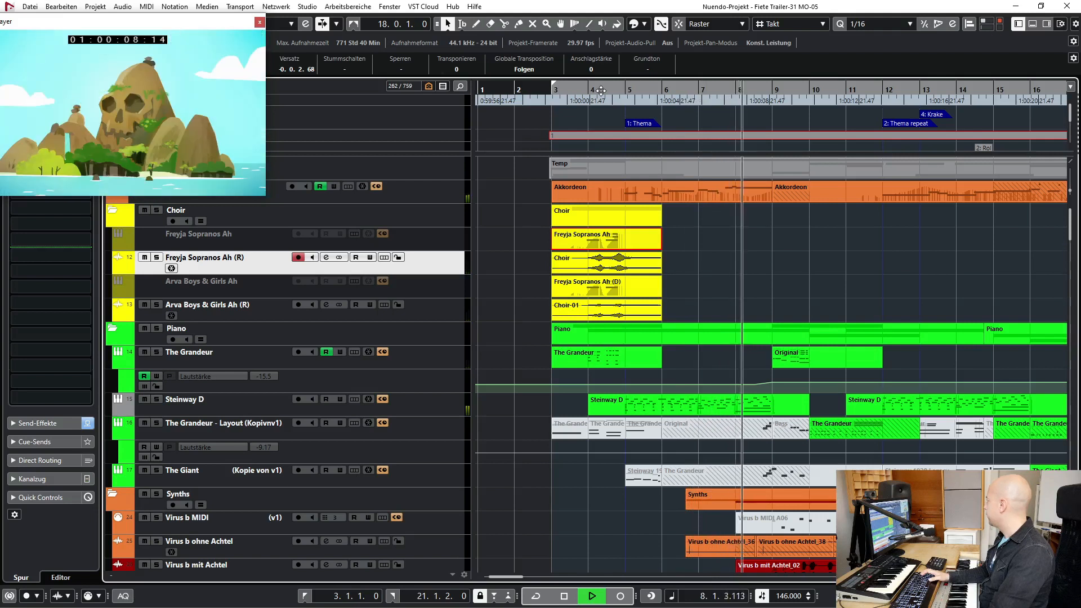
{"action": "left_click_drag", "start_coordinate": [227, 25], "coordinate": [229, 42]}
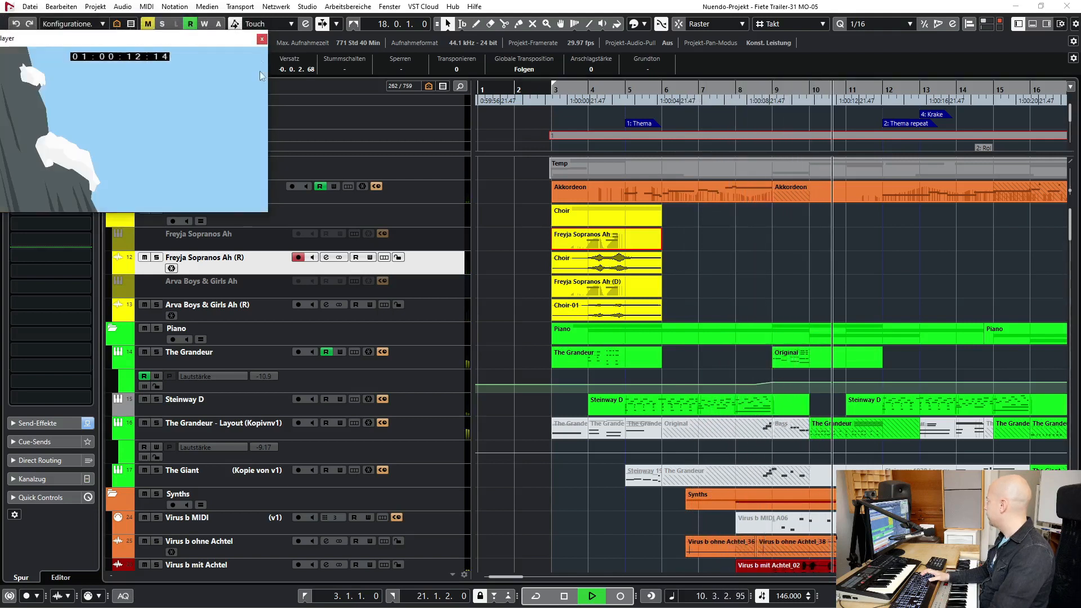
{"action": "key", "text": "space"}
- Select the Akkordeon track and reposition the video player window above the Choir folder
{"action": "left_click", "coordinate": [439, 201]}
{"action": "left_click_drag", "start_coordinate": [199, 37], "coordinate": [221, 28]}
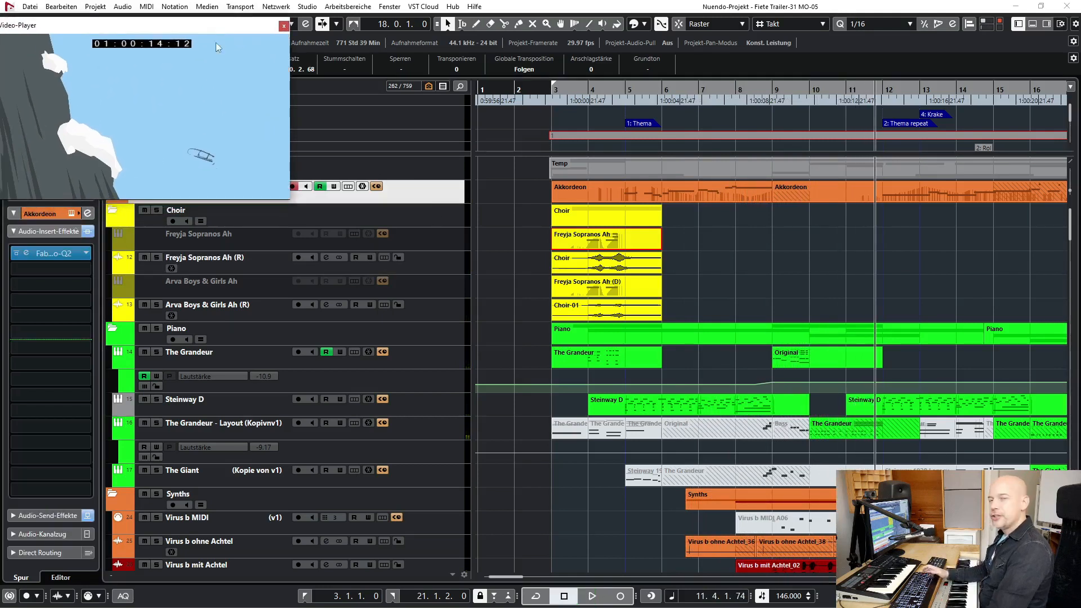
- Shrink the video player window to uncover the Akkordeon track and place the playhead at bar 5
{"action": "left_click_drag", "start_coordinate": [284, 198], "coordinate": [172, 133]}
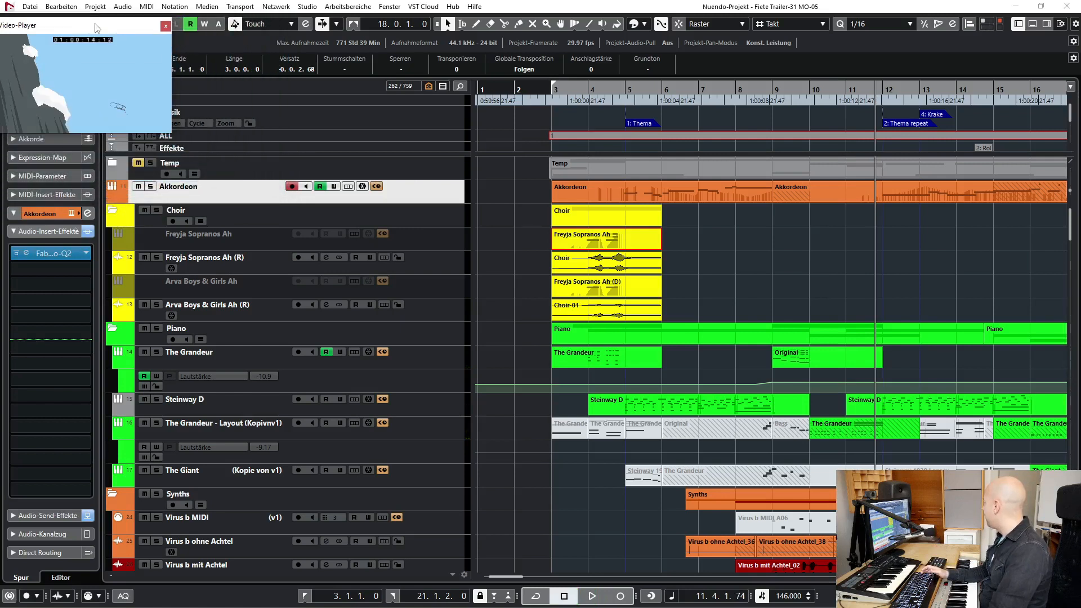
{"action": "left_click", "coordinate": [639, 93]}
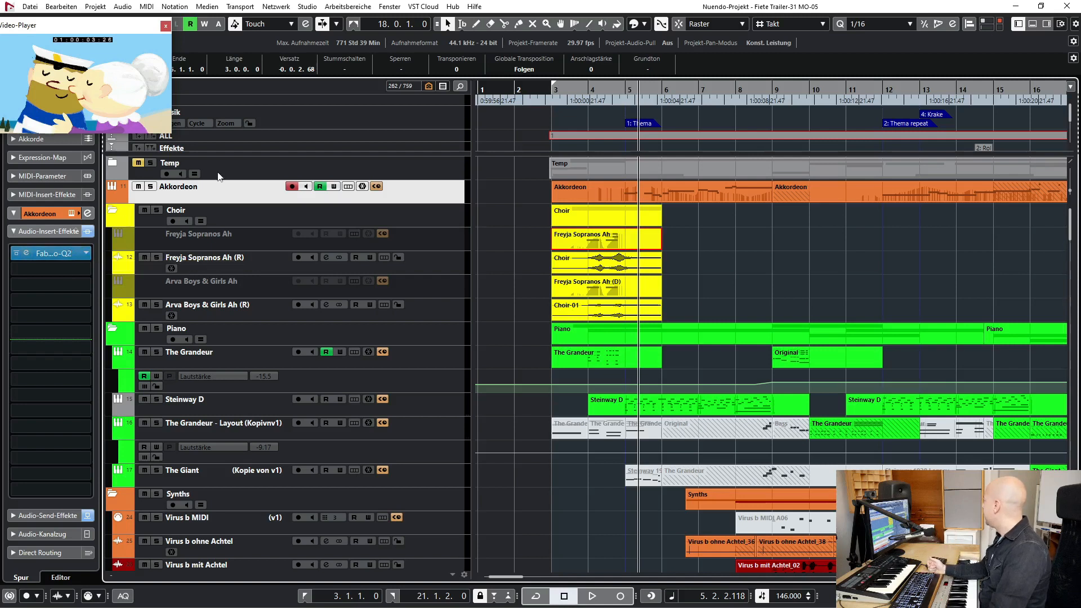
- Open the Akkordeon track's Kontakt instrument and audition the Double Reed Musette and Single Reed Piccolo accordions in solo one after another
{"action": "left_click", "coordinate": [71, 214]}
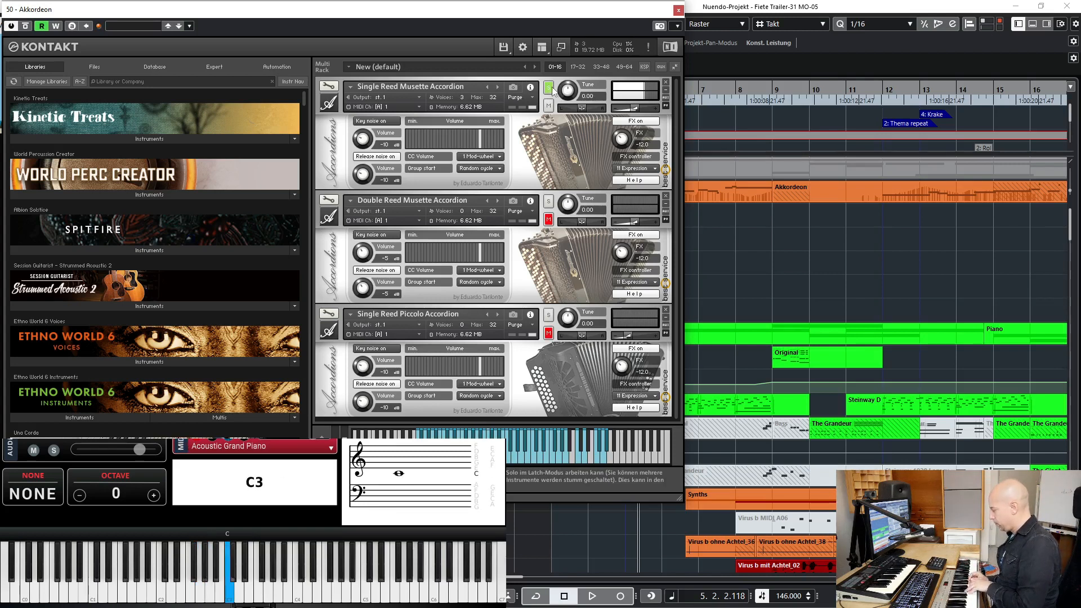
{"action": "left_click", "coordinate": [548, 201]}
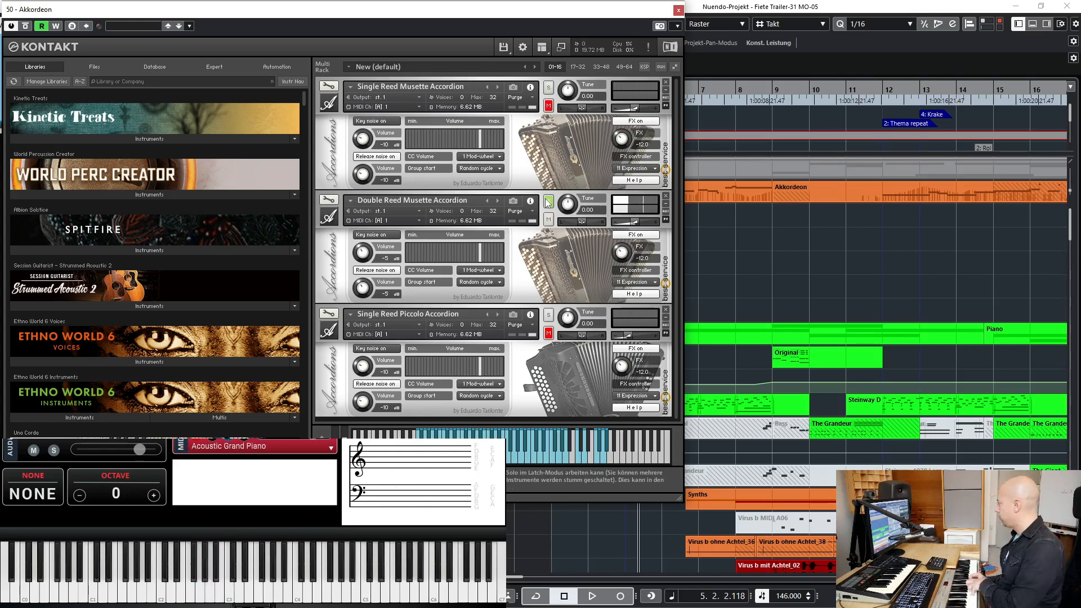
{"action": "left_click", "coordinate": [549, 314]}
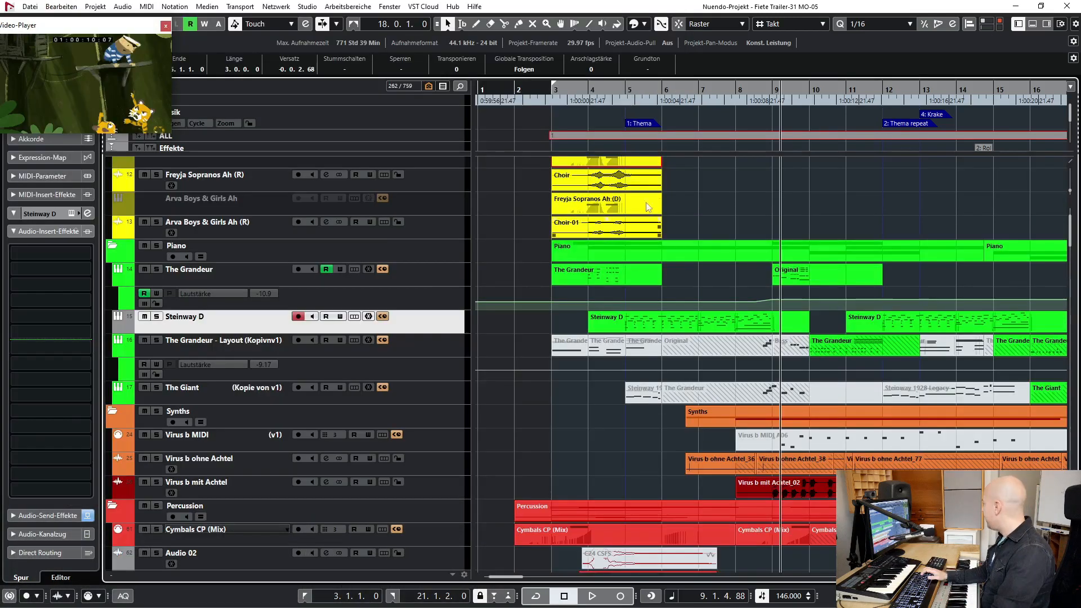
- Solo the Steinway D track and play it from just before bar 5 into bar 9, closing its Kontakt window before stopping
{"action": "scroll", "coordinate": [655, 211], "scroll_direction": "up", "scroll_amount": 3}
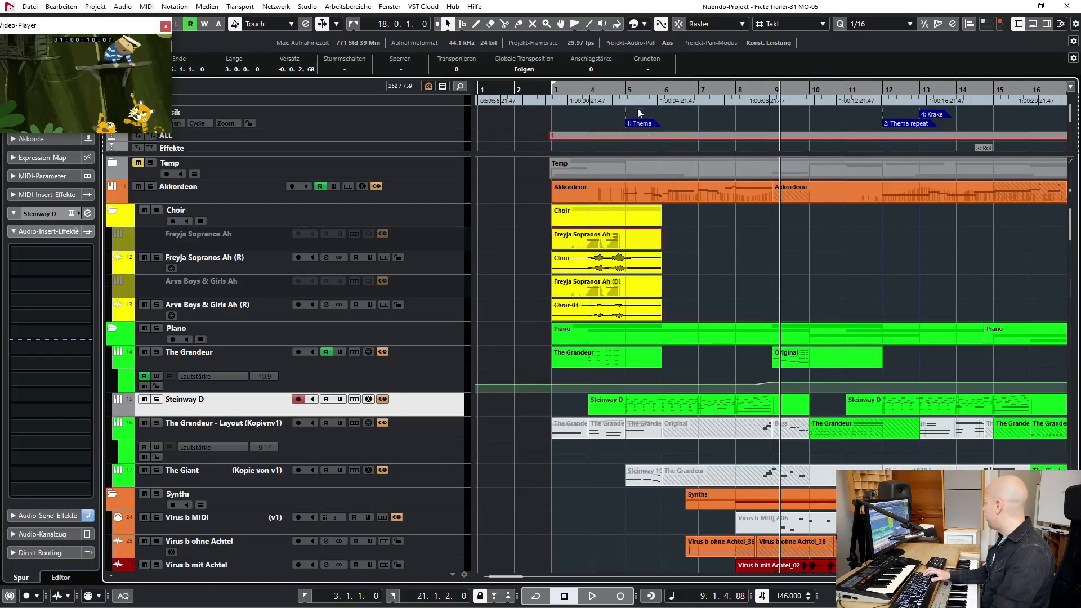
{"action": "key", "text": "s"}
{"action": "left_click", "coordinate": [624, 91]}
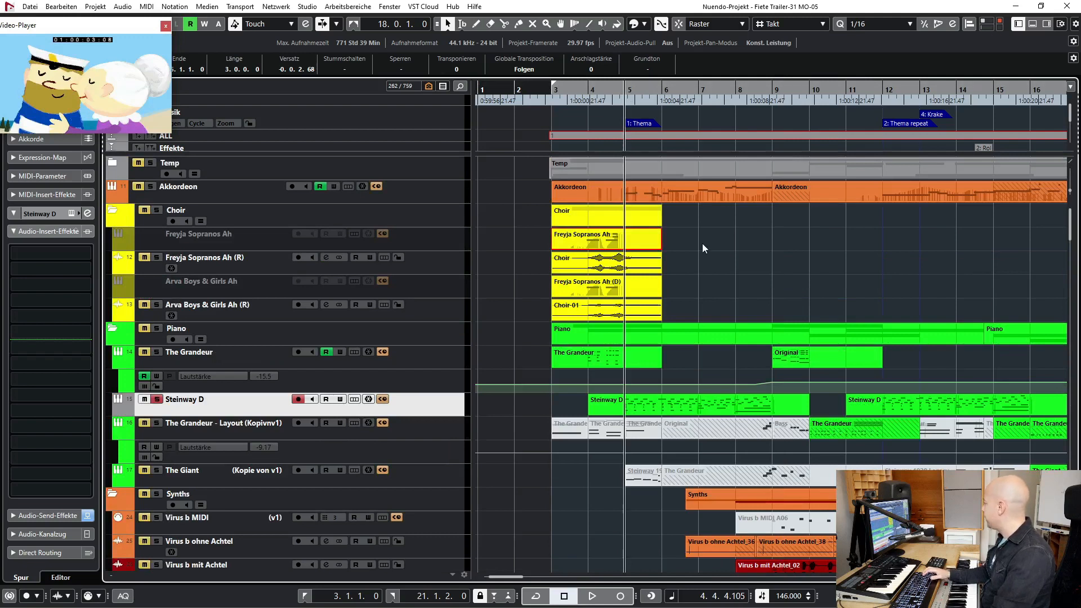
{"action": "key", "text": "space"}
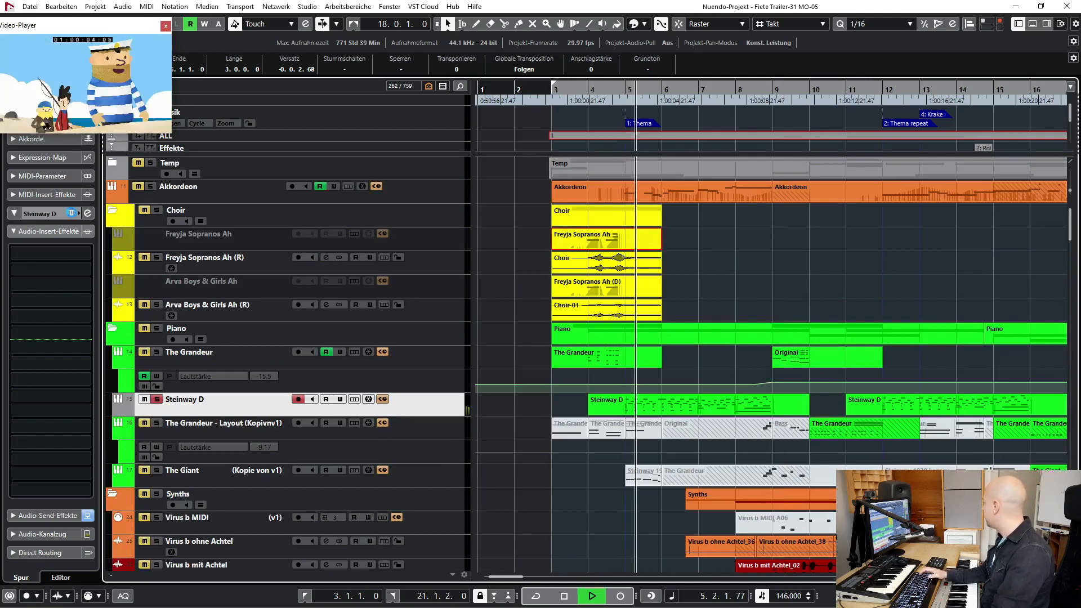
{"action": "left_click_drag", "start_coordinate": [1080, 144], "coordinate": [236, 28]}
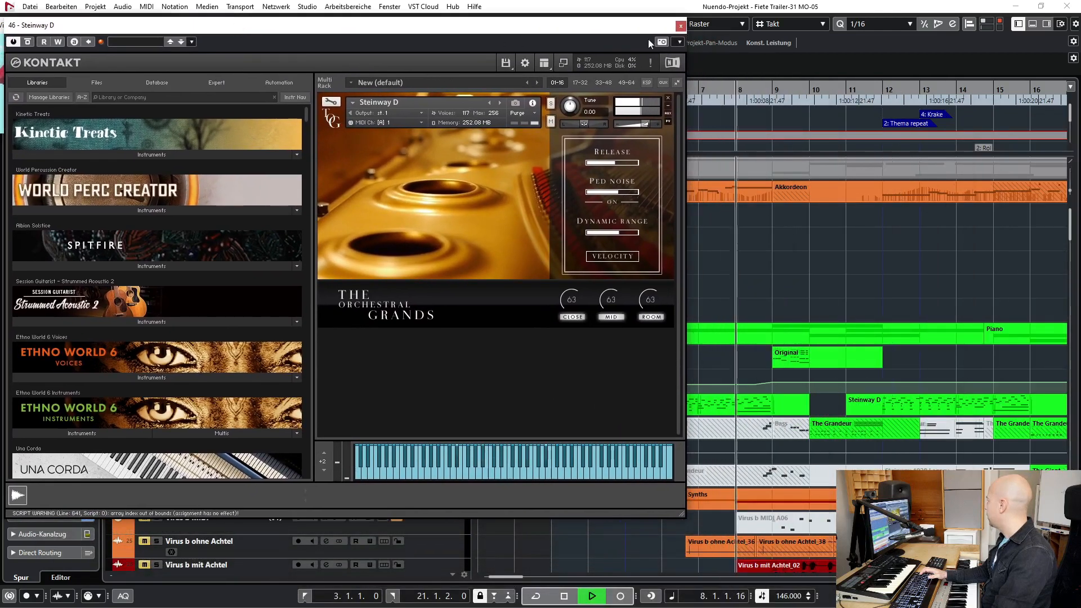
{"action": "left_click", "coordinate": [680, 26]}
{"action": "key", "text": "space"}
- Solo the Percussion folder and play it from bar 5 while looking over its tracks down to the timpani
{"action": "scroll", "coordinate": [394, 318], "scroll_direction": "down", "scroll_amount": 10}
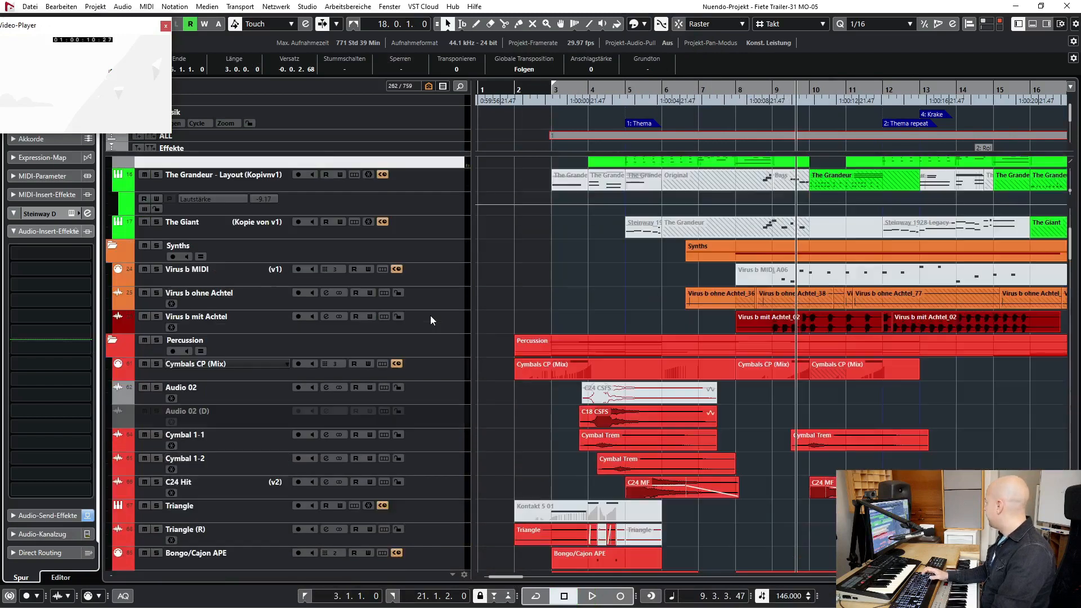
{"action": "scroll", "coordinate": [153, 302], "scroll_direction": "down", "scroll_amount": 3}
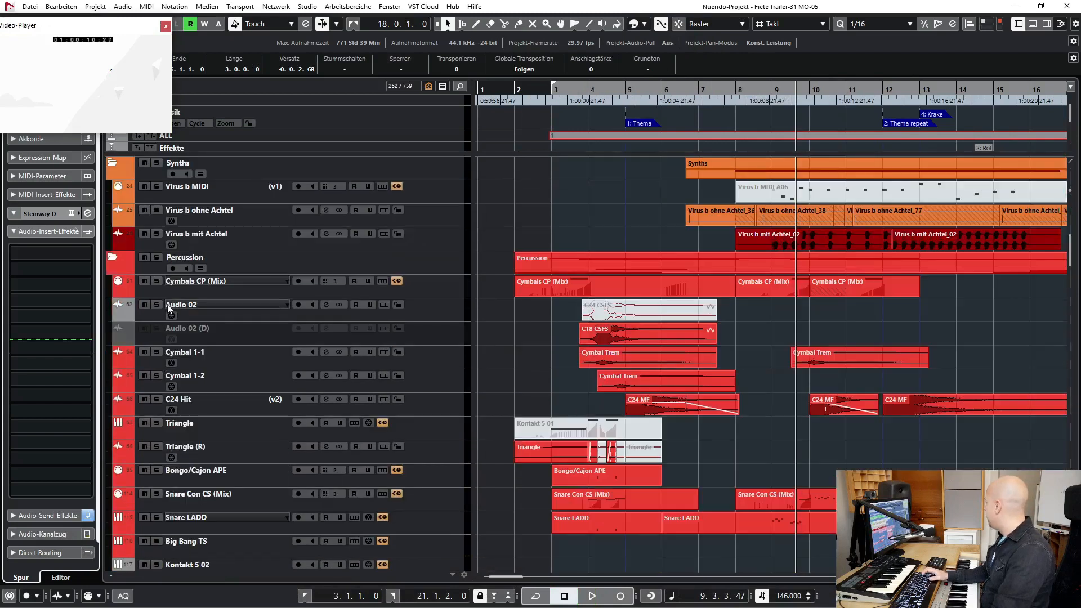
{"action": "left_click", "coordinate": [157, 258]}
{"action": "left_click", "coordinate": [630, 90]}
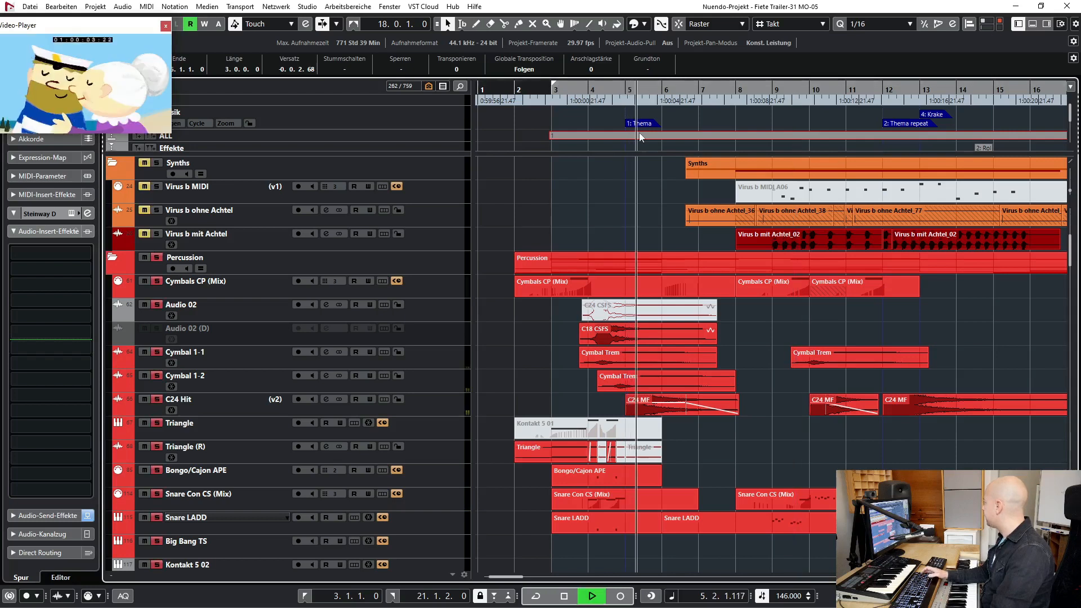
{"action": "scroll", "coordinate": [763, 400], "scroll_direction": "down", "scroll_amount": 9}
{"action": "scroll", "coordinate": [763, 400], "scroll_direction": "down", "scroll_amount": 15}
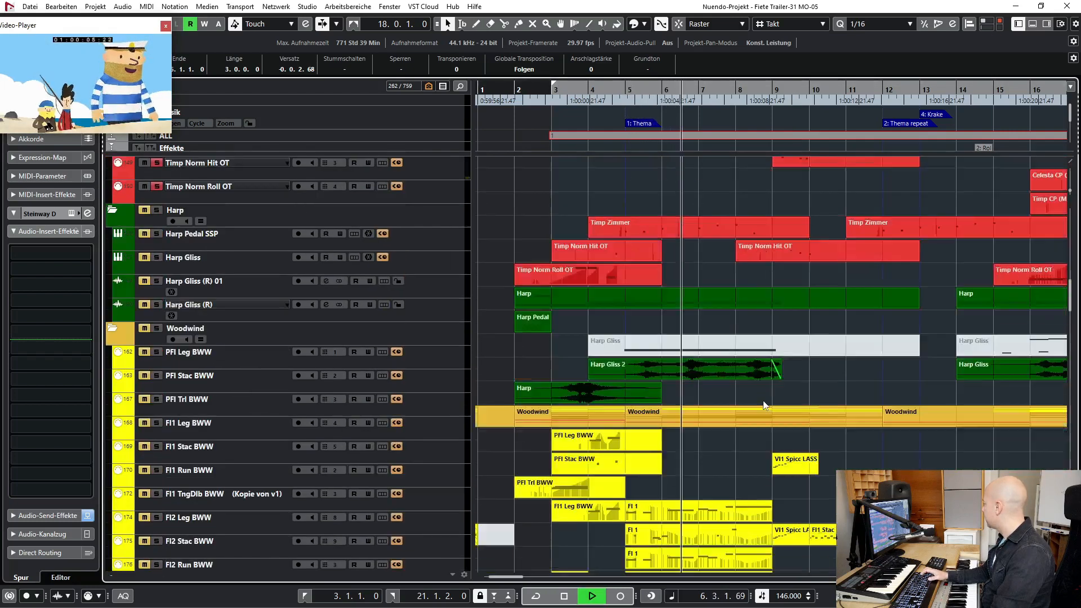
{"action": "scroll", "coordinate": [769, 307], "scroll_direction": "up", "scroll_amount": 14}
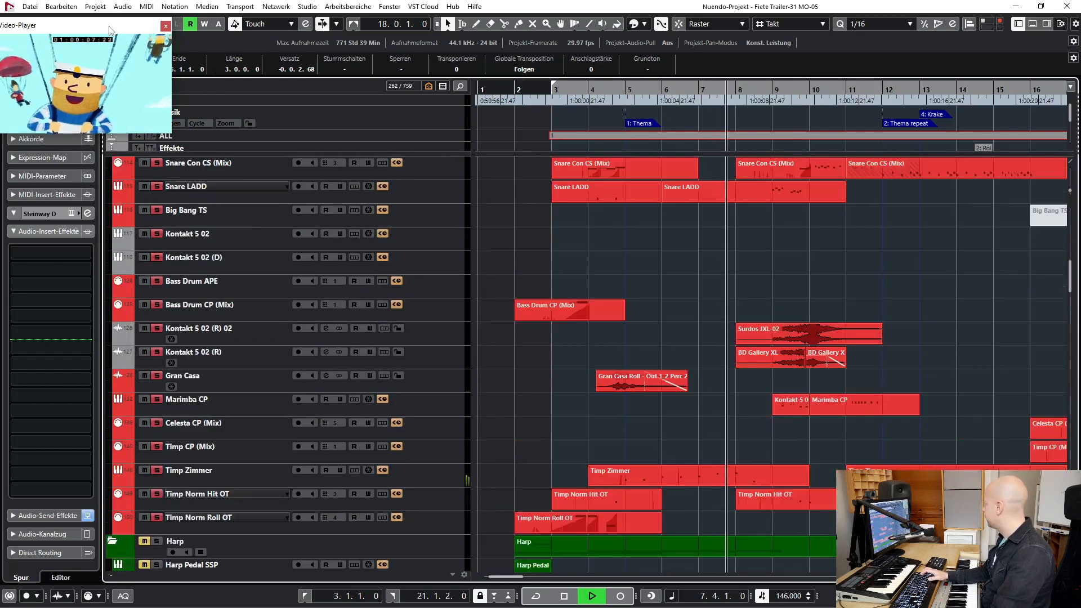
- Move the video player window down off the project toolbar, stop playback and deactivate all solos
{"action": "left_click_drag", "start_coordinate": [106, 22], "coordinate": [106, 63]}
{"action": "key", "text": "space"}
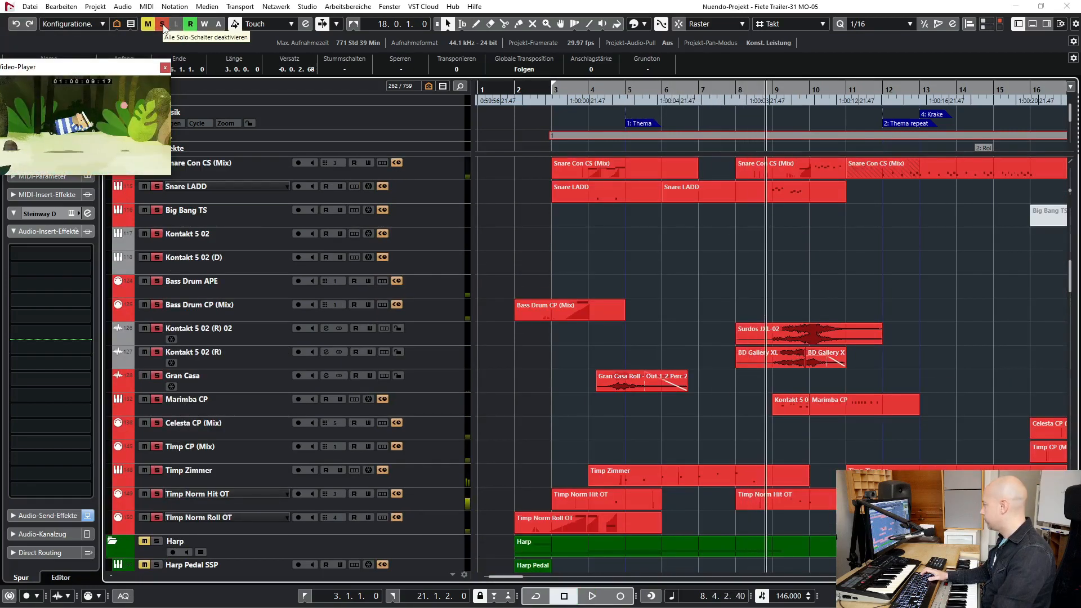
{"action": "left_click", "coordinate": [162, 24]}
- Solo the Woodwind folder and play it from bar 5 up to the end of bar 8
{"action": "scroll", "coordinate": [551, 292], "scroll_direction": "down", "scroll_amount": 12}
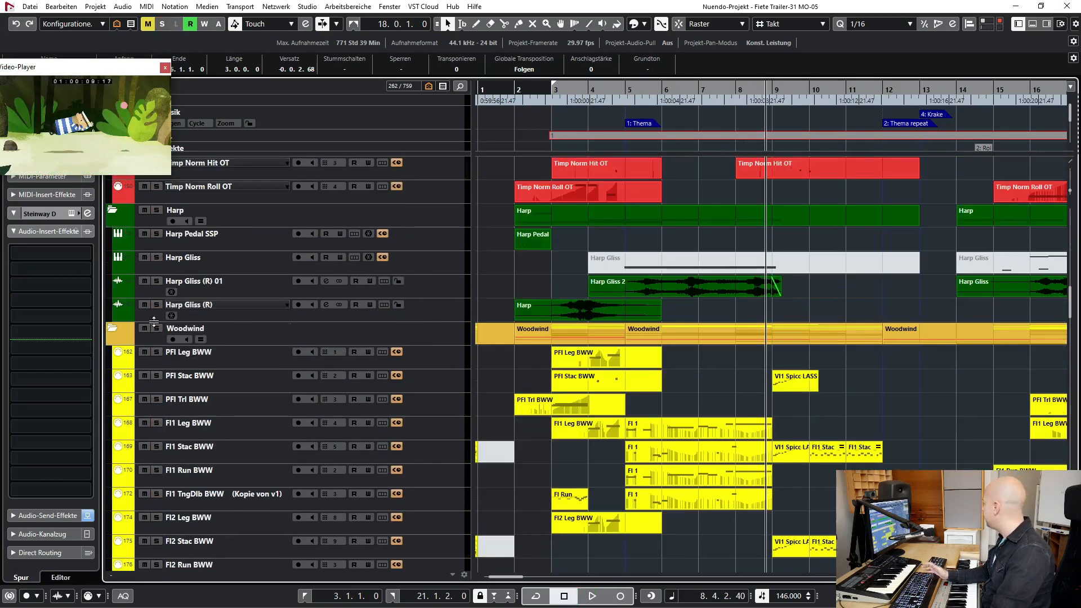
{"action": "left_click", "coordinate": [156, 328]}
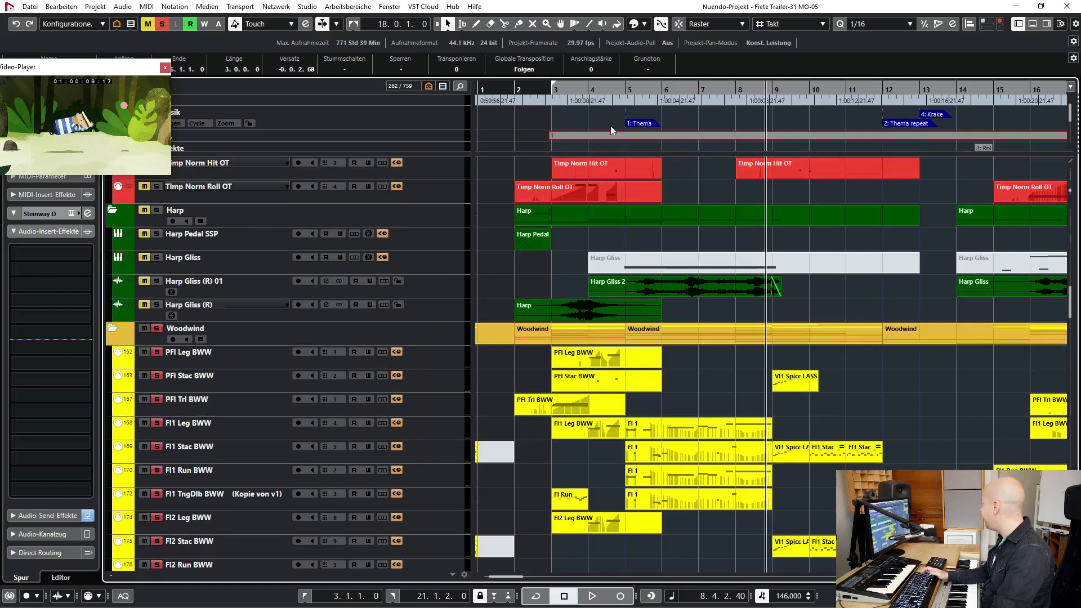
{"action": "left_click", "coordinate": [627, 90]}
{"action": "key", "text": "space"}
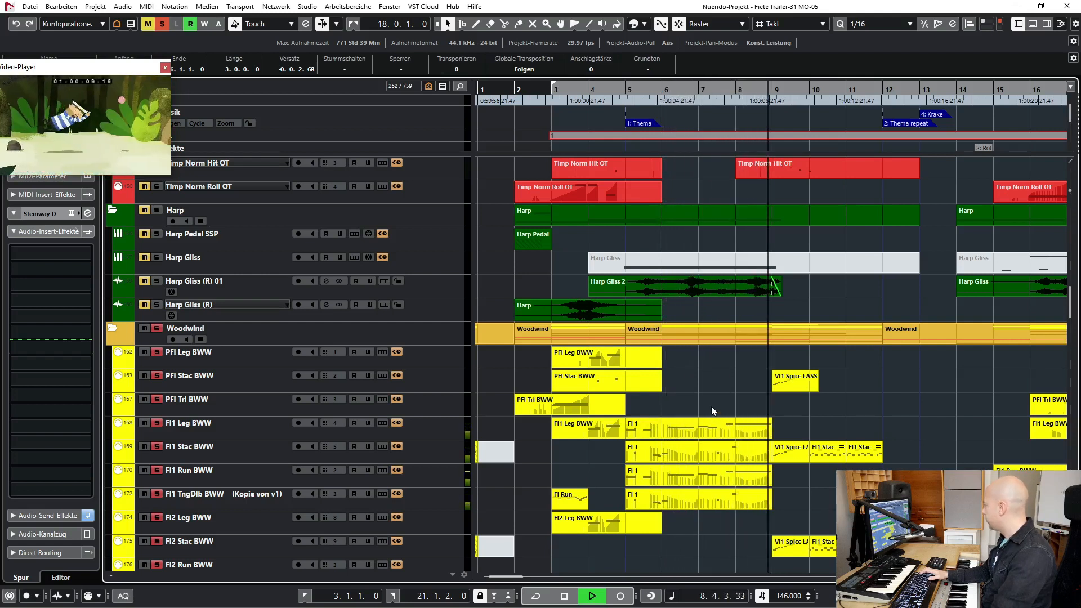
{"action": "key", "text": "space"}
- Look over the flute, oboe and clarinet parts, replay the soloed woodwinds from bar 5 into bar 8, and clear all solos
{"action": "left_click", "coordinate": [633, 90]}
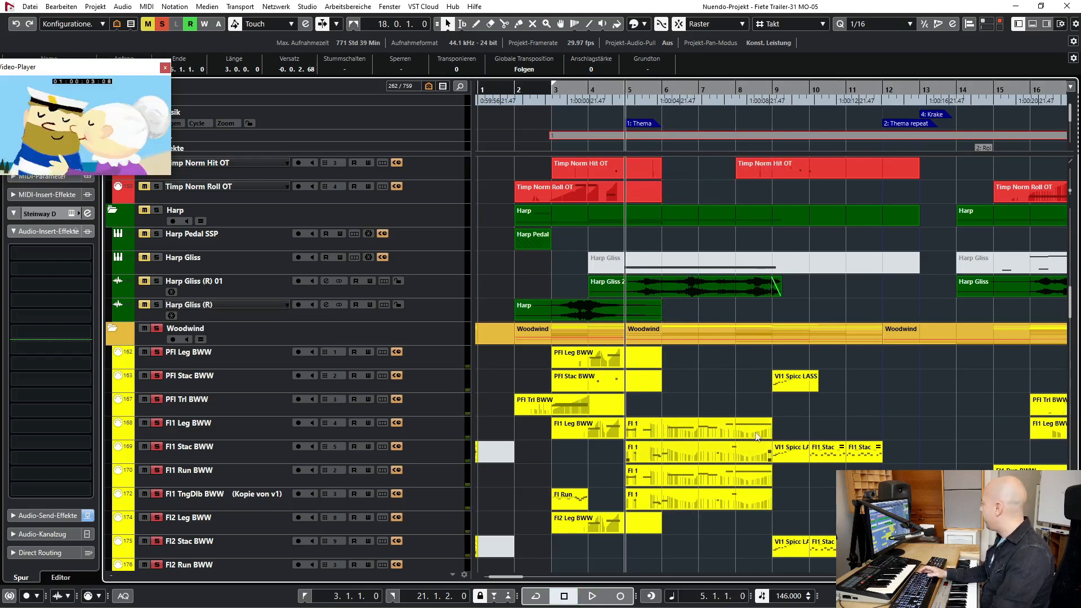
{"action": "scroll", "coordinate": [761, 390], "scroll_direction": "down", "scroll_amount": 3}
{"action": "left_click", "coordinate": [678, 344]}
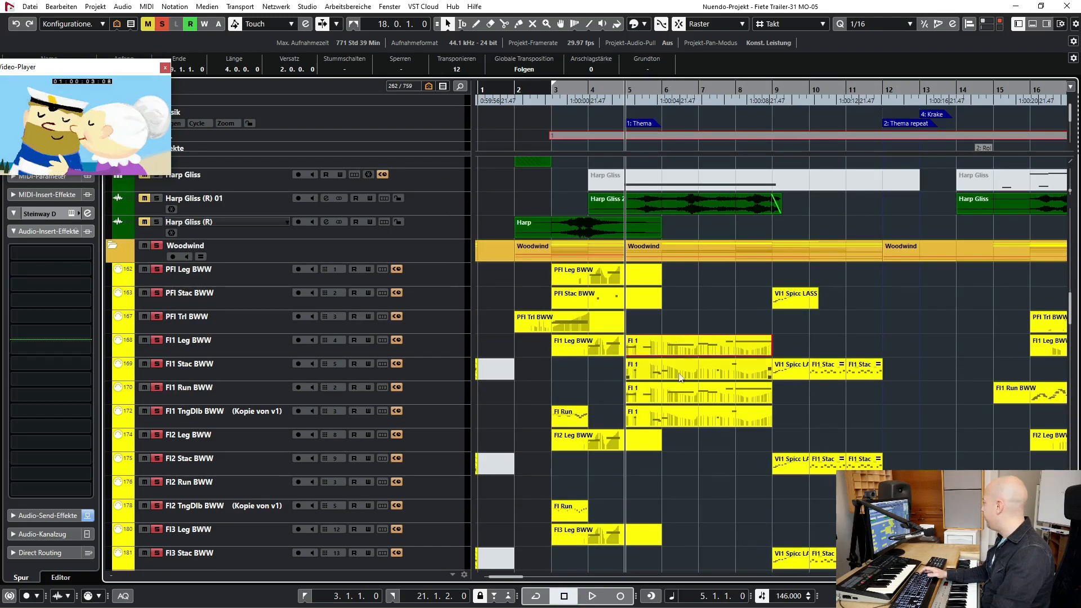
{"action": "scroll", "coordinate": [692, 410], "scroll_direction": "down", "scroll_amount": 5}
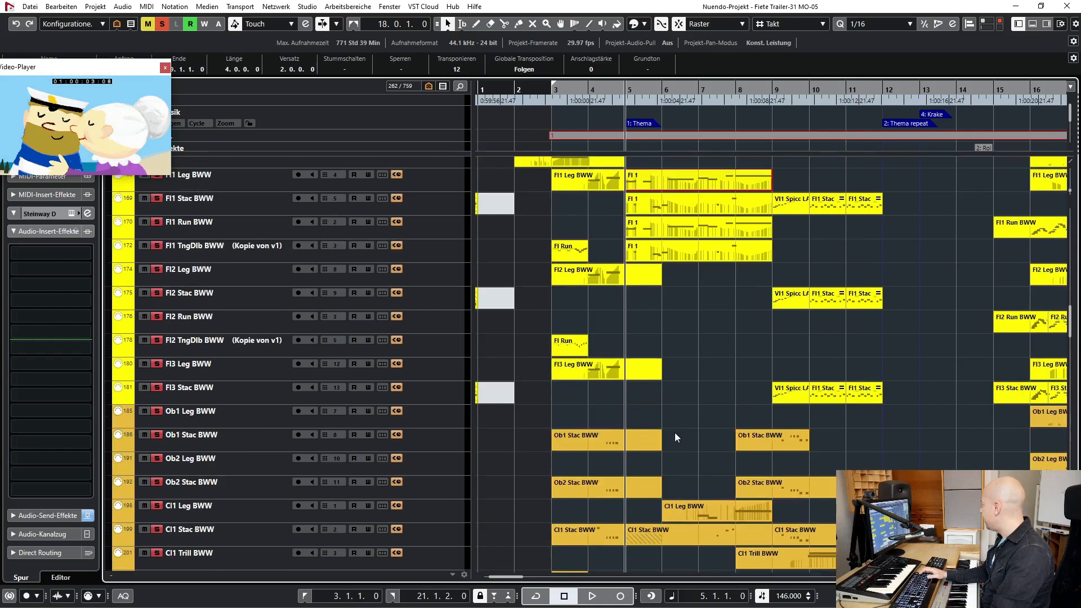
{"action": "scroll", "coordinate": [675, 432], "scroll_direction": "down", "scroll_amount": 3}
{"action": "left_click", "coordinate": [612, 434]}
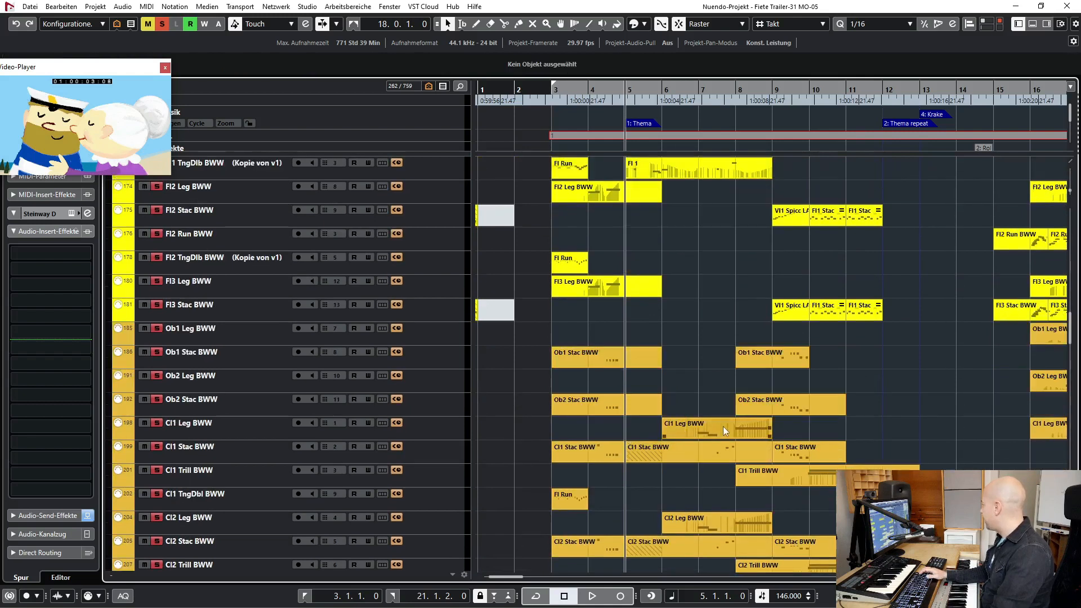
{"action": "scroll", "coordinate": [725, 394], "scroll_direction": "down", "scroll_amount": 3}
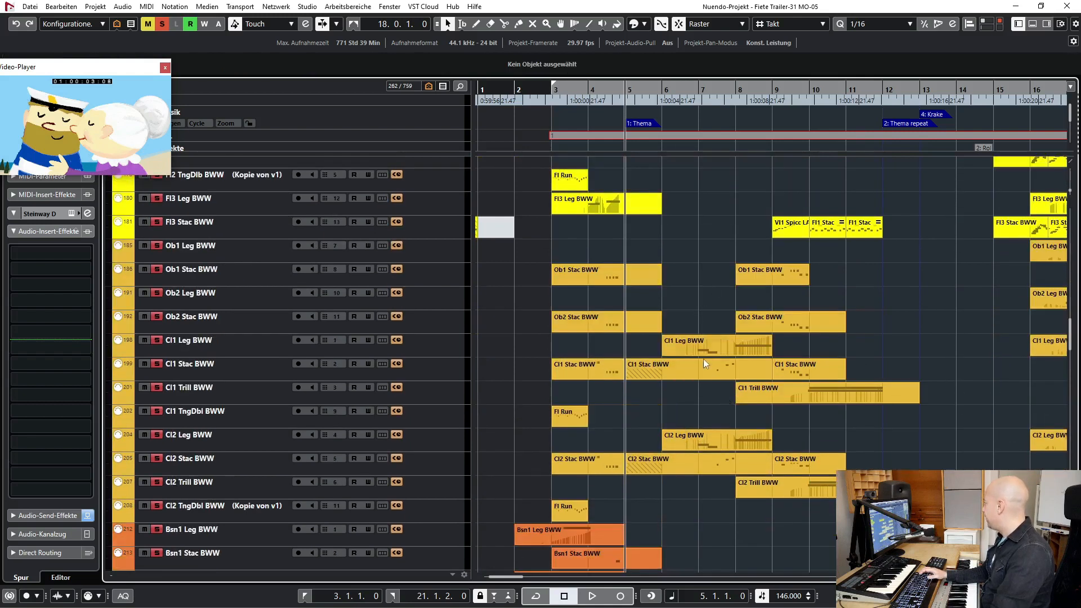
{"action": "key", "text": "space"}
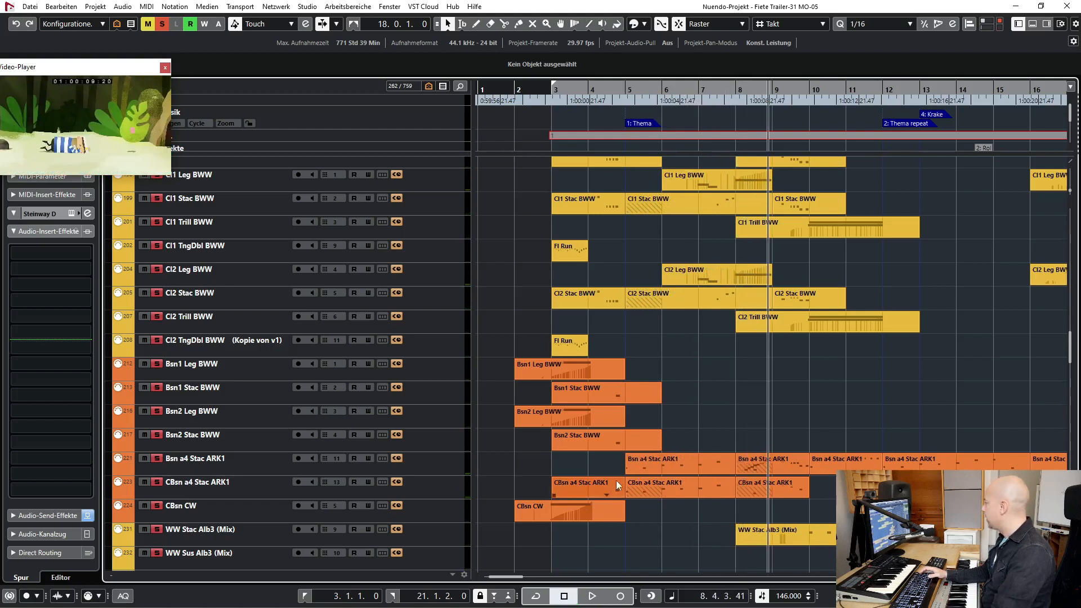
{"action": "left_click", "coordinate": [164, 24]}
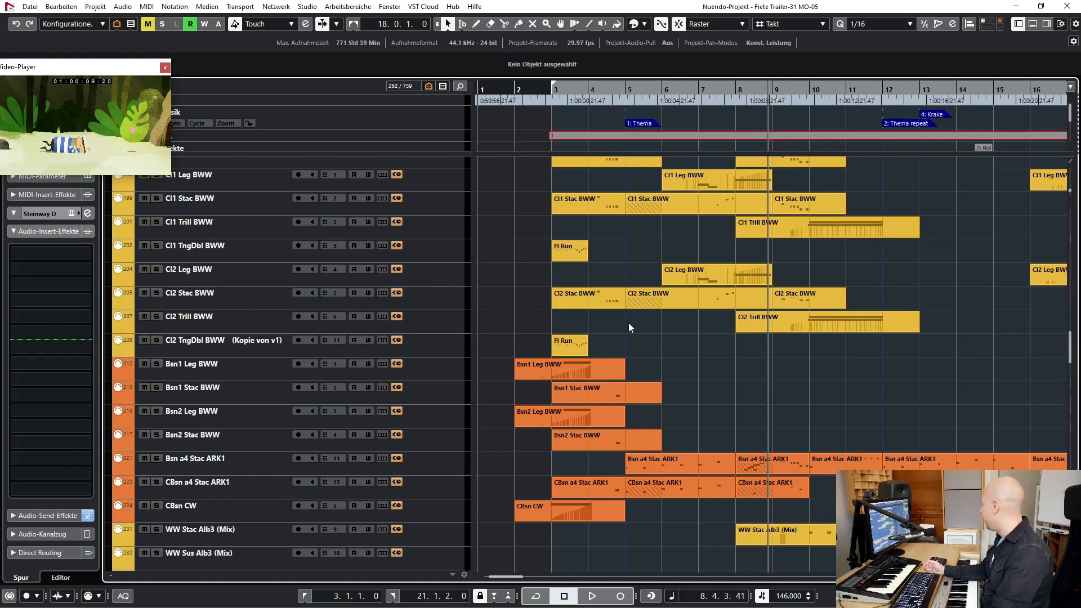
- Solo the Strings folder, set the left locator to bar 5, and play the strings from there to bar 10
{"action": "scroll", "coordinate": [628, 323], "scroll_direction": "down", "scroll_amount": 6}
{"action": "scroll", "coordinate": [629, 323], "scroll_direction": "down", "scroll_amount": 4}
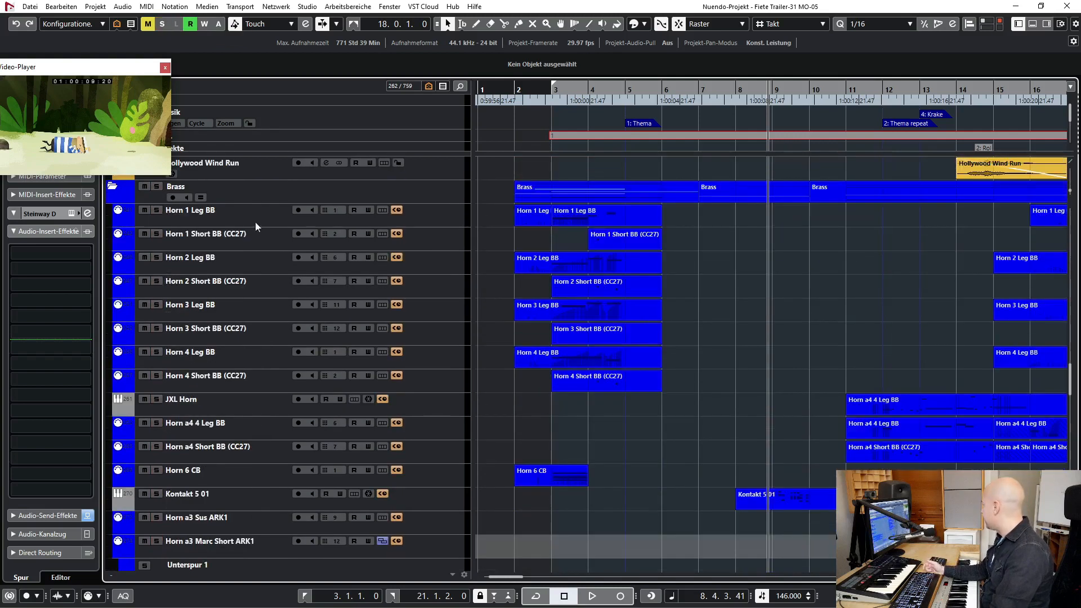
{"action": "scroll", "coordinate": [745, 330], "scroll_direction": "down", "scroll_amount": 10}
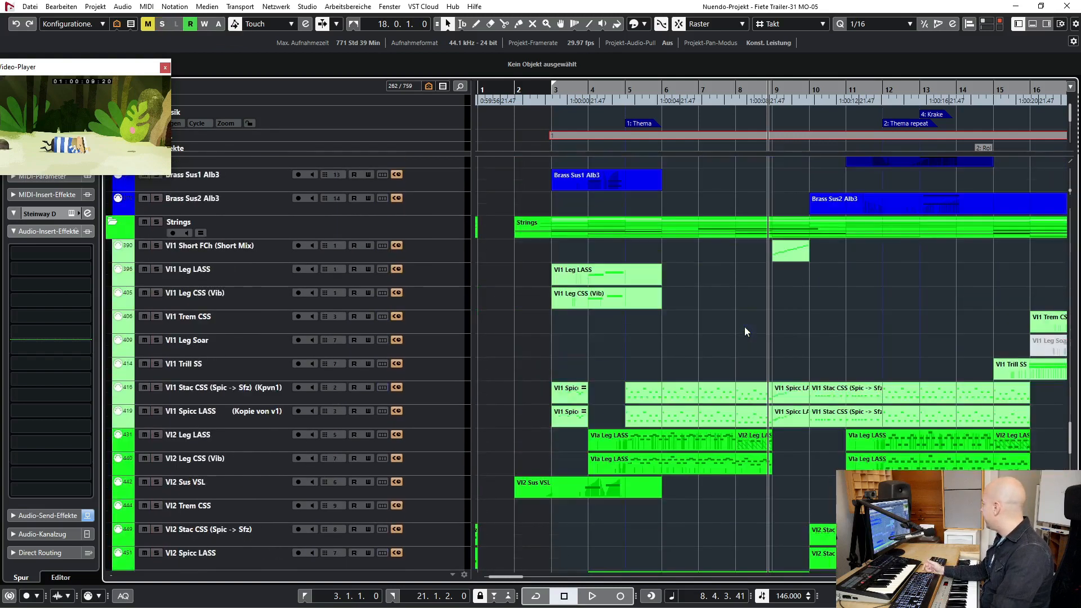
{"action": "left_click", "coordinate": [157, 222]}
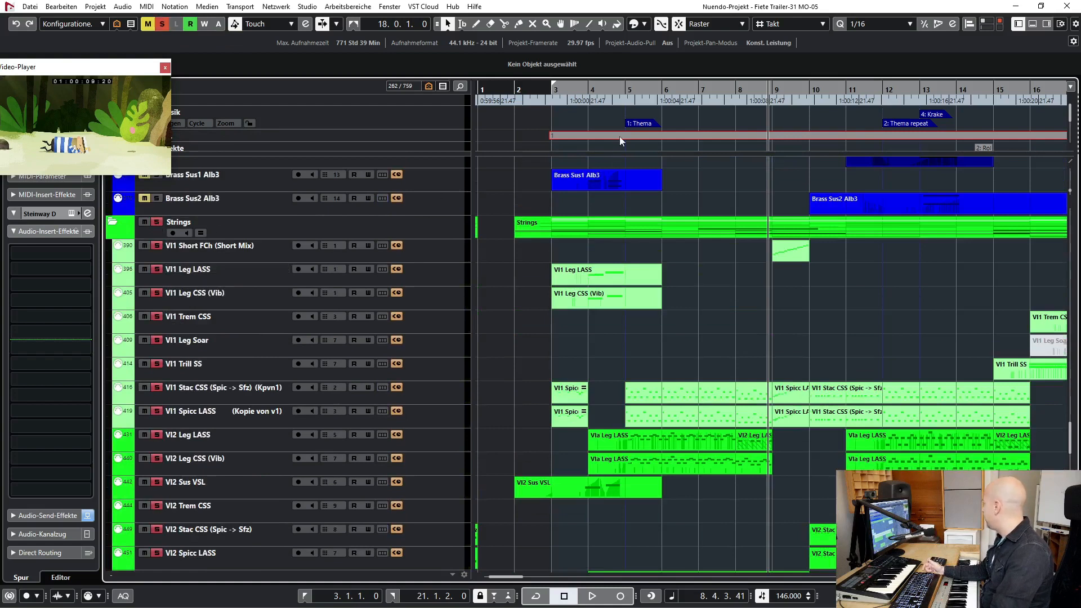
{"action": "left_click", "coordinate": [630, 88], "text": "ctrl"}
{"action": "key", "text": "KP_1"}
{"action": "key", "text": "space"}
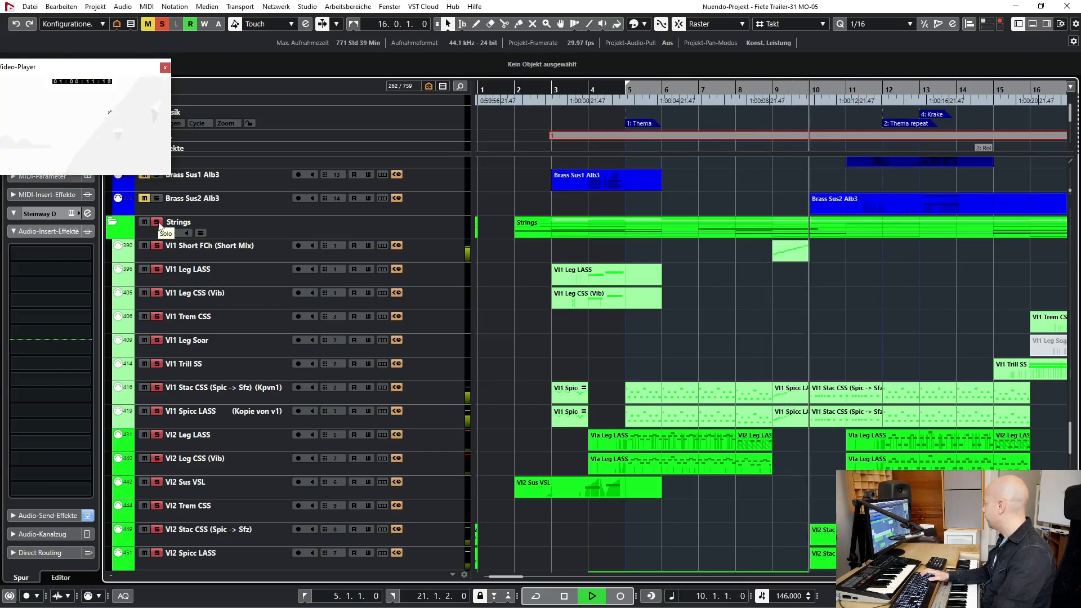
{"action": "key", "text": "space"}
- Solo only the VI1 Stac CSS and VI1 Spicc LASS tracks and start playing them from the left locator at bar 5
{"action": "key", "text": "KP_1"}
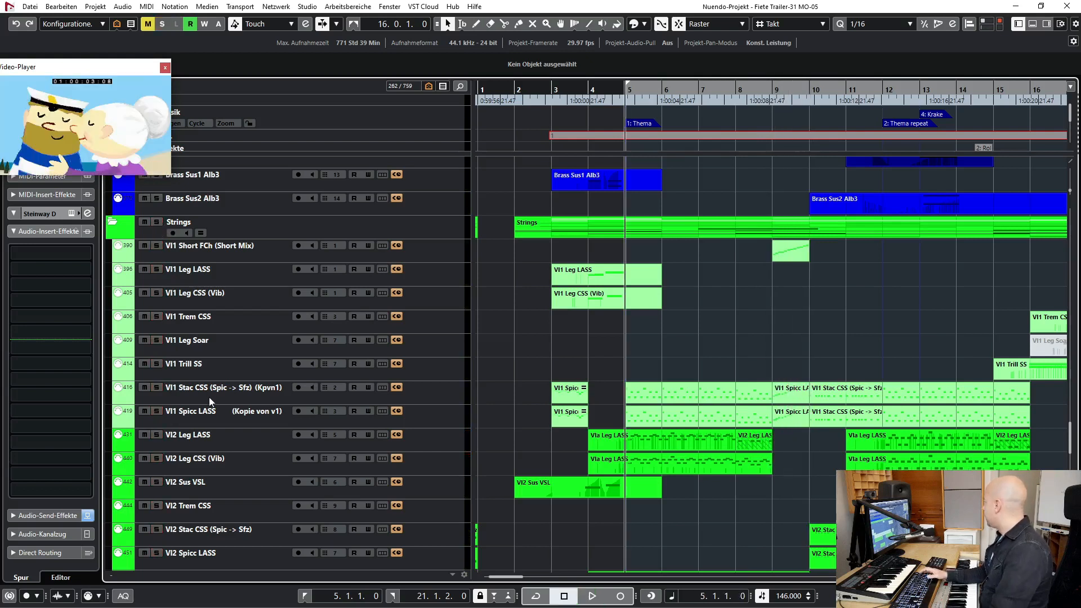
{"action": "left_click", "coordinate": [211, 397]}
{"action": "left_click", "coordinate": [249, 416], "text": "ctrl"}
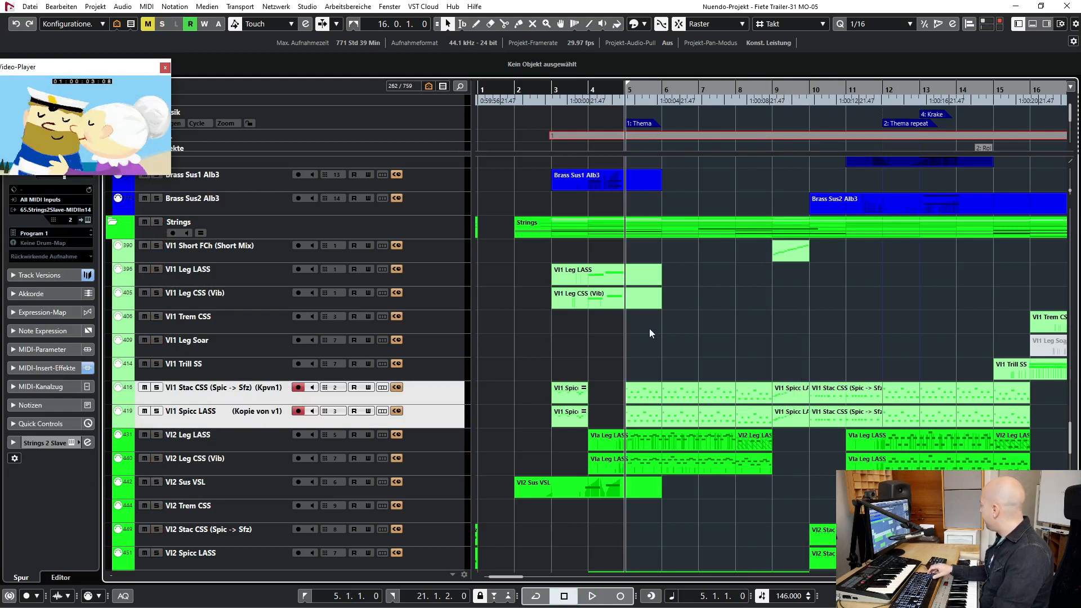
{"action": "key", "text": "s"}
{"action": "left_click", "coordinate": [678, 390]}
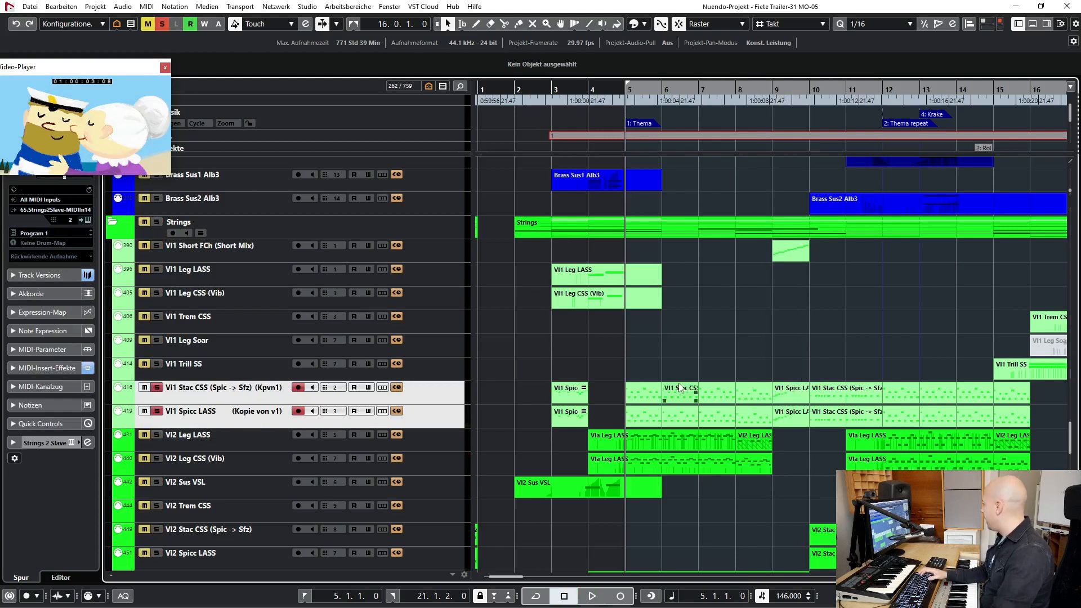
{"action": "key", "text": "space"}
- View the notes of the VI1 Stac CSS part at bar 6 in the Key Editor, then close it and stop playback
{"action": "double_click", "coordinate": [677, 389]}
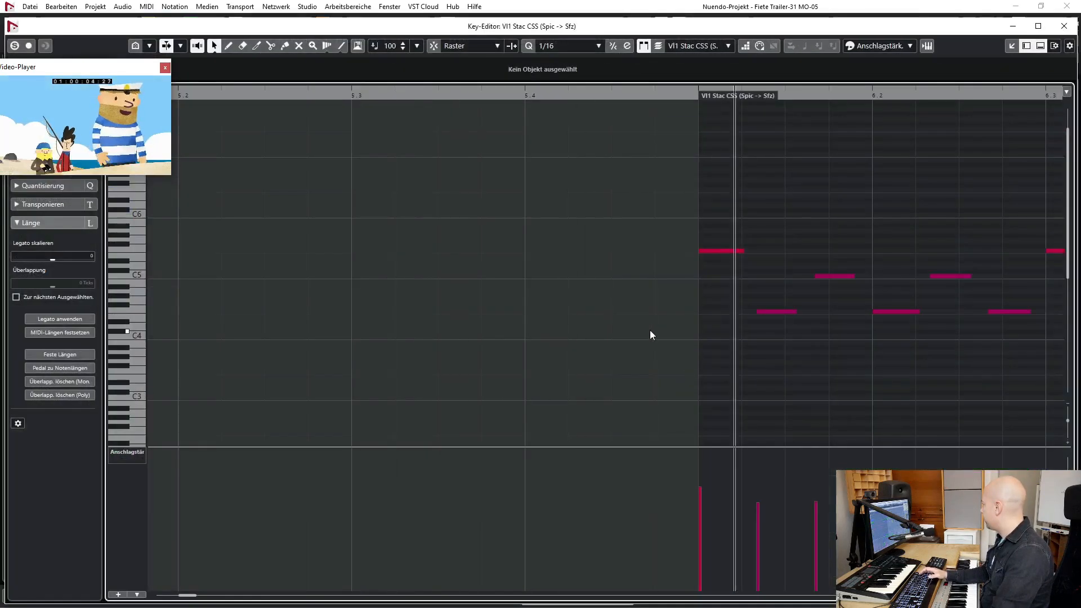
{"action": "left_click", "coordinate": [1064, 26]}
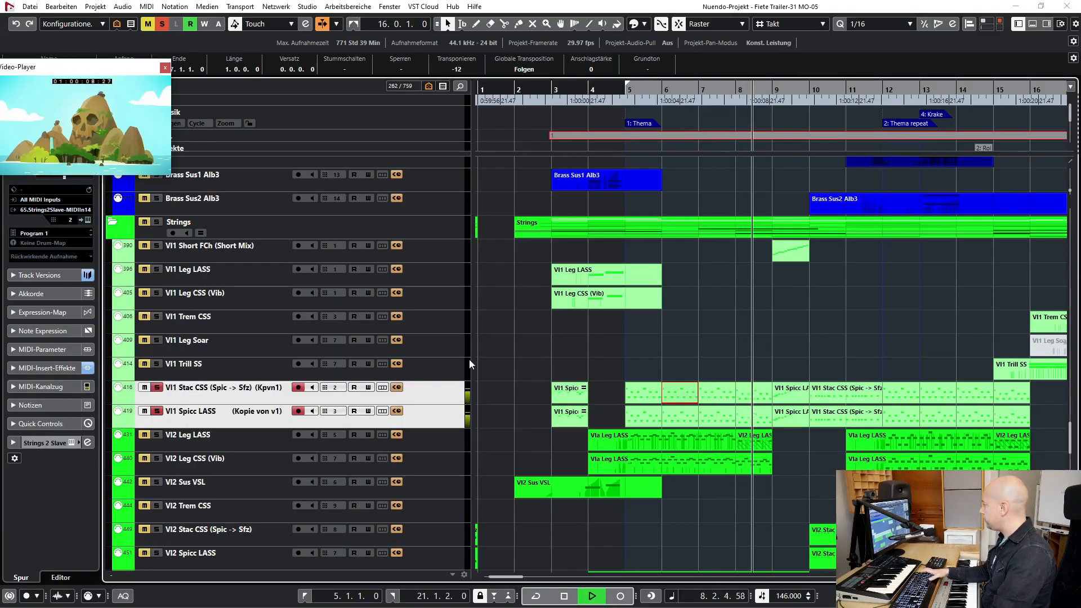
{"action": "key", "text": "space"}
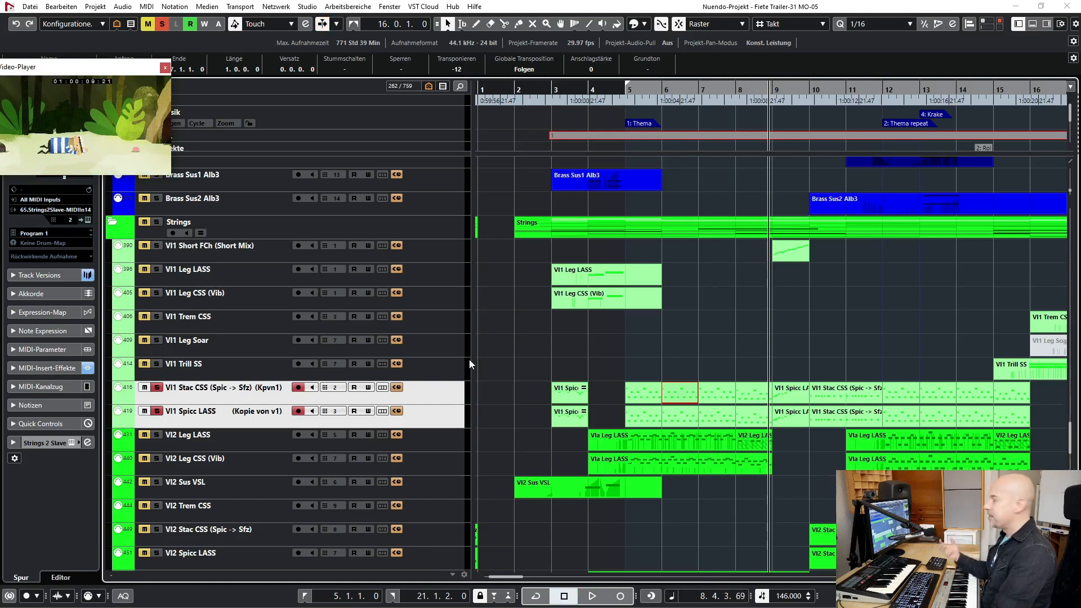
- Add the Akkordeon track to the soloed first violins, play from bar 5 to the end of bar 8, and clear all solos
{"action": "scroll", "coordinate": [590, 341], "scroll_direction": "up", "scroll_amount": 10}
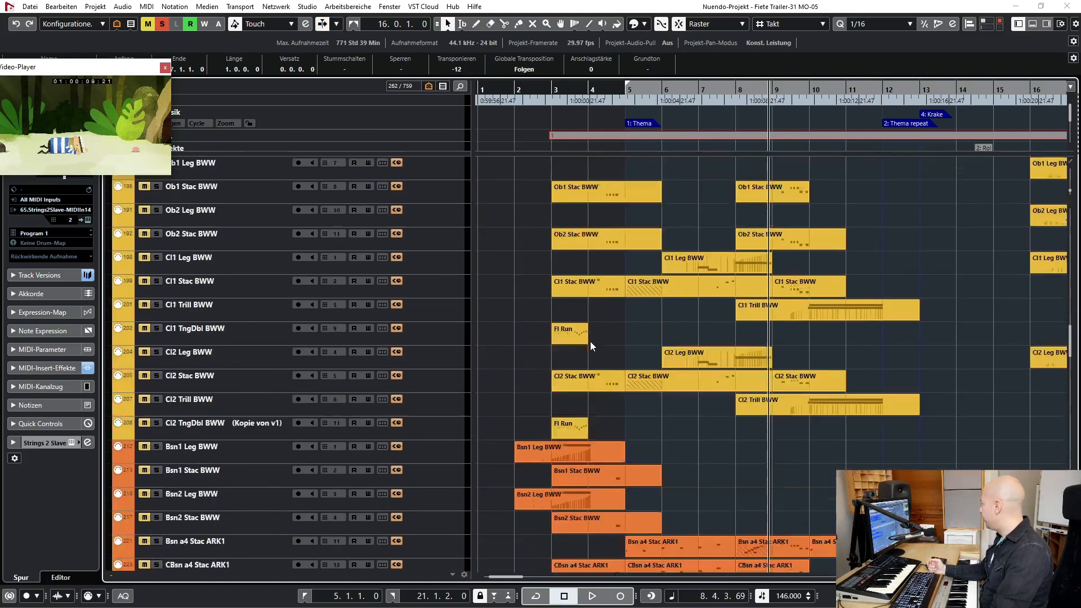
{"action": "scroll", "coordinate": [590, 341], "scroll_direction": "up", "scroll_amount": 15}
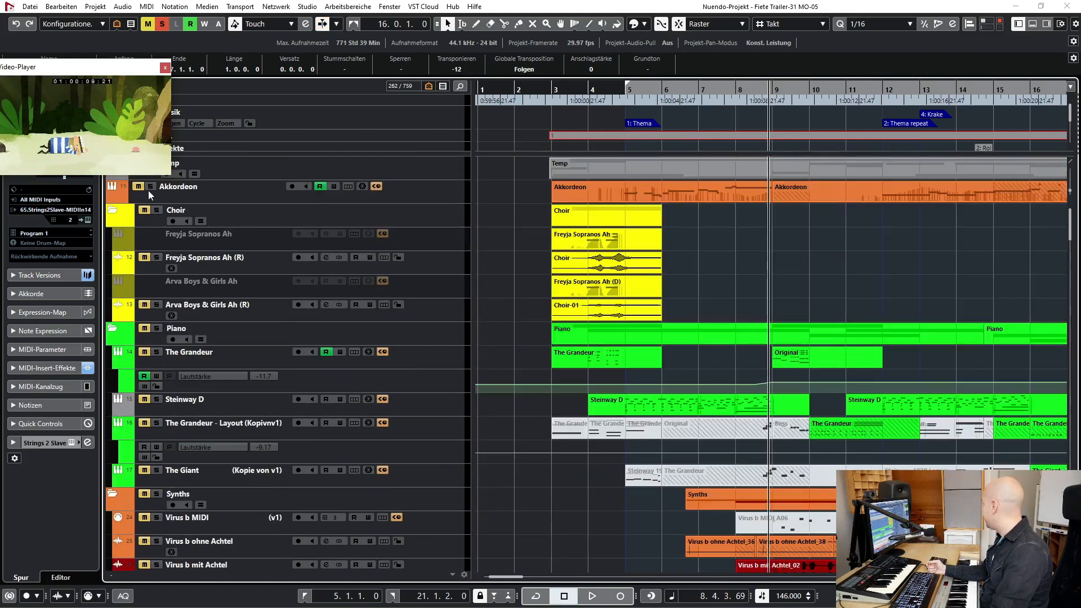
{"action": "key", "text": "KP_1"}
{"action": "key", "text": "space"}
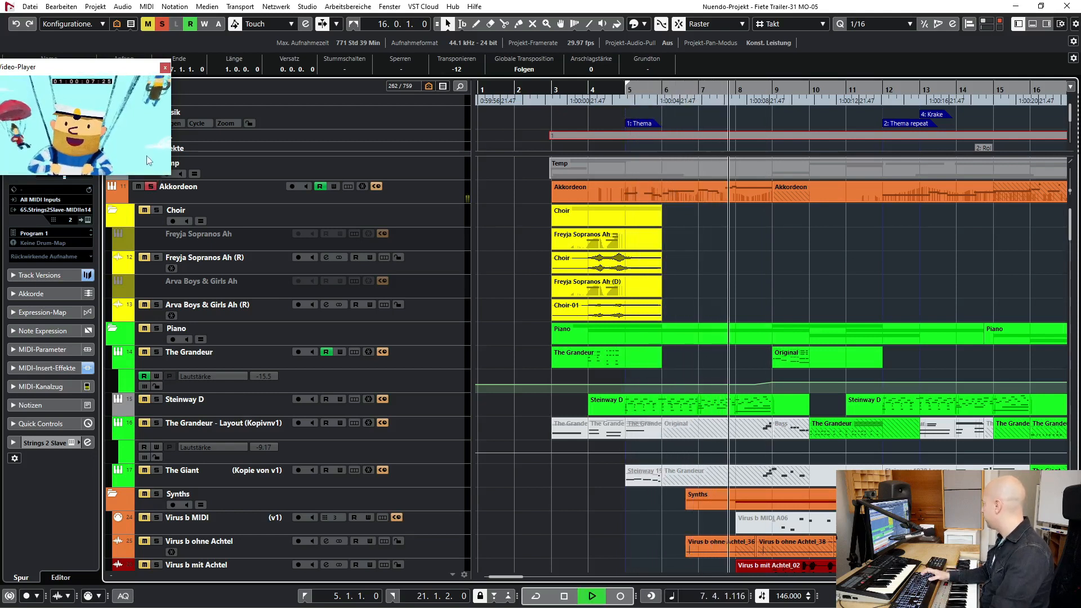
{"action": "key", "text": "space"}
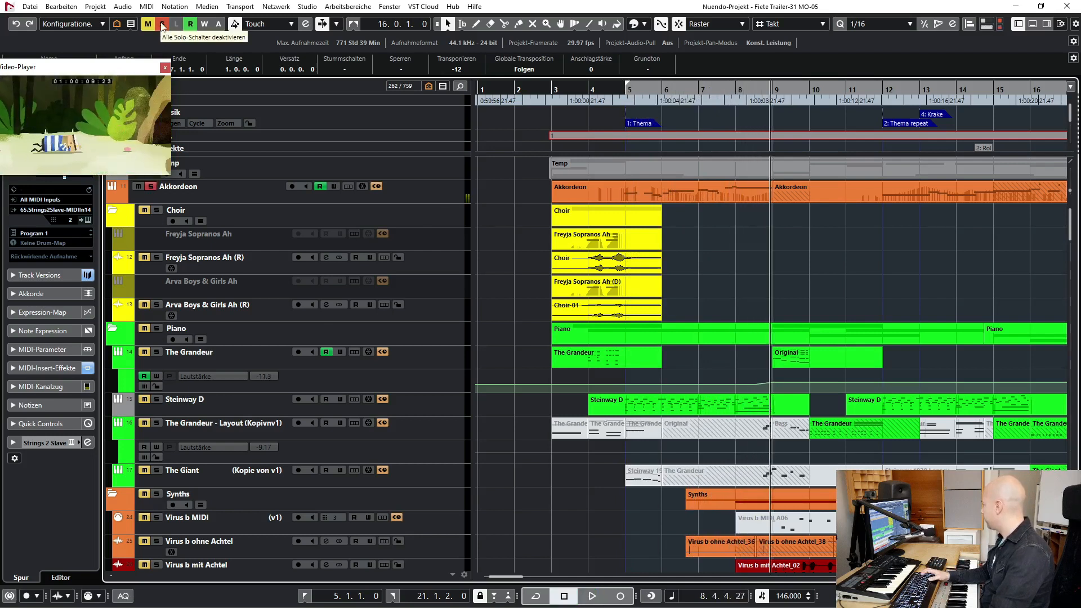
{"action": "left_click", "coordinate": [162, 25]}
- Solo the VI2 Leg LASS and VI2 Leg CSS tracks with the Vla Leg and Vla Sord tracks, and play from bar 5 into bar 9
{"action": "scroll", "coordinate": [604, 413], "scroll_direction": "down", "scroll_amount": 20}
{"action": "scroll", "coordinate": [235, 381], "scroll_direction": "up", "scroll_amount": 3}
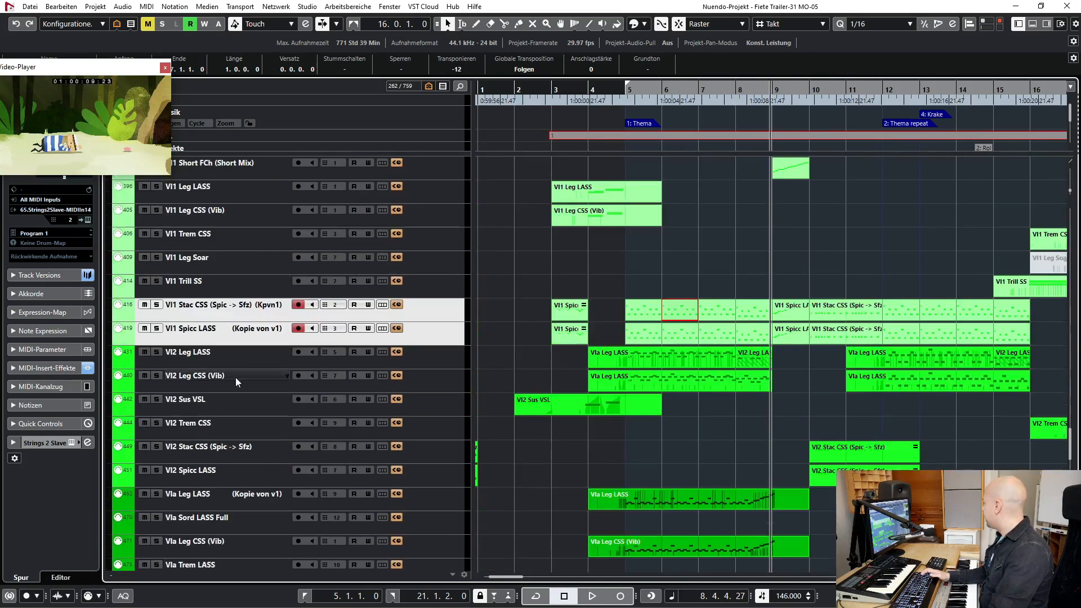
{"action": "left_click", "coordinate": [217, 356]}
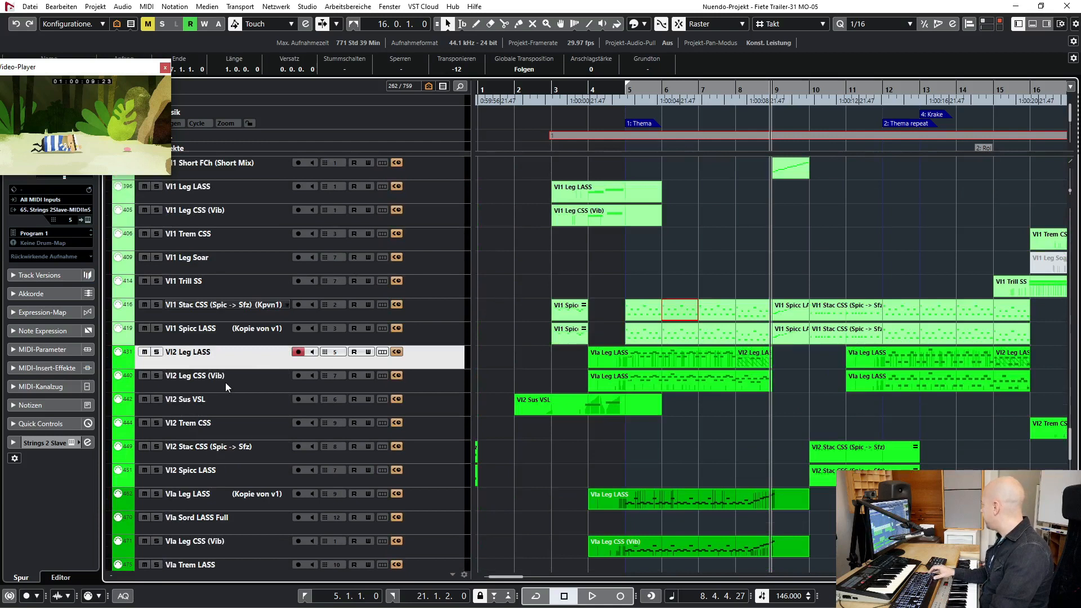
{"action": "left_click", "coordinate": [225, 383], "text": "shift"}
{"action": "key", "text": "KP_1"}
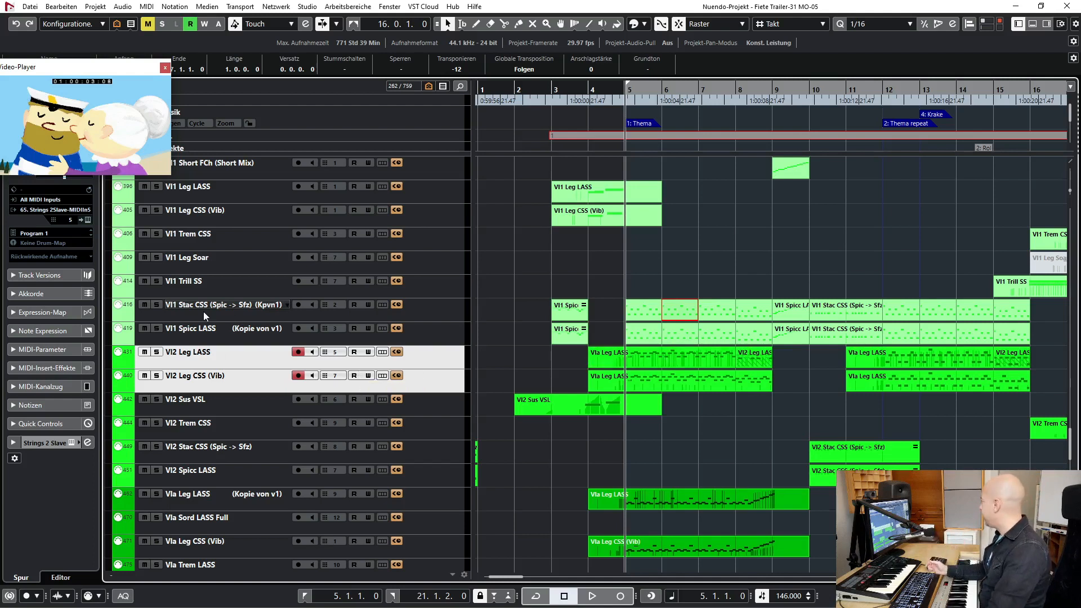
{"action": "key", "text": "s"}
{"action": "key", "text": "space"}
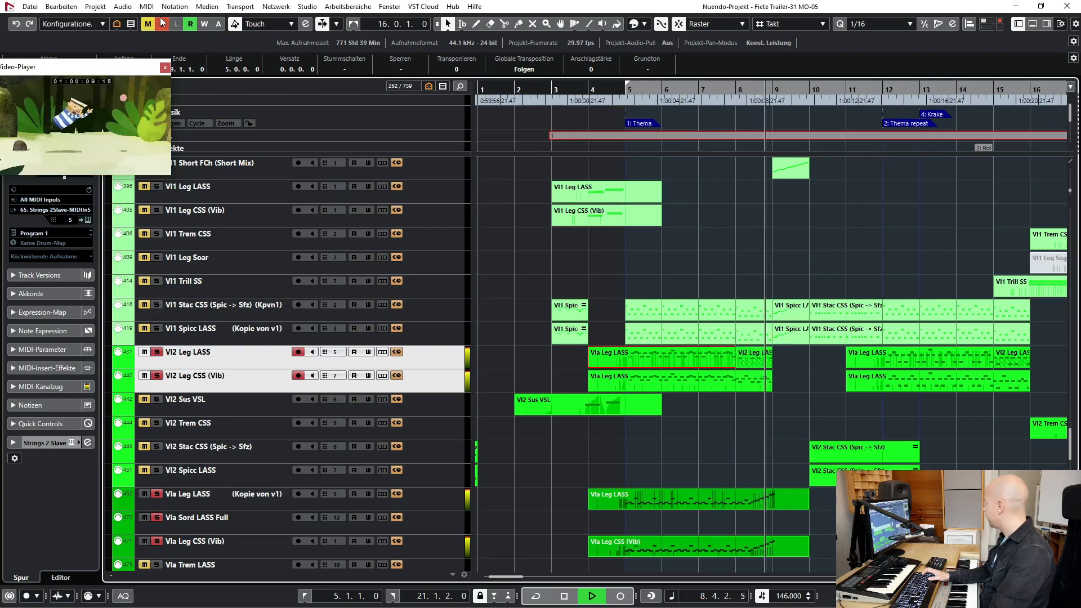
{"action": "key", "text": "space"}
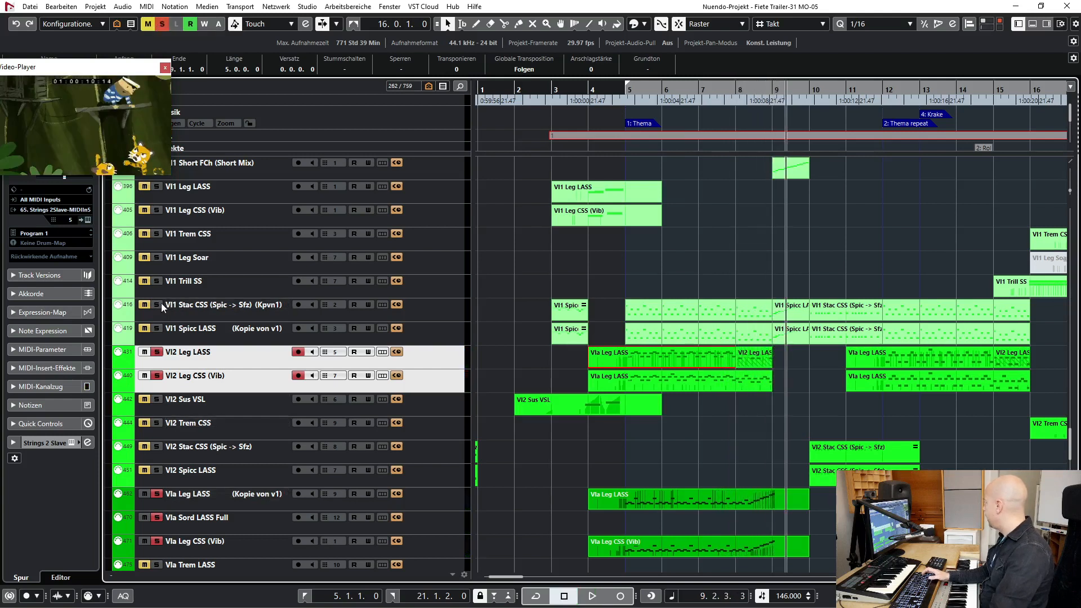
- Replay from bar 5 into bar 9 with VI1 Stac CSS and VI1 Spicc LASS added to the solos, and clear all solos
{"action": "key", "text": "KP_1"}
{"action": "key", "text": "space"}
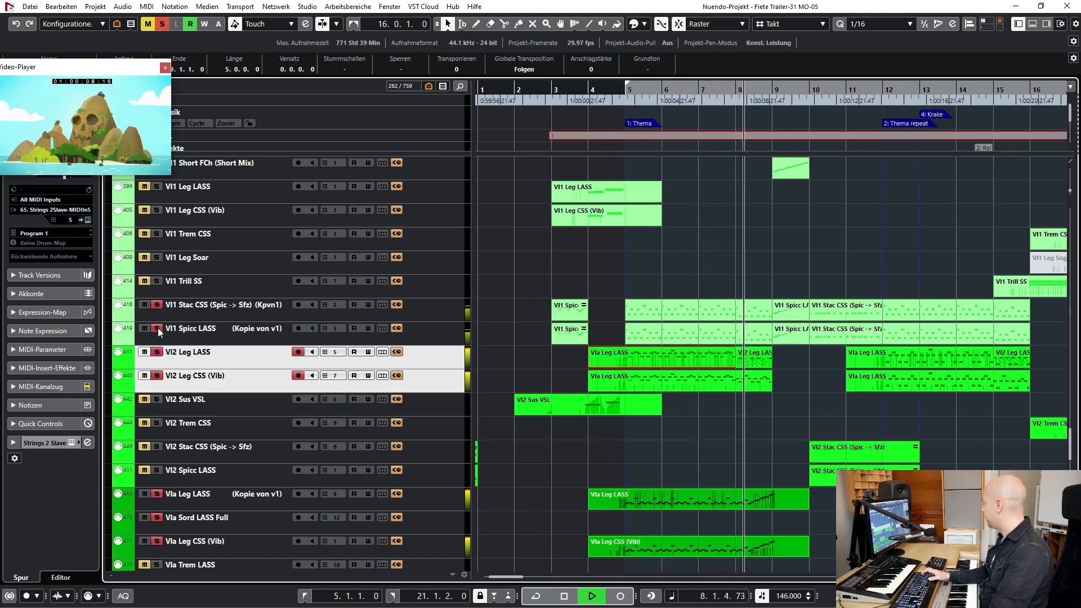
{"action": "key", "text": "space"}
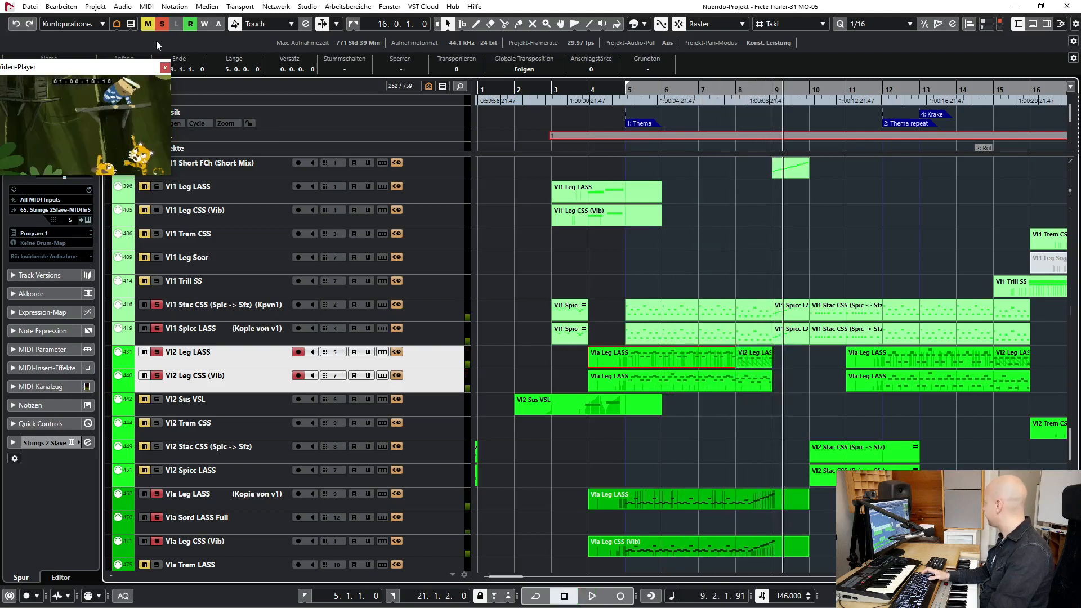
{"action": "left_click", "coordinate": [162, 24]}
- Solo only the VI1 Stac CSS track and play it from bar 5 into bar 7
{"action": "left_click", "coordinate": [223, 312]}
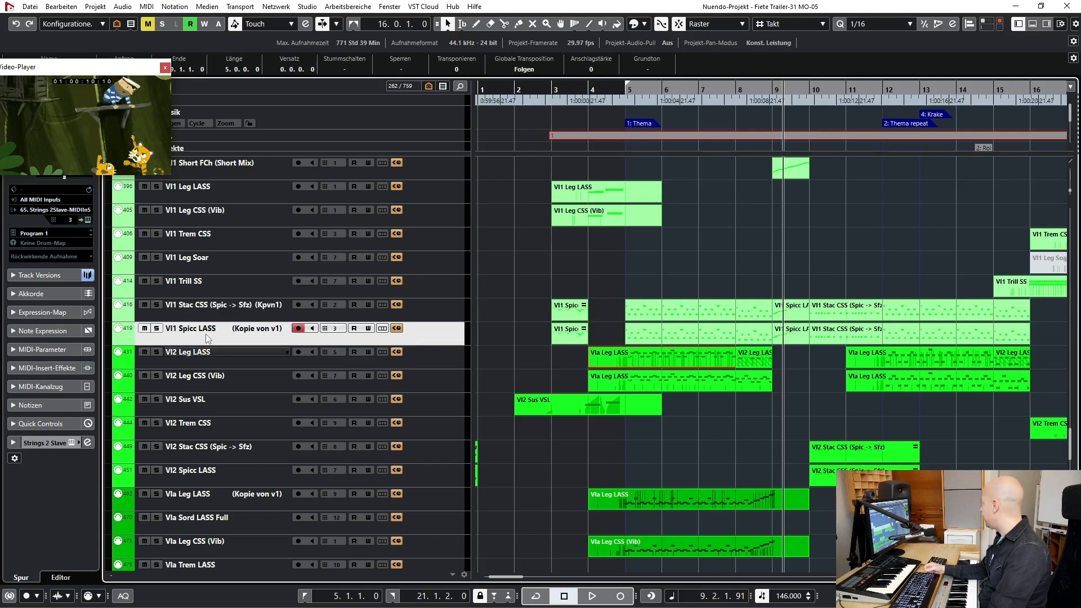
{"action": "key", "text": "s"}
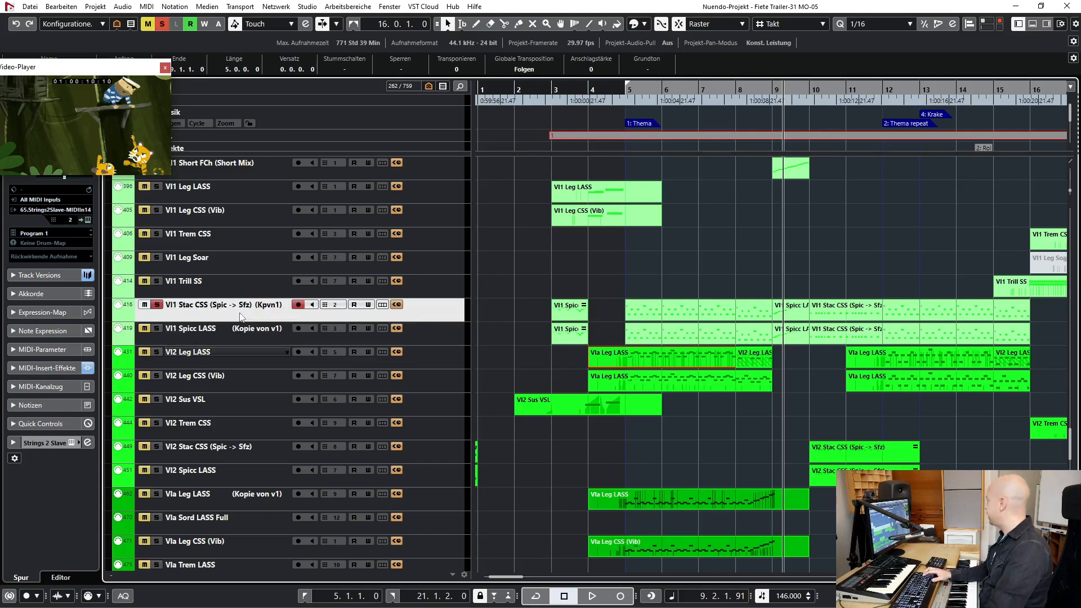
{"action": "key", "text": "KP_1"}
{"action": "key", "text": "space"}
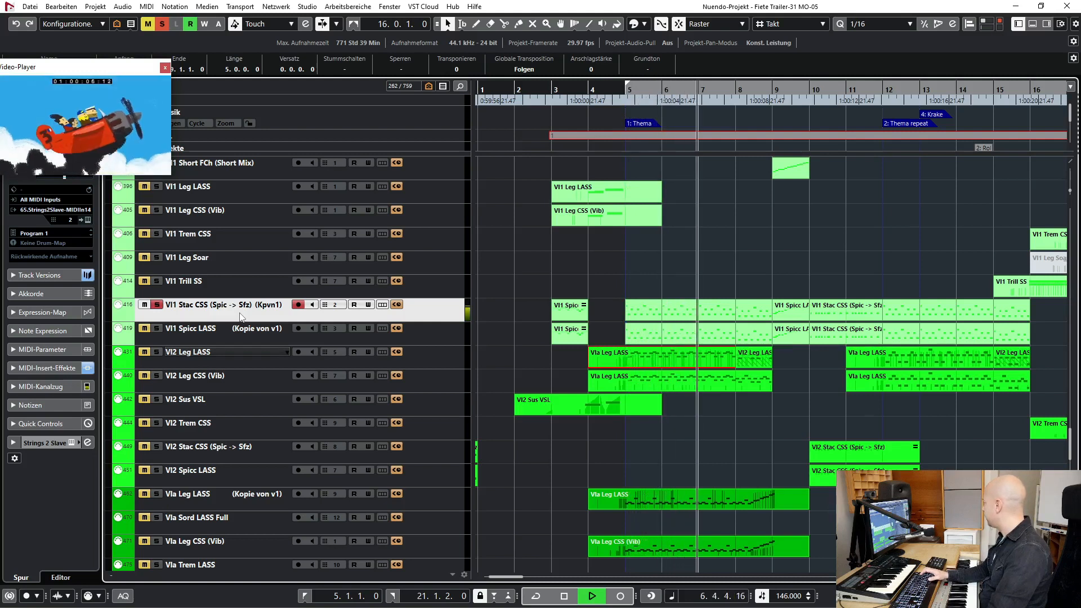
{"action": "key", "text": "space"}
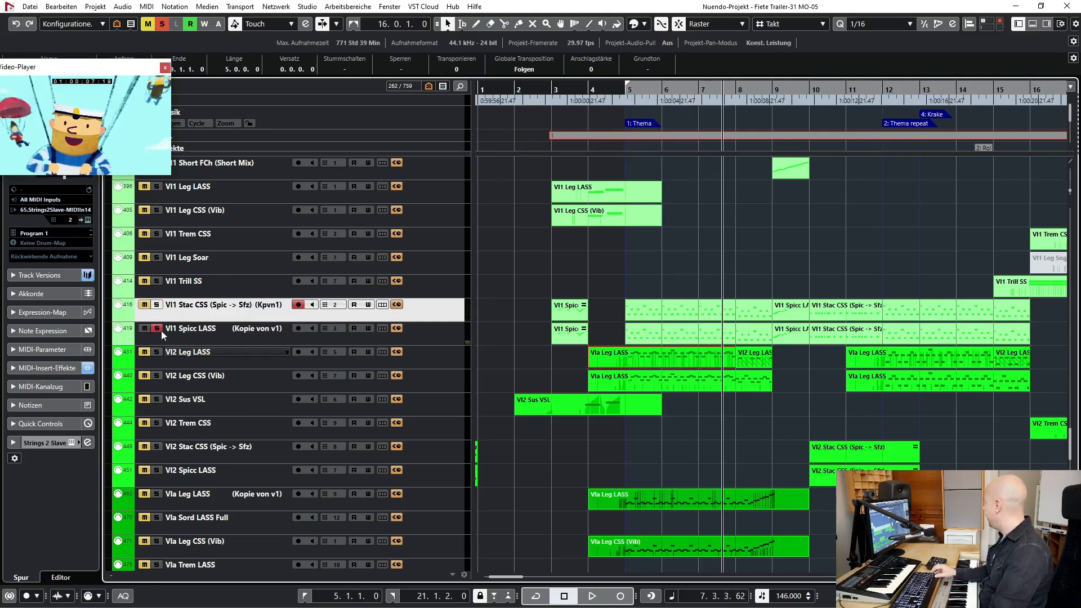
- Play VI1 Spicc LASS soloed from bar 5, add VI1 Stac CSS to the solo during playback, and clear all solos
{"action": "key", "text": "KP_1"}
{"action": "key", "text": "space"}
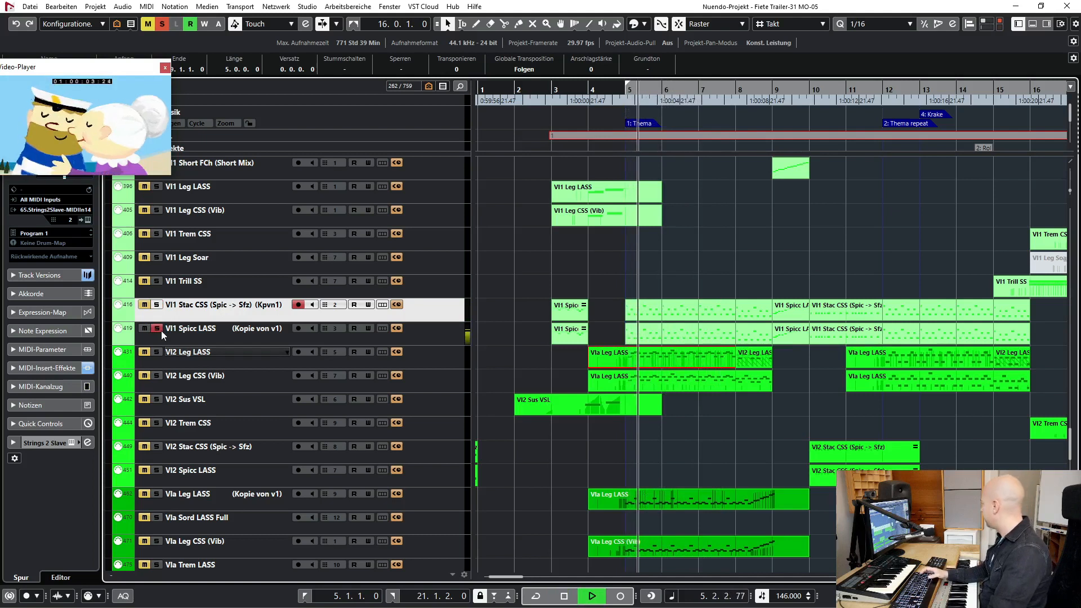
{"action": "left_click", "coordinate": [156, 305]}
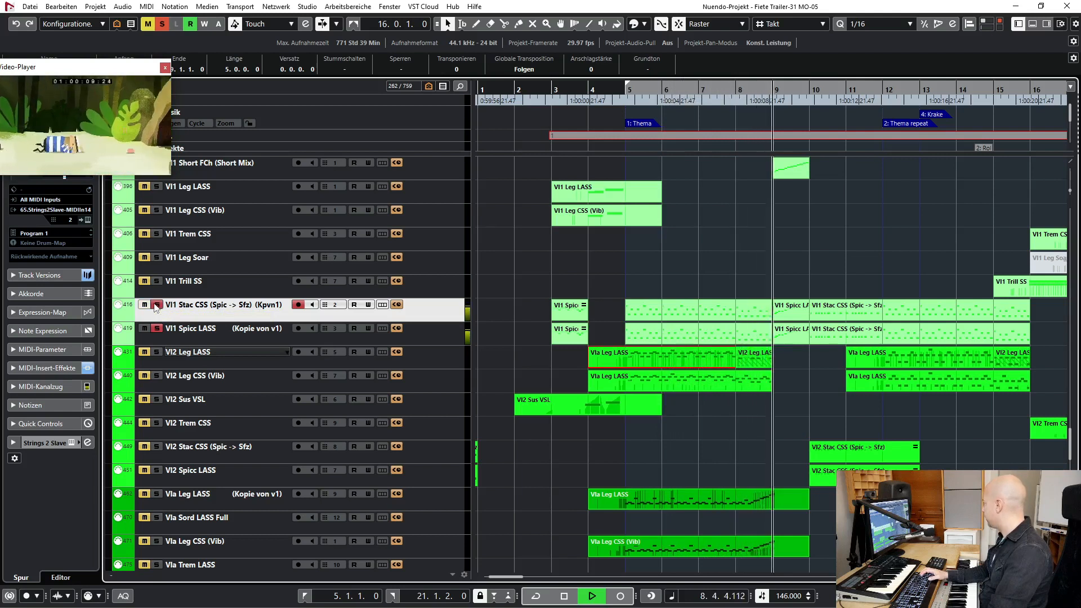
{"action": "key", "text": "space"}
{"action": "left_click", "coordinate": [159, 24]}
- Solo the Cello Spicc LASS and Cello Spicc CSS tracks, play them from bar 5 into bar 8, and clear all solos
{"action": "scroll", "coordinate": [257, 336], "scroll_direction": "down", "scroll_amount": 8}
{"action": "left_click", "coordinate": [220, 419]}
{"action": "left_click", "coordinate": [248, 443], "text": "shift"}
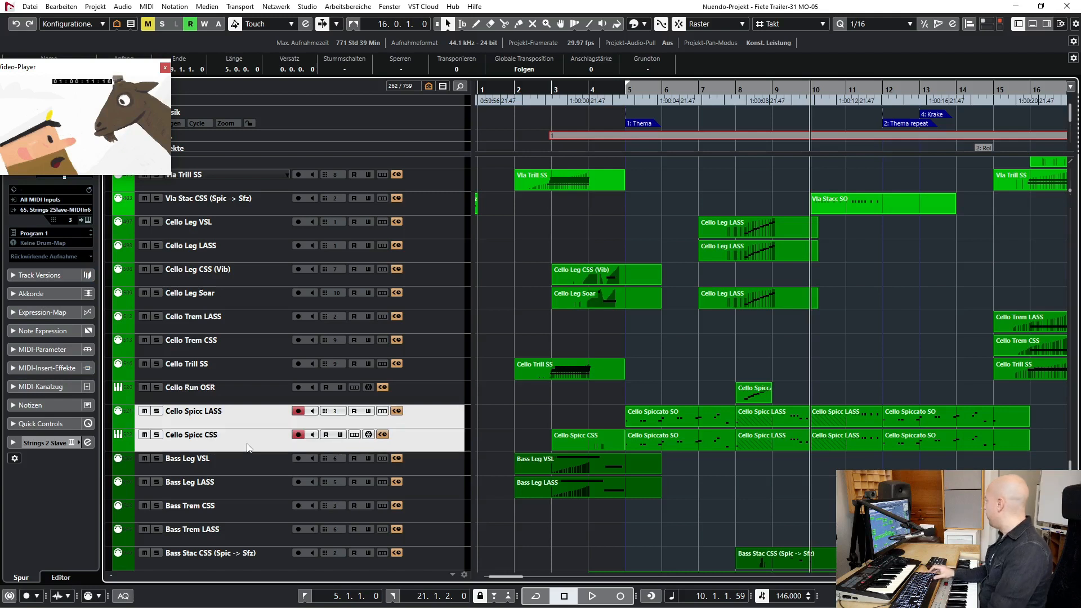
{"action": "key", "text": "KP_1"}
{"action": "key", "text": "s"}
{"action": "key", "text": "space"}
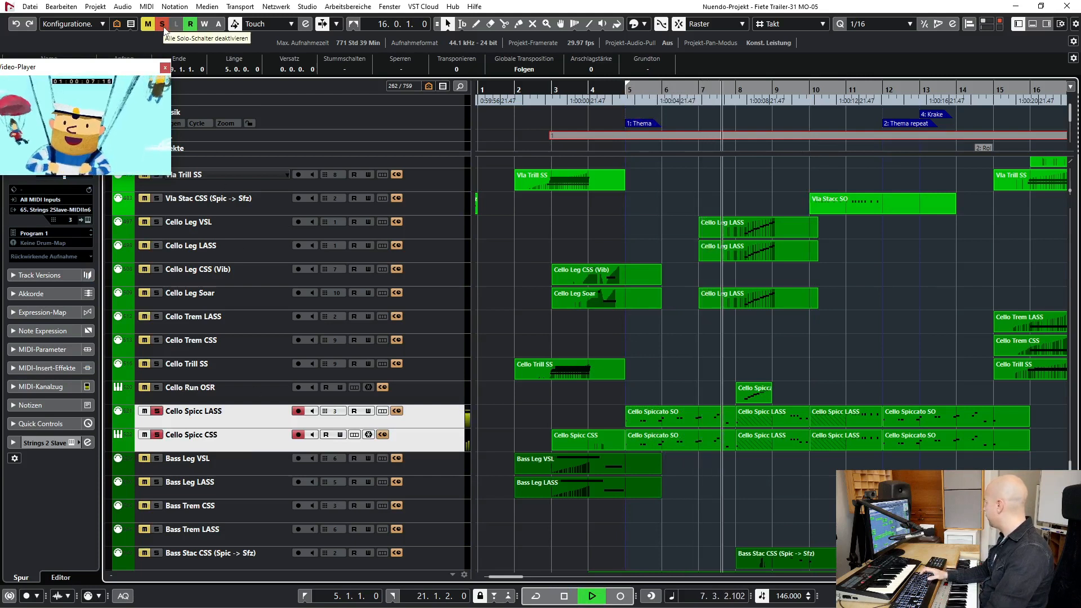
{"action": "key", "text": "space"}
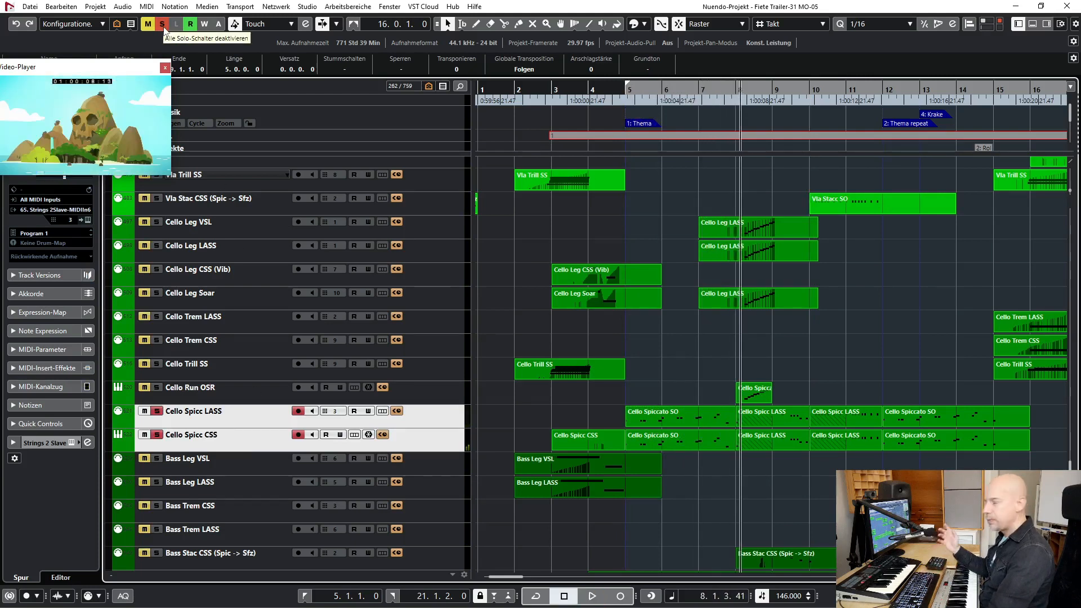
{"action": "left_click", "coordinate": [162, 24]}
- Solo the Bass Spicc LASS, Bass Pizz VSL and Bass Pizz CS2 tracks, play them from bar 5 into bar 7, and clear all solos
{"action": "scroll", "coordinate": [260, 446], "scroll_direction": "down", "scroll_amount": 7}
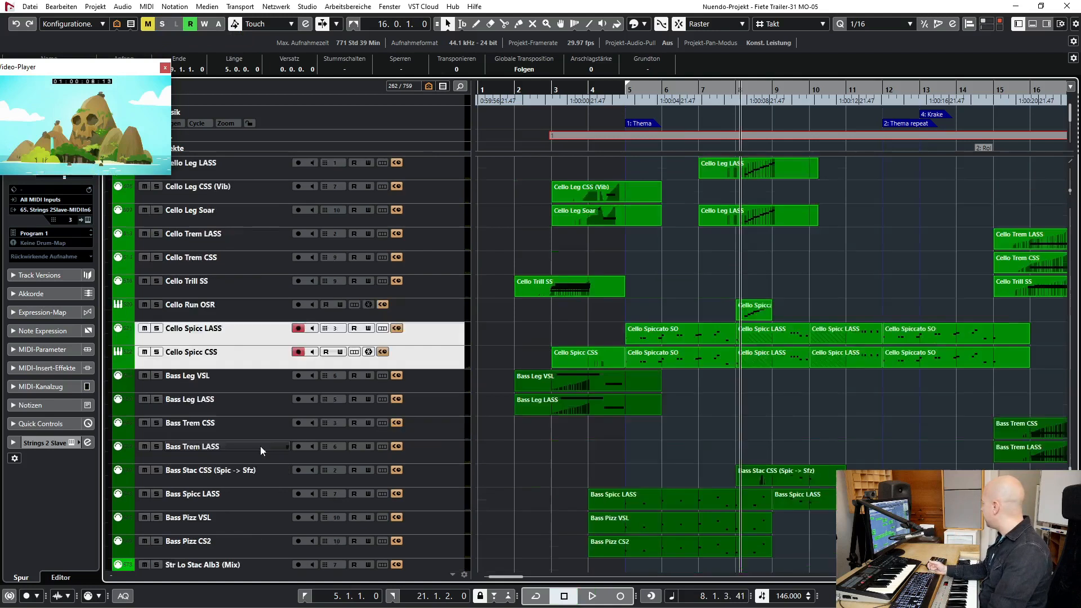
{"action": "left_click", "coordinate": [235, 411]}
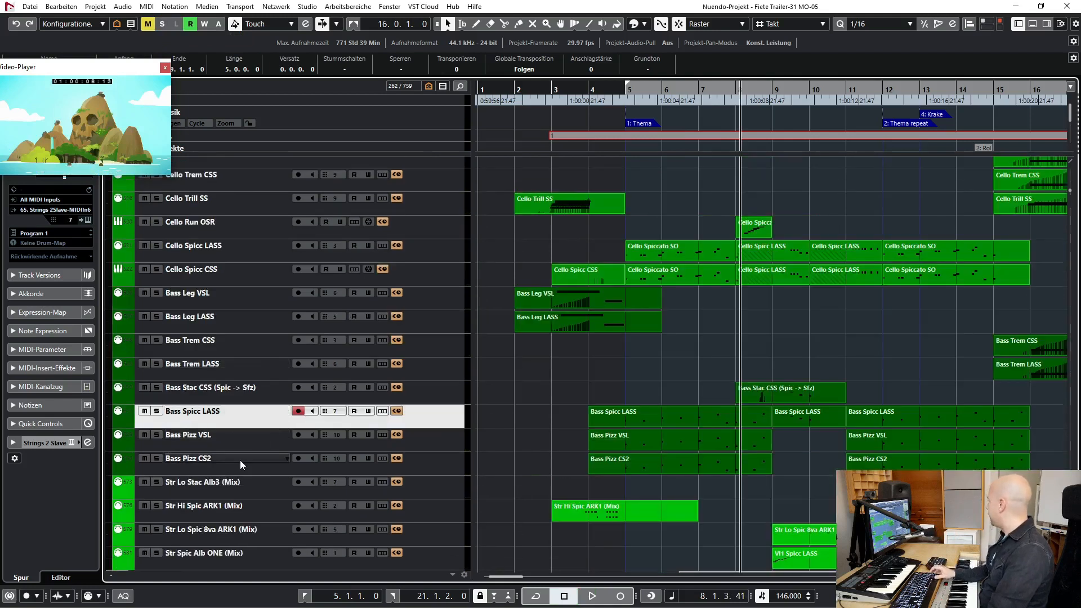
{"action": "left_click", "coordinate": [239, 460], "text": "shift"}
{"action": "key", "text": "s"}
{"action": "key", "text": "KP_1"}
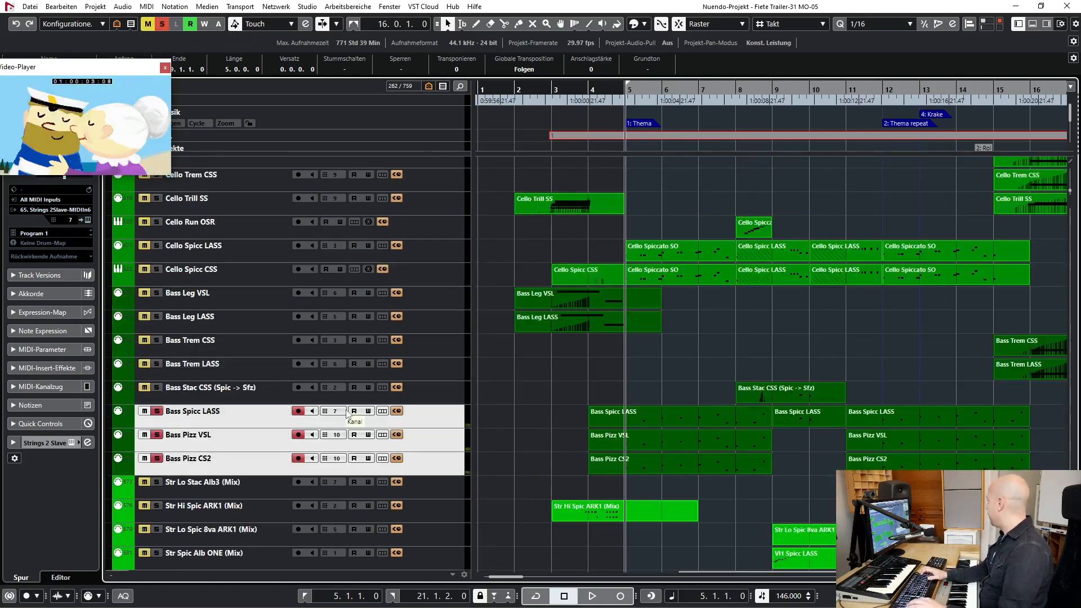
{"action": "key", "text": "space"}
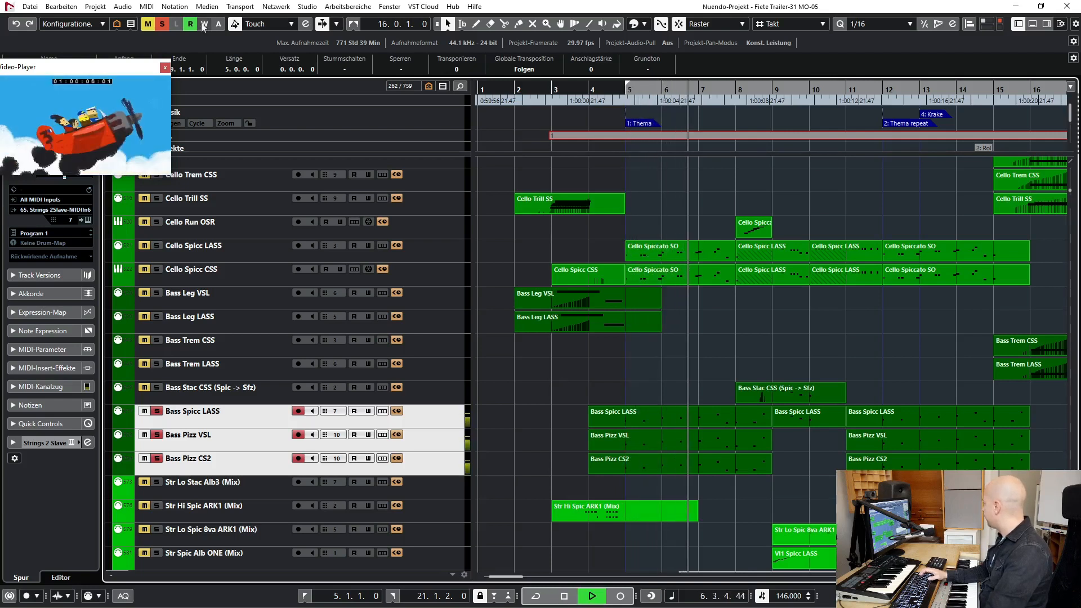
{"action": "key", "text": "space"}
{"action": "left_click", "coordinate": [246, 401]}
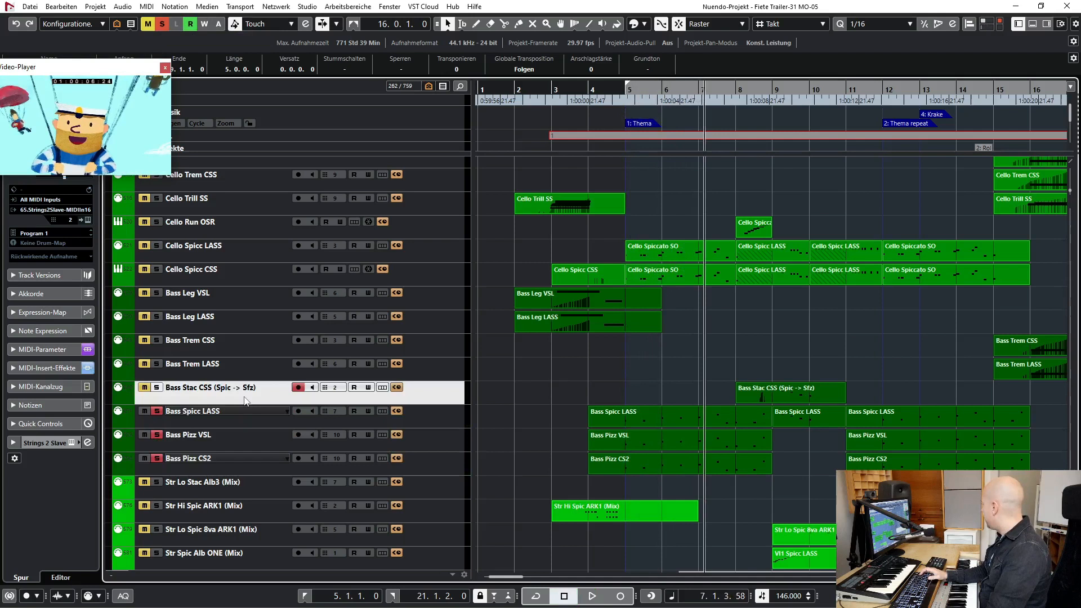
{"action": "left_click", "coordinate": [163, 24]}
- Solo only the Bass Pizz VSL and Bass Pizz CS2 tracks, play them from bar 5 into bar 6, and clear all solos
{"action": "left_click", "coordinate": [235, 417]}
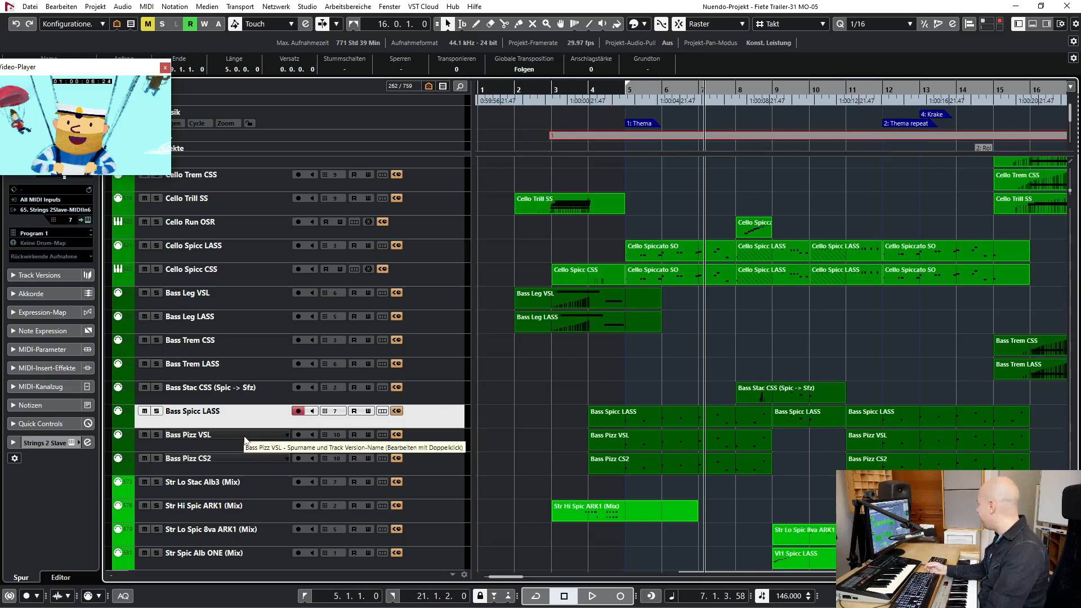
{"action": "left_click", "coordinate": [245, 440]}
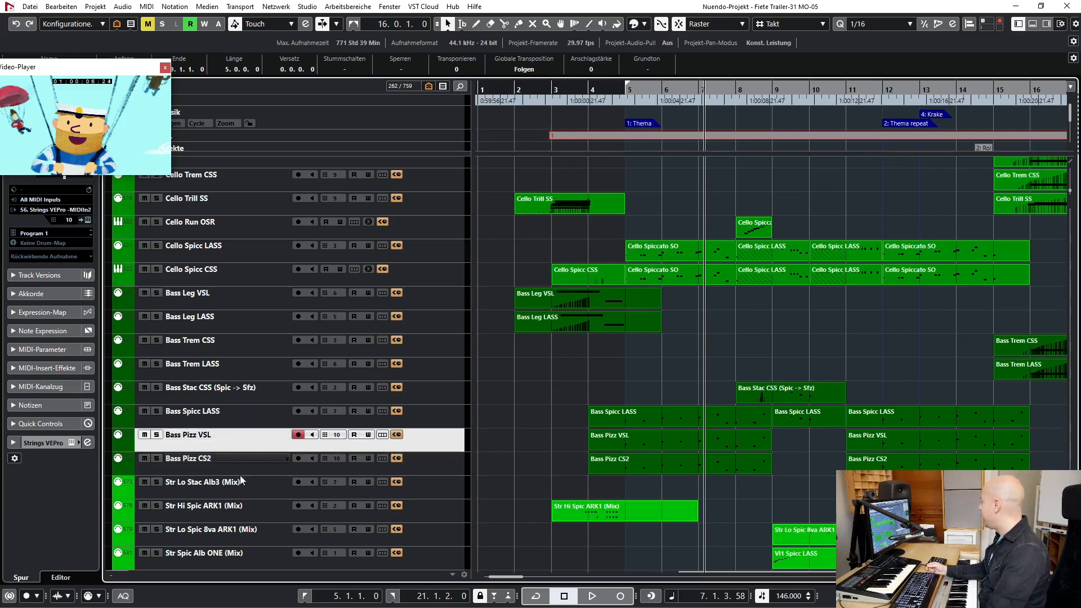
{"action": "left_click", "coordinate": [248, 464]}
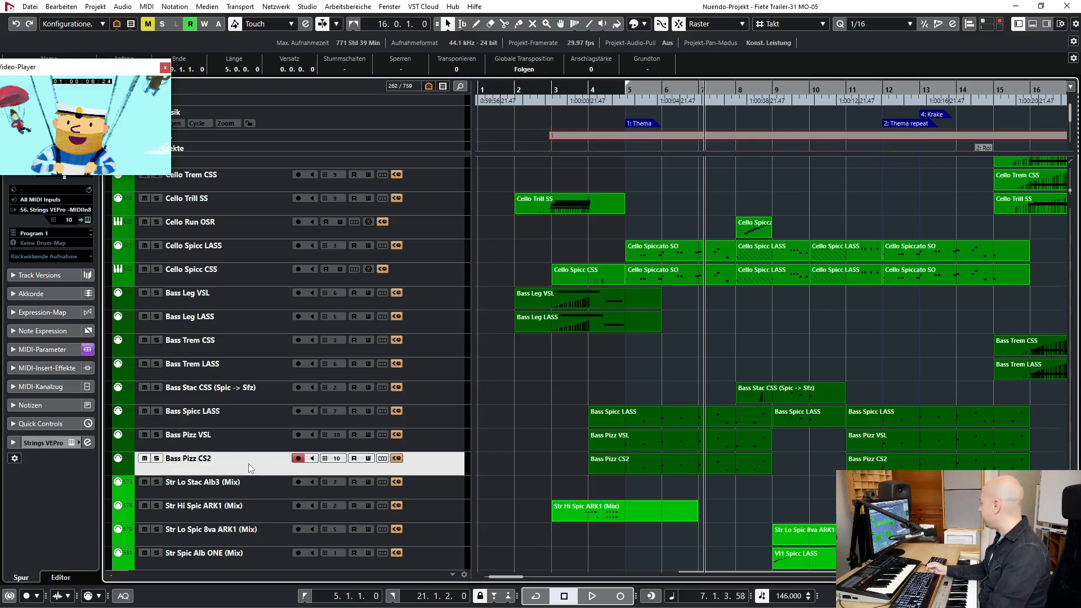
{"action": "left_click", "coordinate": [251, 448], "text": "ctrl"}
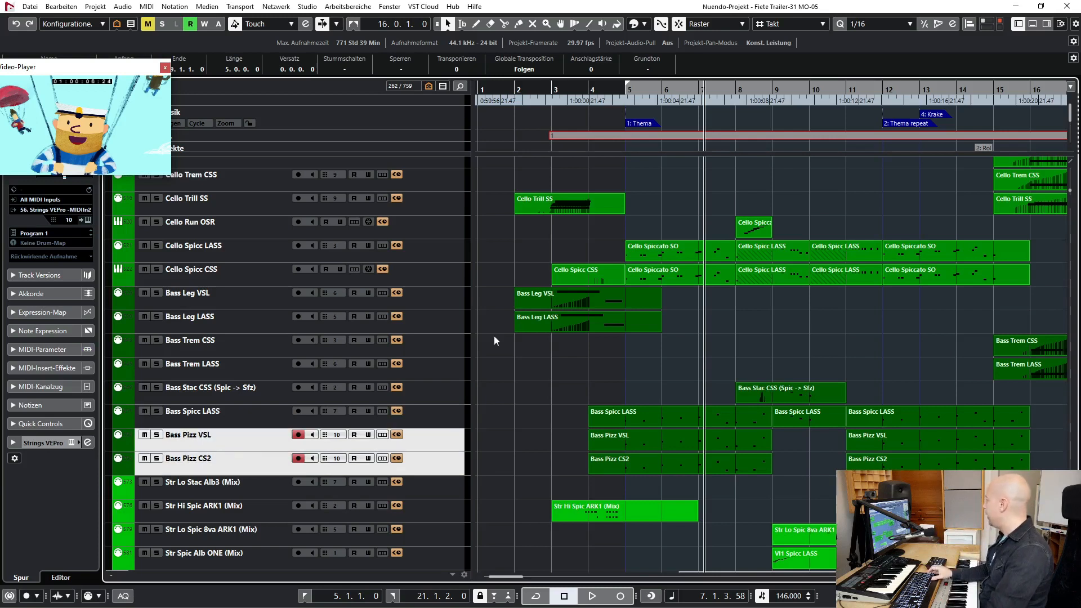
{"action": "key", "text": "s"}
{"action": "key", "text": "KP_1"}
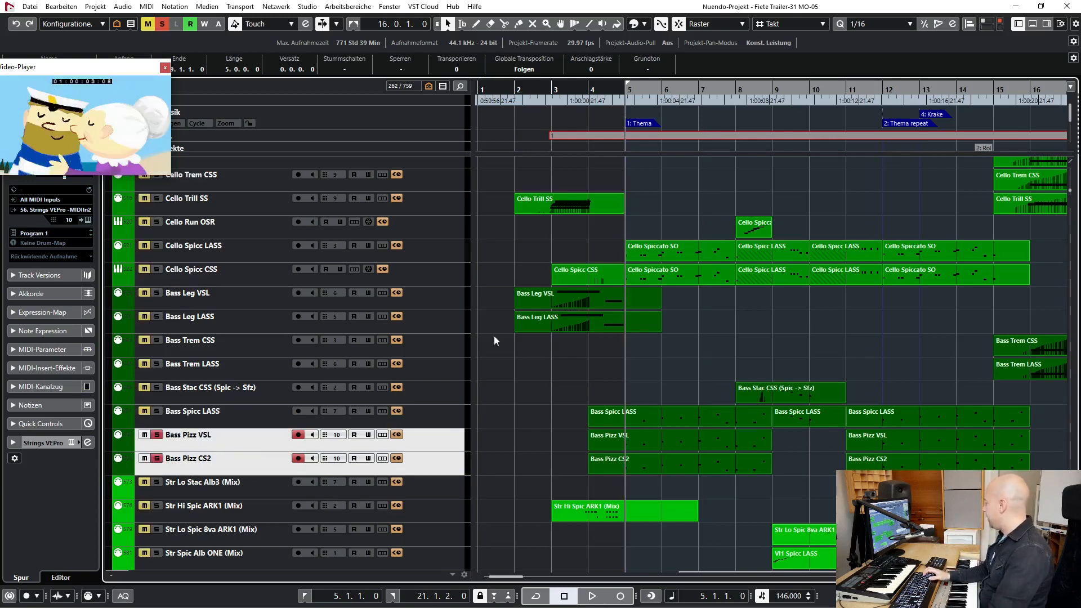
{"action": "key", "text": "space"}
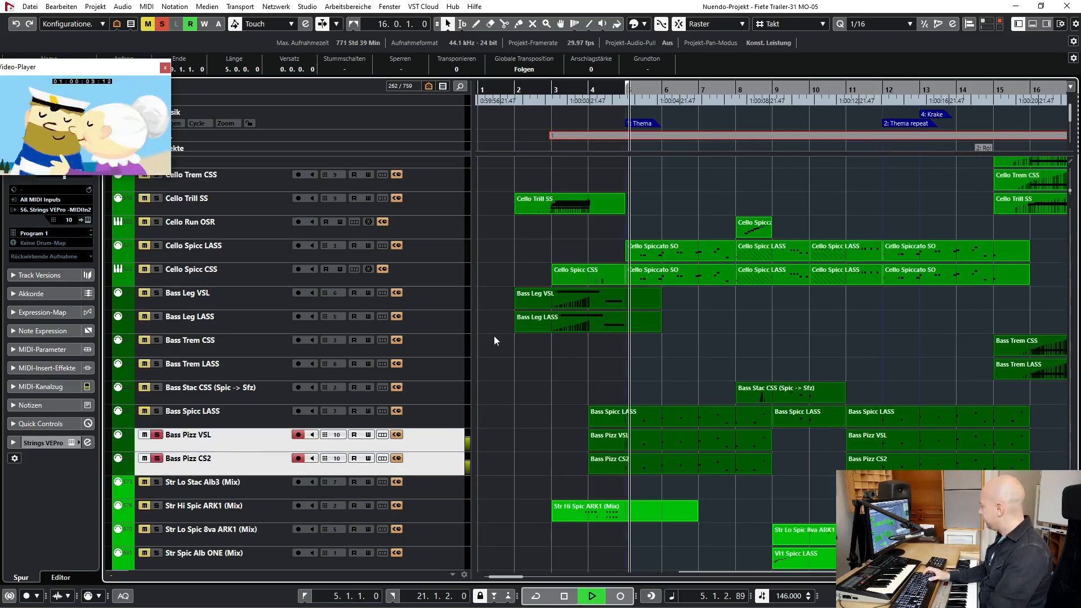
{"action": "left_click", "coordinate": [163, 24]}
{"action": "key", "text": "space"}
- Play Bass Spicc LASS soloed from bar 5, and add Bass Pizz VSL and Bass Pizz CS2 to the solo during playback
{"action": "left_click", "coordinate": [244, 424]}
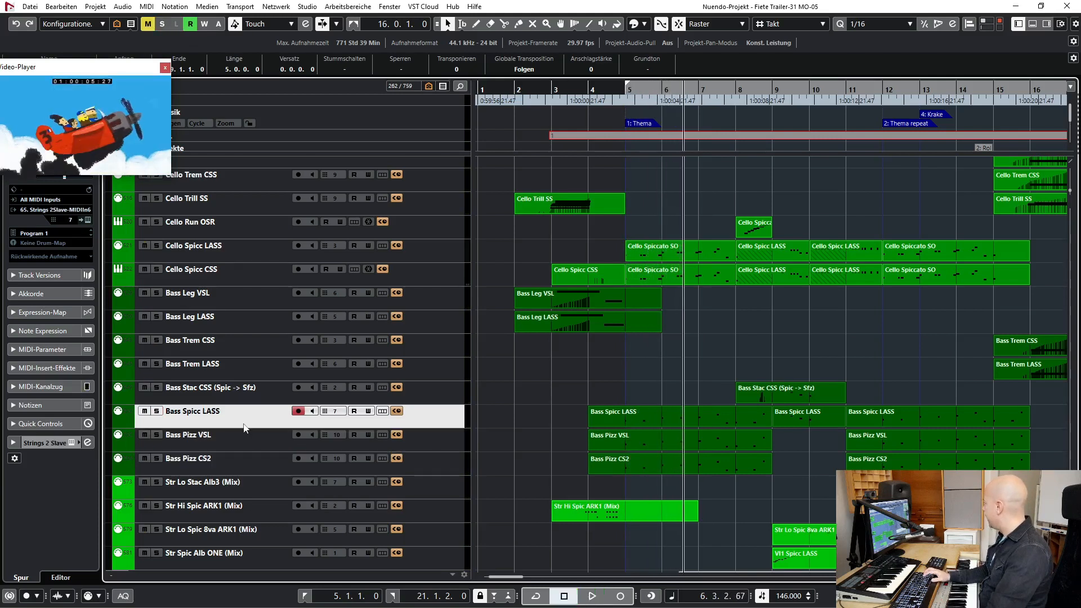
{"action": "key", "text": "s"}
{"action": "key", "text": "KP_1"}
{"action": "key", "text": "space"}
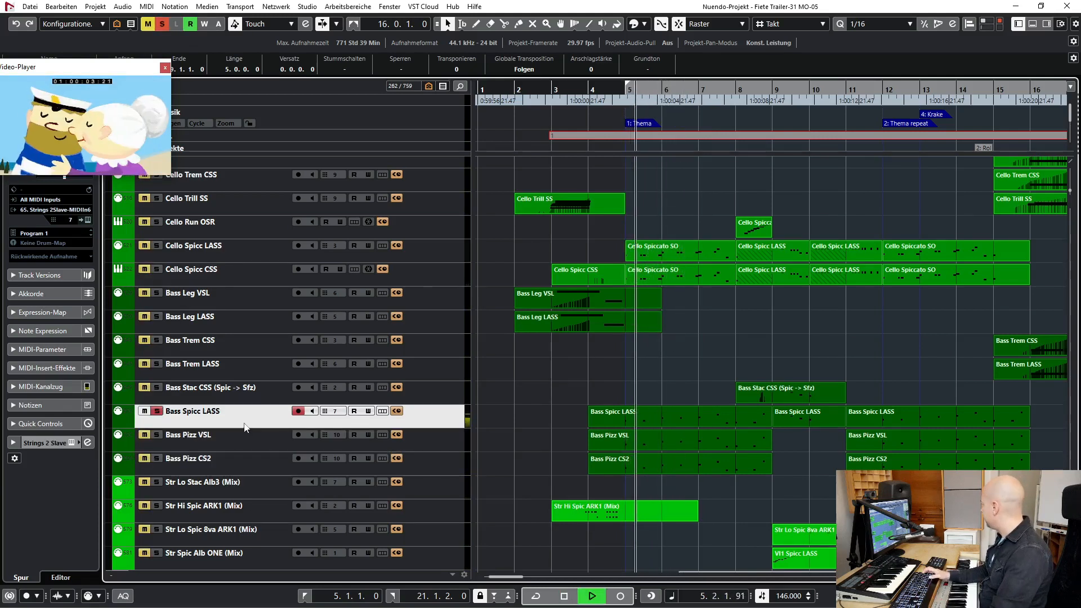
{"action": "left_click", "coordinate": [156, 434]}
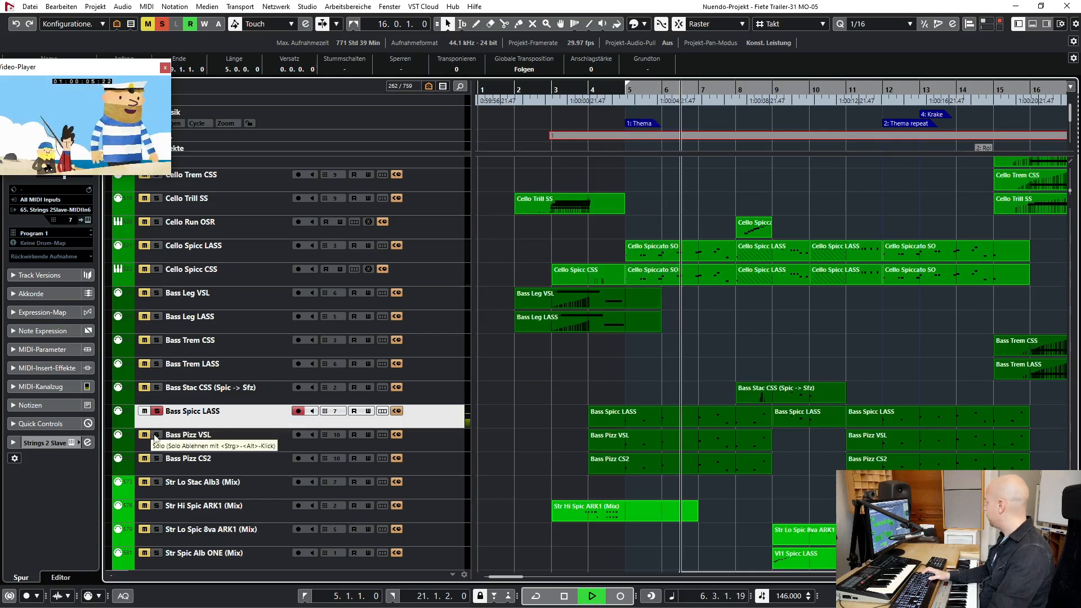
{"action": "left_click", "coordinate": [156, 459]}
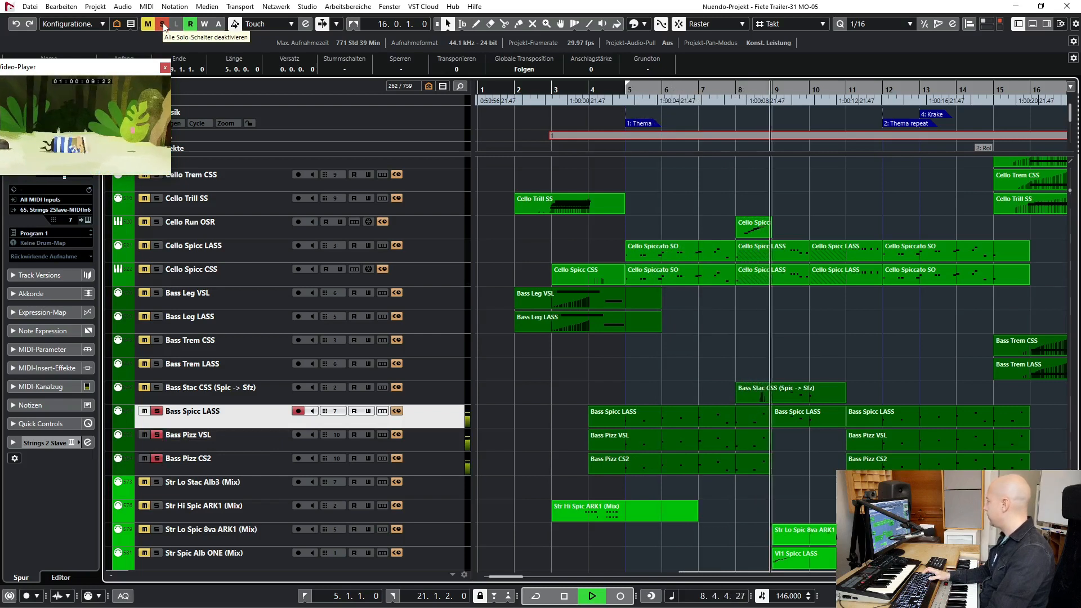
- Replay the soloed Bass Spicc LASS, Bass Pizz VSL and Bass Pizz CS2 from bar 5, clear all solos, and select the pizzicato tracks
{"action": "key", "text": "space"}
{"action": "key", "text": "space"}
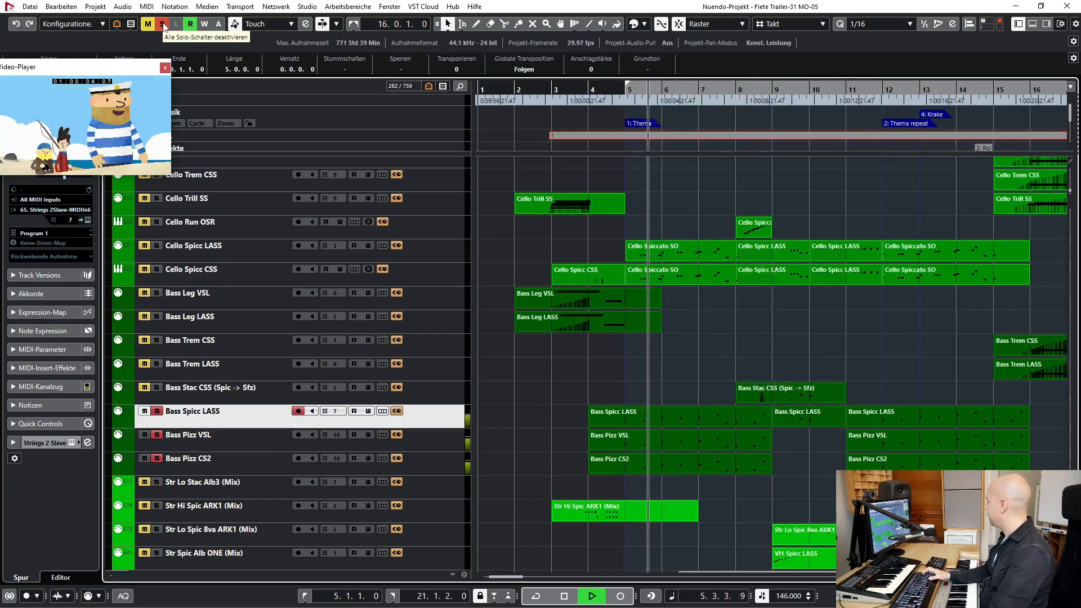
{"action": "left_click", "coordinate": [163, 24]}
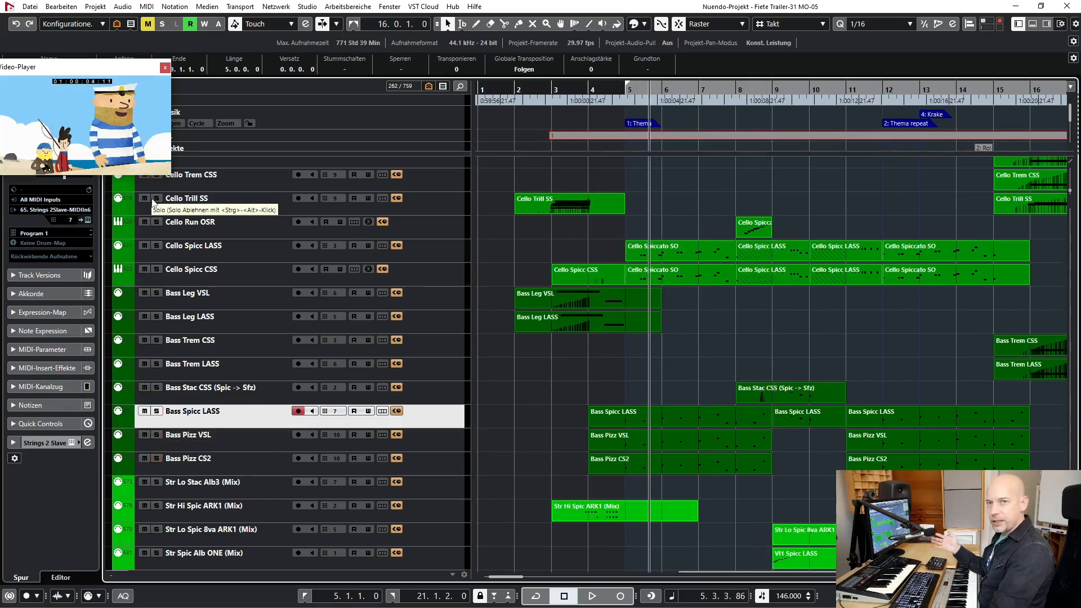
{"action": "left_click", "coordinate": [199, 440]}
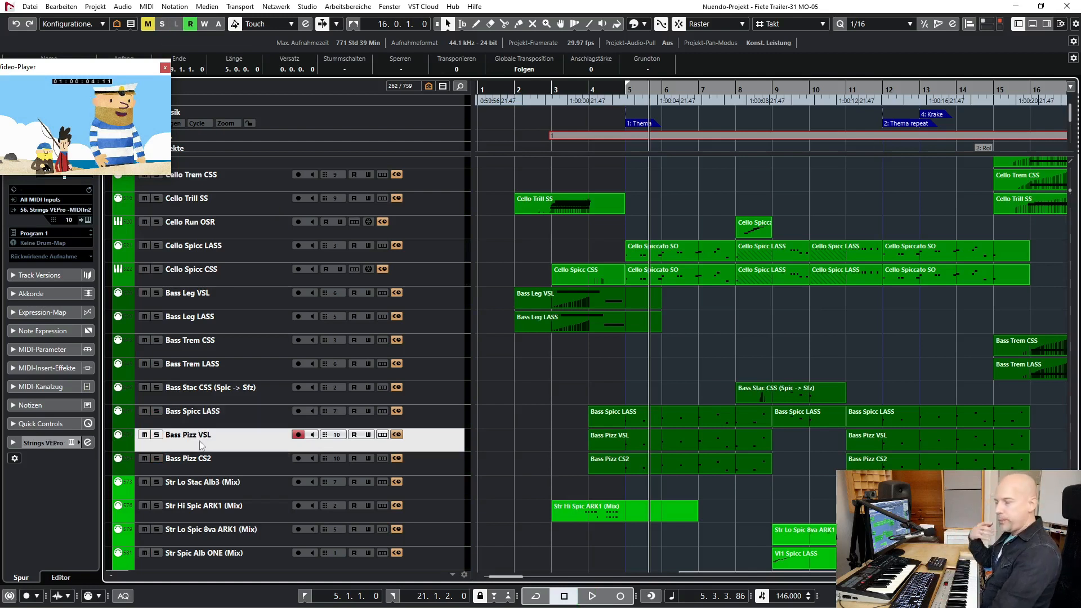
{"action": "left_click", "coordinate": [202, 462], "text": "shift"}
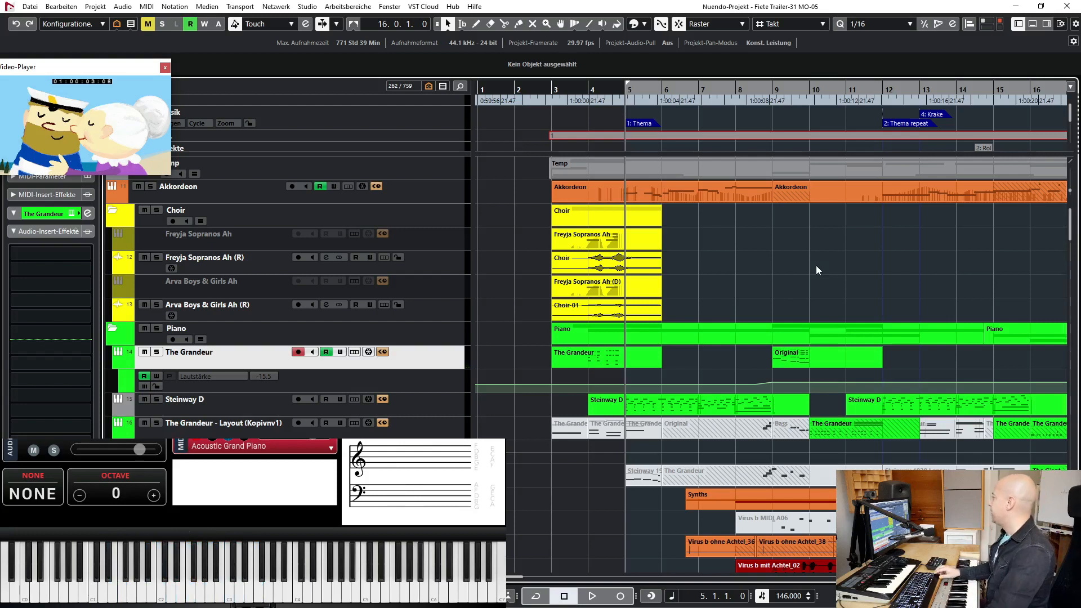
- Play the full arrangement from bar 9 and select the Steinway D track
{"action": "scroll", "coordinate": [815, 265], "scroll_direction": "right", "scroll_amount": 2}
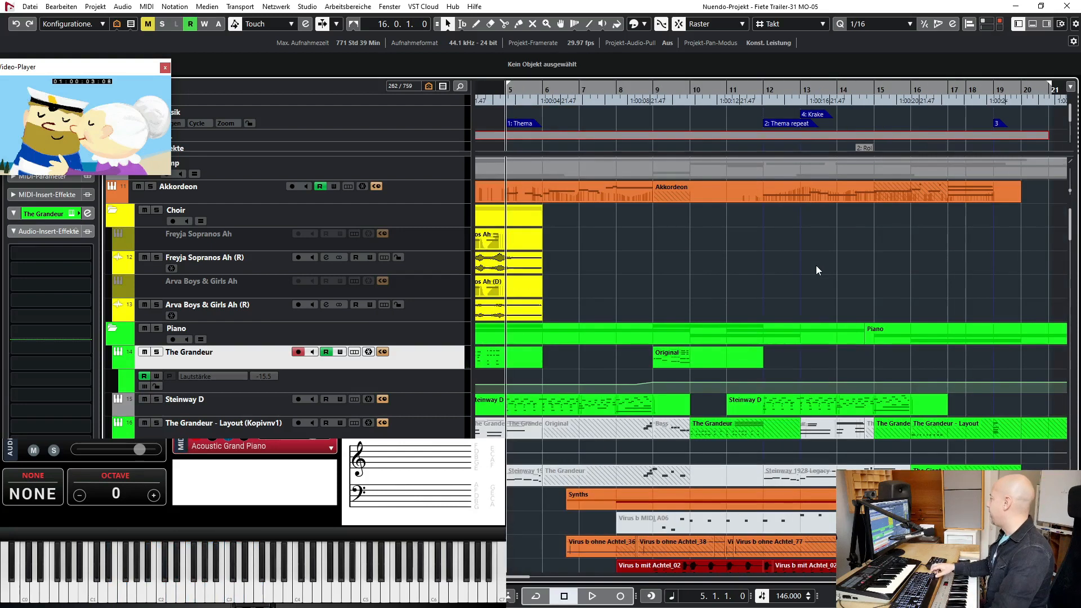
{"action": "left_click", "coordinate": [652, 93]}
{"action": "key", "text": "space"}
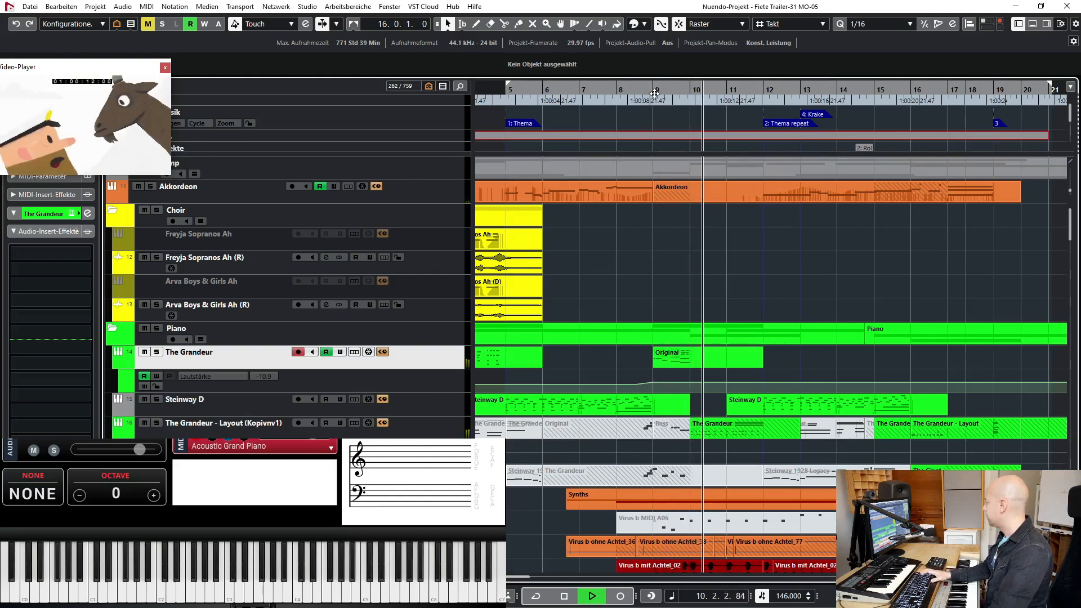
{"action": "key", "text": "space"}
{"action": "left_click", "coordinate": [453, 406]}
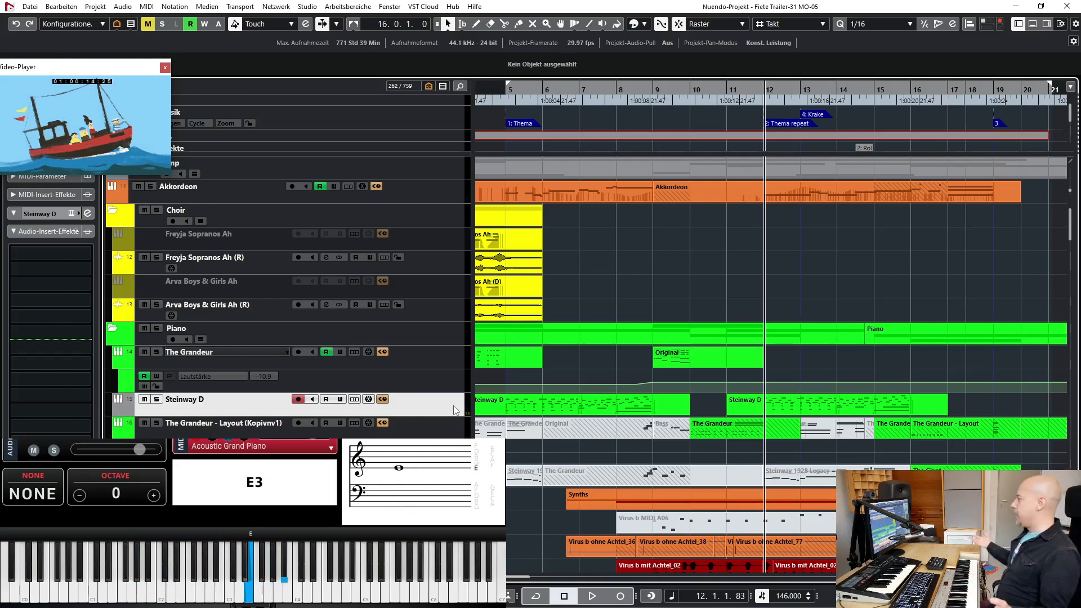
- Replay the full arrangement from bar 9 into bar 13, hide the keyboard display, and set the left locator to bar 9
{"action": "left_click", "coordinate": [658, 93]}
{"action": "key", "text": "space"}
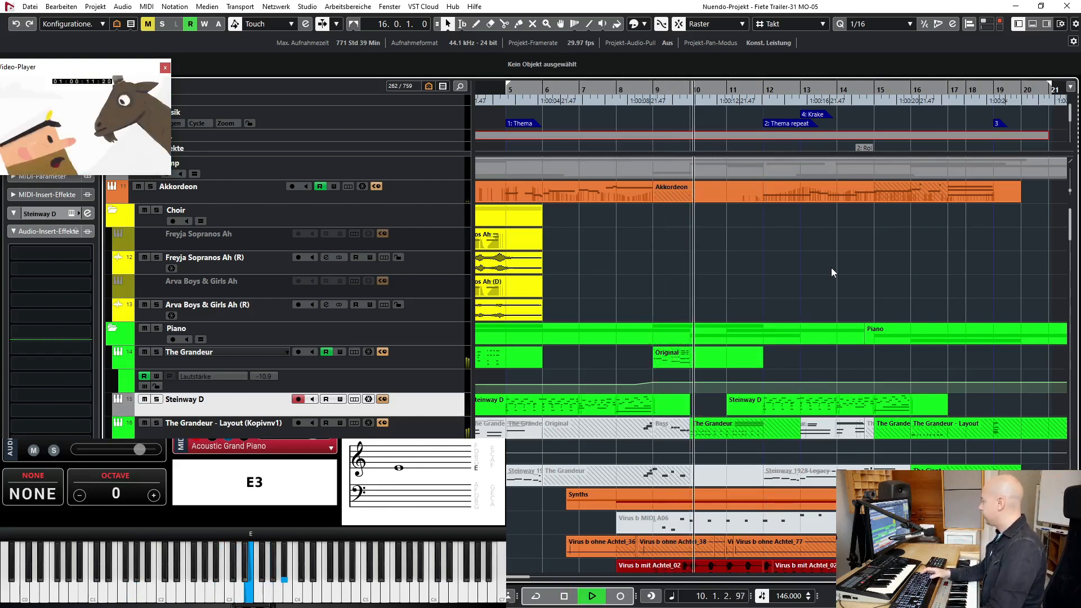
{"action": "key", "text": "ctrl+alt+e"}
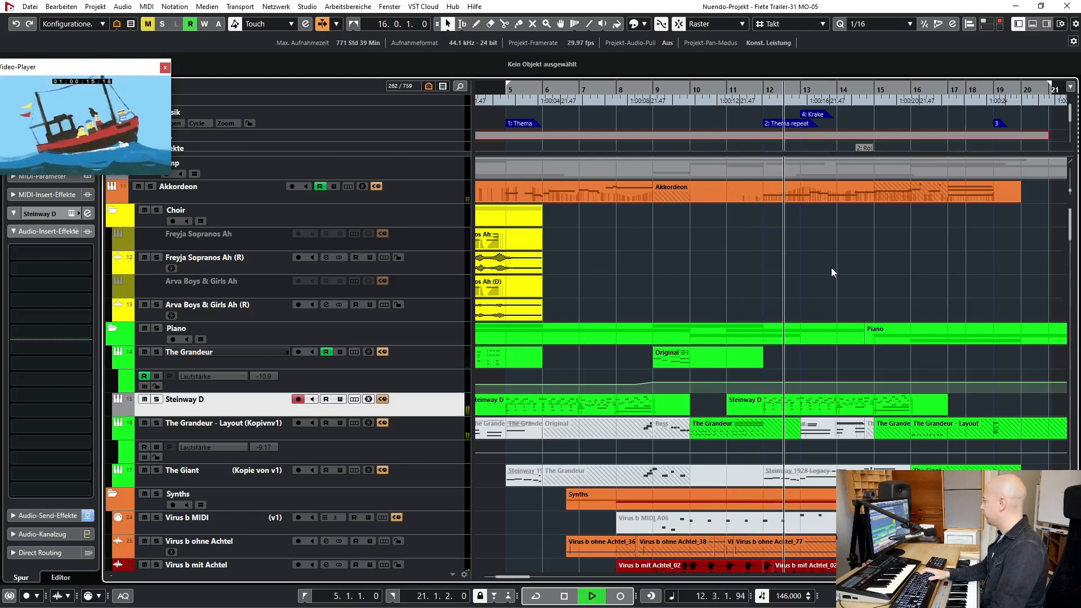
{"action": "key", "text": "space"}
{"action": "left_click", "coordinate": [656, 93], "text": "ctrl"}
{"action": "left_click", "coordinate": [655, 93]}
- Solo the Virus b mit Achtel track, play it from bar 9 into bar 12, and clear the solo
{"action": "scroll", "coordinate": [232, 319], "scroll_direction": "down", "scroll_amount": 5}
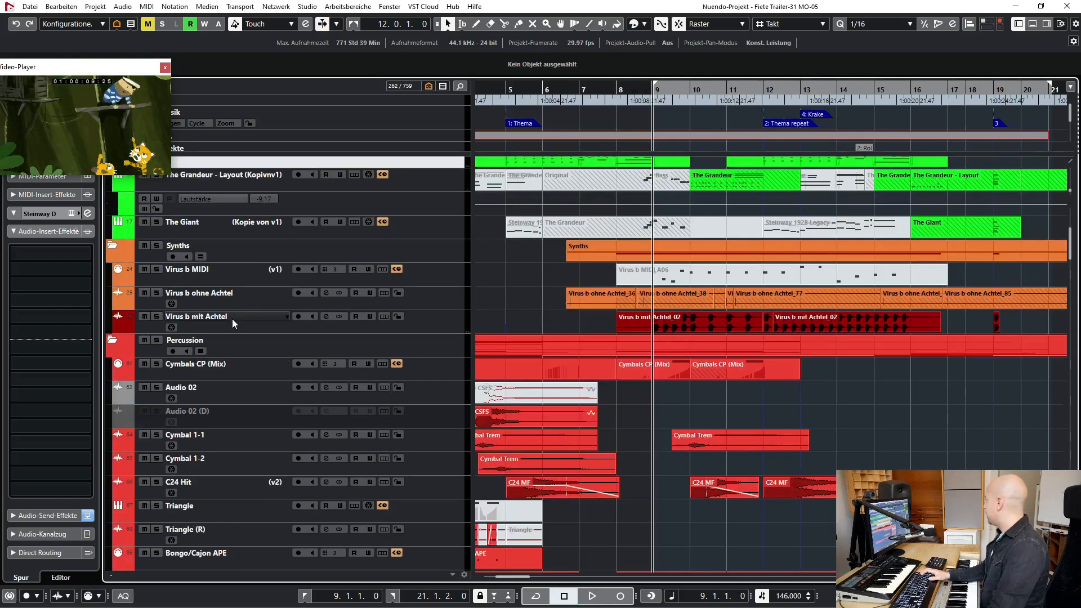
{"action": "left_click", "coordinate": [233, 319]}
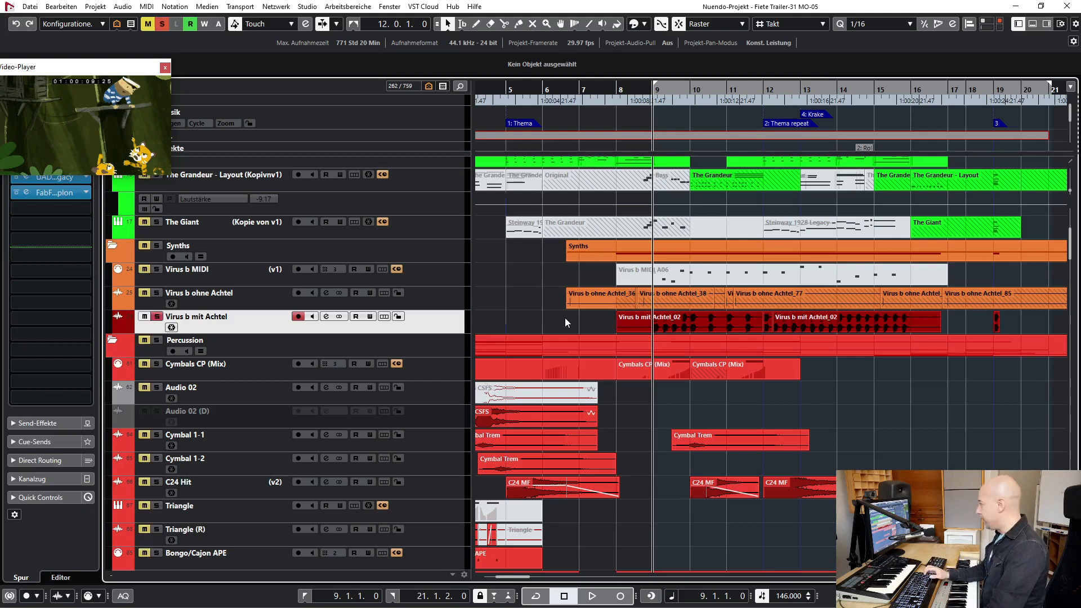
{"action": "key", "text": "space"}
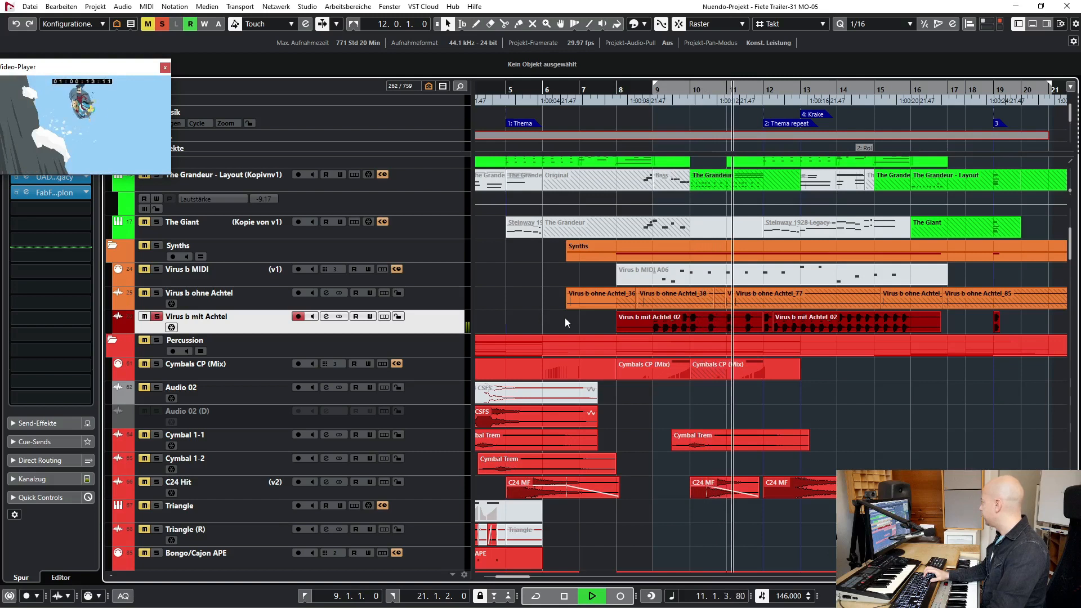
{"action": "key", "text": "space"}
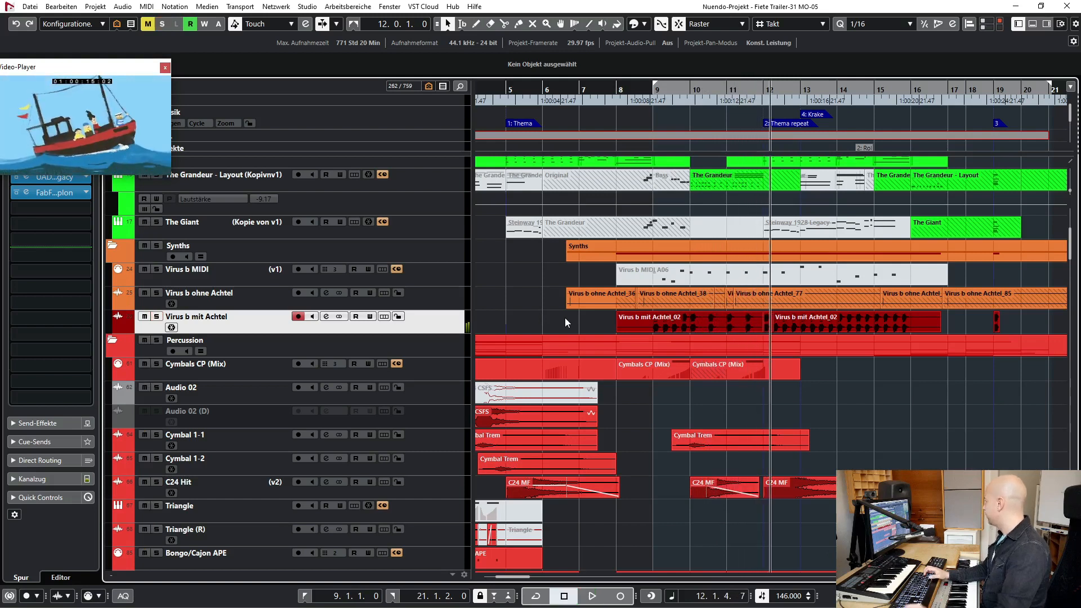
- Play Virus b mit Achtel within the full arrangement from bar 9 into bar 13, and return to the left locator
{"action": "key", "text": "space"}
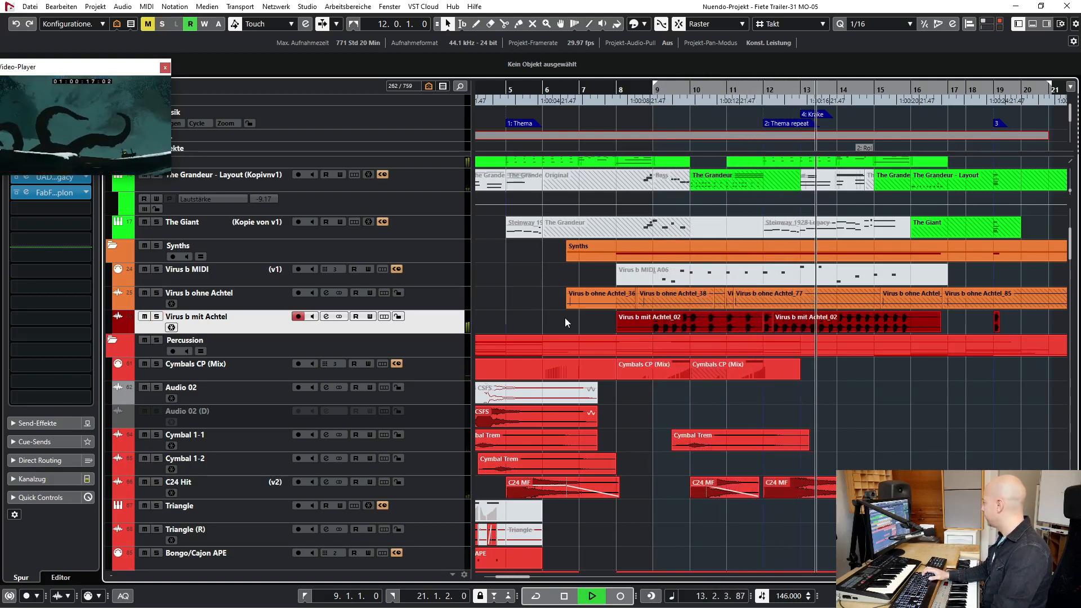
{"action": "key", "text": "space"}
{"action": "key", "text": "KP_1"}
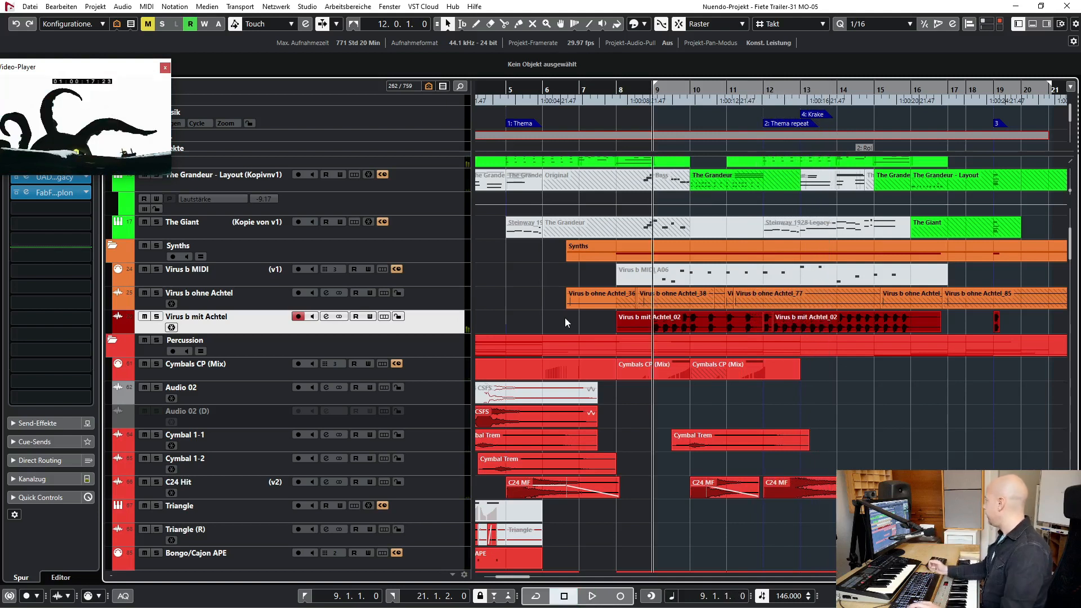
- Solo the Snare Con CS (Mix) track, play it from bar 9 into bar 12, and remove its solo
{"action": "scroll", "coordinate": [568, 305], "scroll_direction": "down", "scroll_amount": 12}
{"action": "scroll", "coordinate": [569, 305], "scroll_direction": "up", "scroll_amount": 15}
{"action": "scroll", "coordinate": [568, 306], "scroll_direction": "down", "scroll_amount": 6}
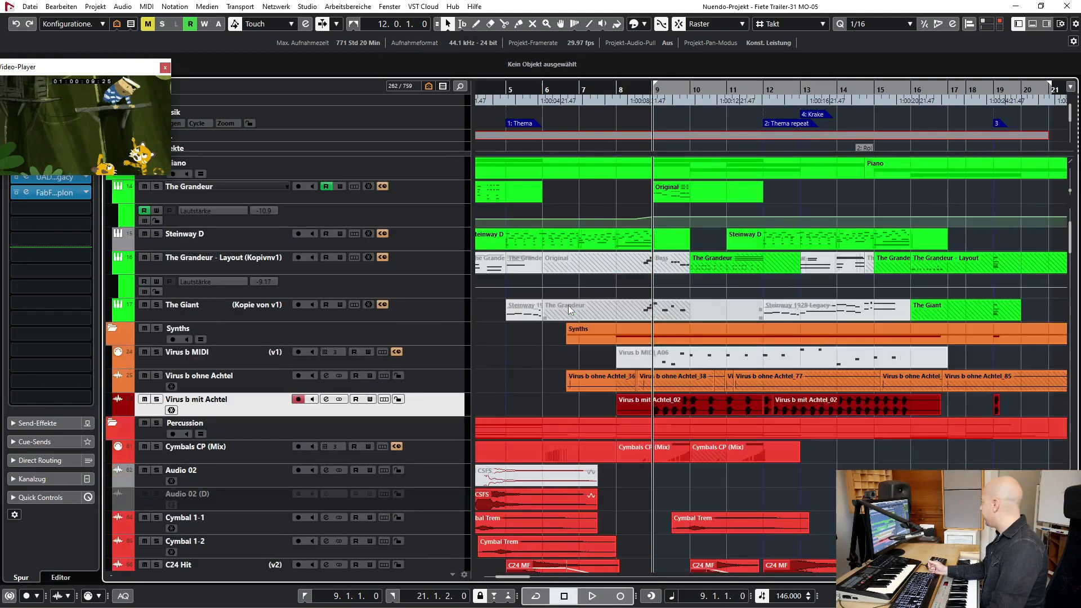
{"action": "left_click", "coordinate": [228, 329]}
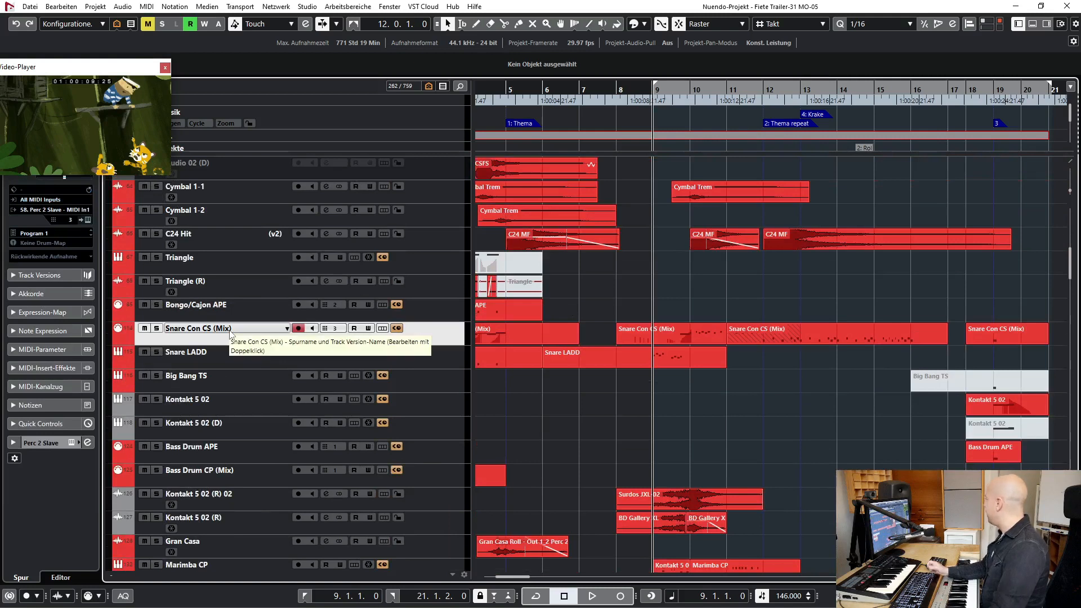
{"action": "key", "text": "s"}
{"action": "key", "text": "space"}
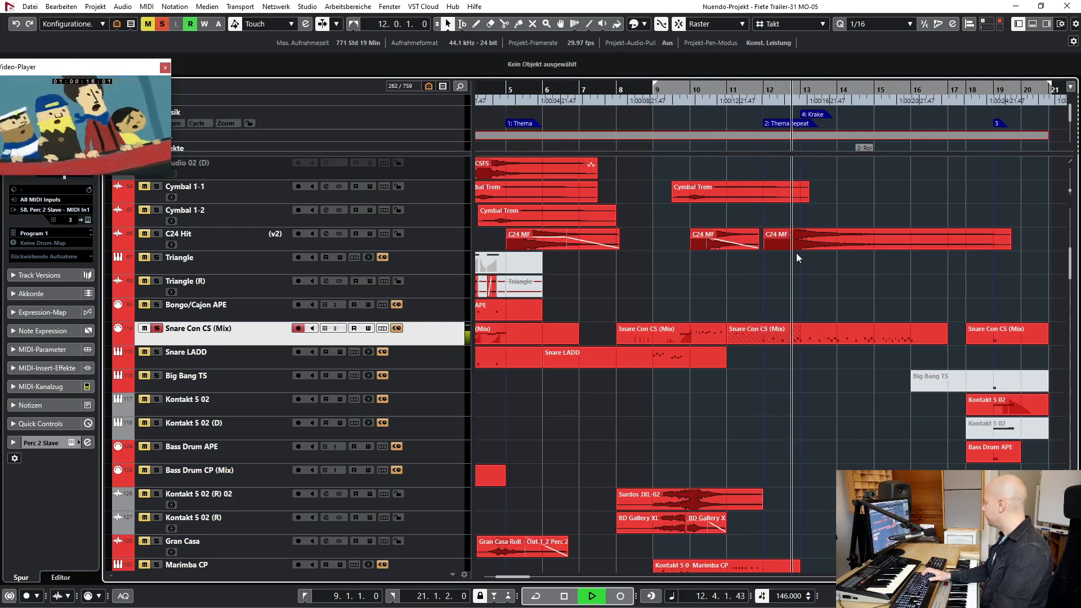
{"action": "key", "text": "space"}
{"action": "key", "text": "s"}
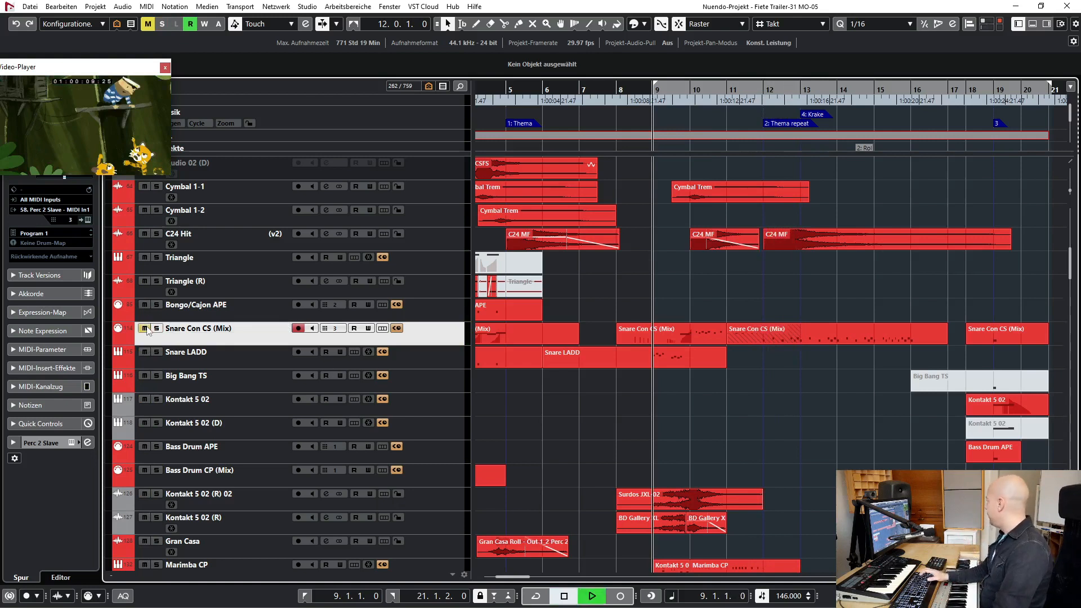
- Play the arrangement from bar 9 into bar 11 with Snare Con CS (Mix) and Snare LADD muted
{"action": "key", "text": "space"}
{"action": "left_click", "coordinate": [144, 353]}
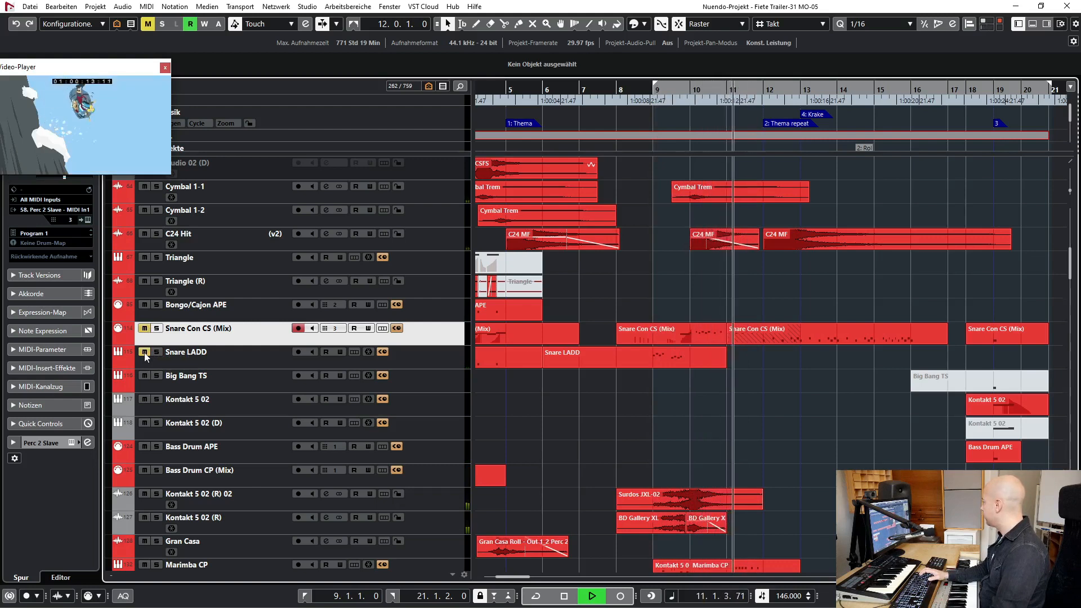
{"action": "key", "text": "space"}
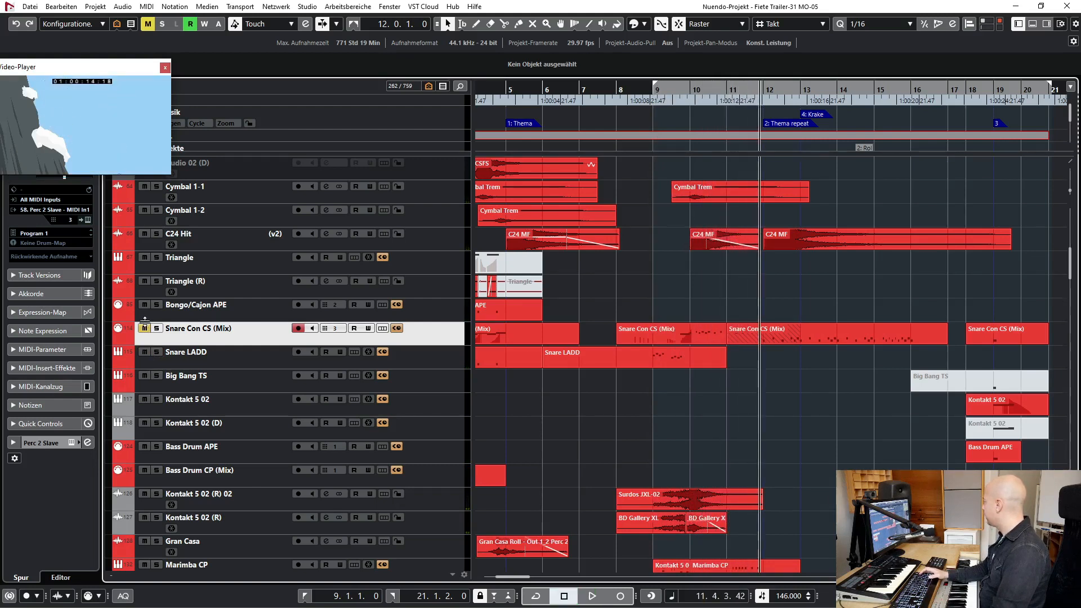
- Play the arrangement from bar 9 into bar 12 with both snare tracks unmuted
{"action": "key", "text": "KP_1"}
{"action": "key", "text": "space"}
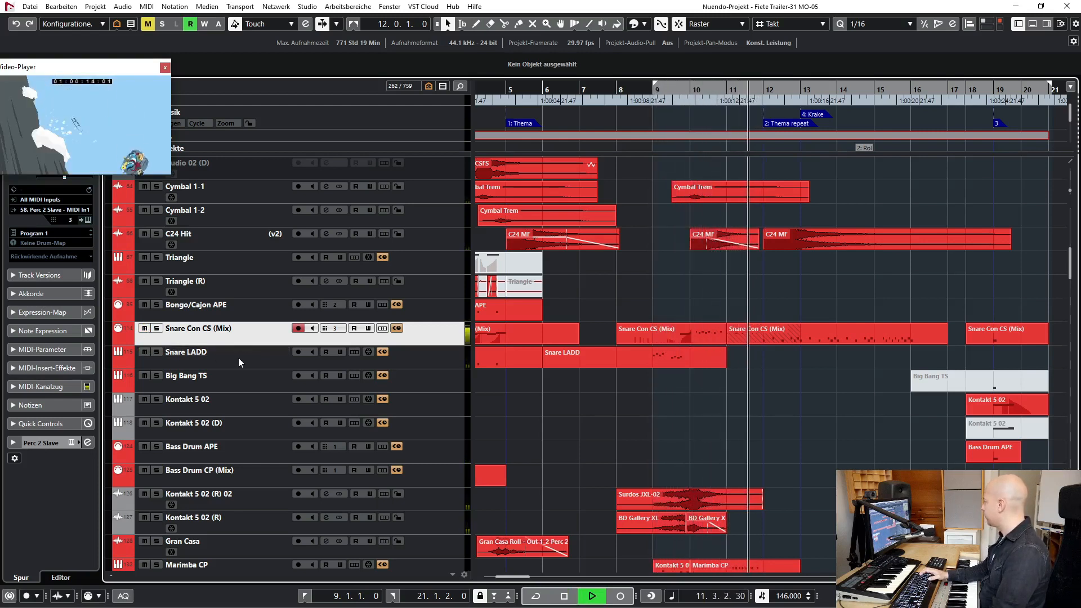
{"action": "key", "text": "space"}
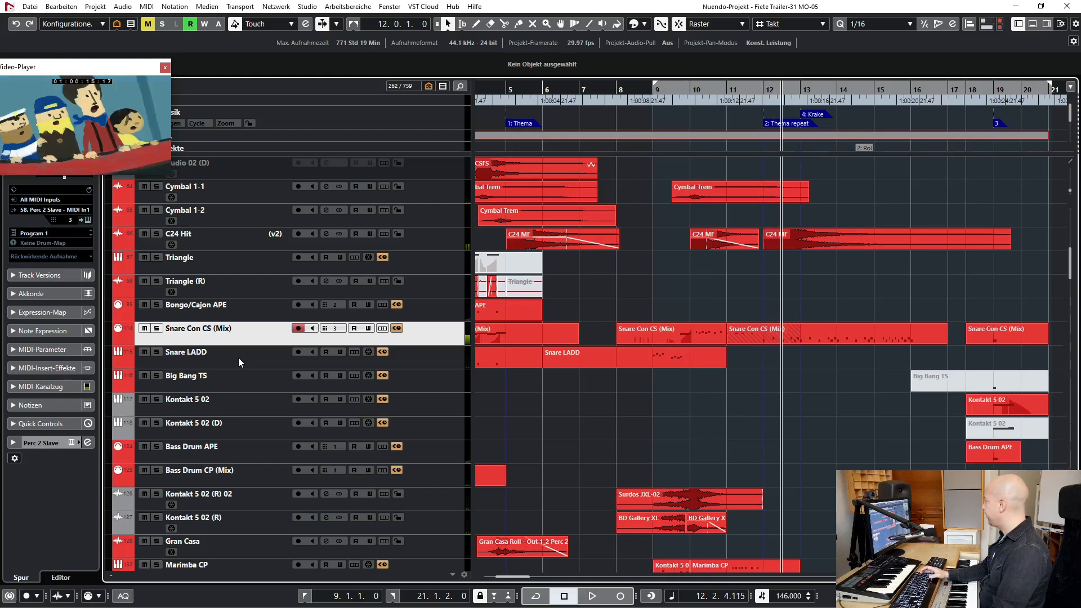
- Solo the Snare LADD track and play it twice from bar 9 into bar 10
{"action": "left_click", "coordinate": [238, 357]}
{"action": "key", "text": "s"}
{"action": "key", "text": "KP_1"}
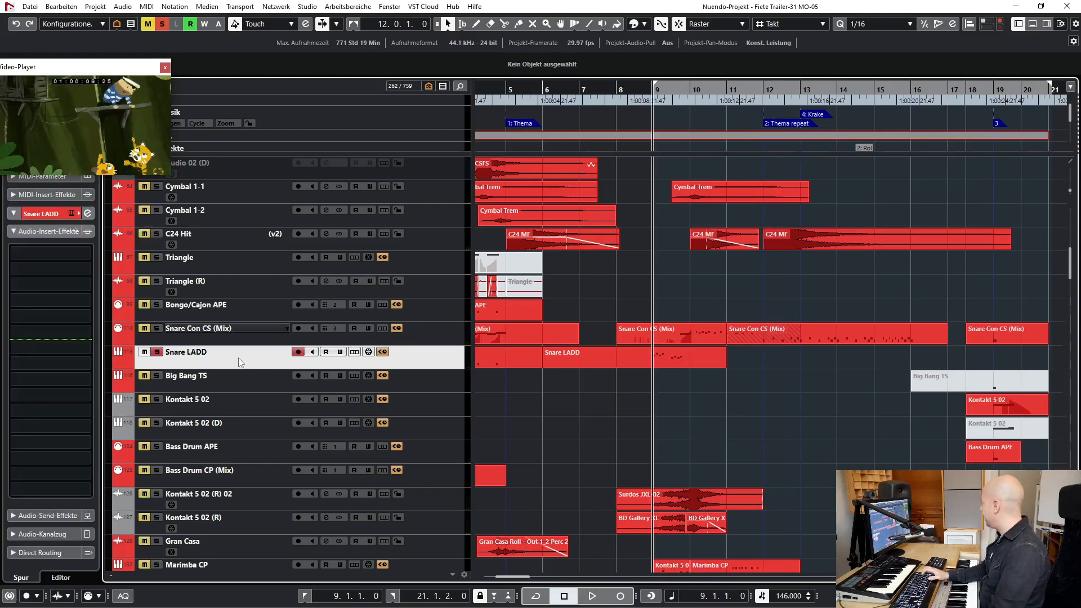
{"action": "left_click", "coordinate": [690, 365]}
{"action": "key", "text": "space"}
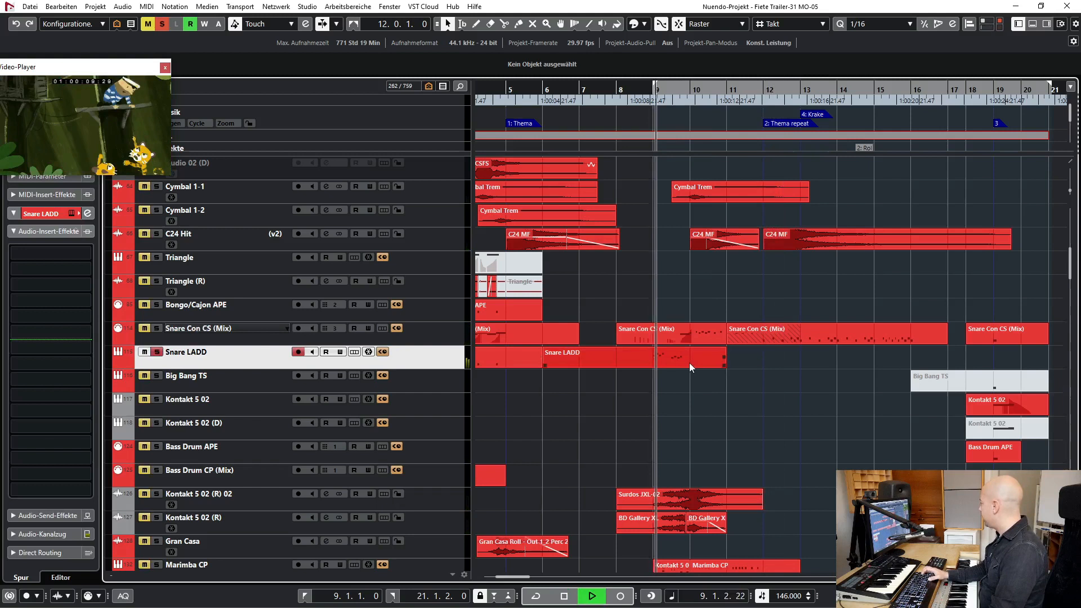
{"action": "left_click", "coordinate": [154, 346]}
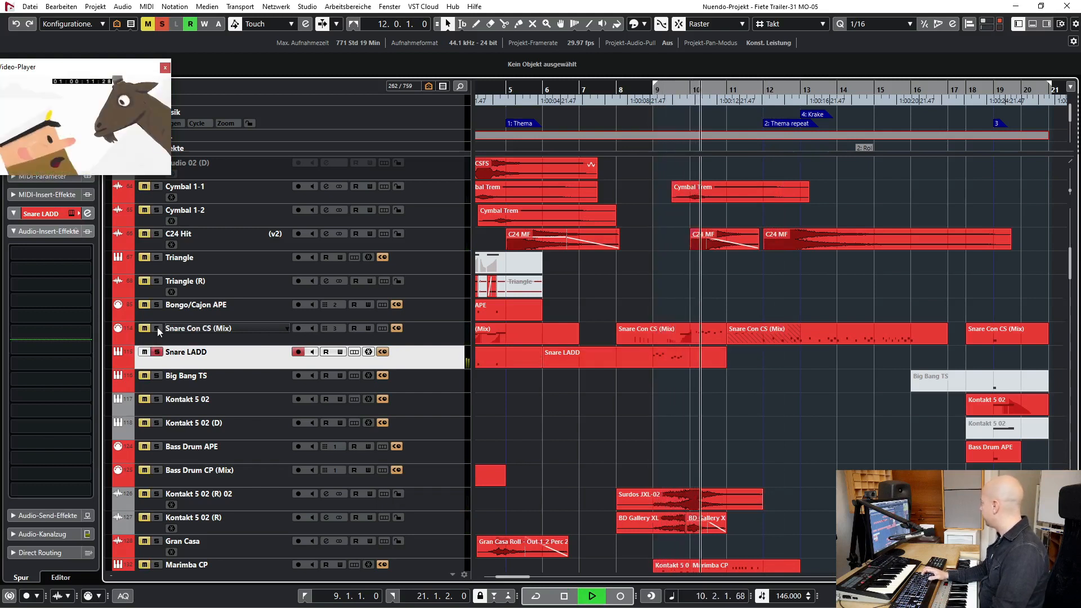
{"action": "key", "text": "space"}
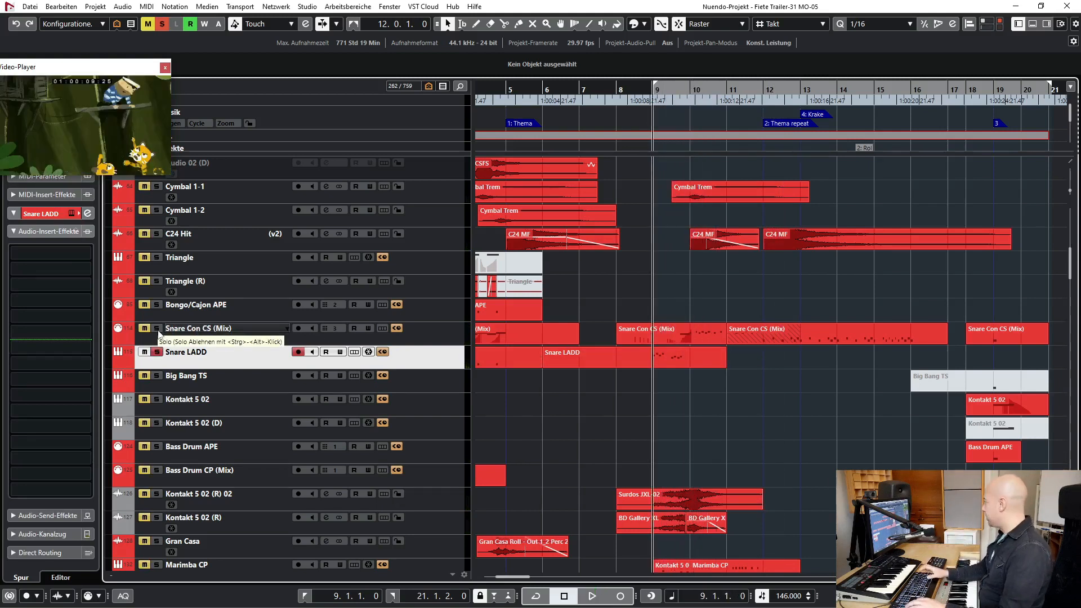
{"action": "key", "text": "space"}
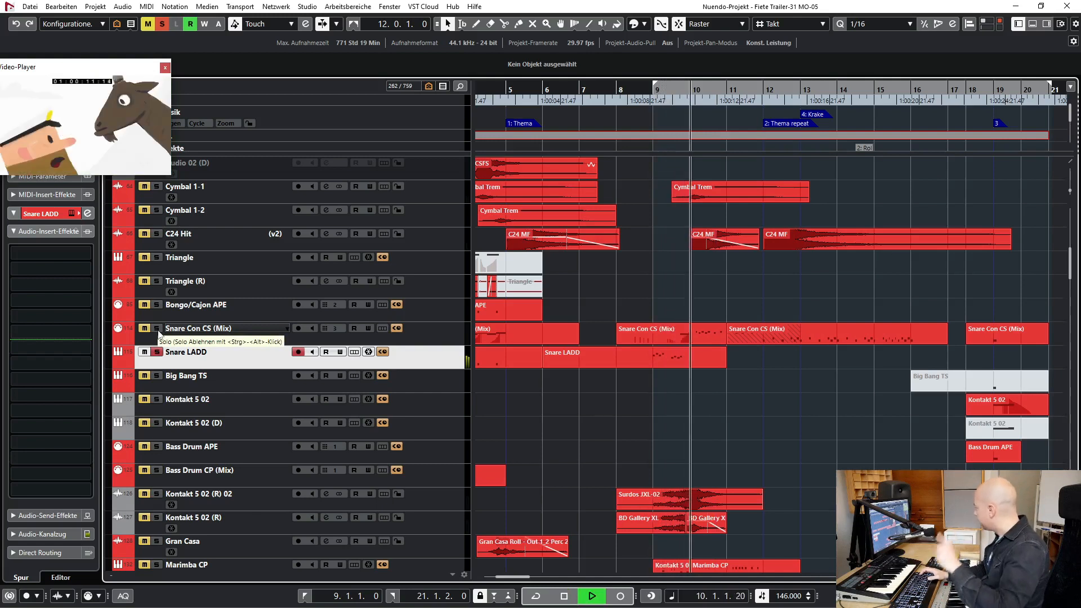
{"action": "key", "text": "space"}
- Add Snare Con CS (Mix) to the Snare LADD solo, play both from bar 9 into bar 12, and clear all solos
{"action": "left_click", "coordinate": [194, 341]}
{"action": "key", "text": "KP_1"}
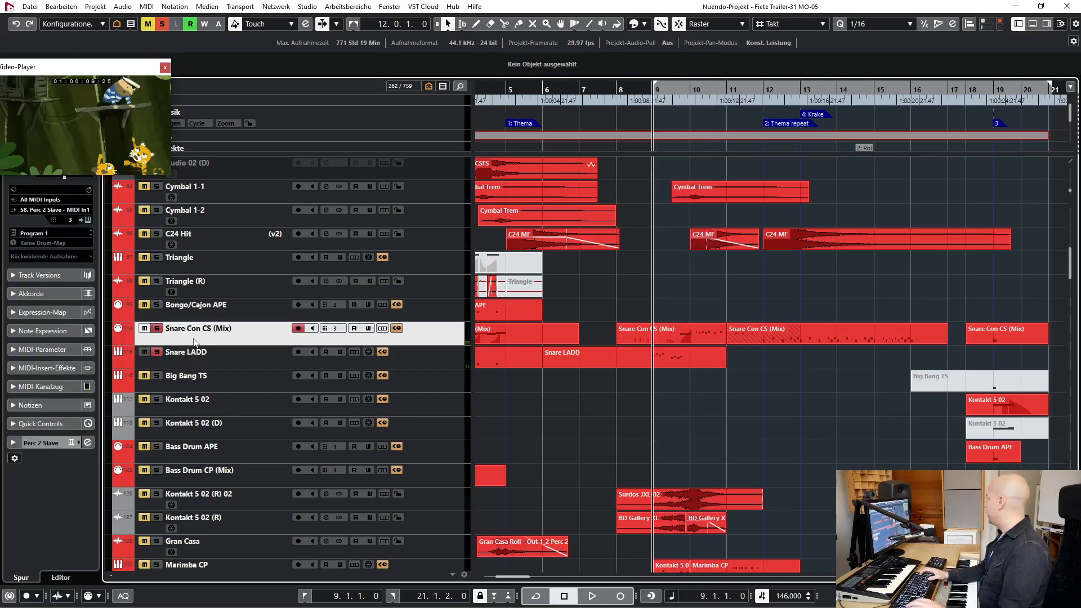
{"action": "key", "text": "space"}
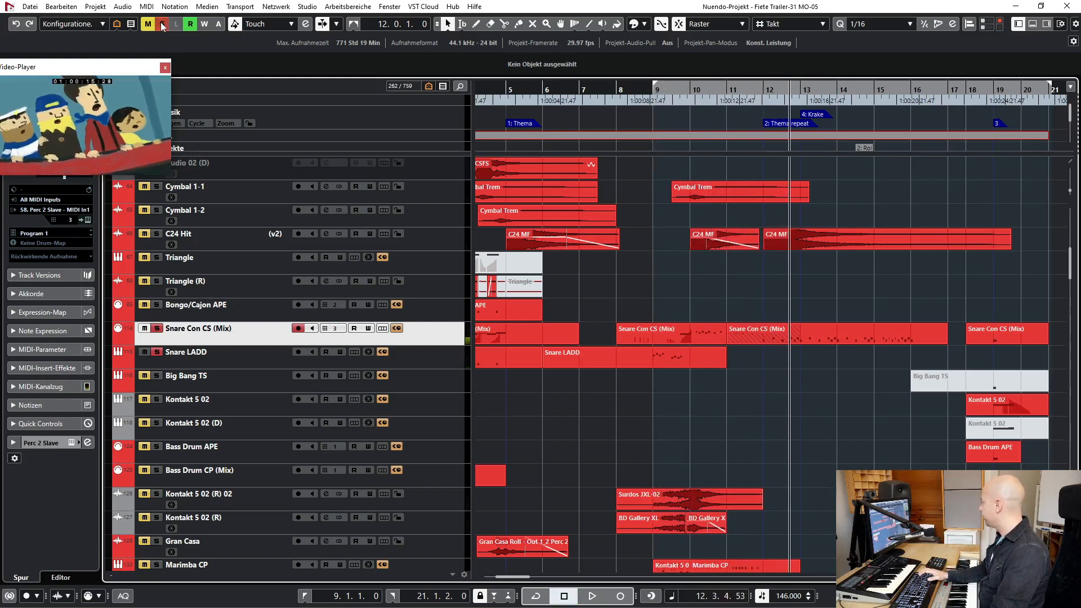
{"action": "left_click", "coordinate": [162, 24]}
{"action": "key", "text": "space"}
- Solo the Marimba CP track, play it from bar 9 into bar 11, and clear all solos
{"action": "scroll", "coordinate": [629, 377], "scroll_direction": "down", "scroll_amount": 5}
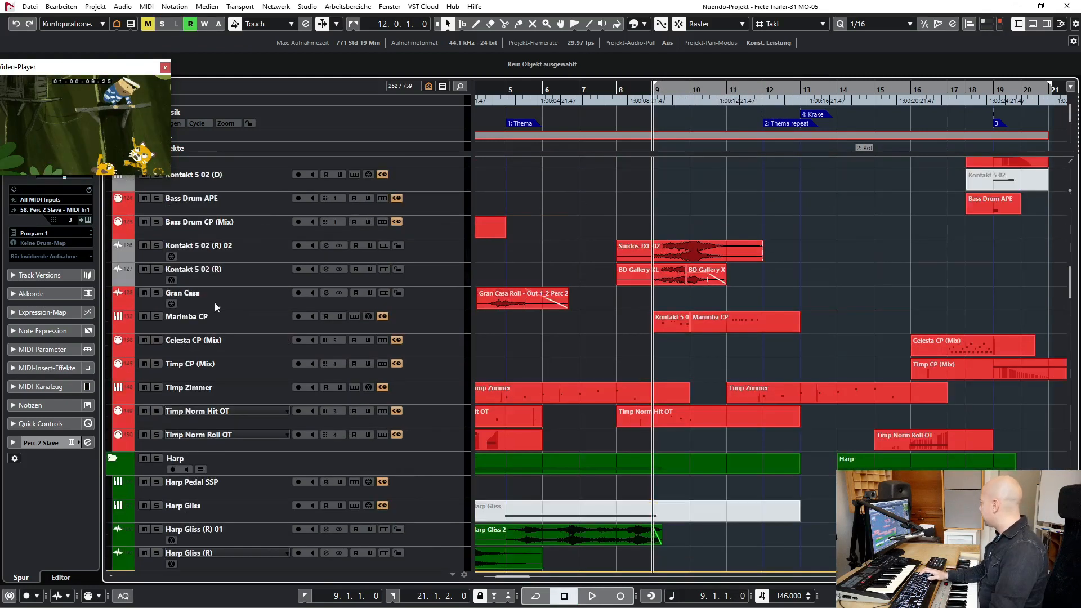
{"action": "left_click", "coordinate": [222, 320]}
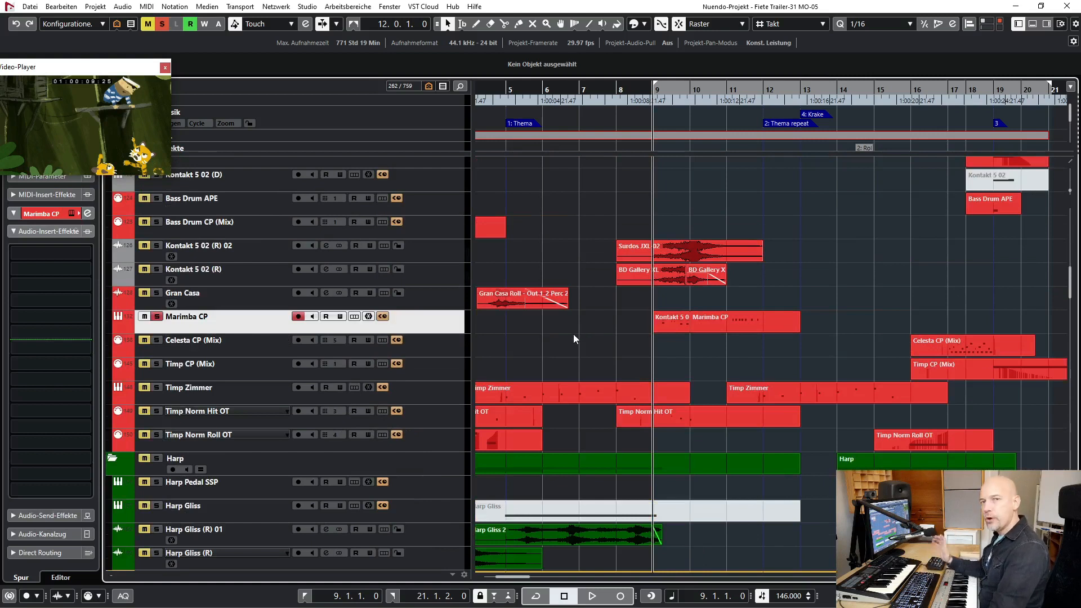
{"action": "key", "text": "space"}
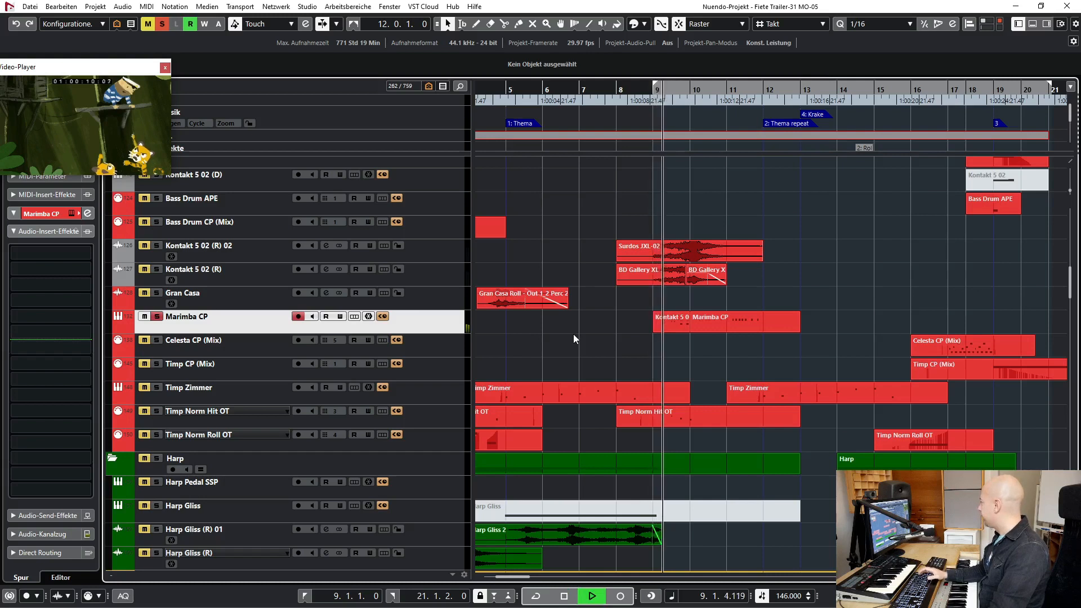
{"action": "key", "text": "space"}
{"action": "left_click", "coordinate": [163, 24]}
- Play the full arrangement from bar 9 into bar 11, then raise the Marimba CP track's volume to -8.98
{"action": "key", "text": "space"}
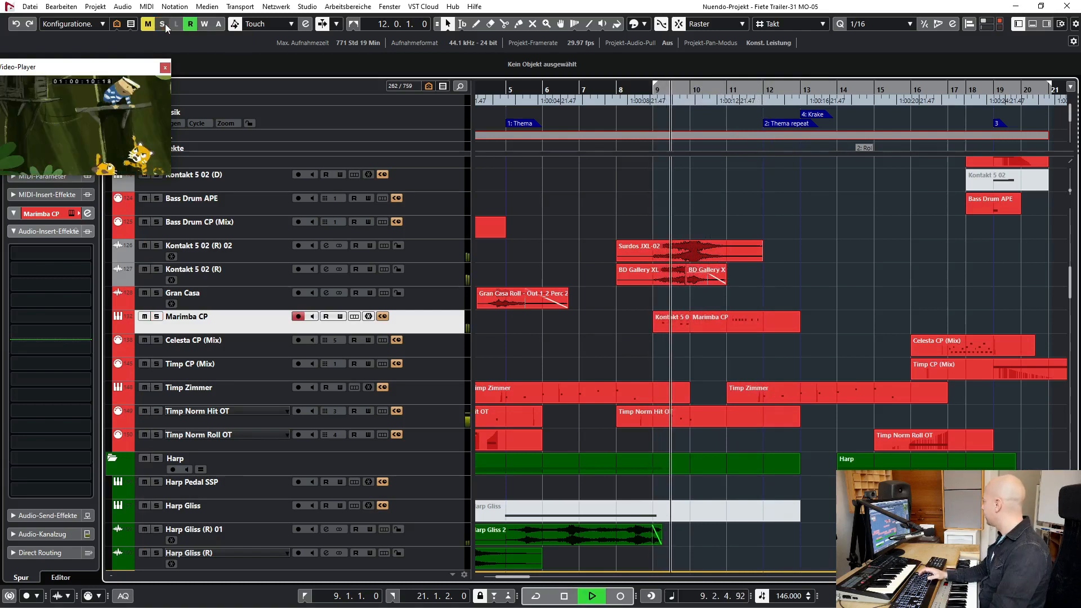
{"action": "key", "text": "space"}
{"action": "left_click", "coordinate": [53, 535]}
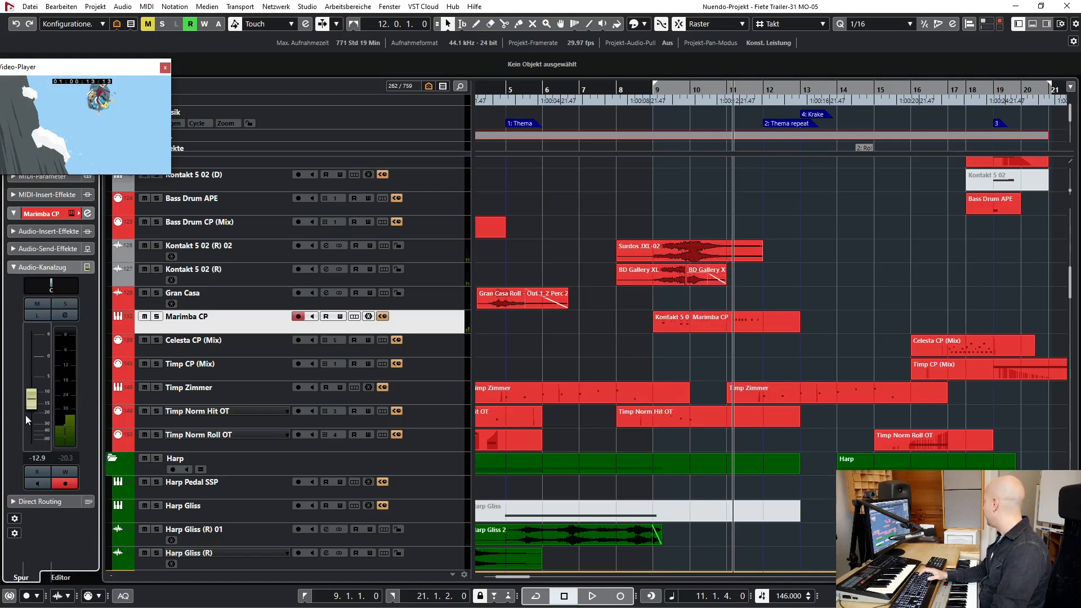
- Solo the Woodwind folder and play it from bar 9 into bar 12
{"action": "scroll", "coordinate": [166, 251], "scroll_direction": "down", "scroll_amount": 5}
{"action": "left_click", "coordinate": [158, 245]}
{"action": "key", "text": "space"}
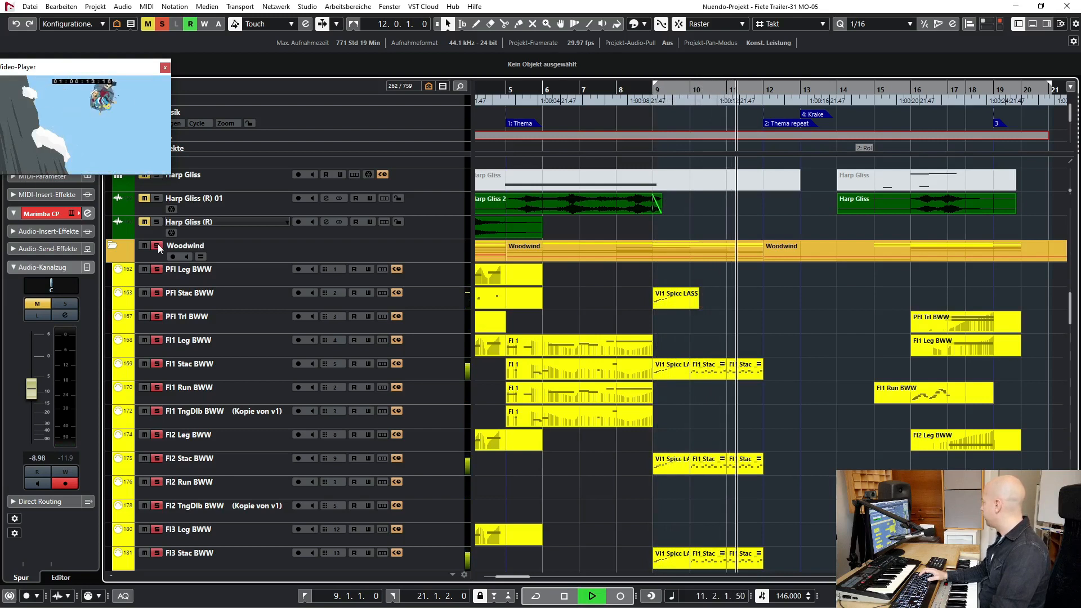
{"action": "key", "text": "space"}
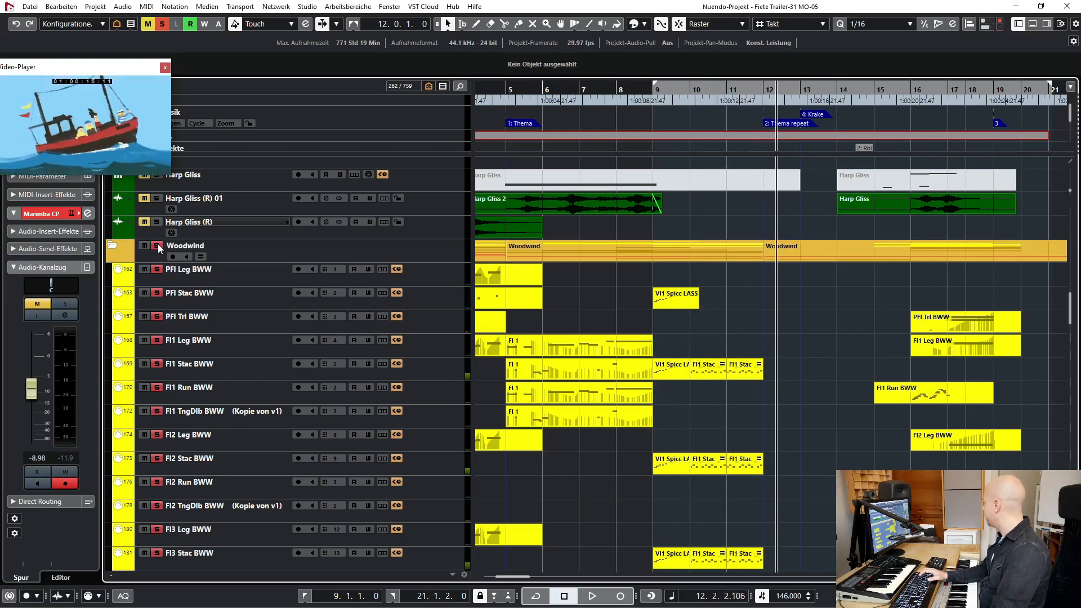
- Replace the Woodwind solo with the Strings folder, play it from bar 9 into bar 12, and unsolo it
{"action": "scroll", "coordinate": [580, 345], "scroll_direction": "down", "scroll_amount": 15}
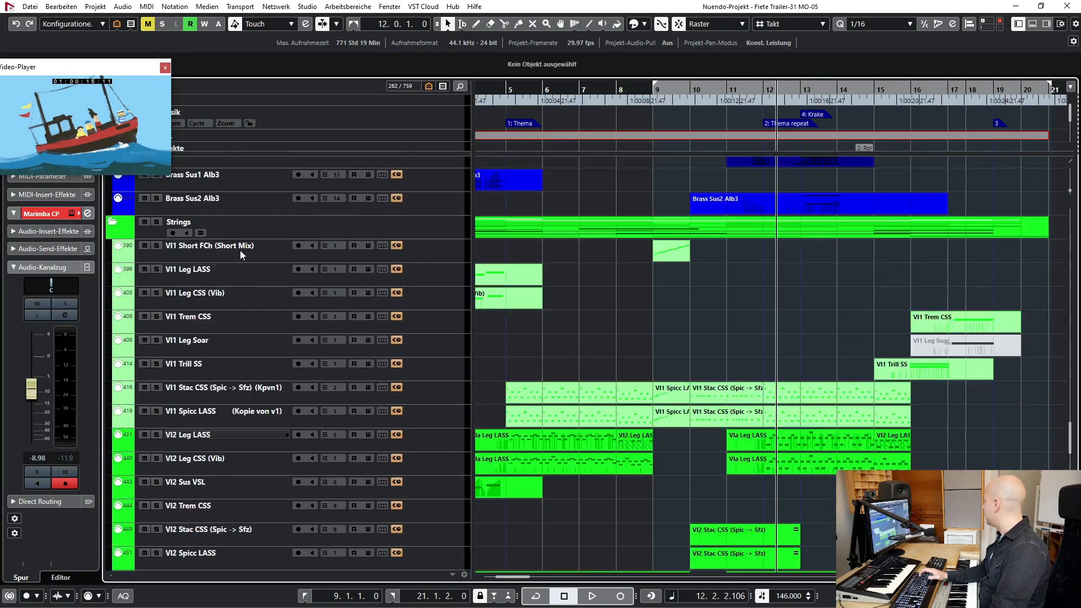
{"action": "left_click", "coordinate": [158, 222]}
{"action": "key", "text": "space"}
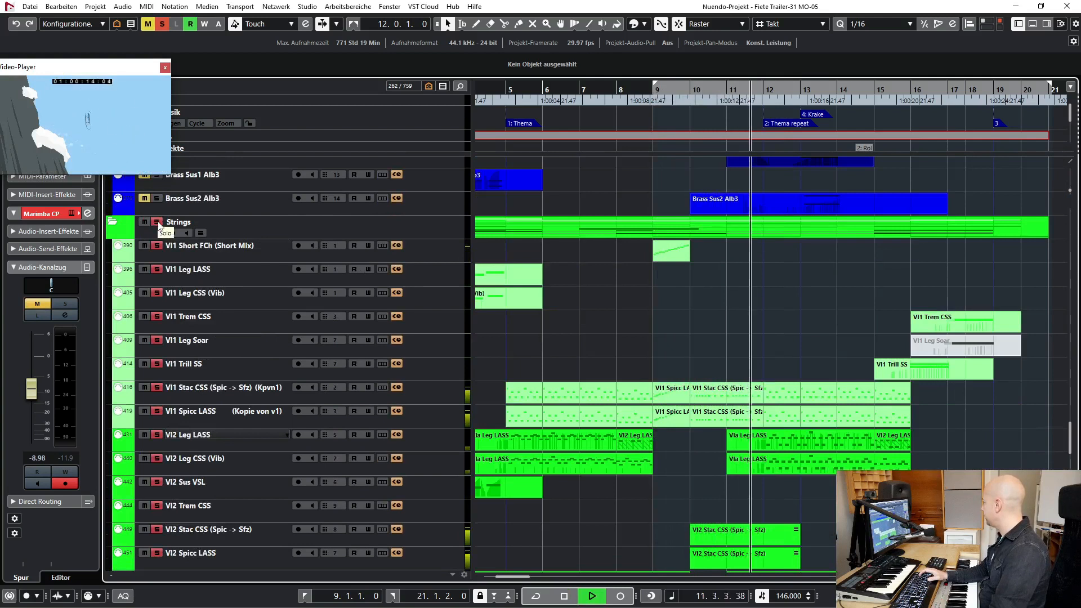
{"action": "key", "text": "space"}
{"action": "left_click", "coordinate": [158, 222]}
- Solo The Grandeur and The Grandeur - Layout piano tracks, play them from bar 9 into bar 11, and clear all solos
{"action": "scroll", "coordinate": [690, 350], "scroll_direction": "up", "scroll_amount": 15}
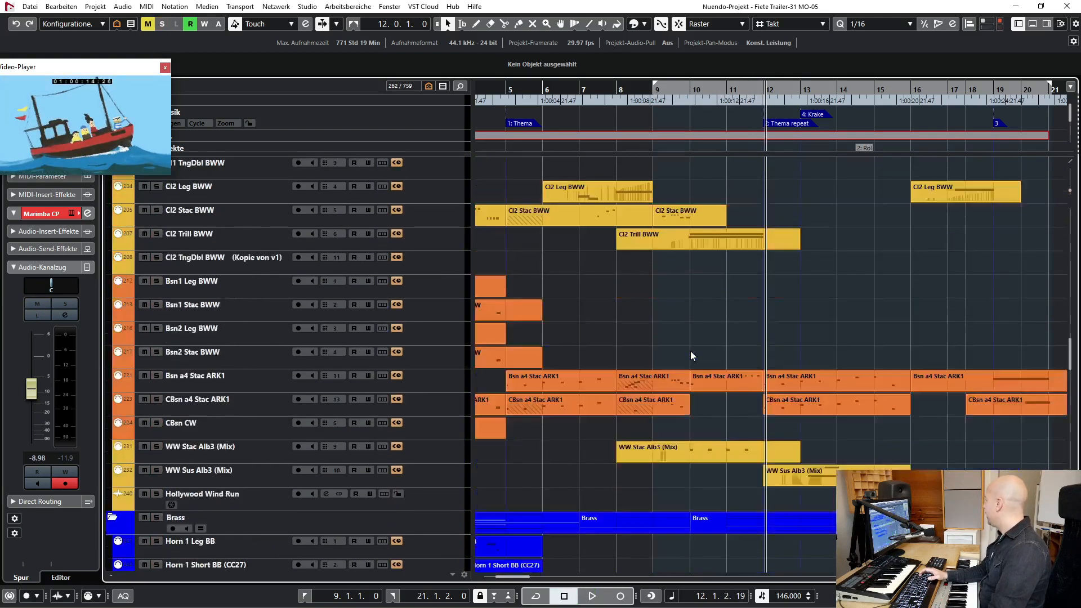
{"action": "scroll", "coordinate": [690, 351], "scroll_direction": "up", "scroll_amount": 20}
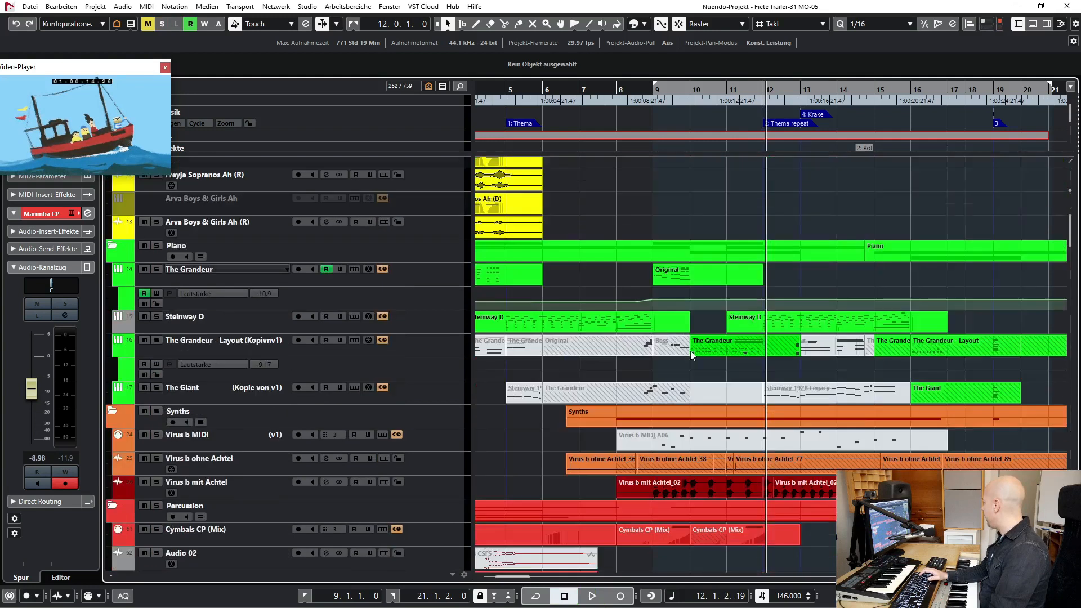
{"action": "scroll", "coordinate": [690, 350], "scroll_direction": "up", "scroll_amount": 3}
{"action": "key", "text": "space"}
{"action": "left_click", "coordinate": [157, 352]}
{"action": "left_click", "coordinate": [158, 423]}
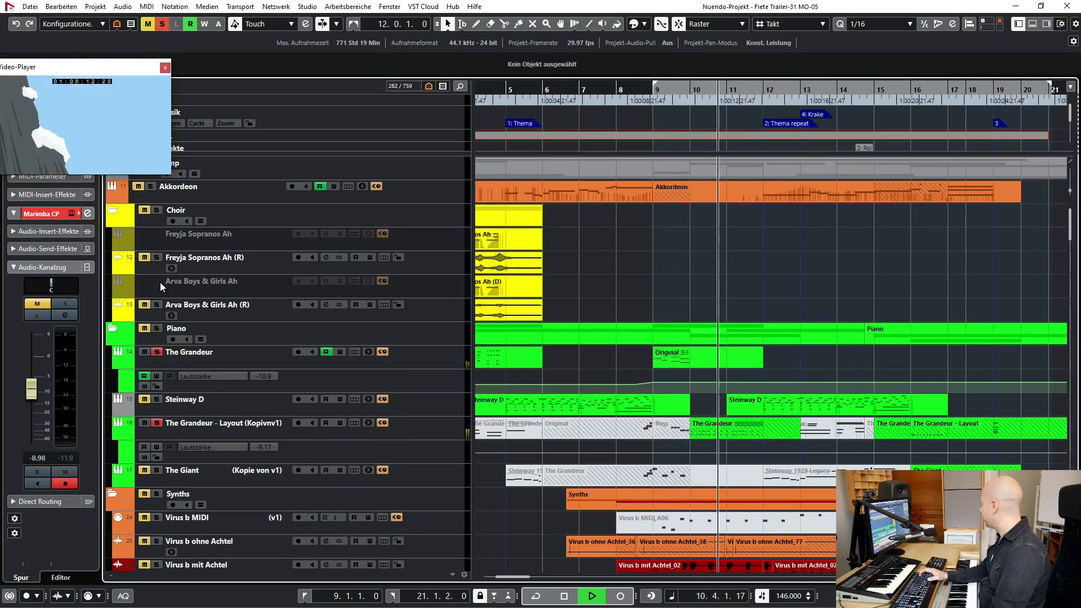
{"action": "key", "text": "space"}
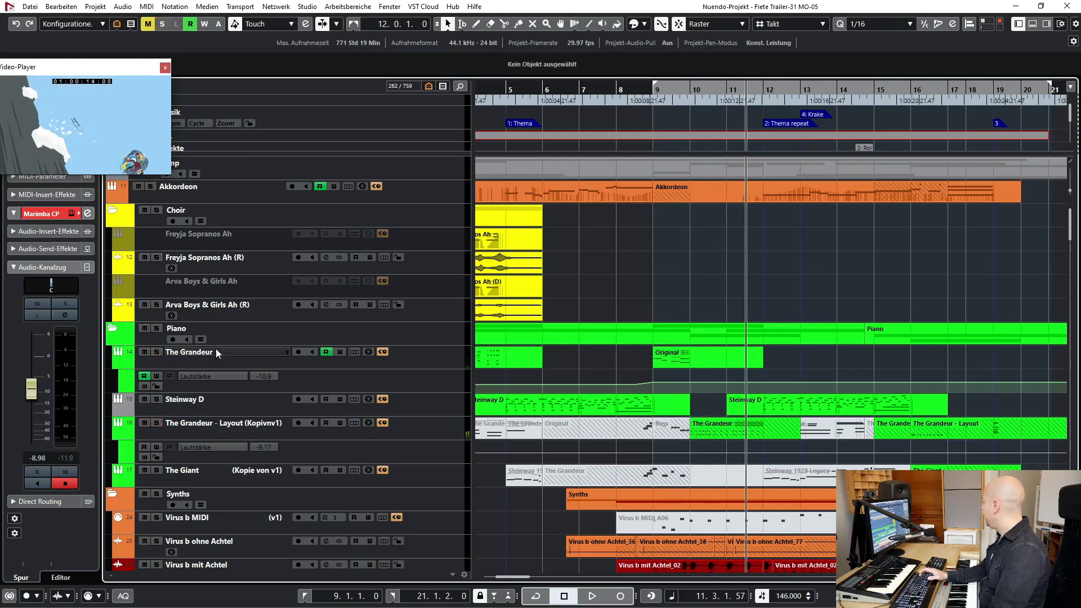
- Go through the piano tracks from The Grandeur to The Giant, viewing the Steinway D track's Kontakt instrument and closing it again
{"action": "left_click", "coordinate": [216, 351]}
{"action": "left_click", "coordinate": [215, 478], "text": "shift"}
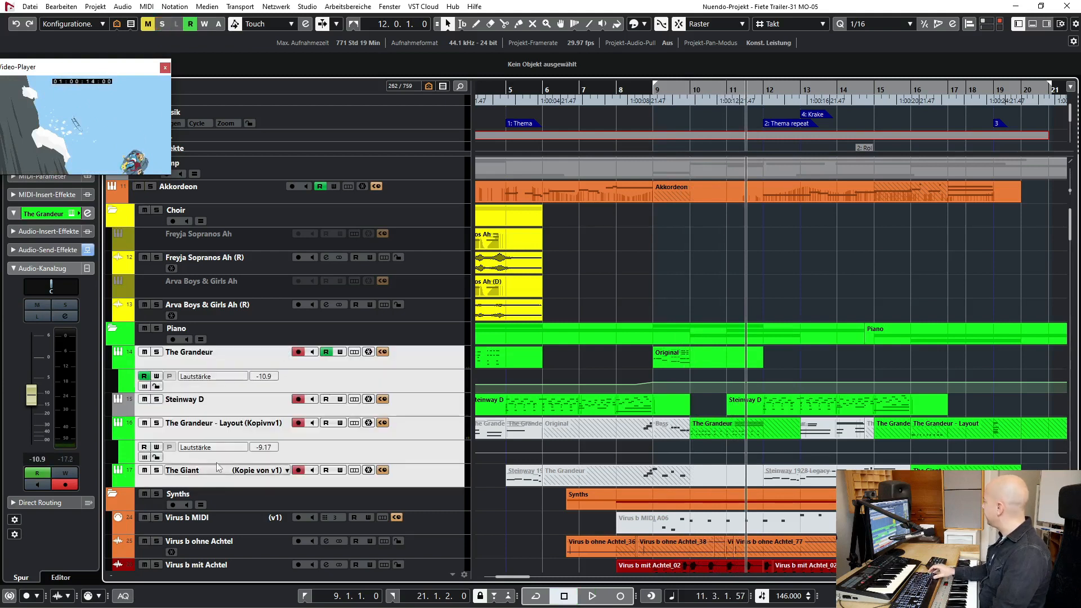
{"action": "left_click", "coordinate": [251, 337]}
{"action": "left_click", "coordinate": [232, 362]}
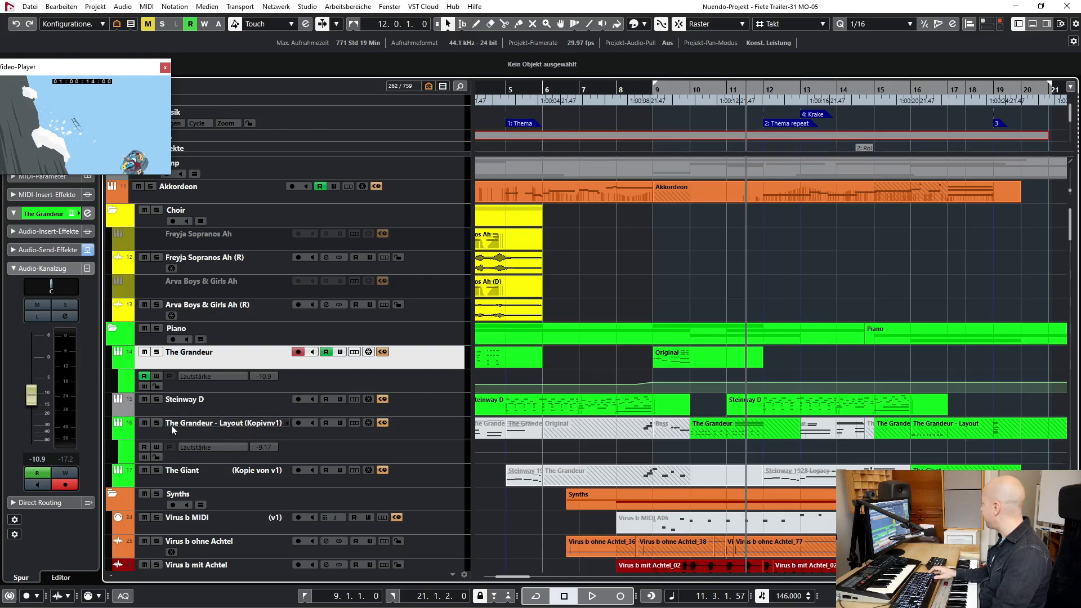
{"action": "left_click", "coordinate": [203, 401]}
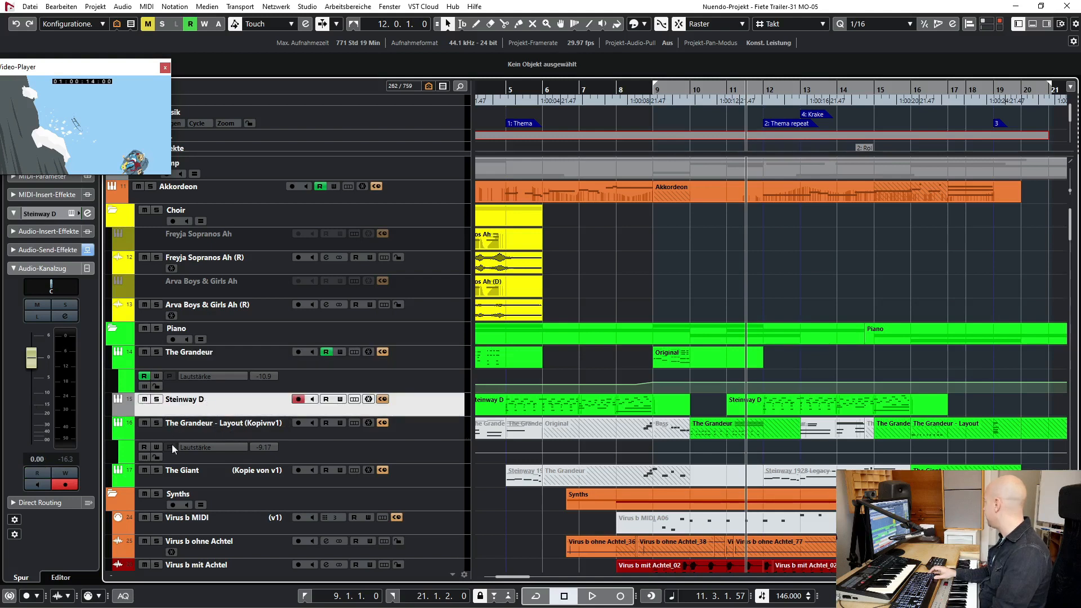
{"action": "left_click", "coordinate": [71, 213]}
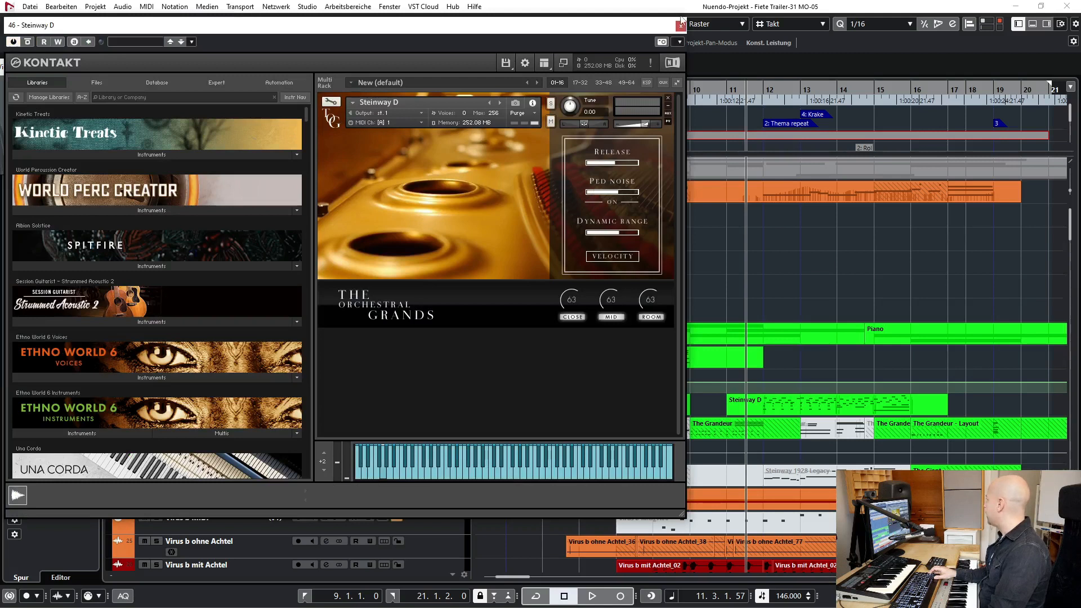
{"action": "left_click", "coordinate": [681, 26]}
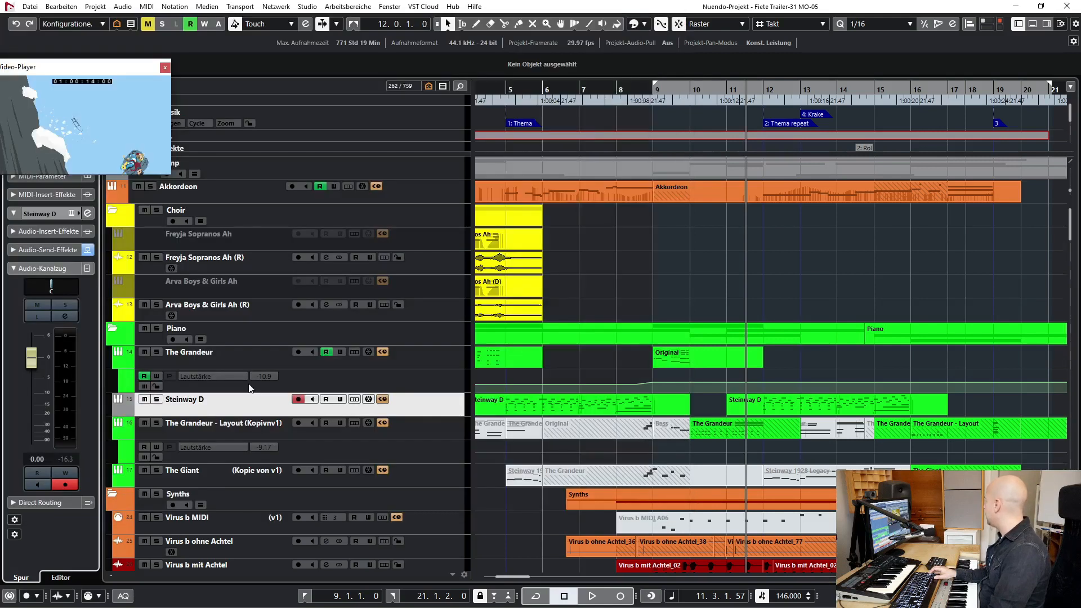
{"action": "left_click", "coordinate": [221, 475]}
- Move the left locator to bar 8, solo the Strings folder, and play it from bar 8 into bar 10
{"action": "scroll", "coordinate": [715, 430], "scroll_direction": "down", "scroll_amount": 10}
{"action": "scroll", "coordinate": [715, 430], "scroll_direction": "down", "scroll_amount": 15}
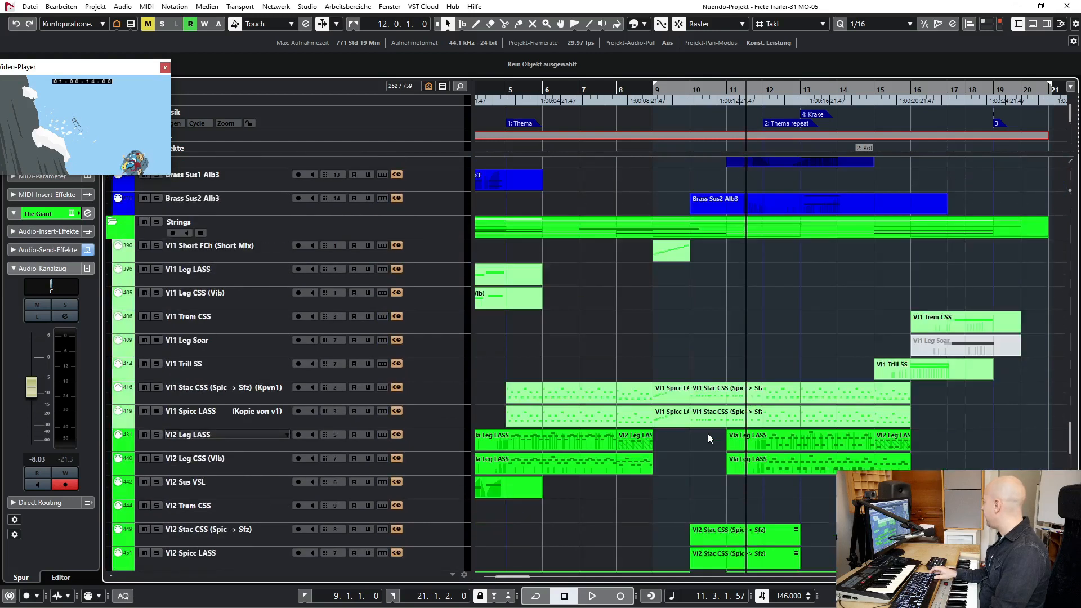
{"action": "scroll", "coordinate": [707, 433], "scroll_direction": "up", "scroll_amount": 3}
{"action": "left_click_drag", "start_coordinate": [643, 95], "coordinate": [618, 90]}
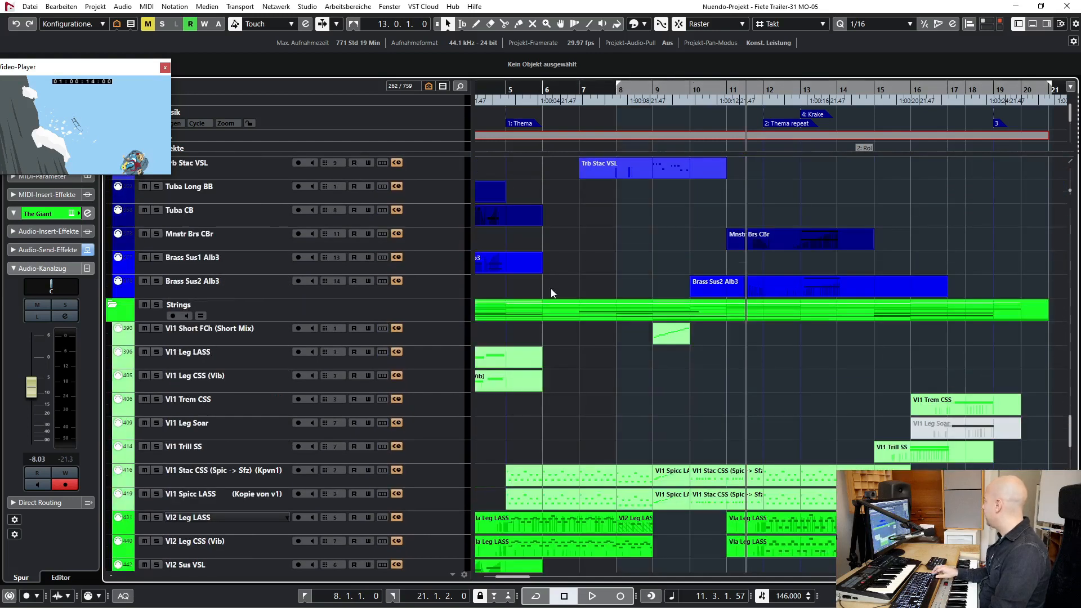
{"action": "left_click", "coordinate": [156, 305]}
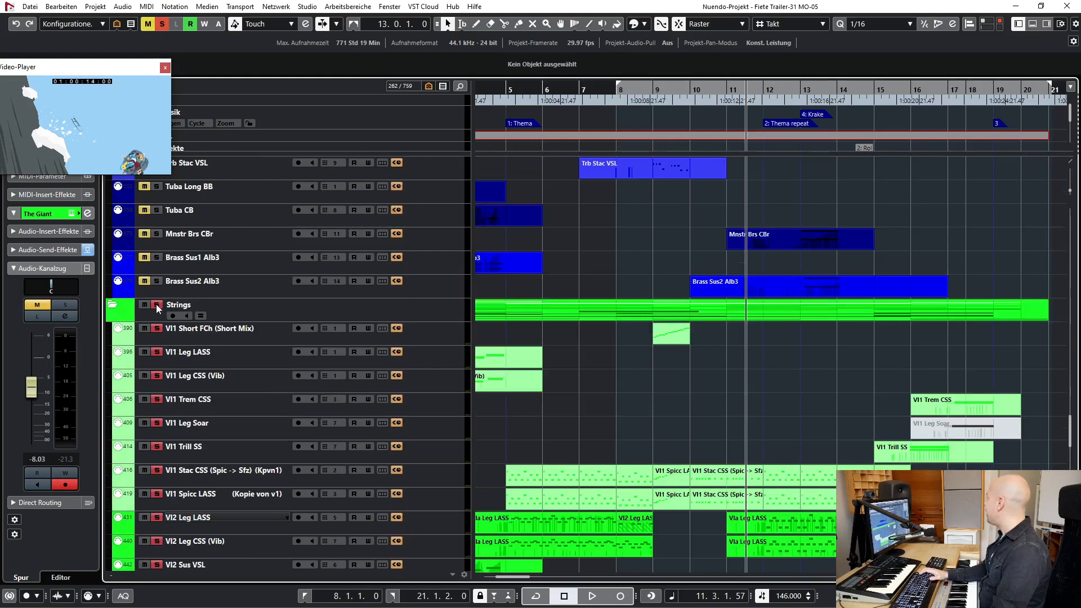
{"action": "key", "text": "KP_1"}
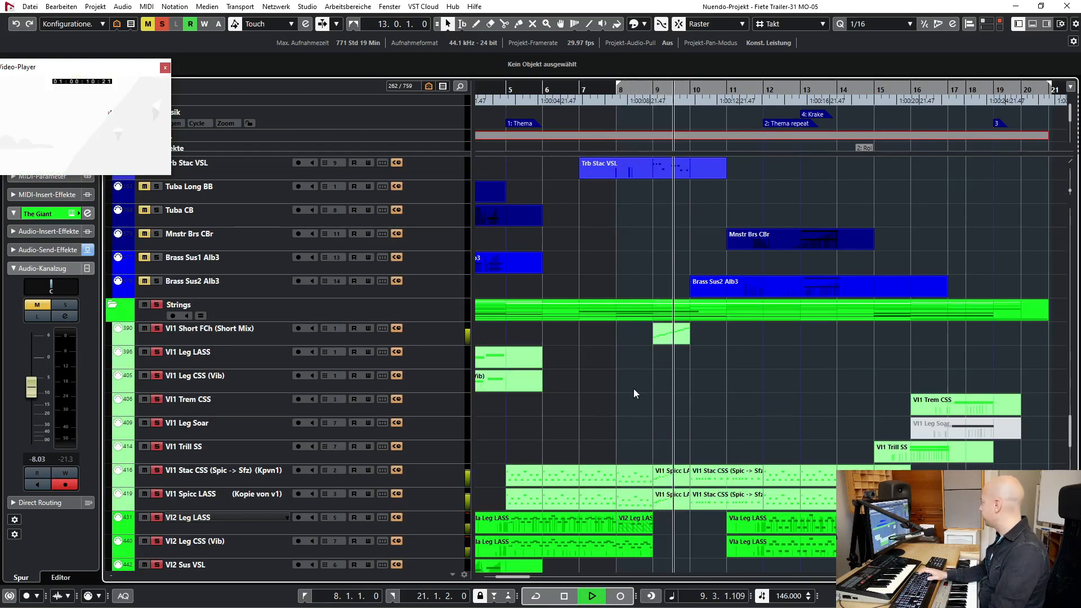
{"action": "key", "text": "space"}
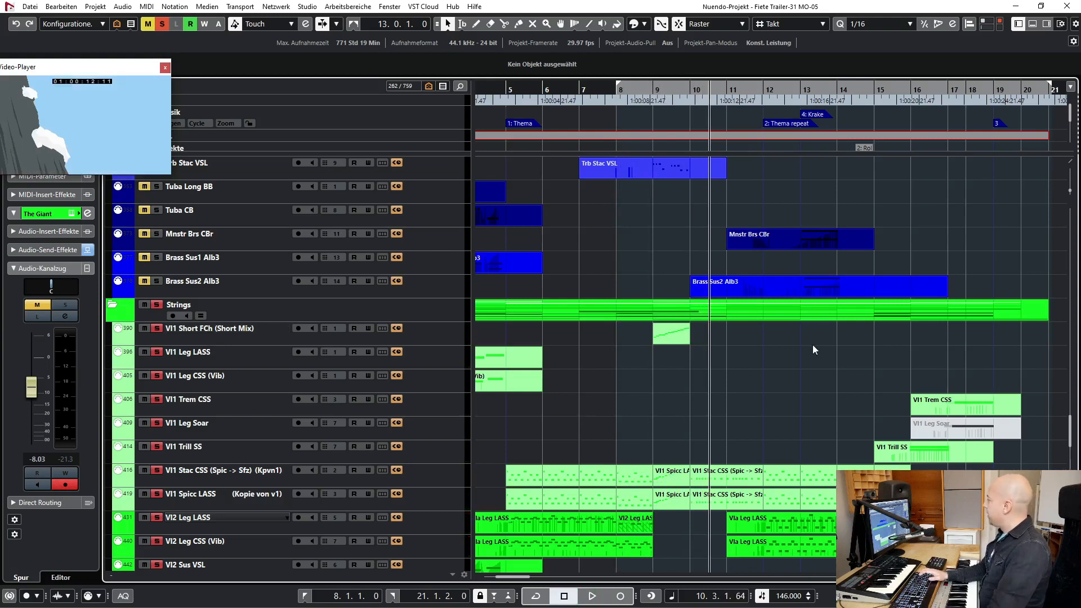
- Replay the soloed Strings folder from the left locator at bar 8 into bar 10
{"action": "left_click", "coordinate": [691, 95]}
{"action": "key", "text": "KP_1"}
{"action": "key", "text": "space"}
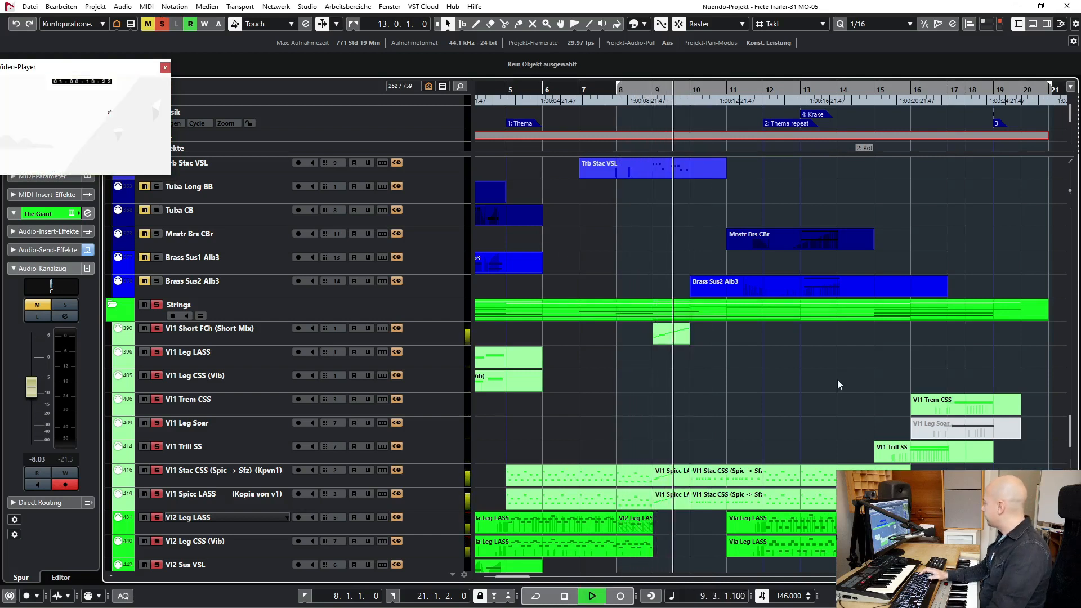
{"action": "key", "text": "space"}
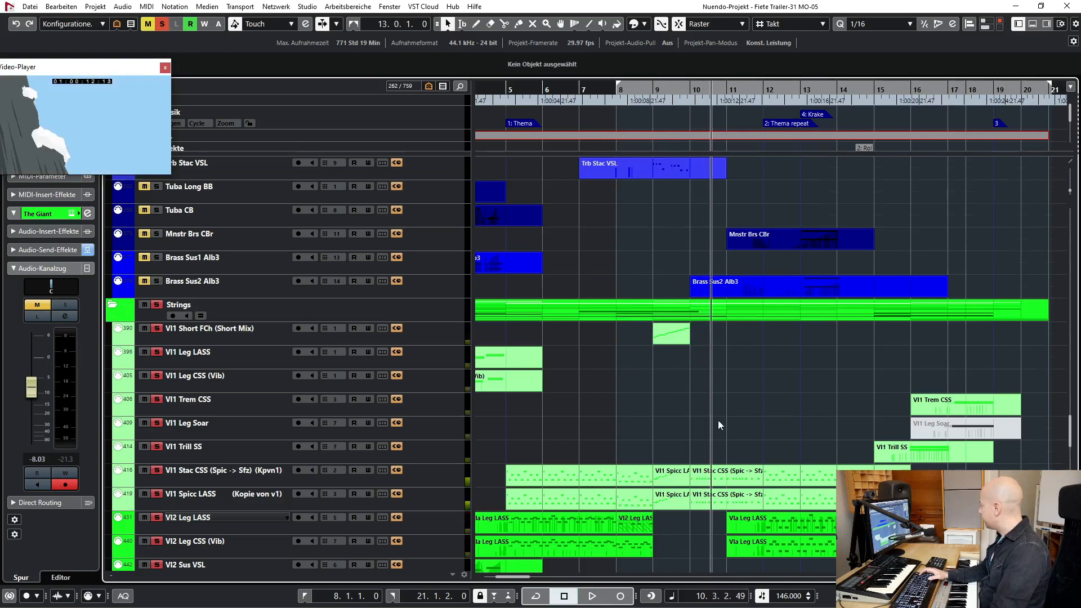
- Solo The Grandeur piano track and play it from bar 8 into bar 11
{"action": "scroll", "coordinate": [718, 418], "scroll_direction": "up", "scroll_amount": 15}
{"action": "scroll", "coordinate": [717, 418], "scroll_direction": "up", "scroll_amount": 15}
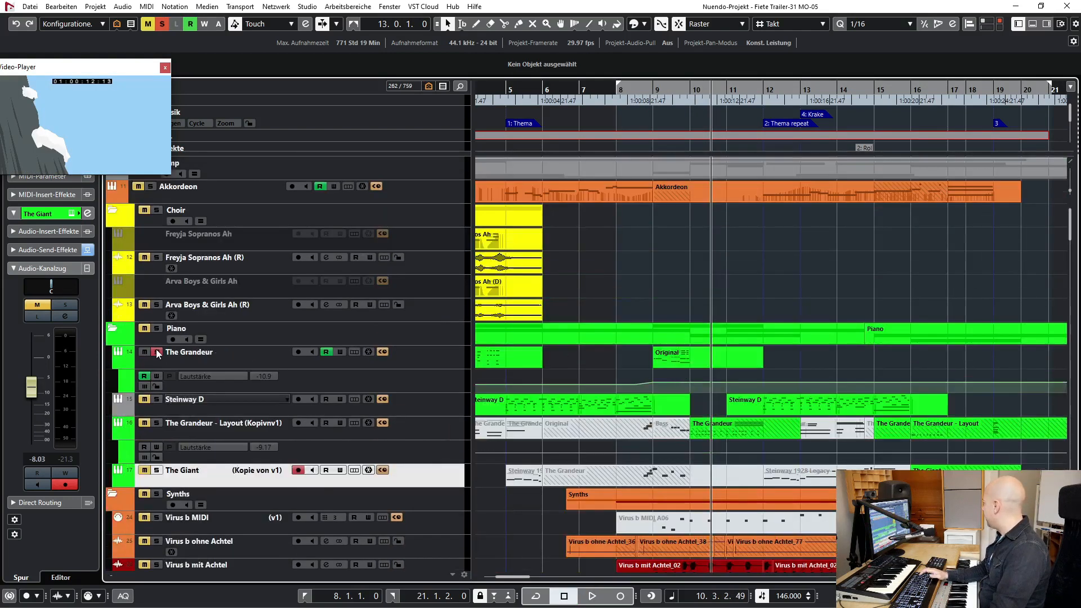
{"action": "key", "text": "KP_1"}
{"action": "key", "text": "space"}
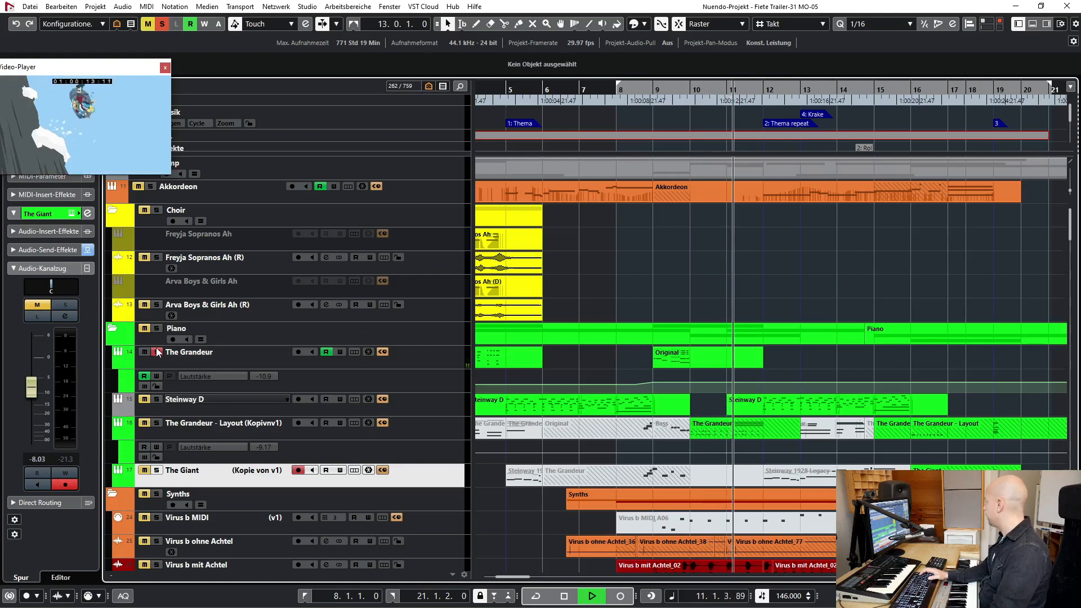
{"action": "key", "text": "space"}
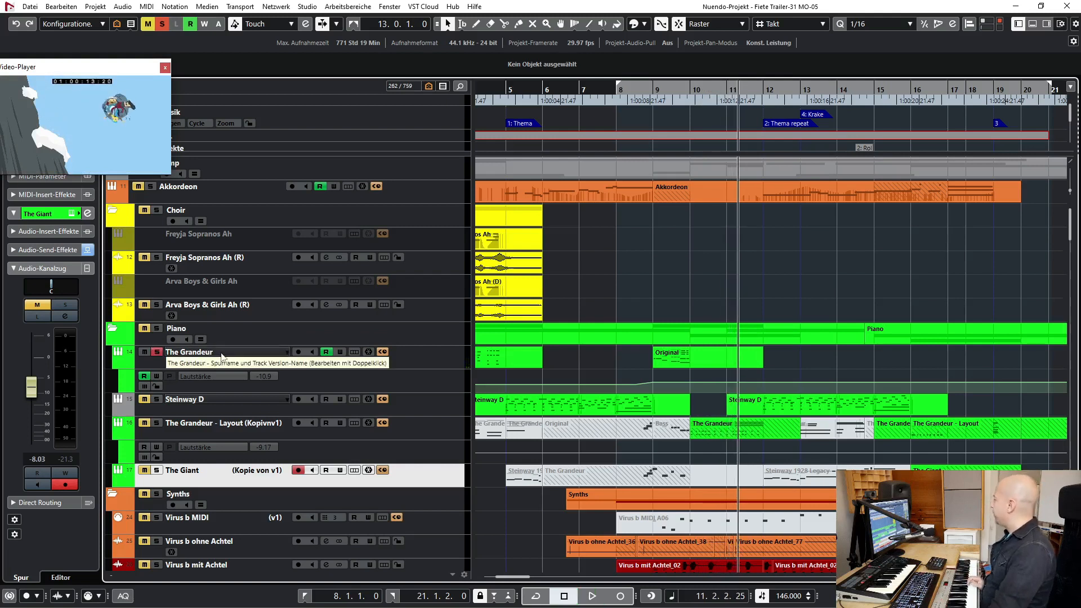
- Toggle The Grandeur's solo off and on, select its track, and clear all solos
{"action": "left_click", "coordinate": [156, 352]}
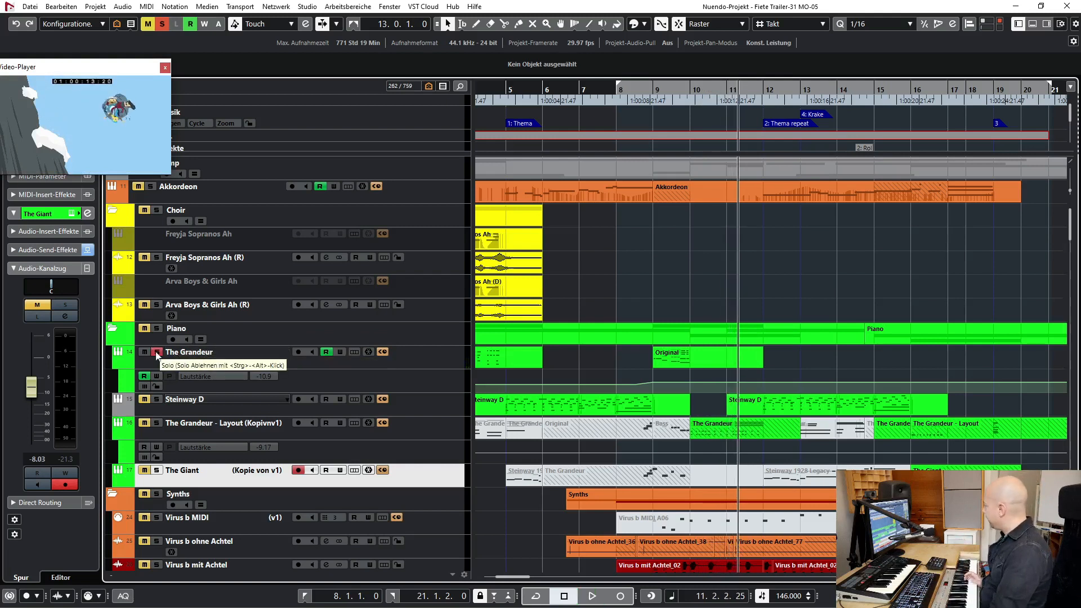
{"action": "left_click", "coordinate": [157, 352]}
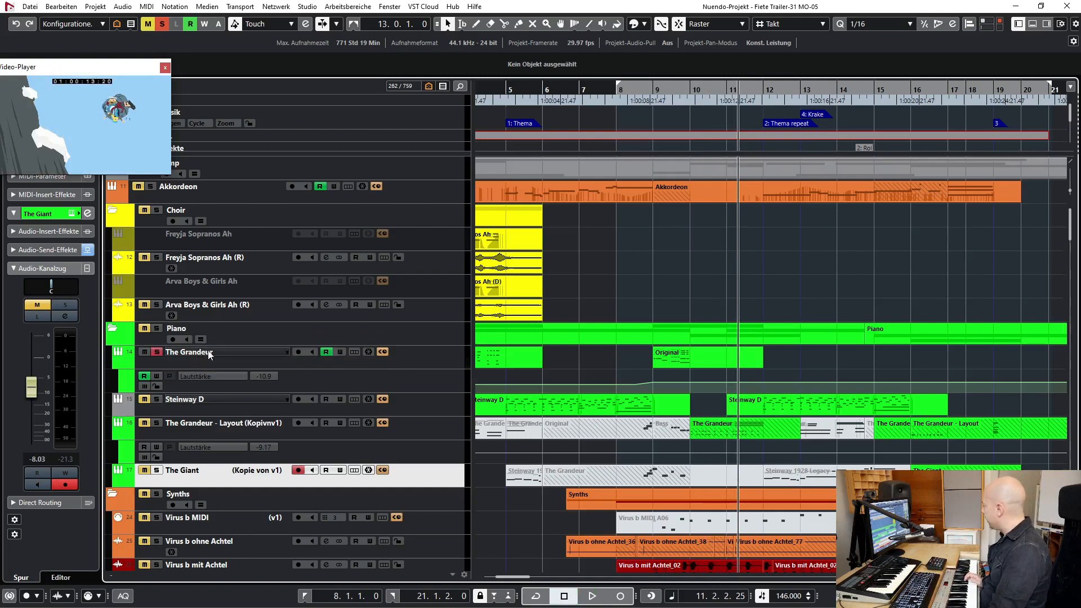
{"action": "left_click", "coordinate": [206, 351]}
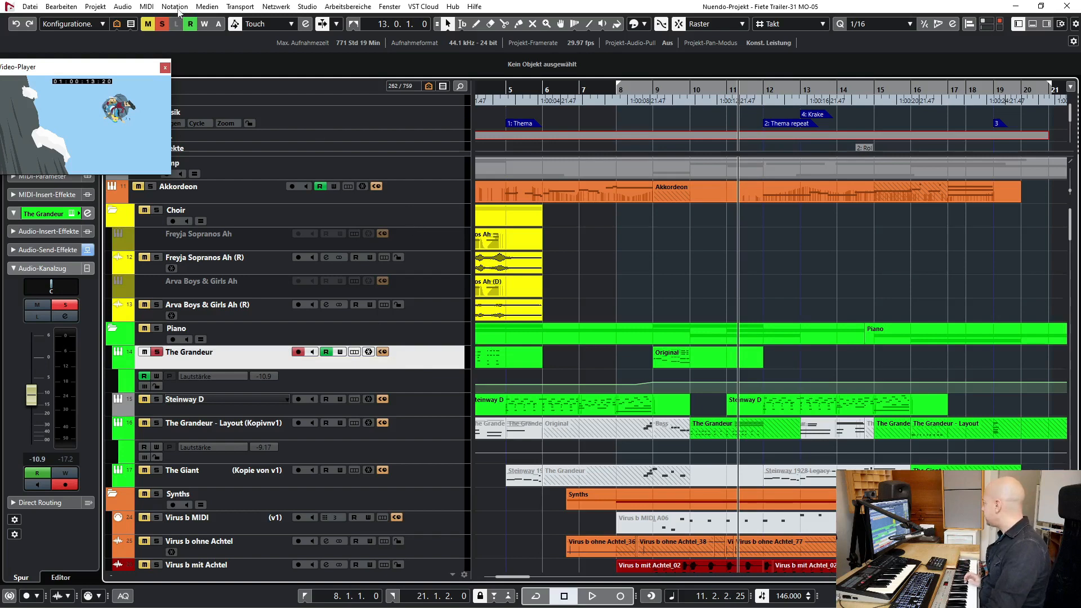
{"action": "left_click", "coordinate": [164, 25]}
- Solo the four cello legato tracks from Cello Leg VSL through Cello Leg Soar and play them from bar 8
{"action": "scroll", "coordinate": [394, 340], "scroll_direction": "down", "scroll_amount": 15}
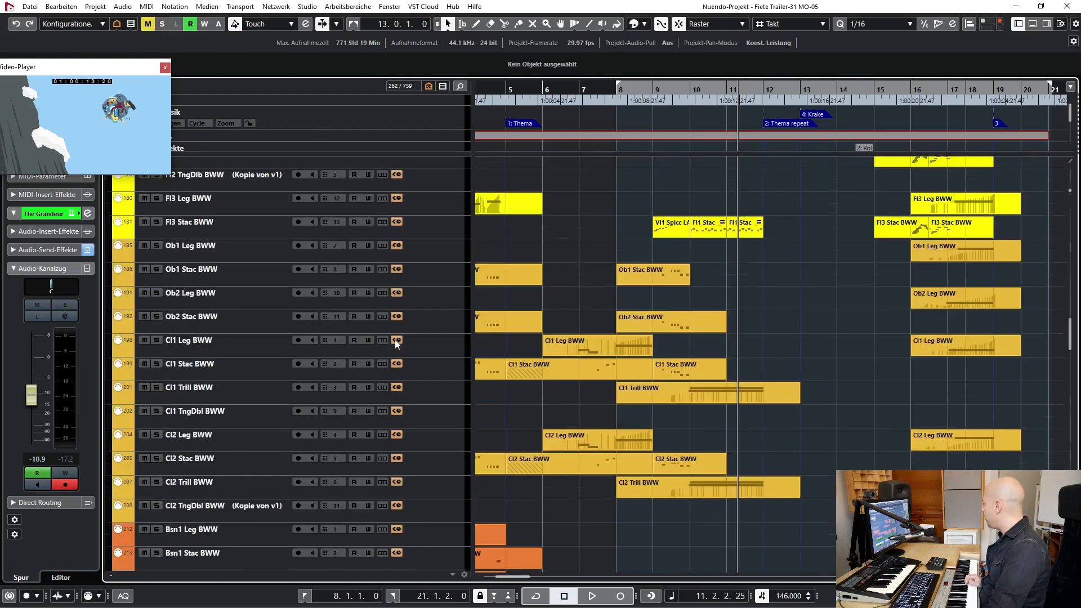
{"action": "scroll", "coordinate": [396, 344], "scroll_direction": "down", "scroll_amount": 12}
{"action": "scroll", "coordinate": [345, 384], "scroll_direction": "up", "scroll_amount": 3}
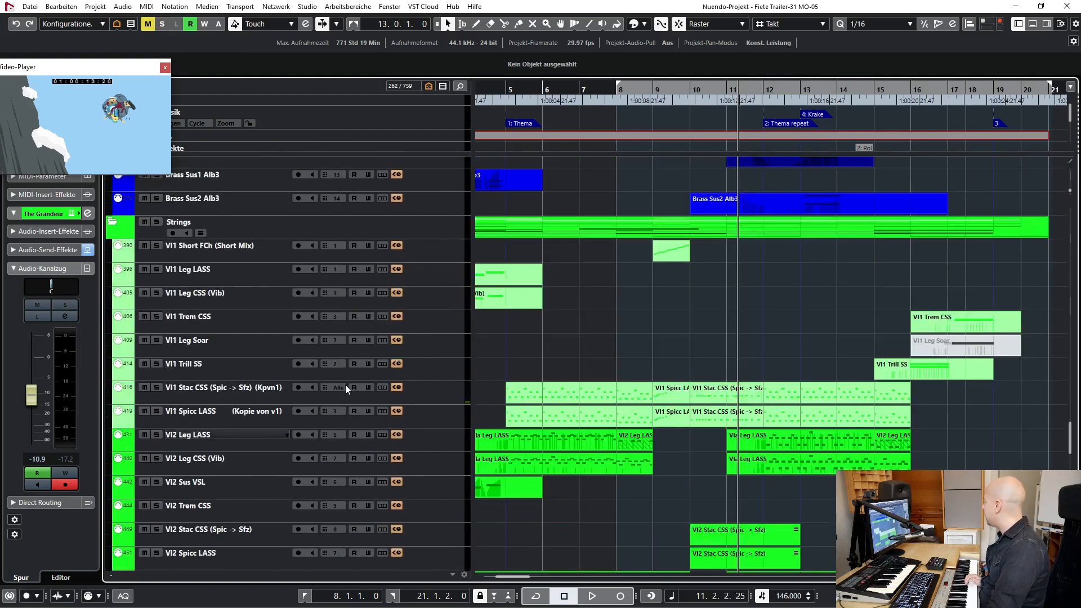
{"action": "scroll", "coordinate": [346, 384], "scroll_direction": "down", "scroll_amount": 1}
{"action": "scroll", "coordinate": [587, 385], "scroll_direction": "down", "scroll_amount": 5}
{"action": "left_click", "coordinate": [243, 394]}
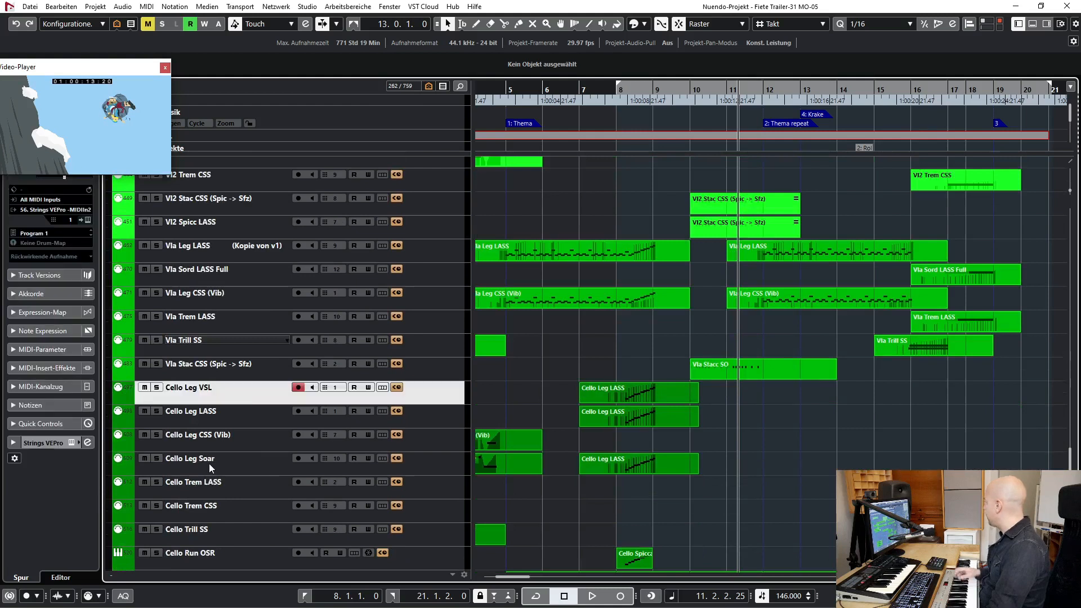
{"action": "left_click", "coordinate": [207, 462], "text": "shift"}
{"action": "key", "text": "s"}
{"action": "key", "text": "KP_1"}
{"action": "key", "text": "space"}
- Add Cello Run OSR to the cello solo during playback and stop in bar 9
{"action": "scroll", "coordinate": [206, 462], "scroll_direction": "down", "scroll_amount": 2}
{"action": "left_click", "coordinate": [160, 470]}
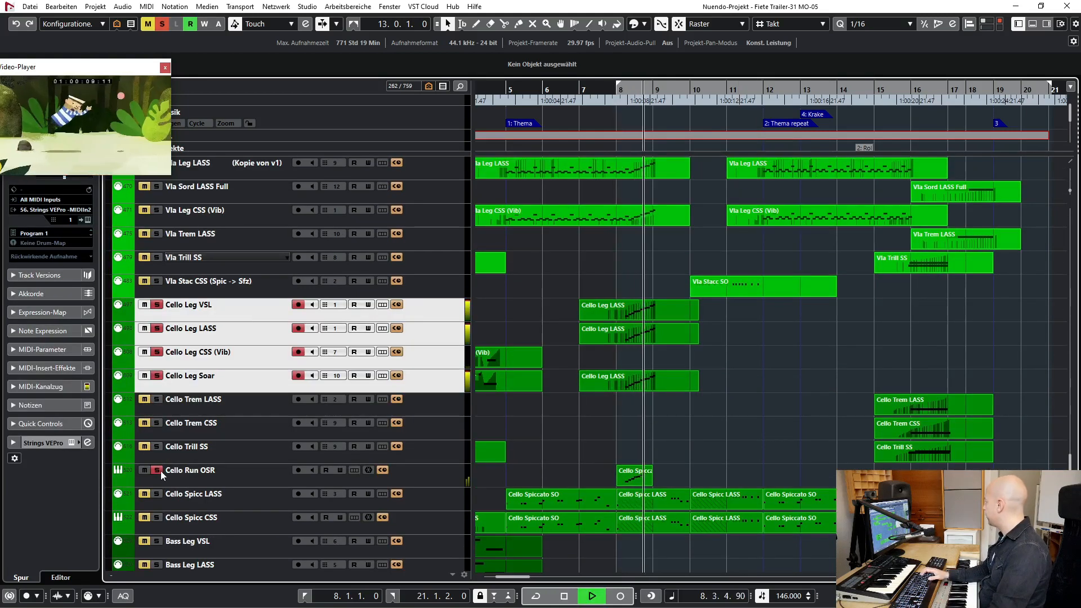
{"action": "key", "text": "space"}
- Solo Vl1 Short FCh (Short Mix), Vl1 Stac CSS and Vl1 Spicc LASS, and play them from bar 8 into bar 10
{"action": "scroll", "coordinate": [481, 396], "scroll_direction": "up", "scroll_amount": 3}
{"action": "scroll", "coordinate": [481, 397], "scroll_direction": "up", "scroll_amount": 4}
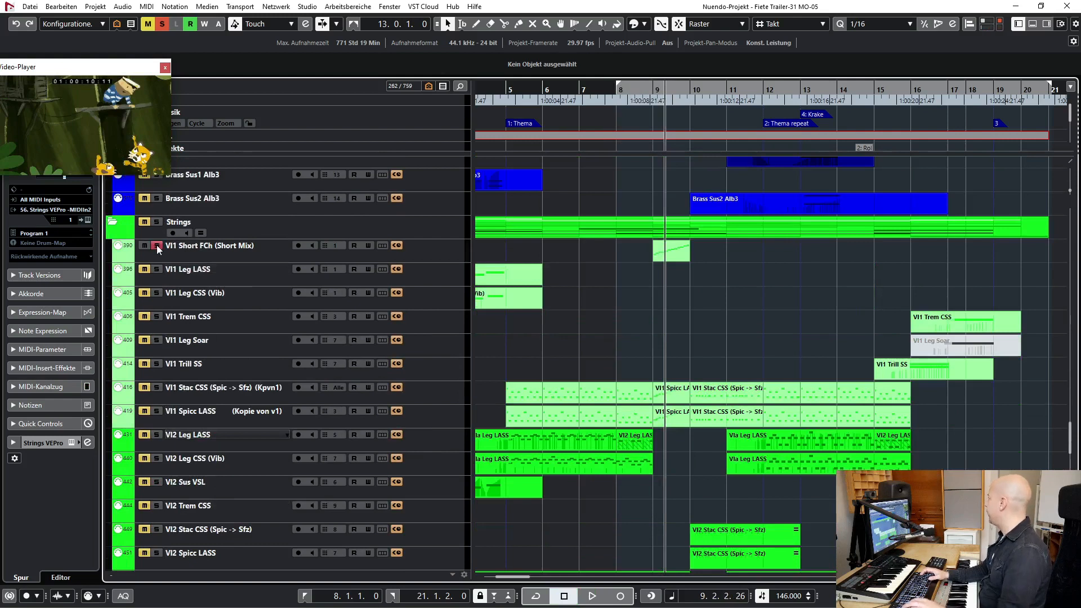
{"action": "left_click", "coordinate": [155, 411]}
{"action": "key", "text": "KP_1"}
{"action": "key", "text": "space"}
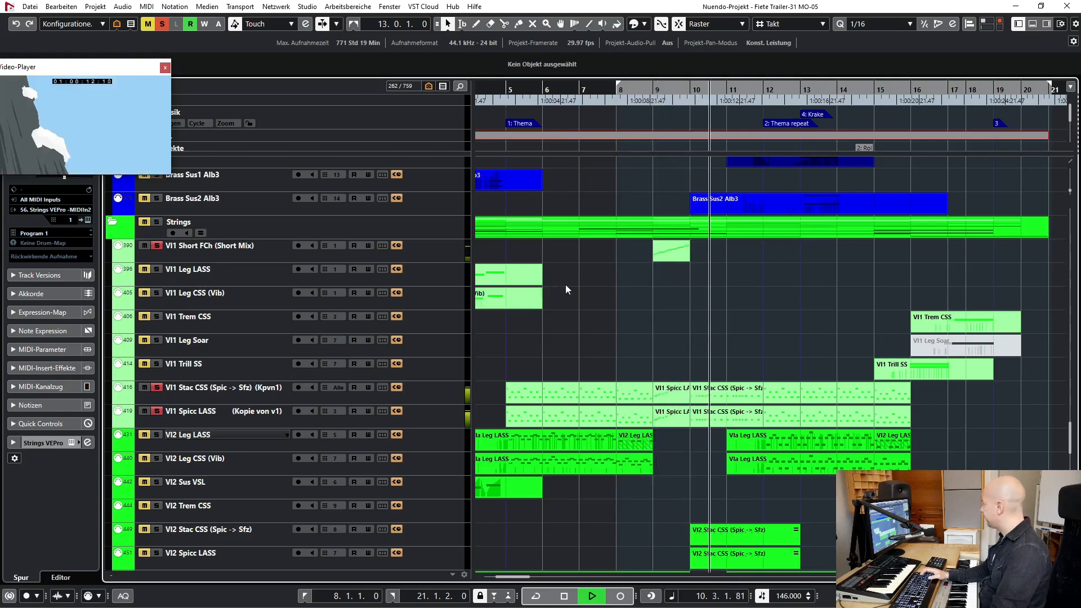
{"action": "key", "text": "space"}
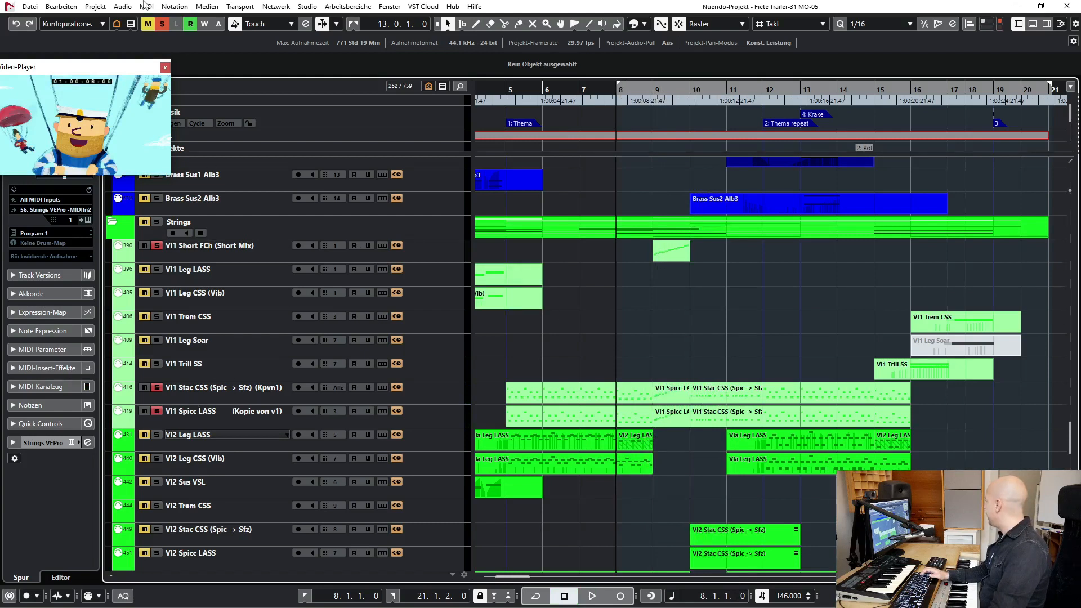
- Clear all solos, solo only the Vl1 Short FCh (Short Mix) track, and play it from bar 9
{"action": "left_click", "coordinate": [161, 25]}
{"action": "left_click", "coordinate": [248, 253]}
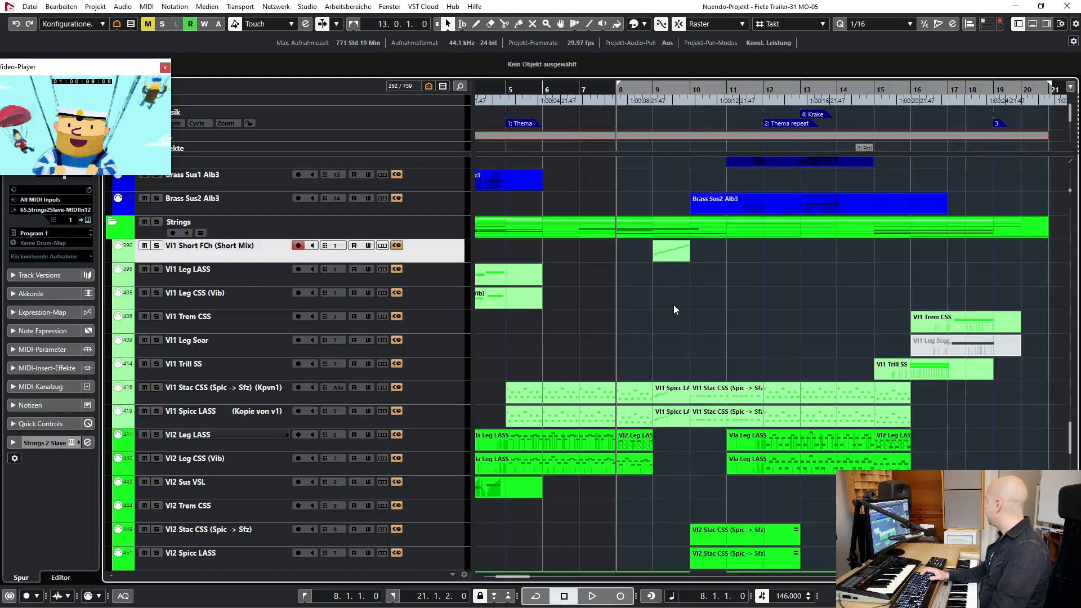
{"action": "key", "text": "s"}
{"action": "left_click", "coordinate": [653, 92]}
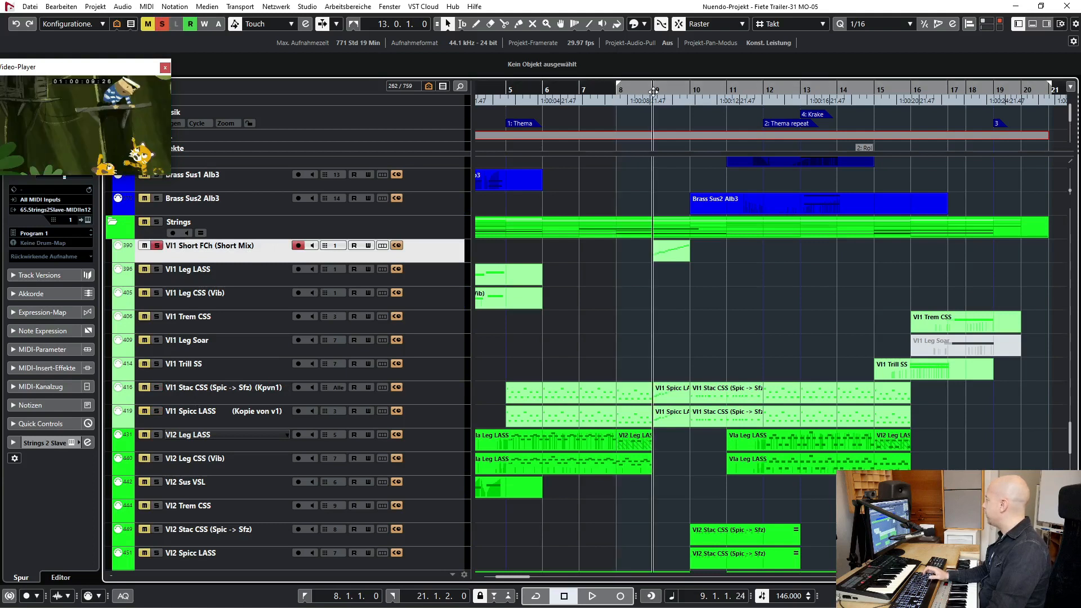
{"action": "key", "text": "space"}
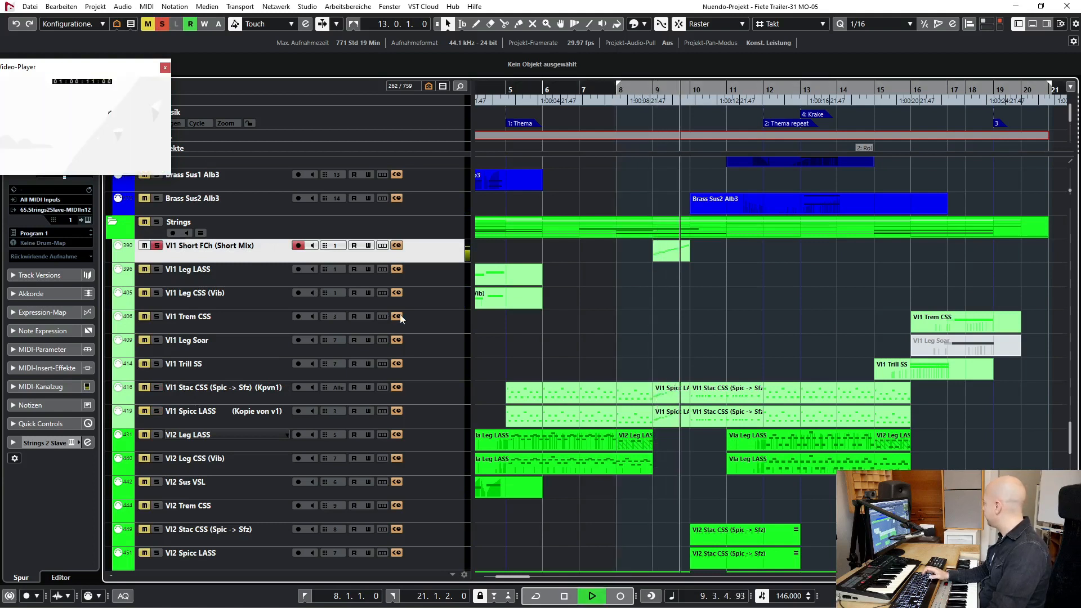
- Add Vl1 Stac CSS and Vl1 Spicc LASS to the solo, play them into bar 10, and clear all solos
{"action": "key", "text": "space"}
{"action": "left_click", "coordinate": [155, 387]}
{"action": "left_click", "coordinate": [161, 409]}
{"action": "key", "text": "KP_1"}
{"action": "key", "text": "space"}
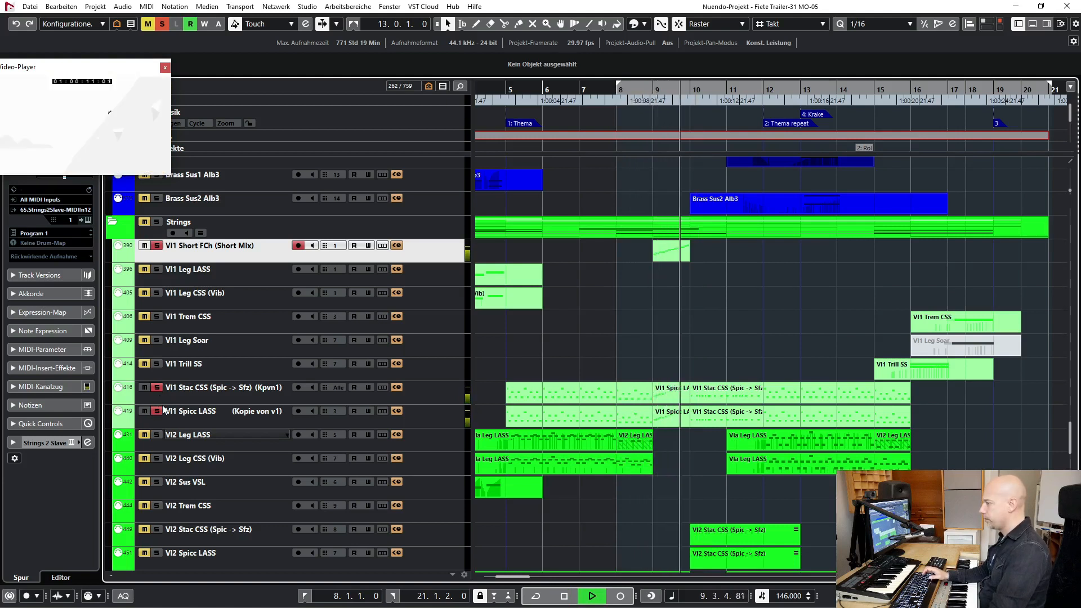
{"action": "key", "text": "space"}
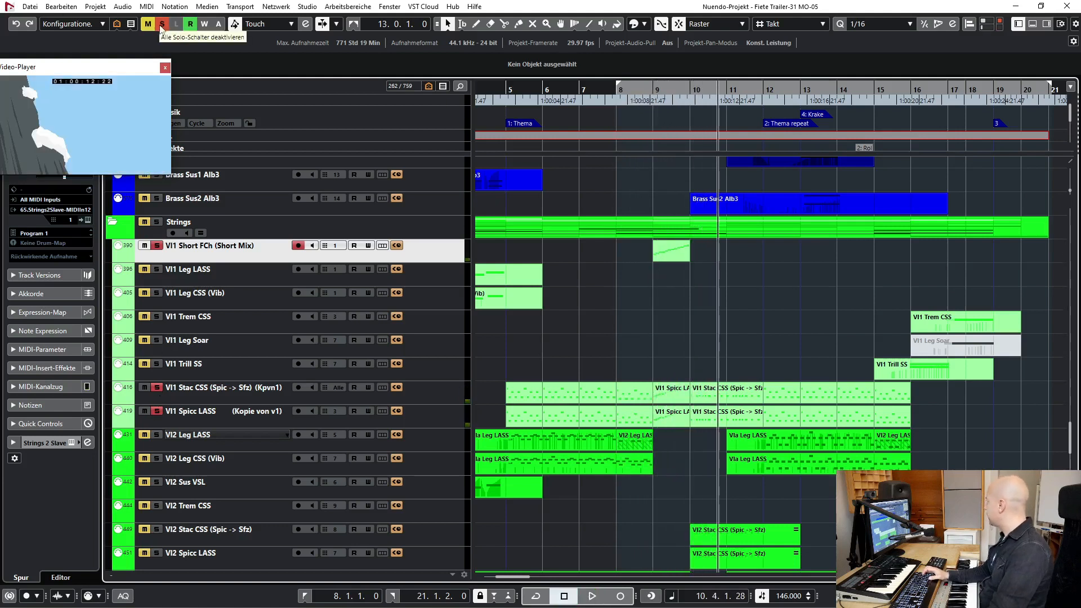
{"action": "left_click", "coordinate": [161, 25]}
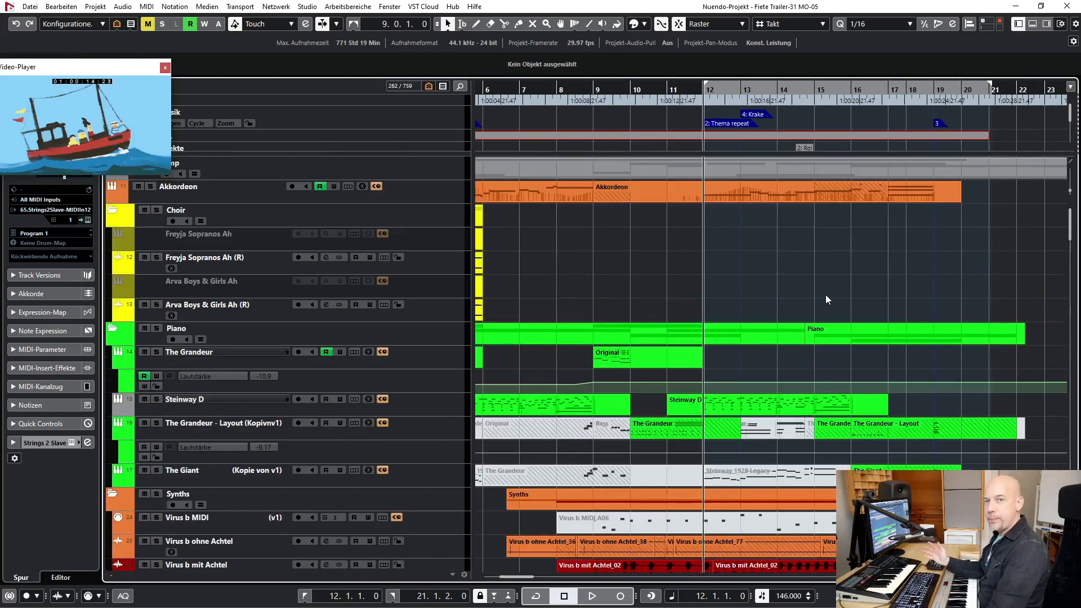
- Play the full arrangement from bar 12 into bar 17 while following the horn tracks in the Brass folder
{"action": "scroll", "coordinate": [575, 265], "scroll_direction": "down", "scroll_amount": 20}
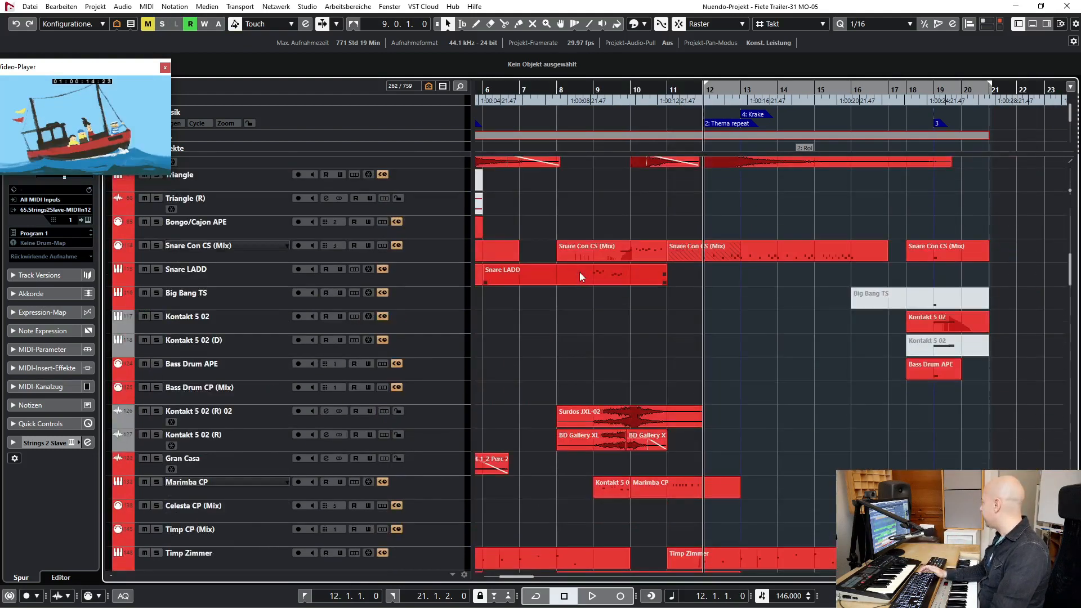
{"action": "scroll", "coordinate": [591, 261], "scroll_direction": "up", "scroll_amount": 1}
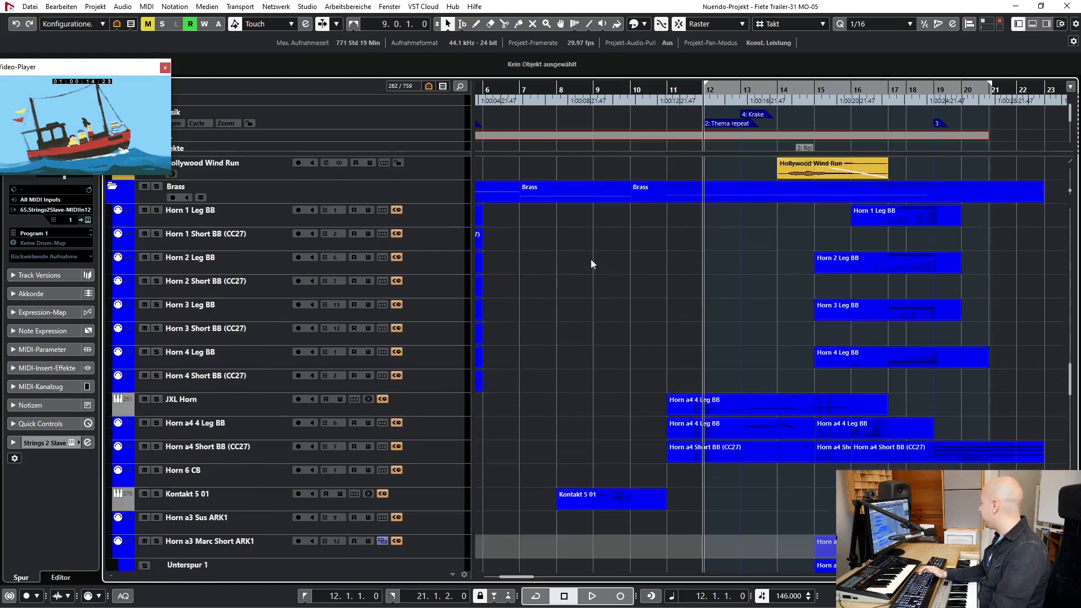
{"action": "key", "text": "space"}
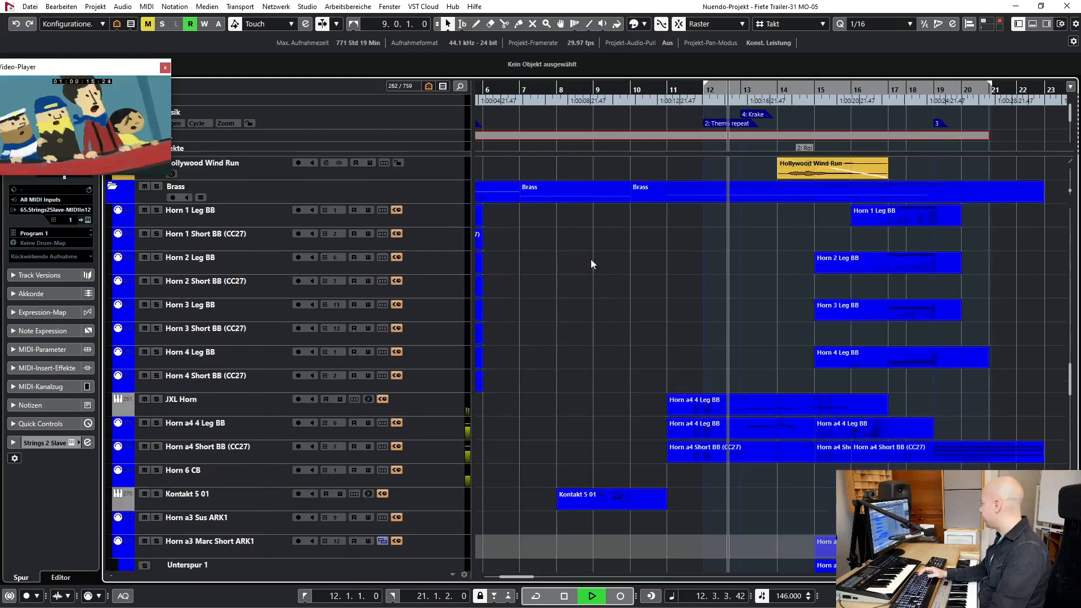
{"action": "scroll", "coordinate": [722, 323], "scroll_direction": "down", "scroll_amount": 2}
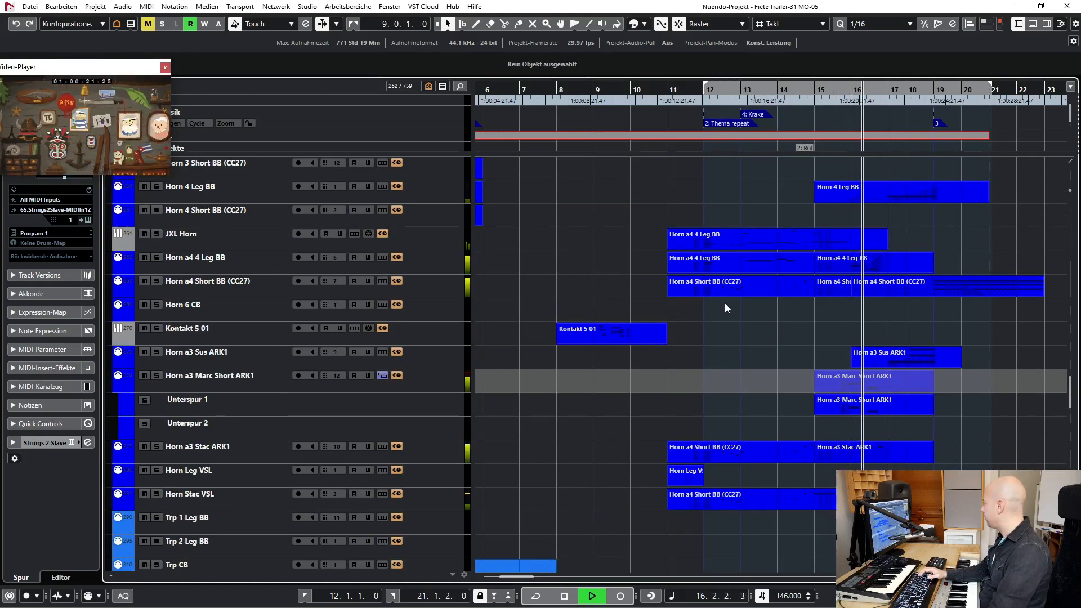
{"action": "key", "text": "space"}
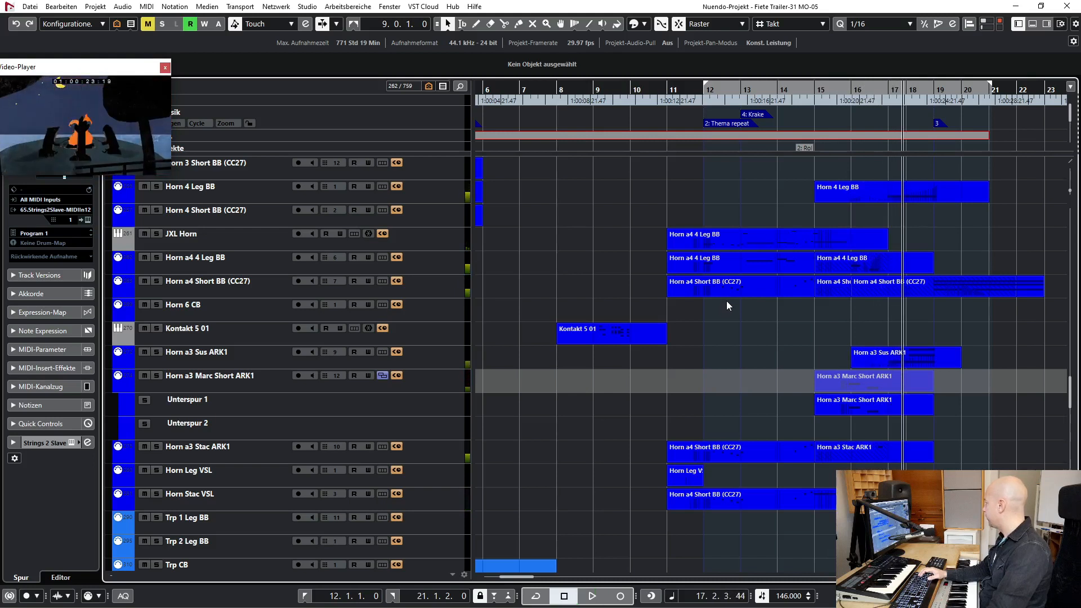
- Solo the whole Brass folder and start playback from bar 12
{"action": "scroll", "coordinate": [681, 329], "scroll_direction": "up", "scroll_amount": 10}
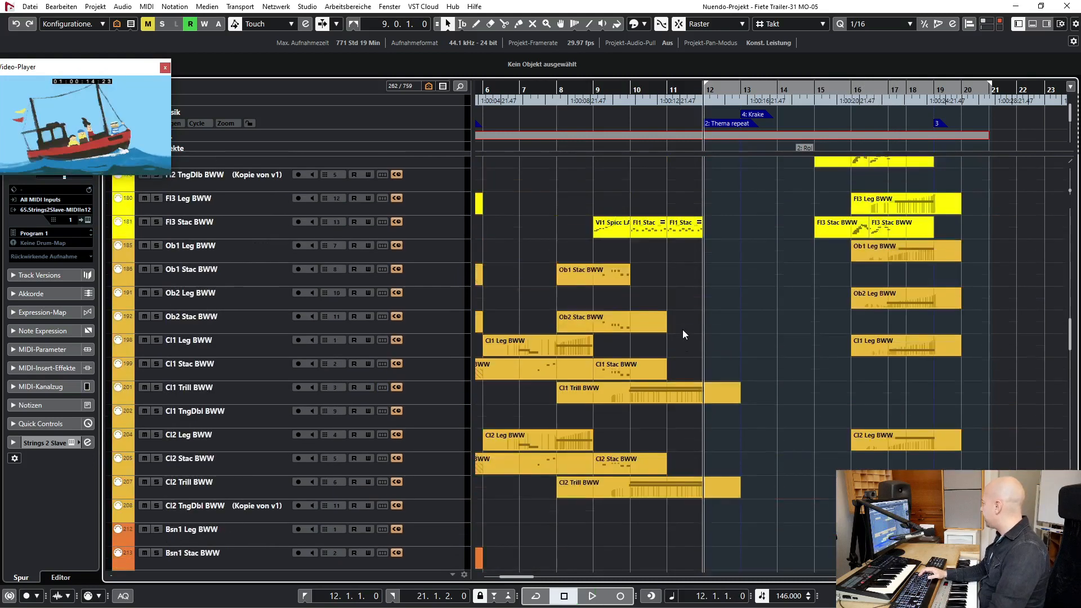
{"action": "scroll", "coordinate": [682, 329], "scroll_direction": "up", "scroll_amount": 15}
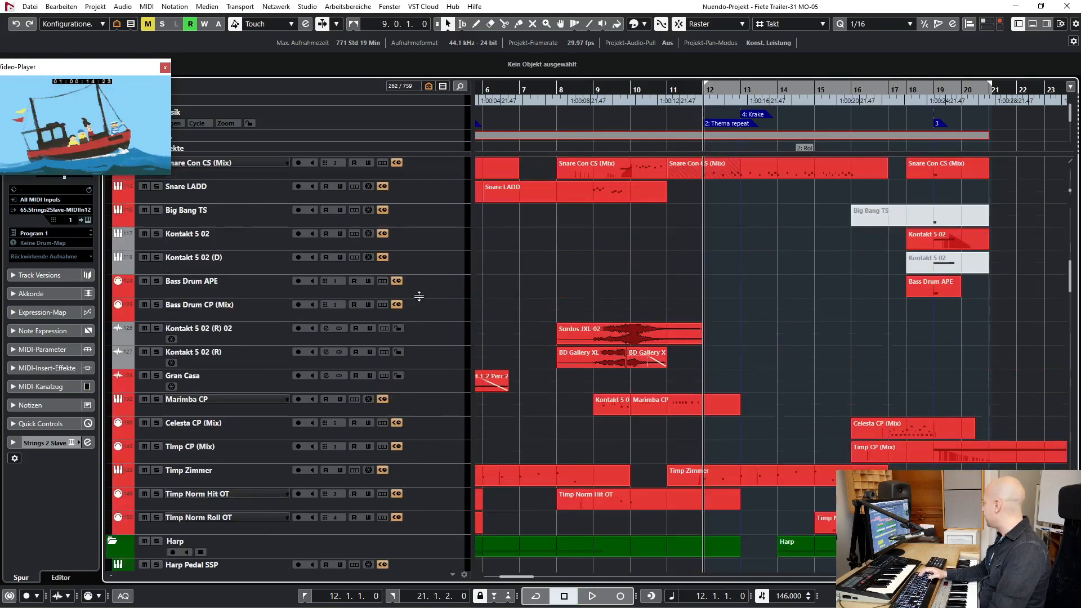
{"action": "scroll", "coordinate": [265, 234], "scroll_direction": "up", "scroll_amount": 8}
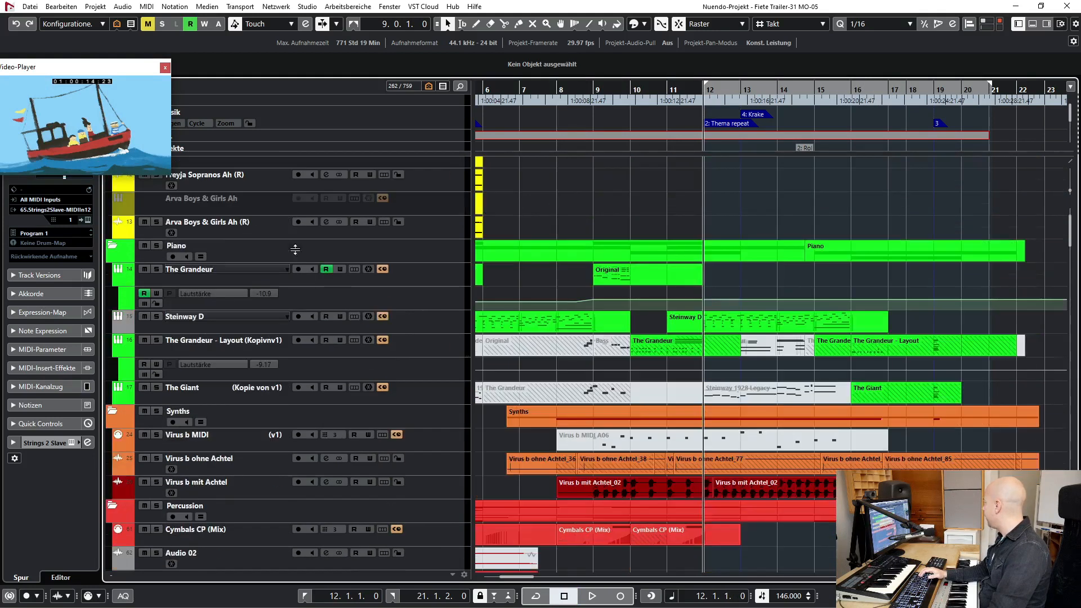
{"action": "left_click", "coordinate": [149, 188]}
{"action": "scroll", "coordinate": [249, 286], "scroll_direction": "down", "scroll_amount": 20}
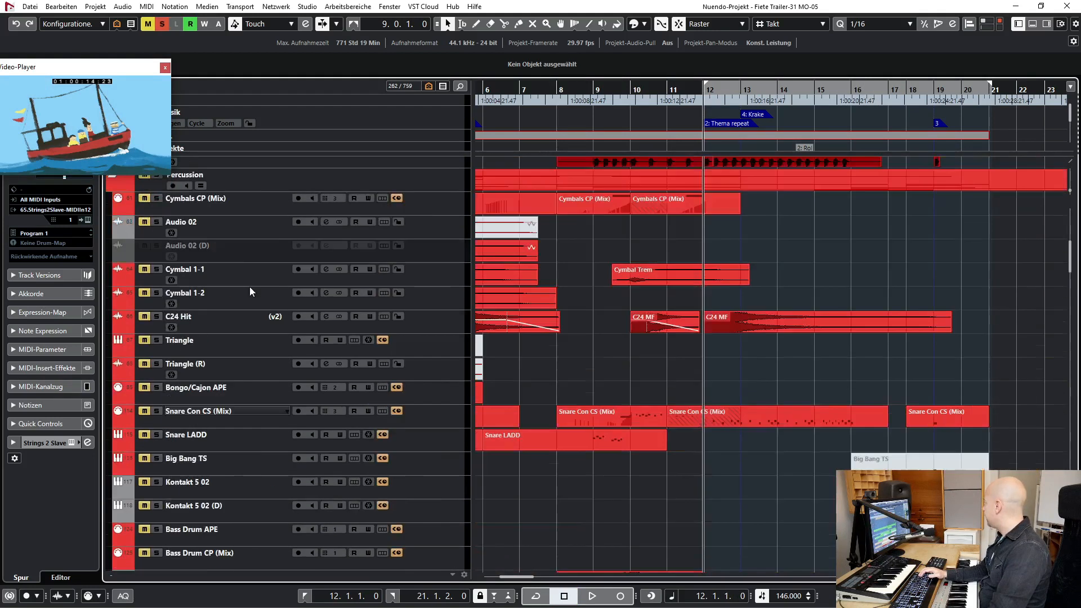
{"action": "scroll", "coordinate": [249, 286], "scroll_direction": "down", "scroll_amount": 10}
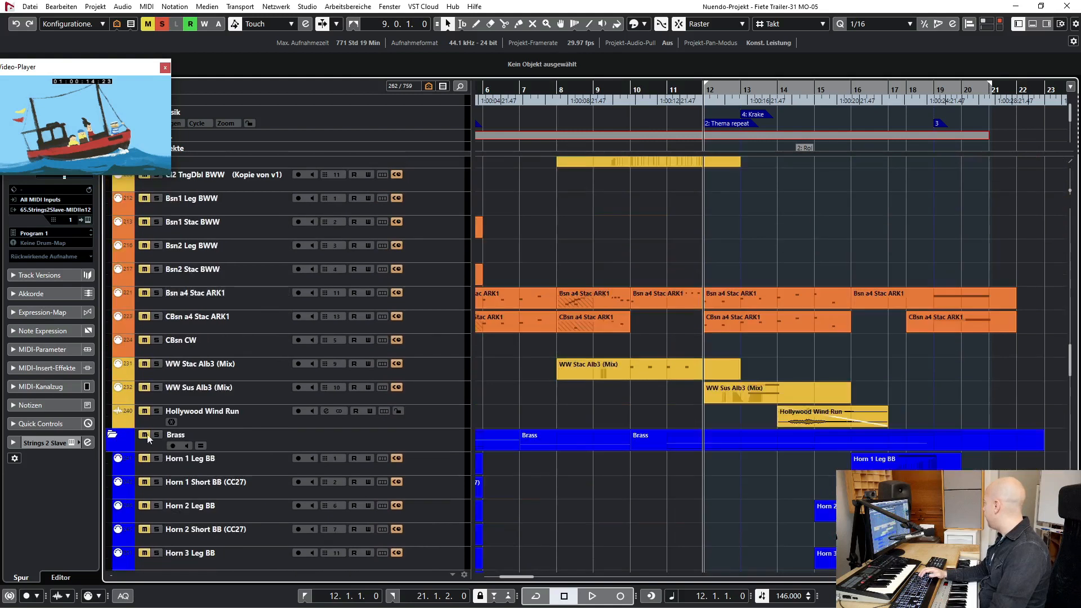
{"action": "key", "text": "space"}
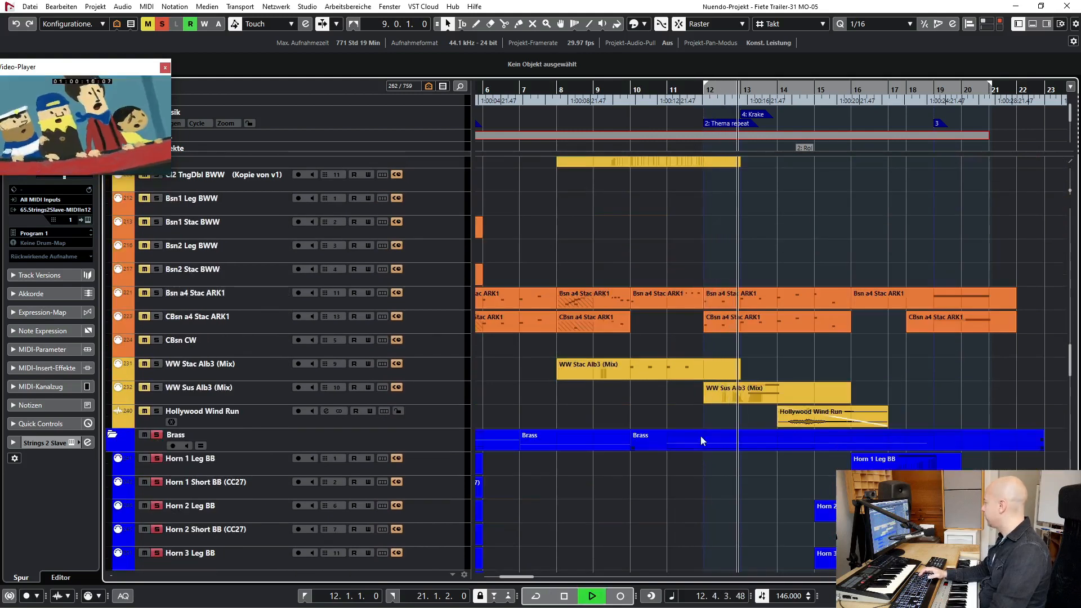
- Let the soloed brass play through to bar 19, stop playback, and clear all solos
{"action": "scroll", "coordinate": [747, 387], "scroll_direction": "down", "scroll_amount": 5}
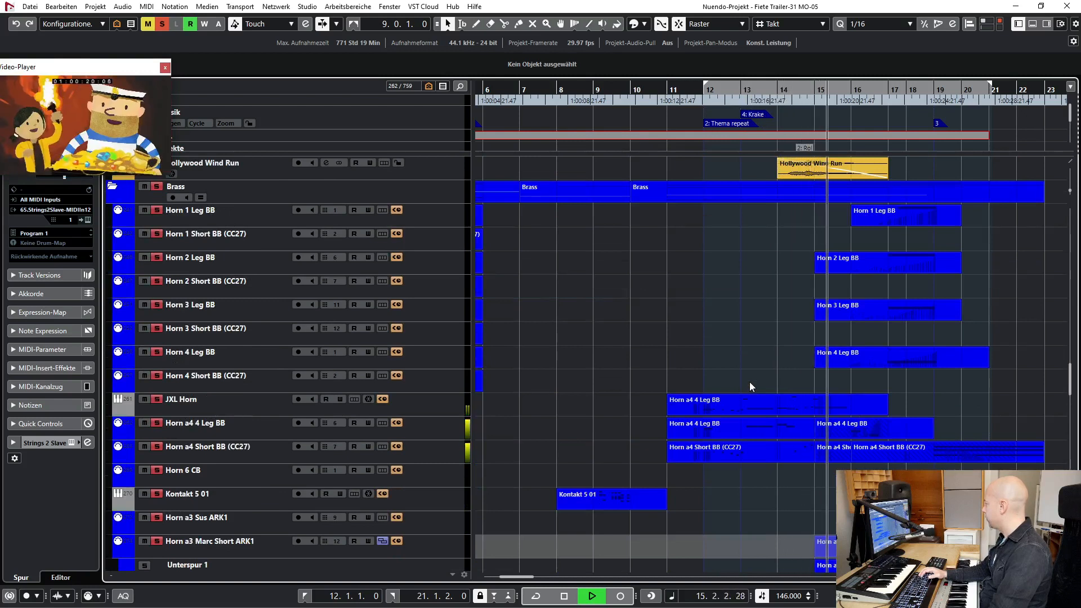
{"action": "scroll", "coordinate": [638, 326], "scroll_direction": "up", "scroll_amount": 6}
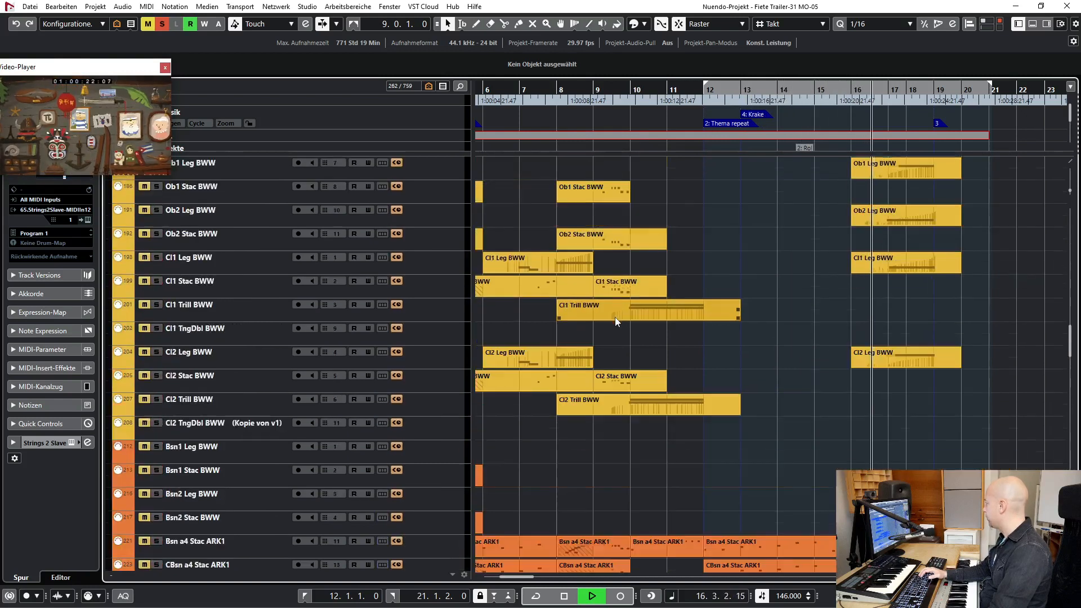
{"action": "scroll", "coordinate": [462, 240], "scroll_direction": "up", "scroll_amount": 7}
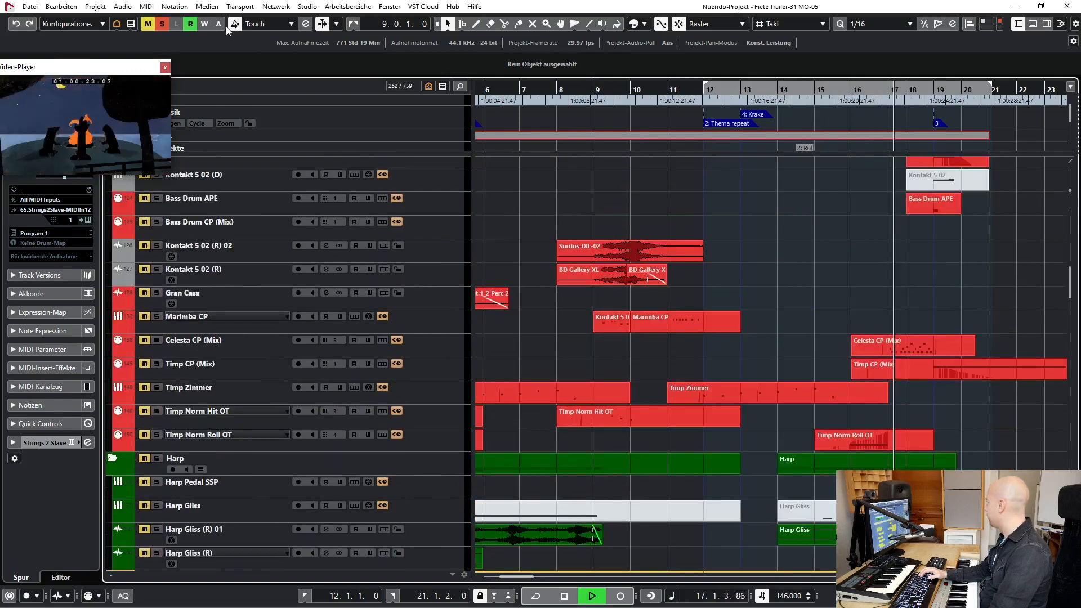
{"action": "key", "text": "space"}
{"action": "left_click", "coordinate": [162, 24]}
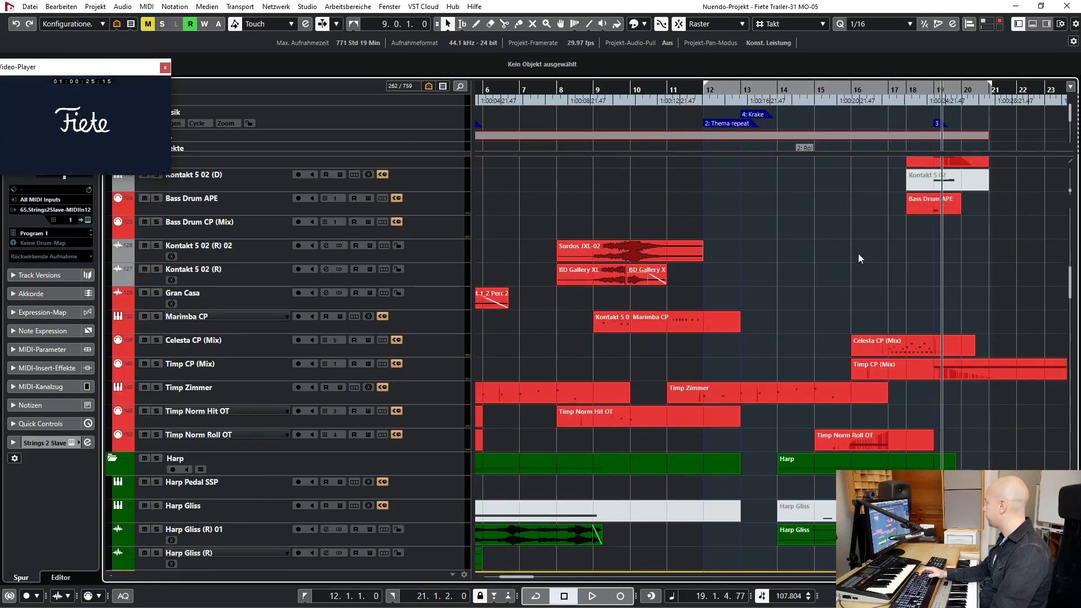
- Select the JXL Horn, Horn a4 4 Leg BB and Horn a4 Short BB (CC27) tracks one after another
{"action": "scroll", "coordinate": [858, 254], "scroll_direction": "down", "scroll_amount": 10}
{"action": "left_click", "coordinate": [211, 241]}
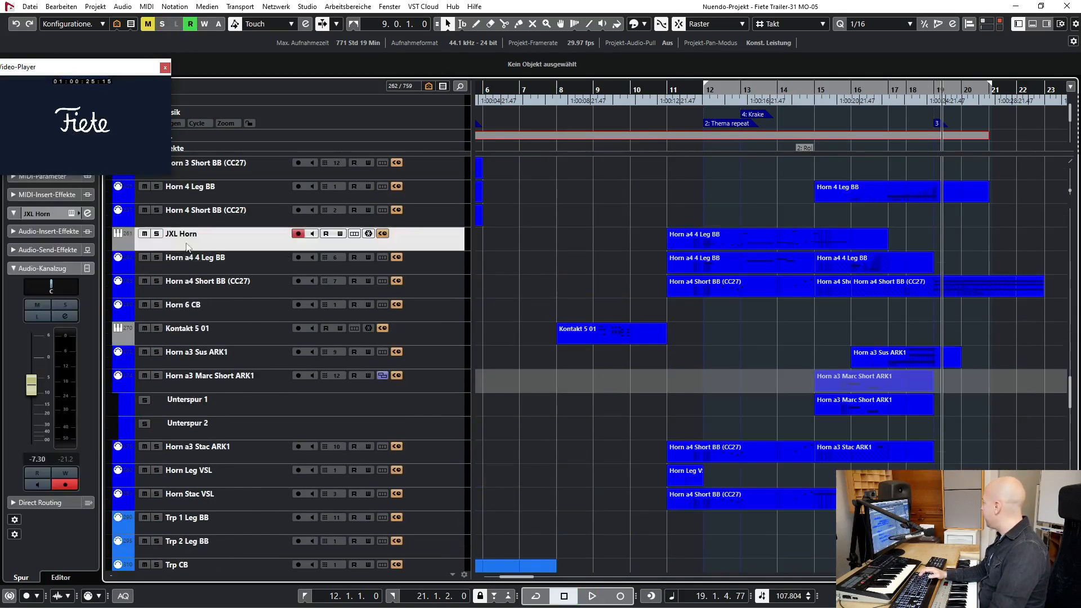
{"action": "left_click", "coordinate": [220, 268]}
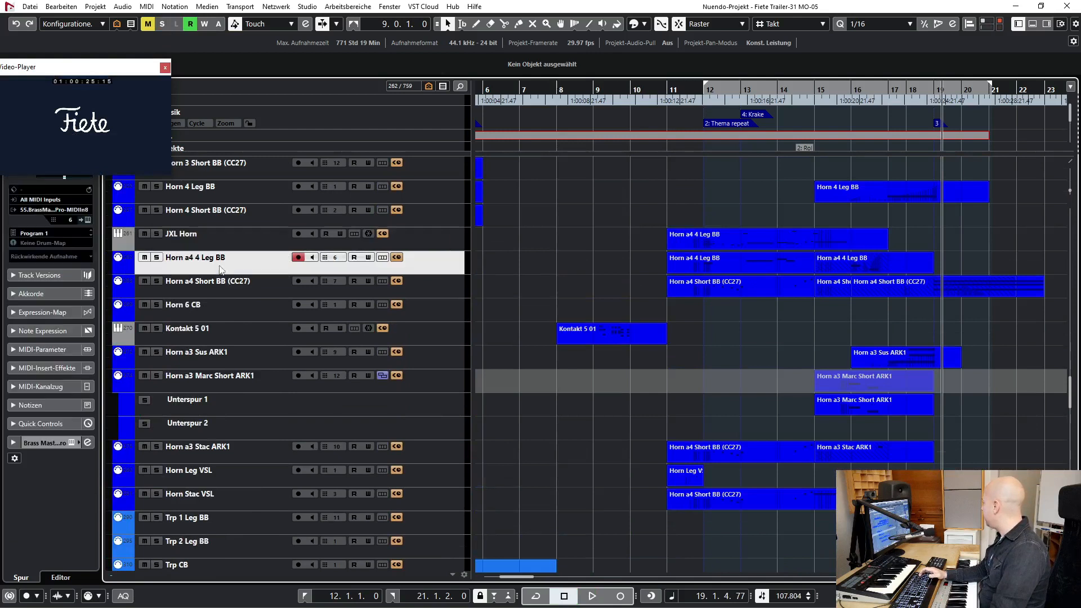
{"action": "left_click", "coordinate": [242, 284]}
{"action": "scroll", "coordinate": [241, 282], "scroll_direction": "up", "scroll_amount": 4}
{"action": "scroll", "coordinate": [240, 283], "scroll_direction": "down", "scroll_amount": 4}
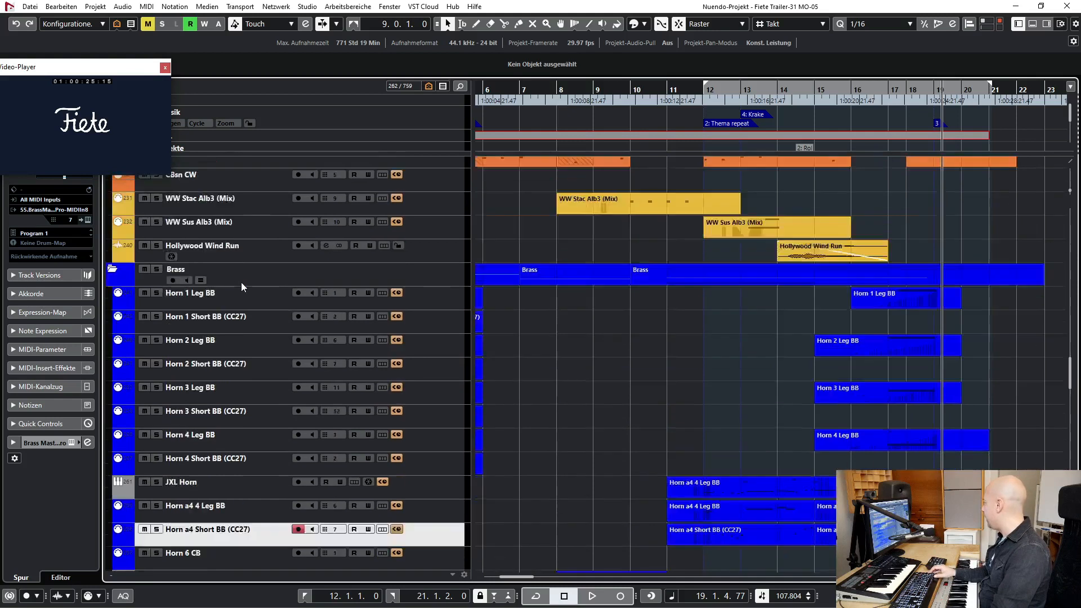
- Open the Kontakt instrument of the Kontakt 5 01 track to view its loaded brass patch, and close it
{"action": "left_click", "coordinate": [218, 331]}
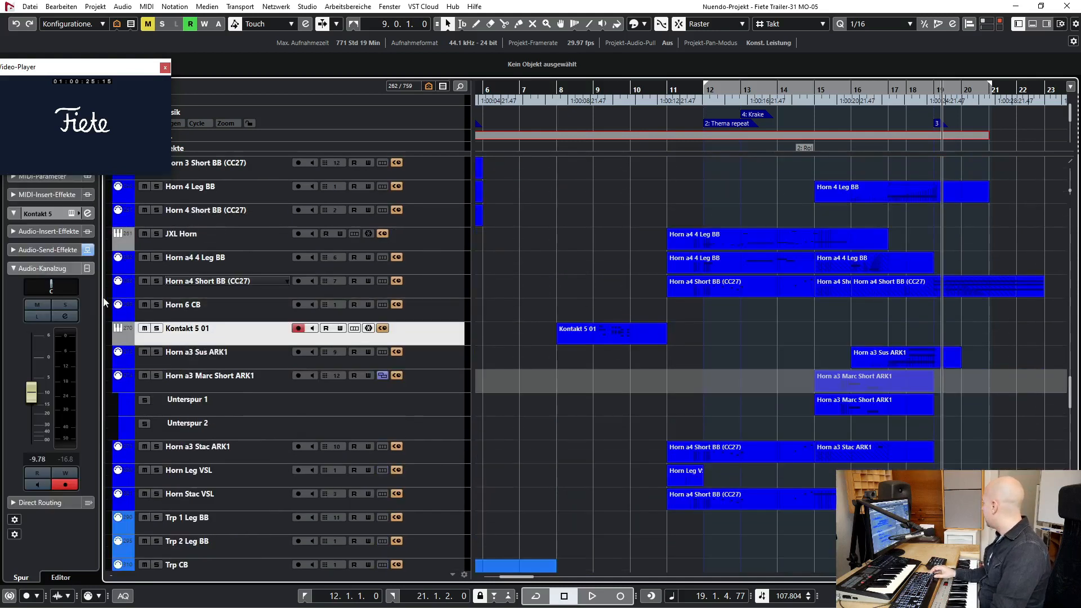
{"action": "left_click", "coordinate": [72, 214]}
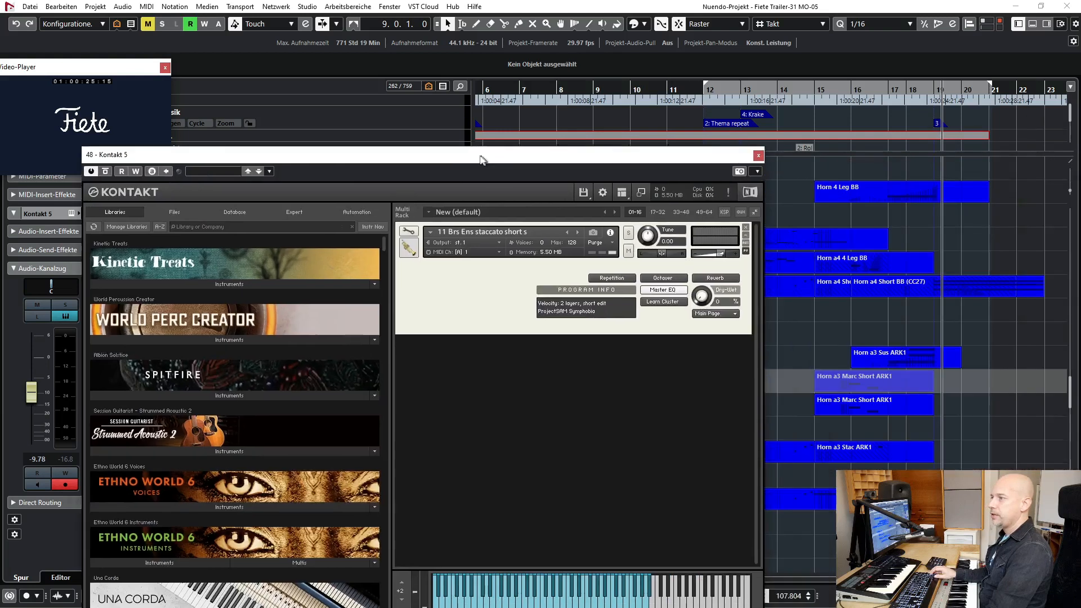
{"action": "left_click_drag", "start_coordinate": [484, 160], "coordinate": [405, 159]}
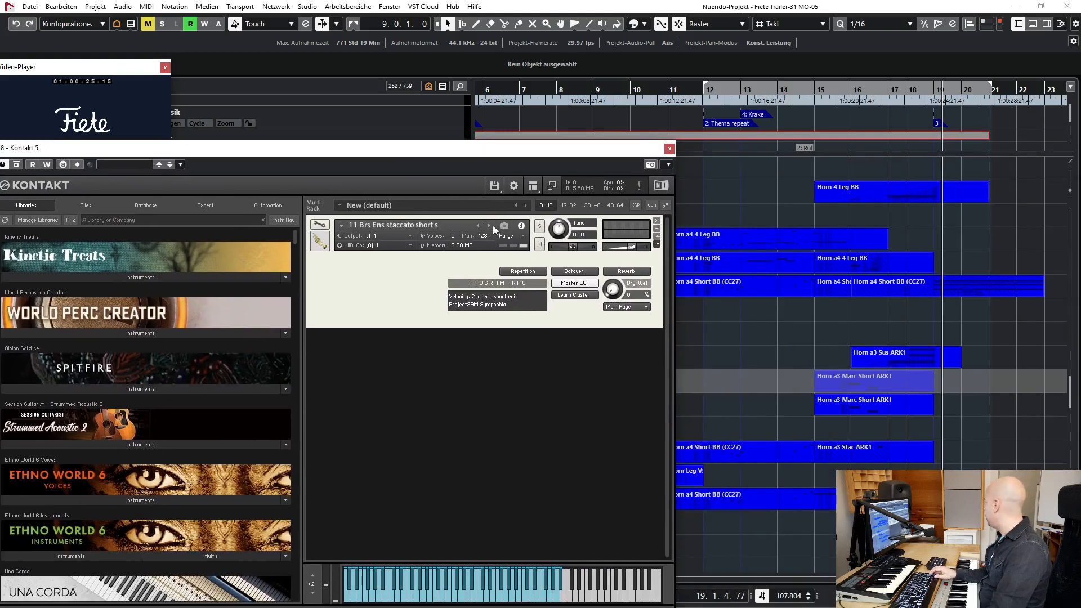
{"action": "left_click", "coordinate": [669, 149]}
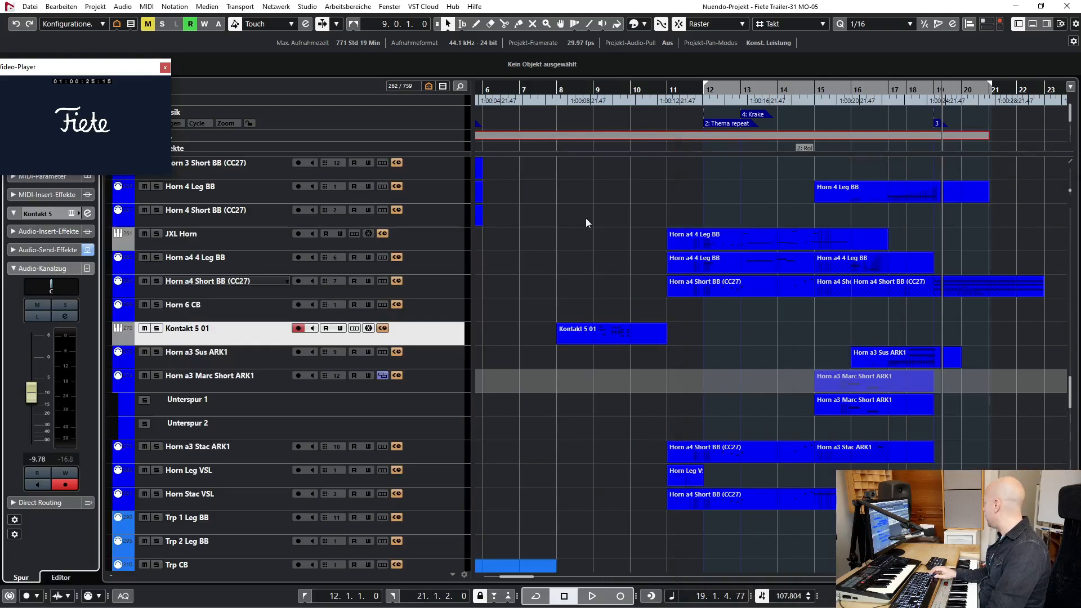
- Select the Horn a3 Stac ARK1, Horn Leg VSL, Horn Stac VSL and Trb CB tracks one after another
{"action": "scroll", "coordinate": [664, 328], "scroll_direction": "down", "scroll_amount": 3}
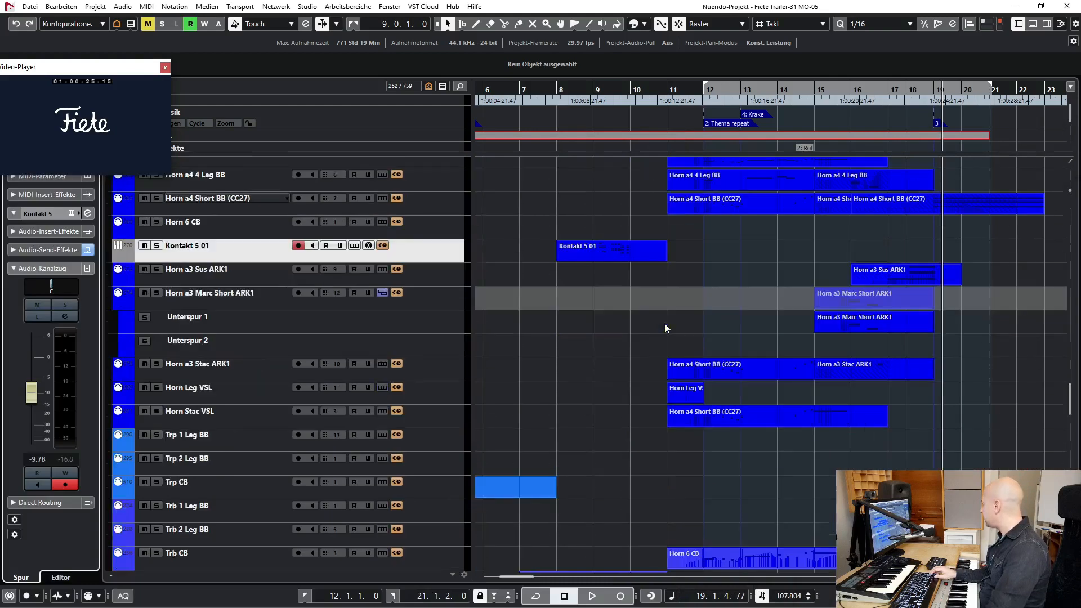
{"action": "left_click", "coordinate": [225, 363]}
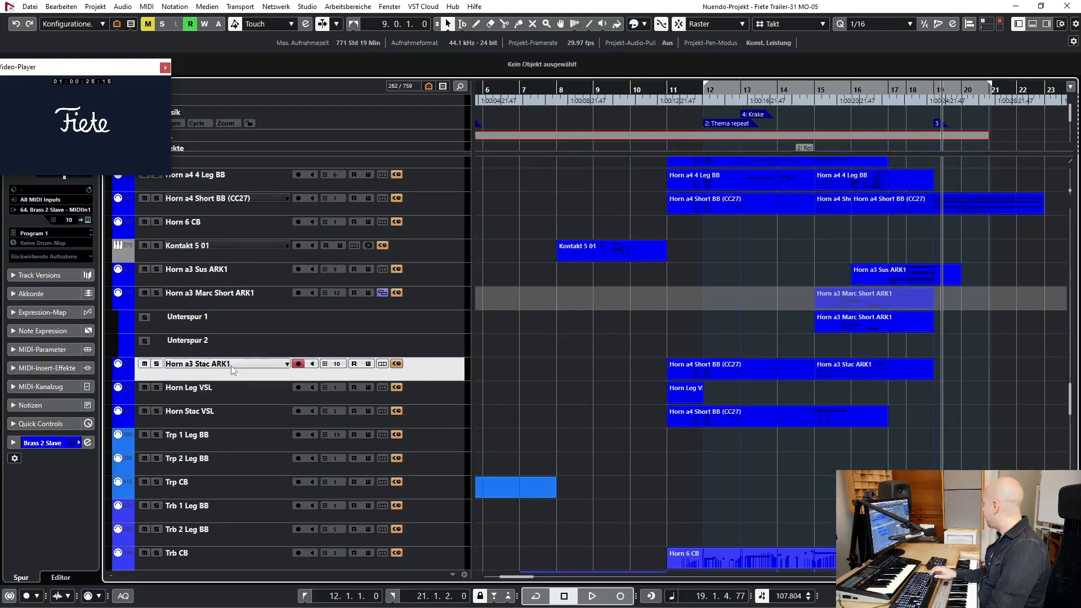
{"action": "left_click", "coordinate": [236, 397]}
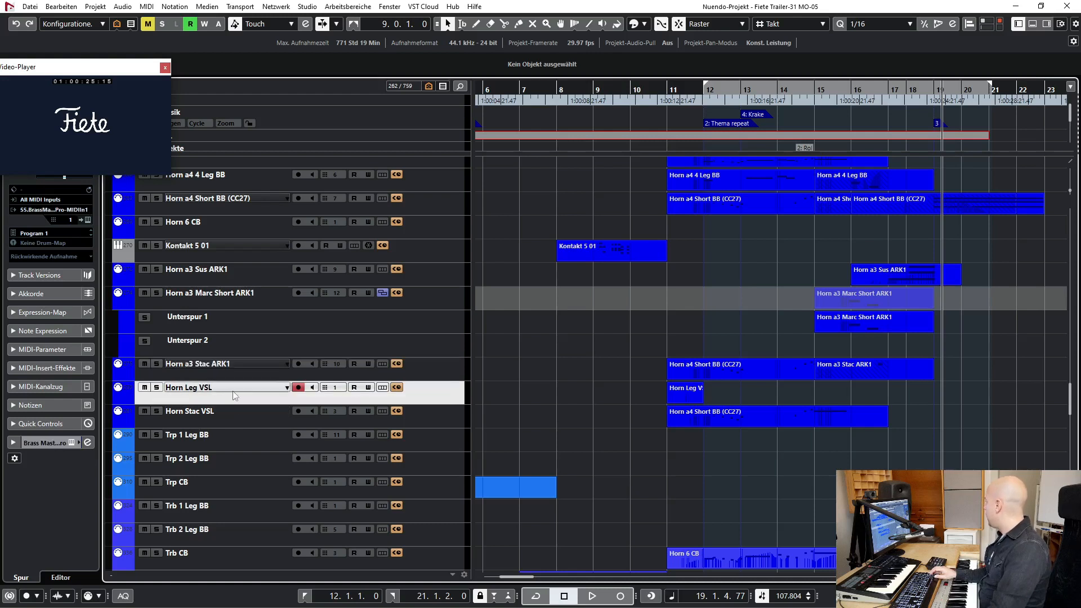
{"action": "left_click", "coordinate": [215, 426]}
{"action": "scroll", "coordinate": [667, 431], "scroll_direction": "down", "scroll_amount": 3}
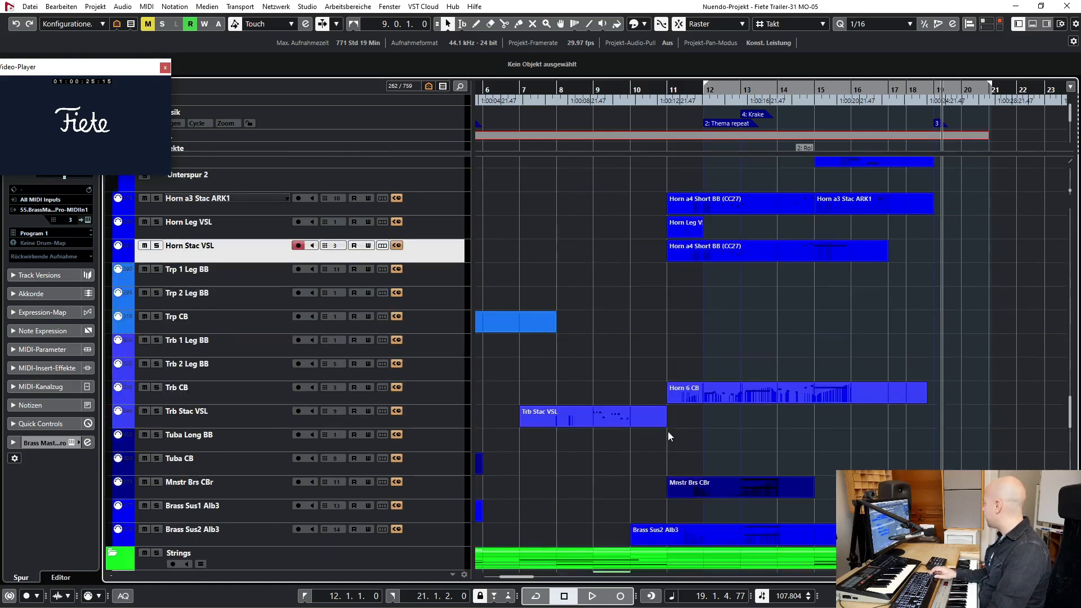
{"action": "left_click", "coordinate": [263, 401]}
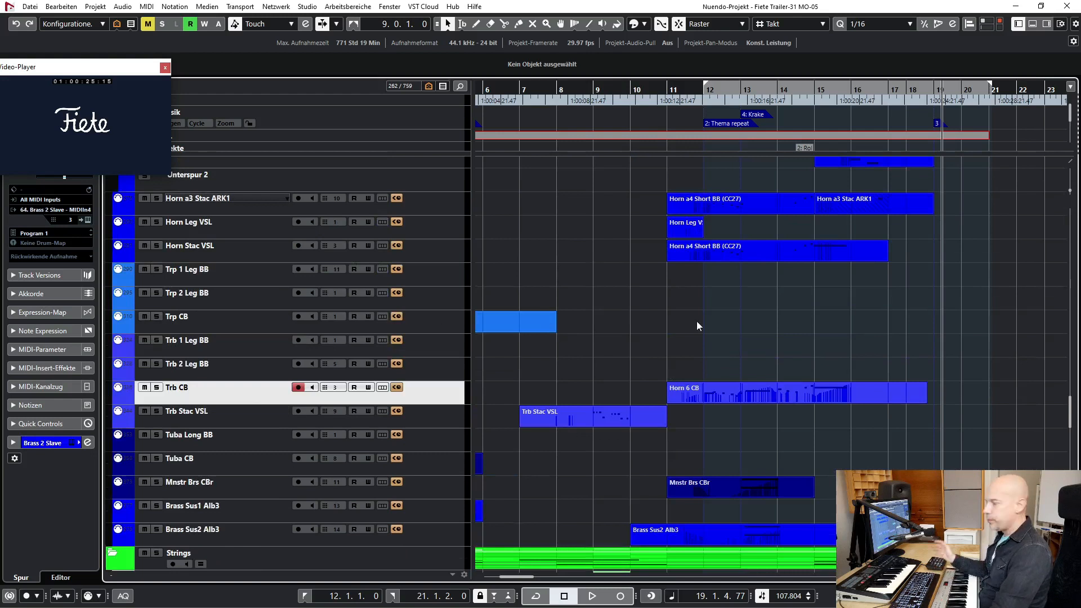
- Play the full arrangement from bar 12 to about bar 15 while viewing the brass tracks, and move the video window
{"action": "key", "text": "KP_1"}
{"action": "scroll", "coordinate": [697, 321], "scroll_direction": "up", "scroll_amount": 3}
{"action": "scroll", "coordinate": [697, 321], "scroll_direction": "up", "scroll_amount": 3}
{"action": "key", "text": "space"}
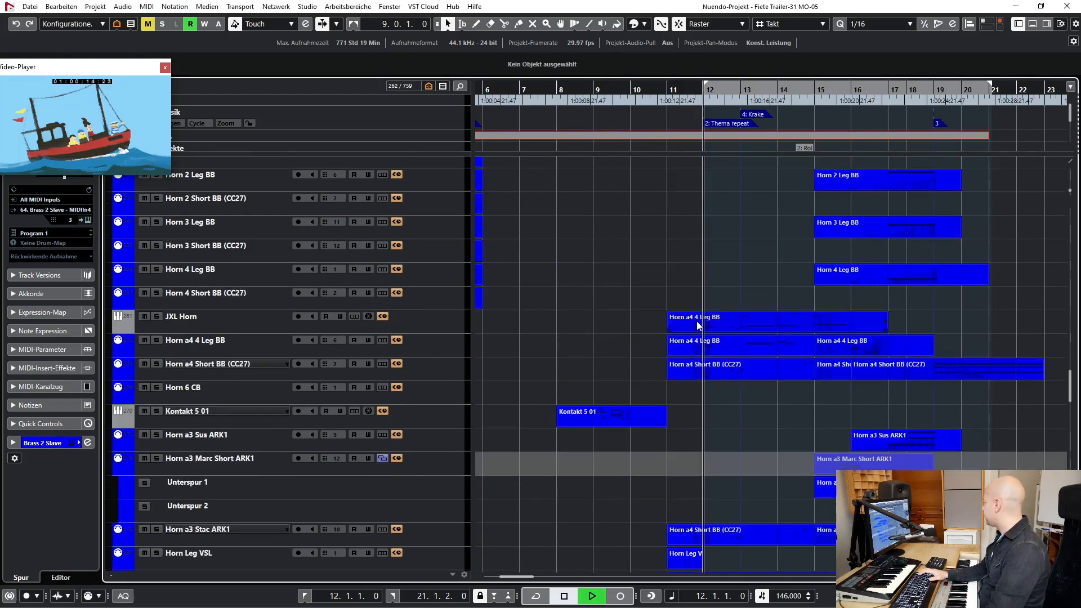
{"action": "scroll", "coordinate": [708, 287], "scroll_direction": "down", "scroll_amount": 3}
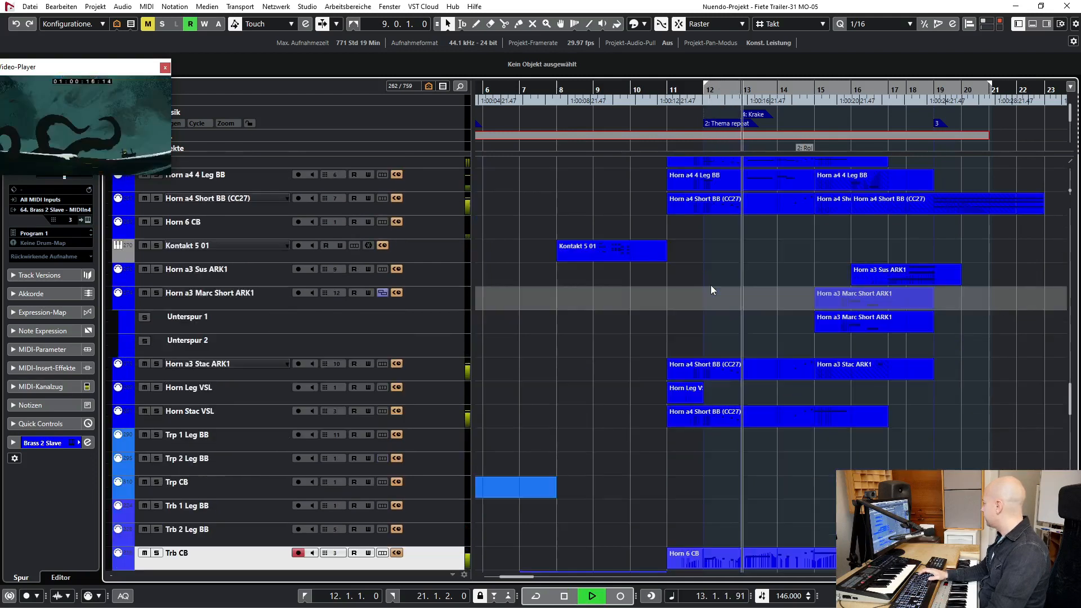
{"action": "scroll", "coordinate": [710, 285], "scroll_direction": "down", "scroll_amount": 4}
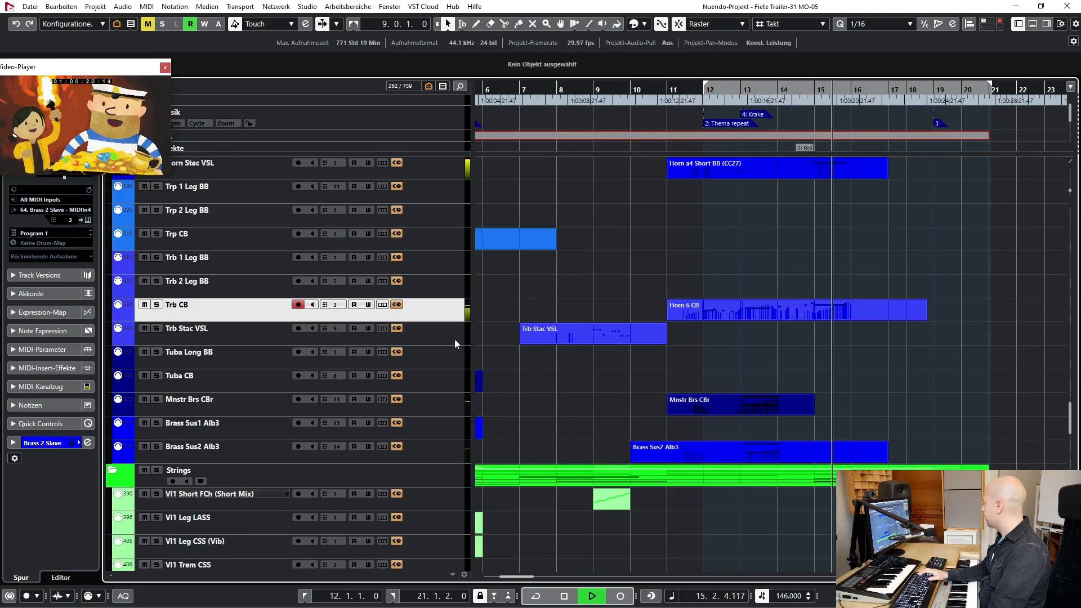
{"action": "left_click_drag", "start_coordinate": [127, 72], "coordinate": [192, 40]}
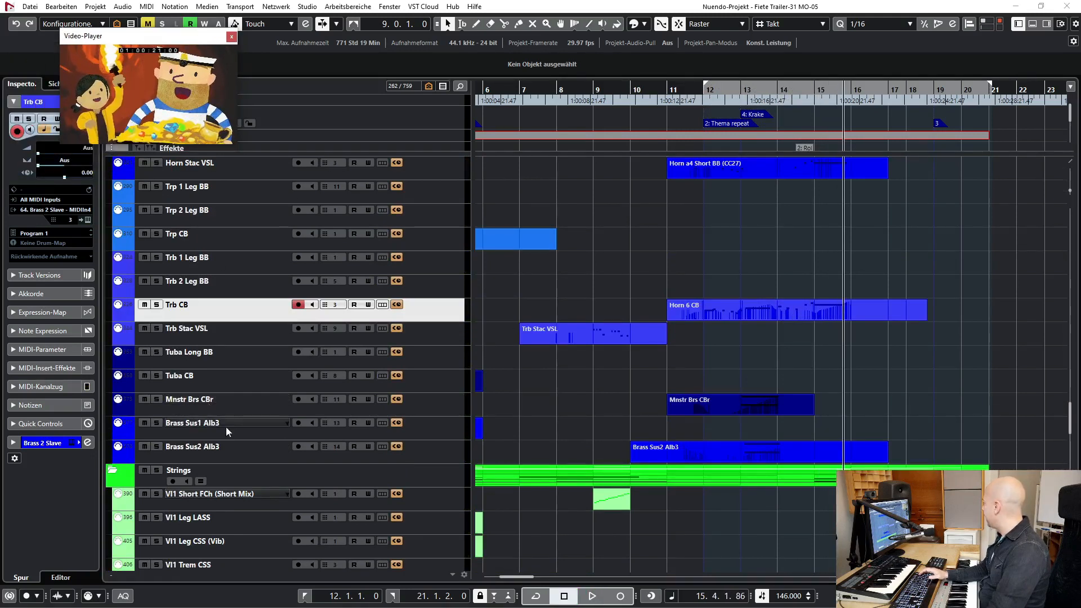
- Solo the Mnstr Brs CBr, Brass Sus1 Alb3 and Brass Sus2 Alb3 tracks and play them against the enlarged video up to bar 14
{"action": "left_click", "coordinate": [239, 400]}
{"action": "left_click", "coordinate": [253, 446], "text": "shift"}
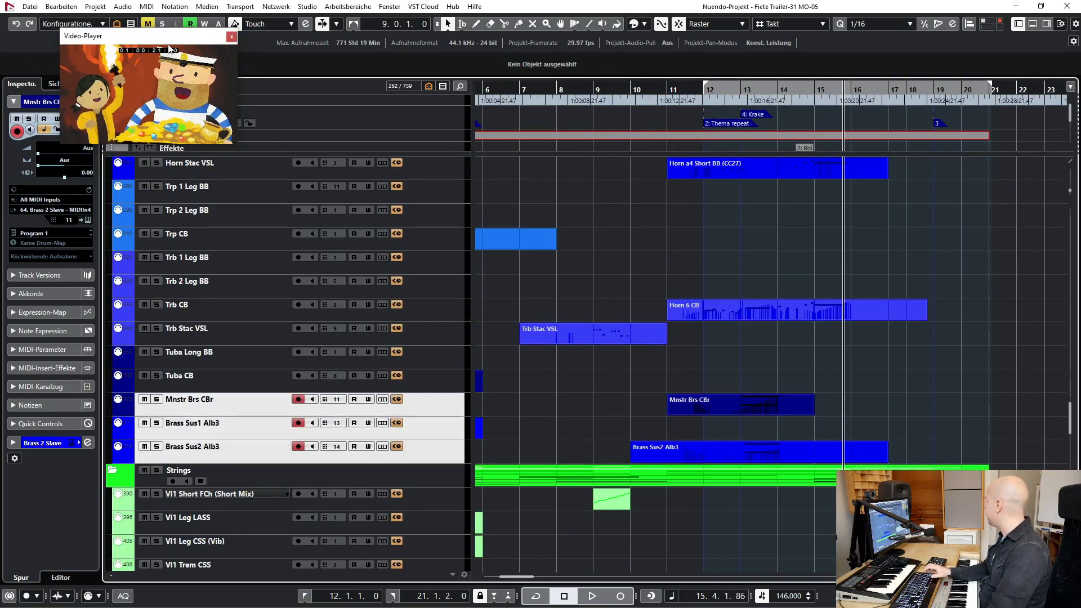
{"action": "left_click_drag", "start_coordinate": [169, 47], "coordinate": [129, 20]}
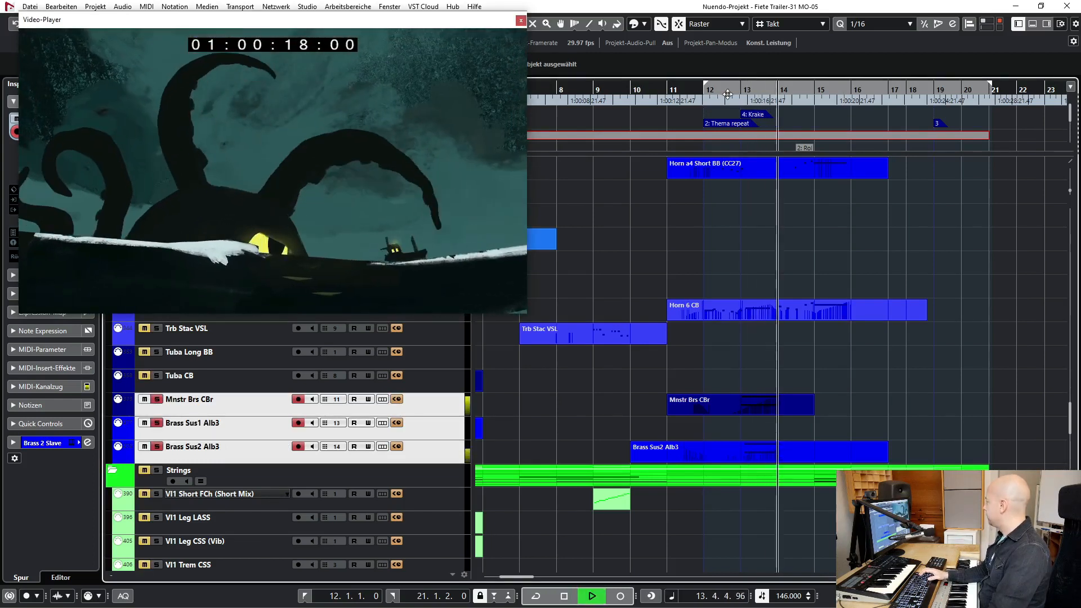
{"action": "key", "text": "space"}
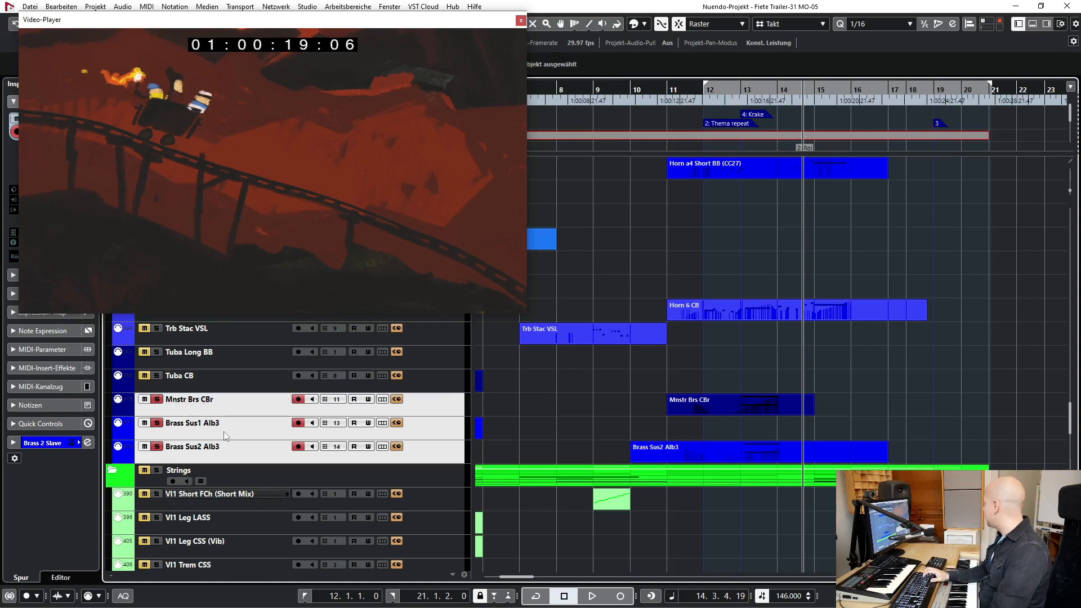
- Select the Mnstr Brs CBr and Brass Sus2 Alb3 tracks one after another, and clear all solos
{"action": "left_click", "coordinate": [232, 402]}
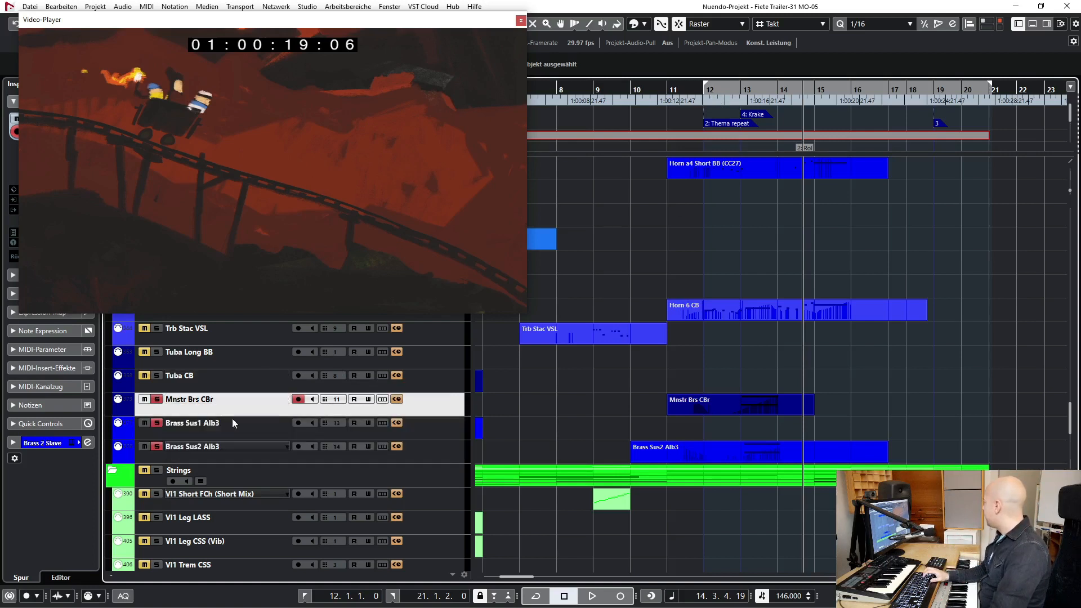
{"action": "left_click", "coordinate": [230, 450]}
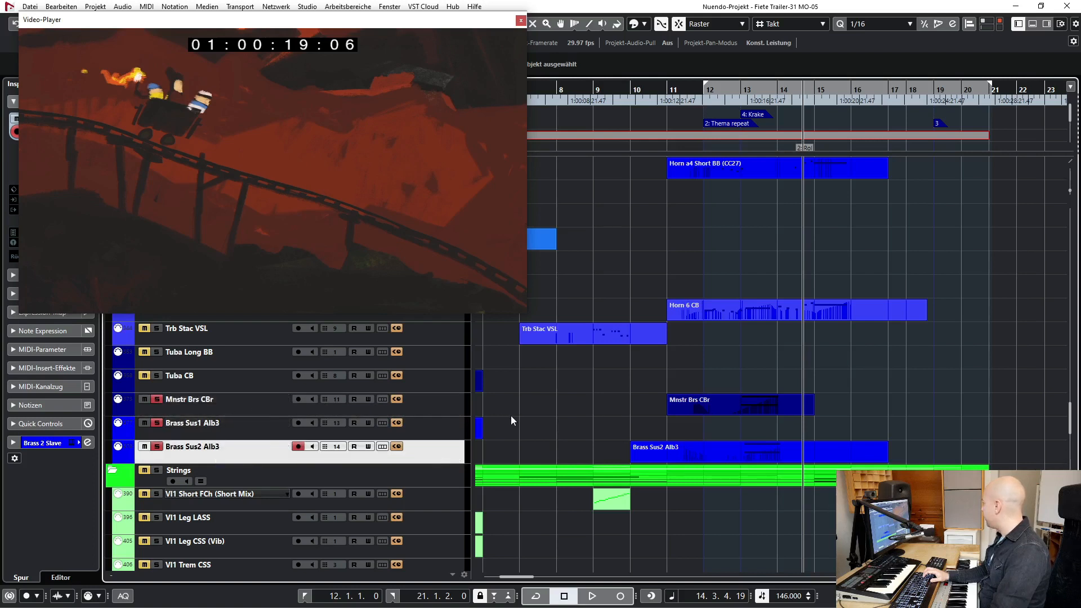
{"action": "left_click_drag", "start_coordinate": [136, 23], "coordinate": [134, 83]}
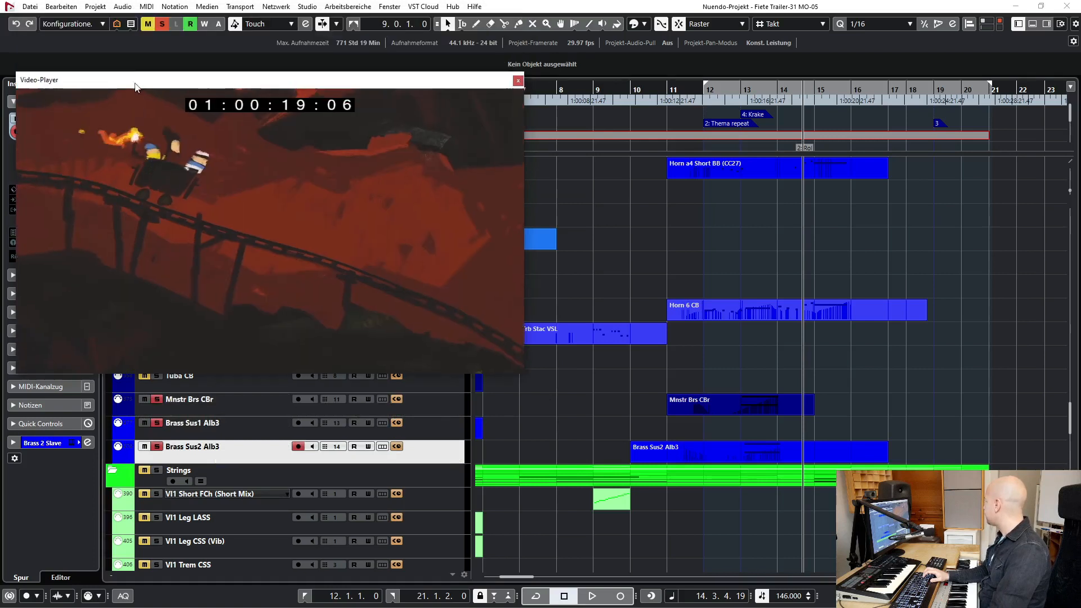
{"action": "left_click", "coordinate": [158, 26]}
- Solo the Woodwind folder and play it from bar 12 to bar 15 while viewing its tracks
{"action": "scroll", "coordinate": [663, 309], "scroll_direction": "up", "scroll_amount": 10}
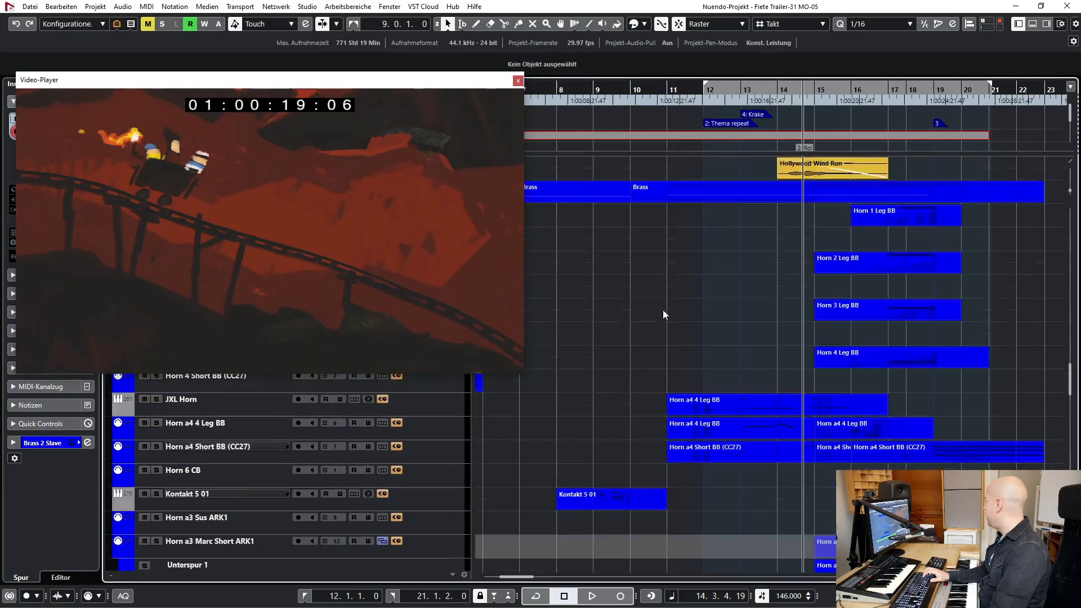
{"action": "scroll", "coordinate": [664, 309], "scroll_direction": "down", "scroll_amount": 15}
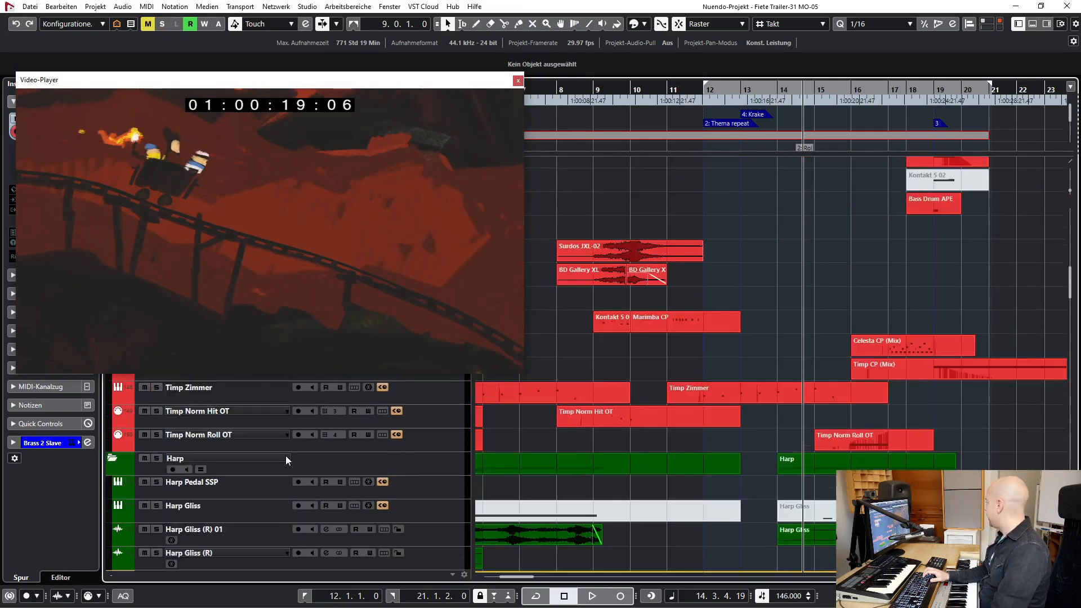
{"action": "scroll", "coordinate": [161, 475], "scroll_direction": "down", "scroll_amount": 5}
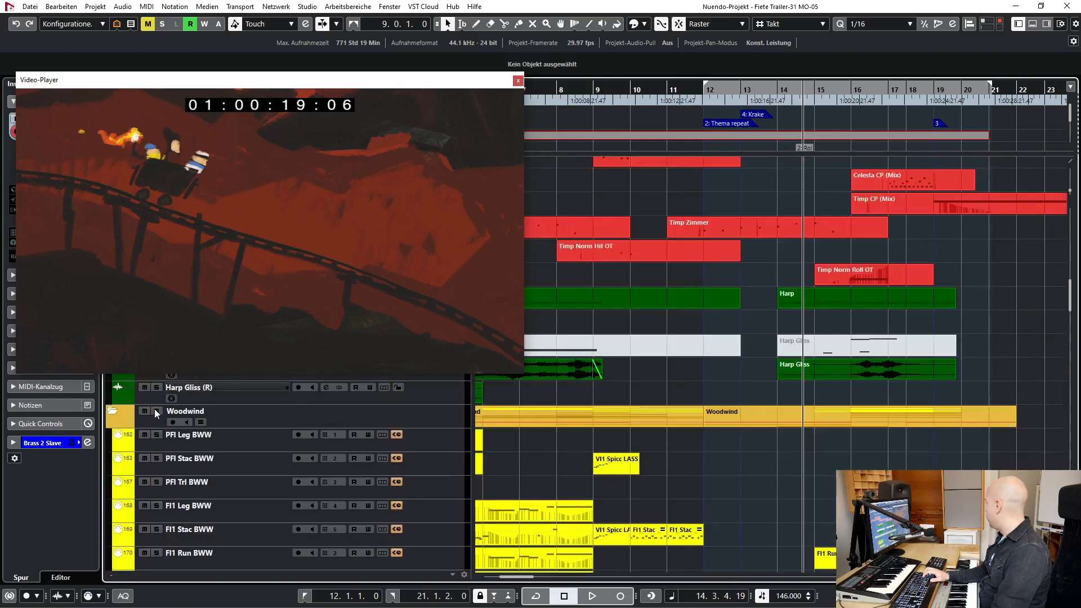
{"action": "key", "text": "KP_1"}
{"action": "key", "text": "space"}
{"action": "scroll", "coordinate": [737, 439], "scroll_direction": "down", "scroll_amount": 7}
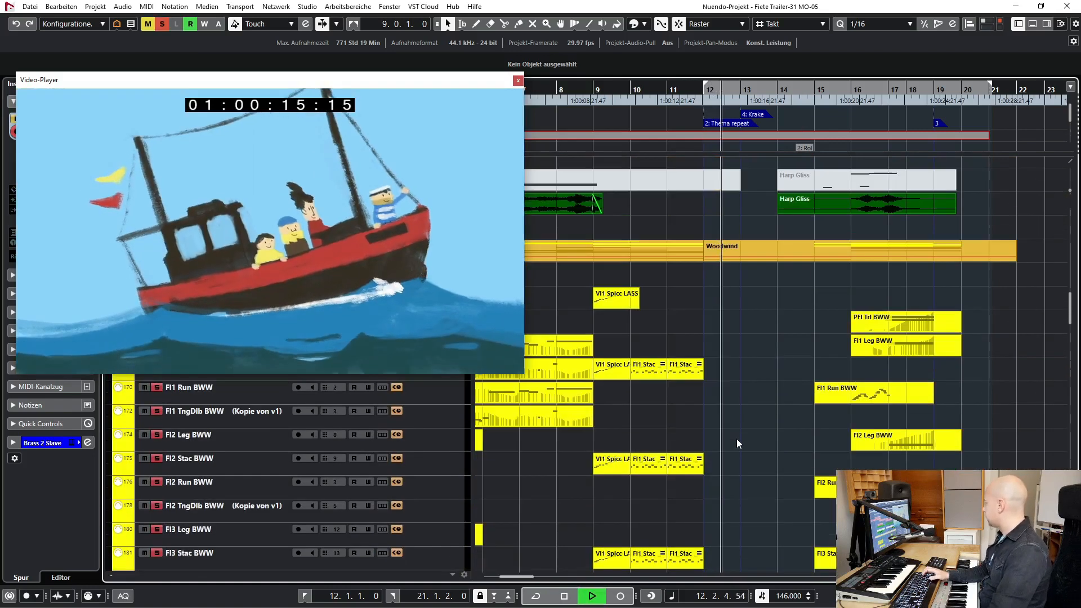
{"action": "scroll", "coordinate": [736, 438], "scroll_direction": "down", "scroll_amount": 10}
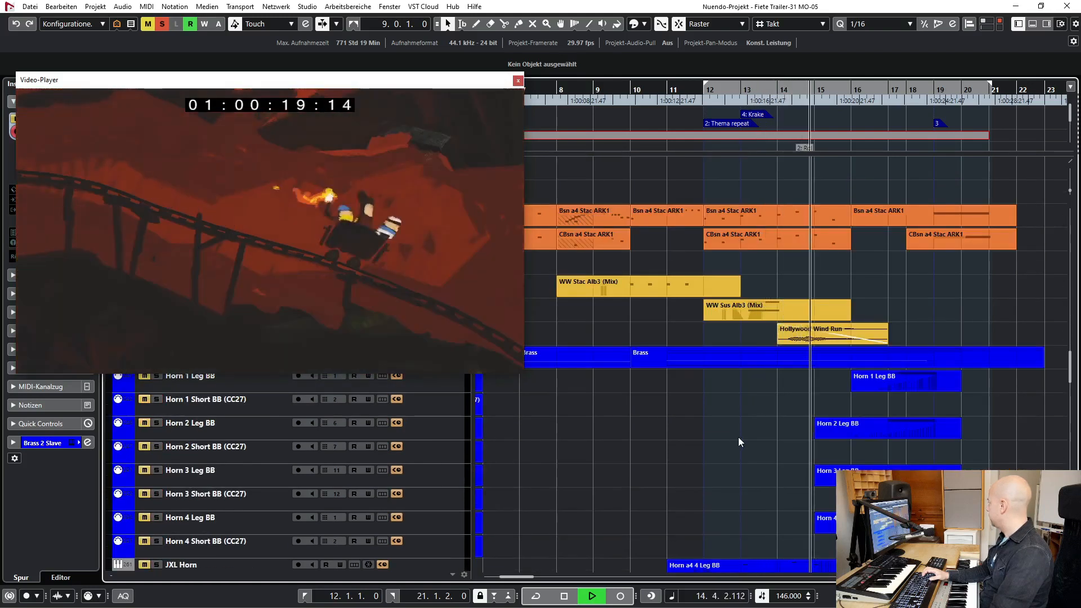
{"action": "key", "text": "space"}
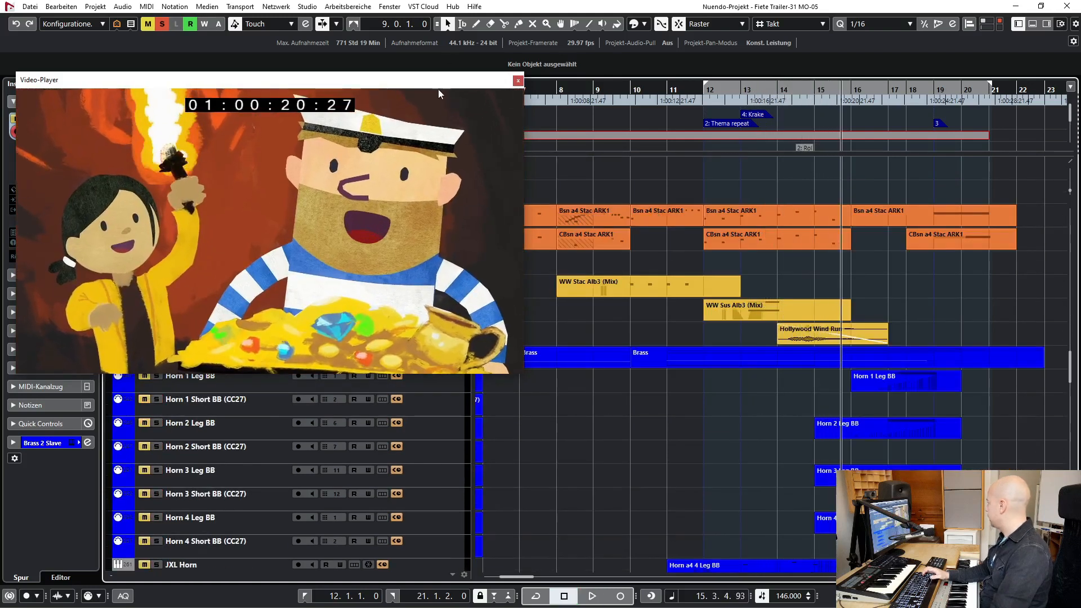
- Select the Hollywood Wind Run track and play the soloed woodwinds from bar 16 to bar 18
{"action": "left_click_drag", "start_coordinate": [439, 83], "coordinate": [439, 11]}
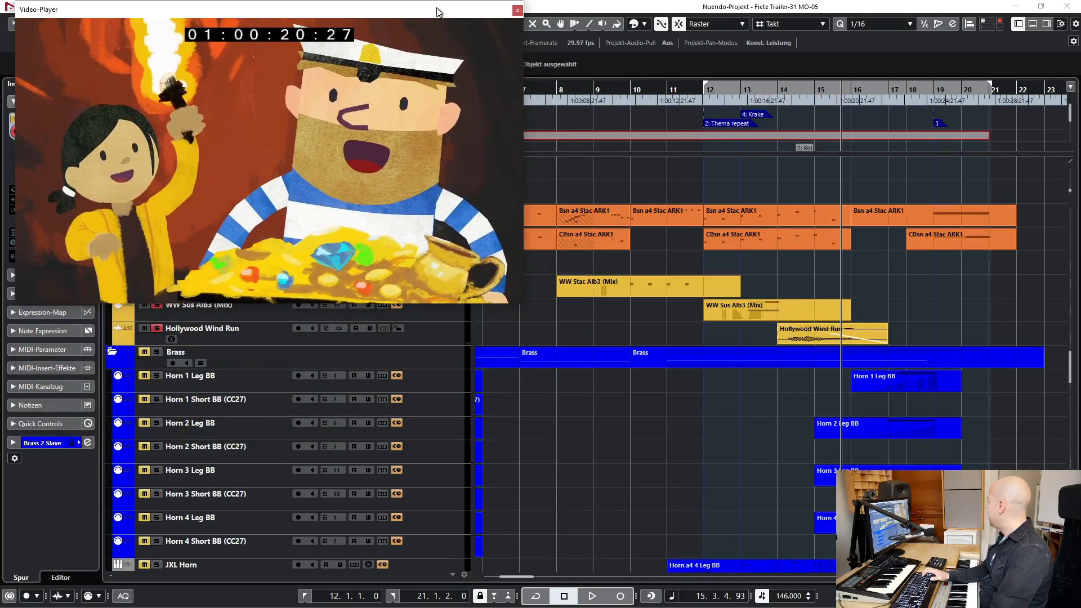
{"action": "left_click", "coordinate": [421, 331]}
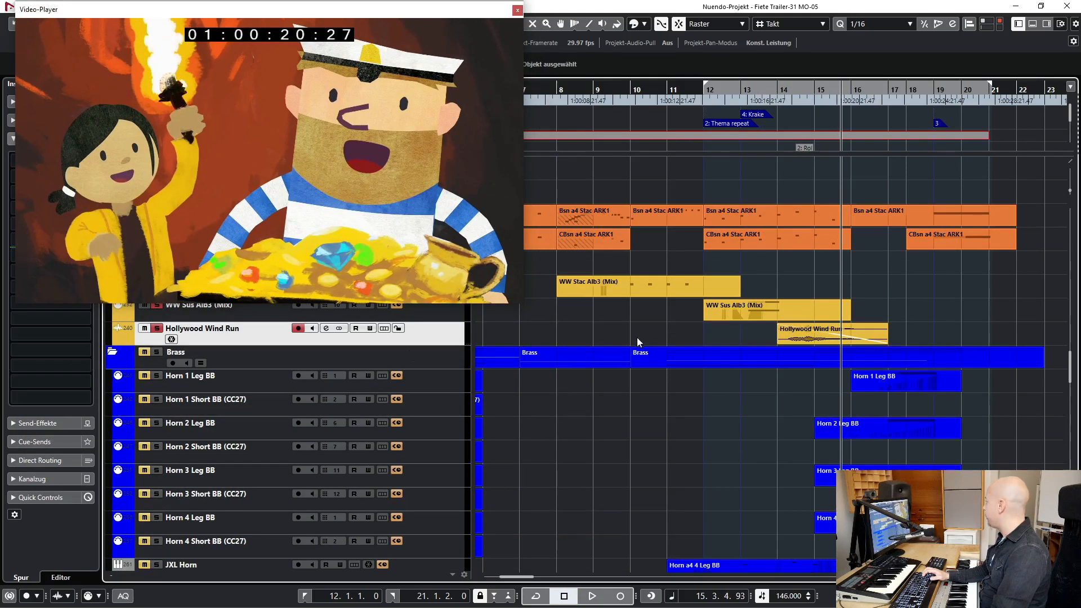
{"action": "scroll", "coordinate": [705, 344], "scroll_direction": "up", "scroll_amount": 20}
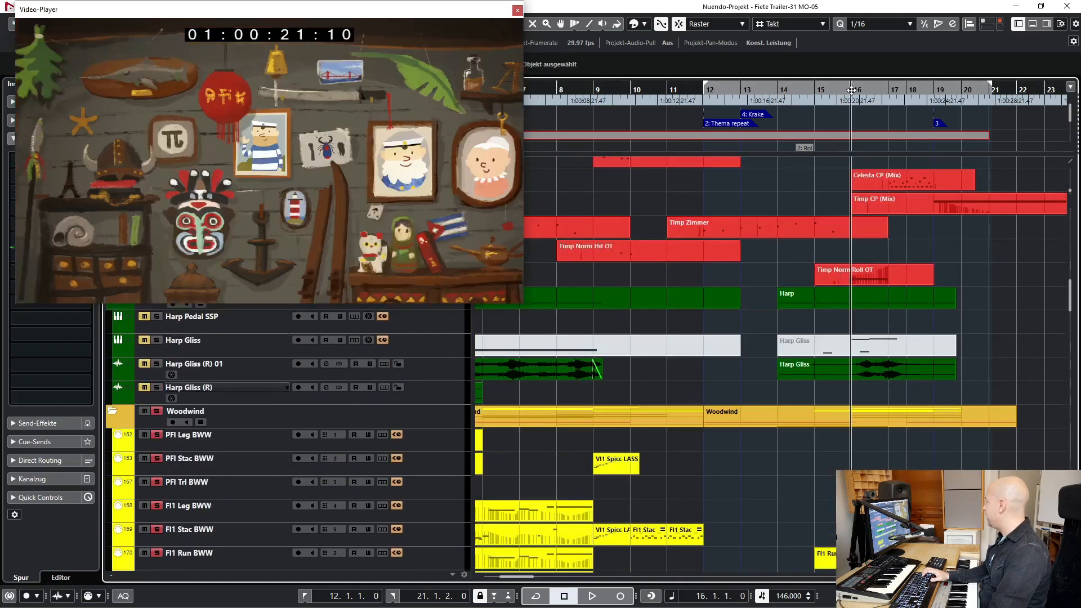
{"action": "key", "text": "space"}
{"action": "scroll", "coordinate": [1026, 403], "scroll_direction": "down", "scroll_amount": 8}
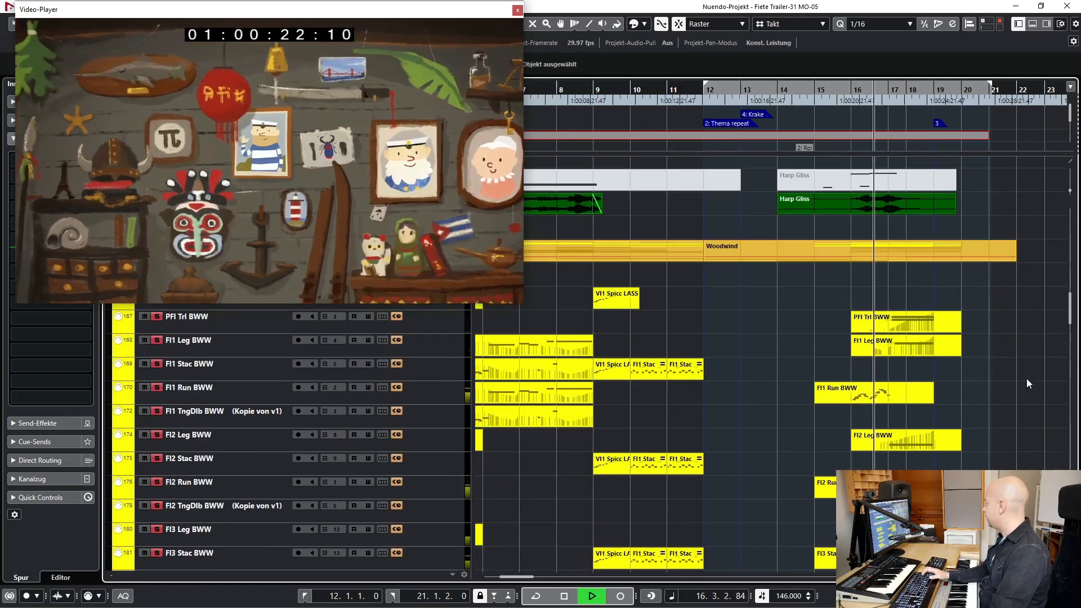
{"action": "scroll", "coordinate": [1029, 366], "scroll_direction": "down", "scroll_amount": 3}
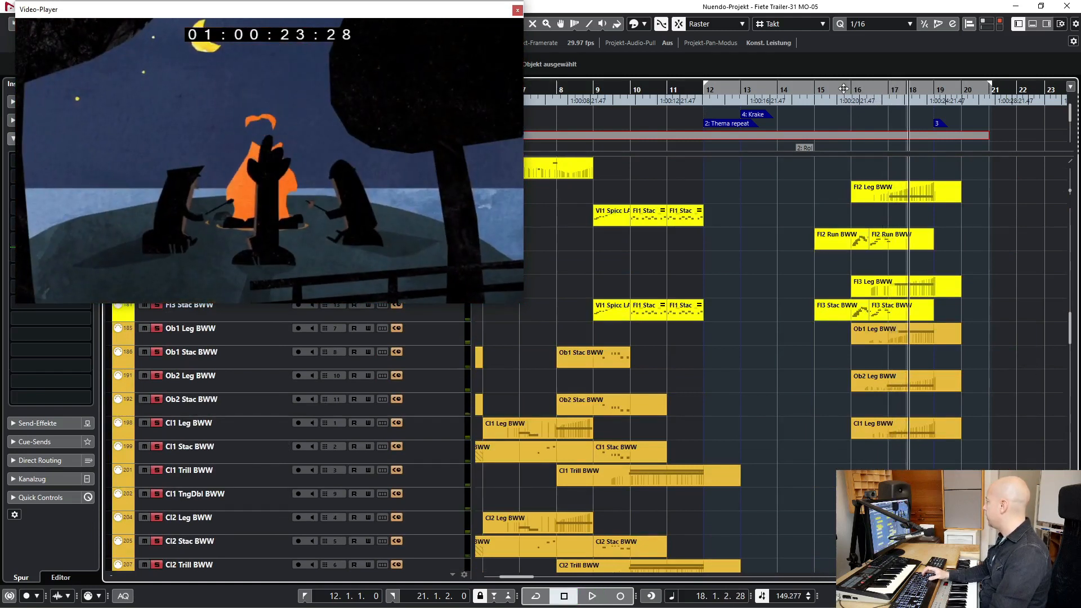
{"action": "key", "text": "space"}
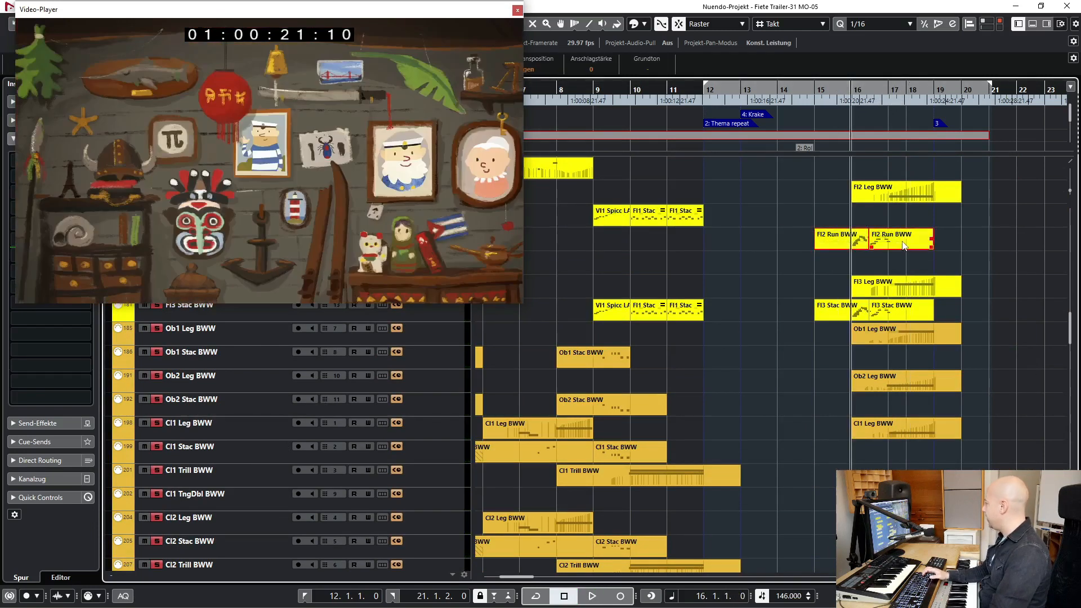
- Open the Fl2 Run BWW part in the Key Editor, examine the flute run at bar 16 beside a smaller video window, and close it
{"action": "double_click", "coordinate": [906, 247]}
{"action": "scroll", "coordinate": [715, 228], "scroll_direction": "right", "scroll_amount": 4}
{"action": "scroll", "coordinate": [712, 232], "scroll_direction": "left", "scroll_amount": 1}
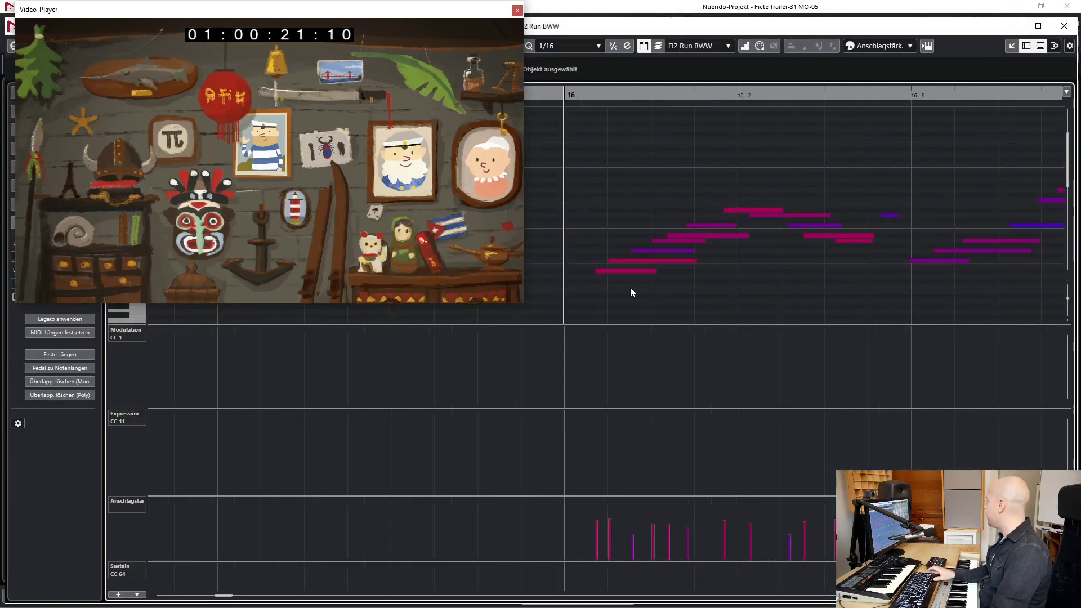
{"action": "scroll", "coordinate": [707, 284], "scroll_direction": "right", "scroll_amount": 2}
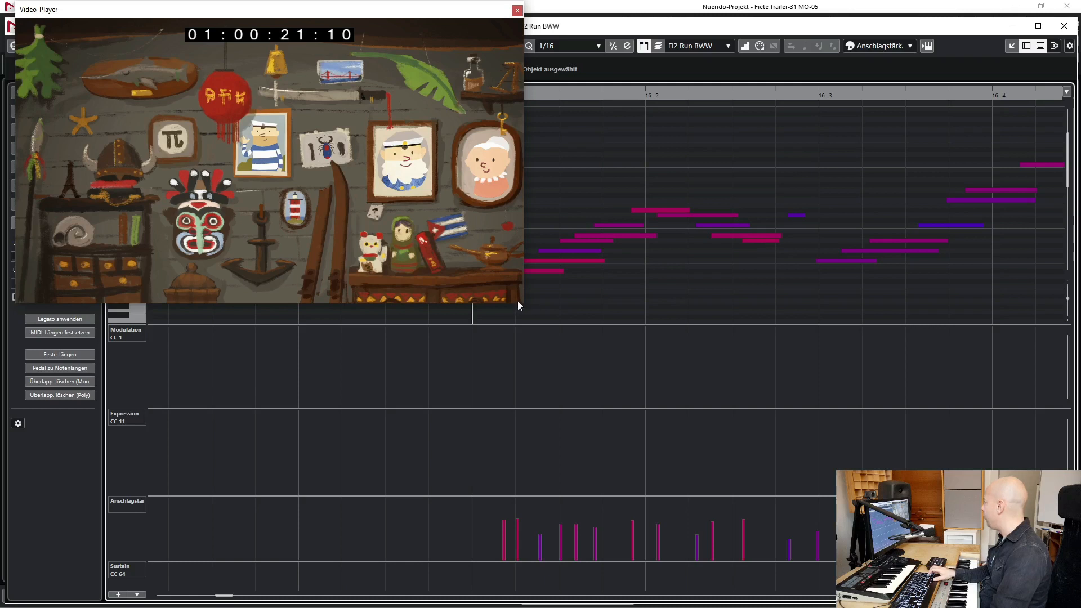
{"action": "left_click_drag", "start_coordinate": [523, 304], "coordinate": [452, 264]}
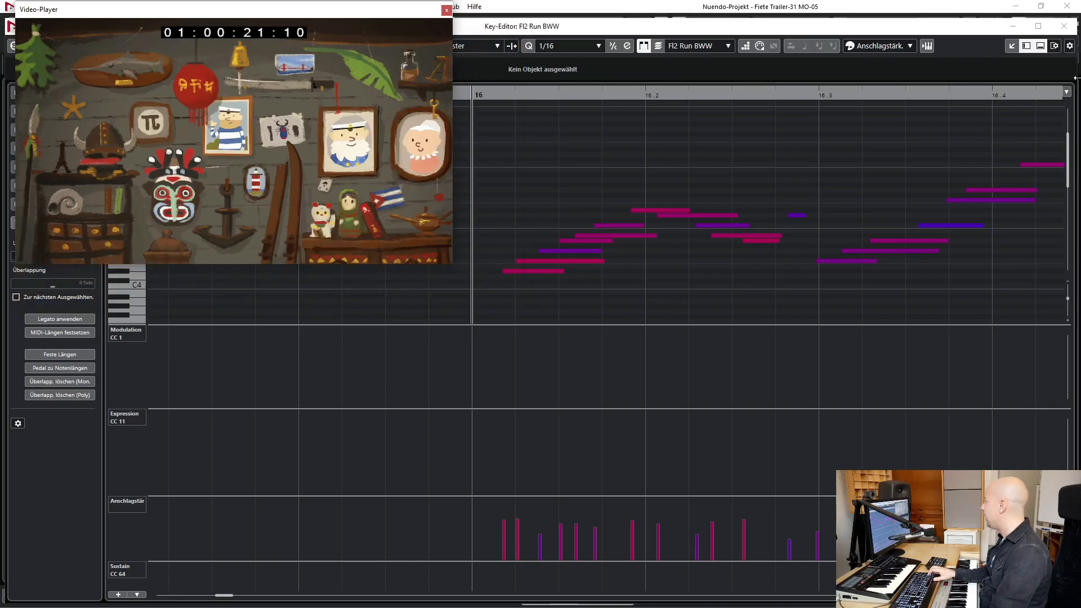
{"action": "left_click", "coordinate": [1063, 26]}
- Set the left locator to bar 15 and play the arrangement without solos up to bar 17
{"action": "left_click_drag", "start_coordinate": [171, 10], "coordinate": [198, 128]}
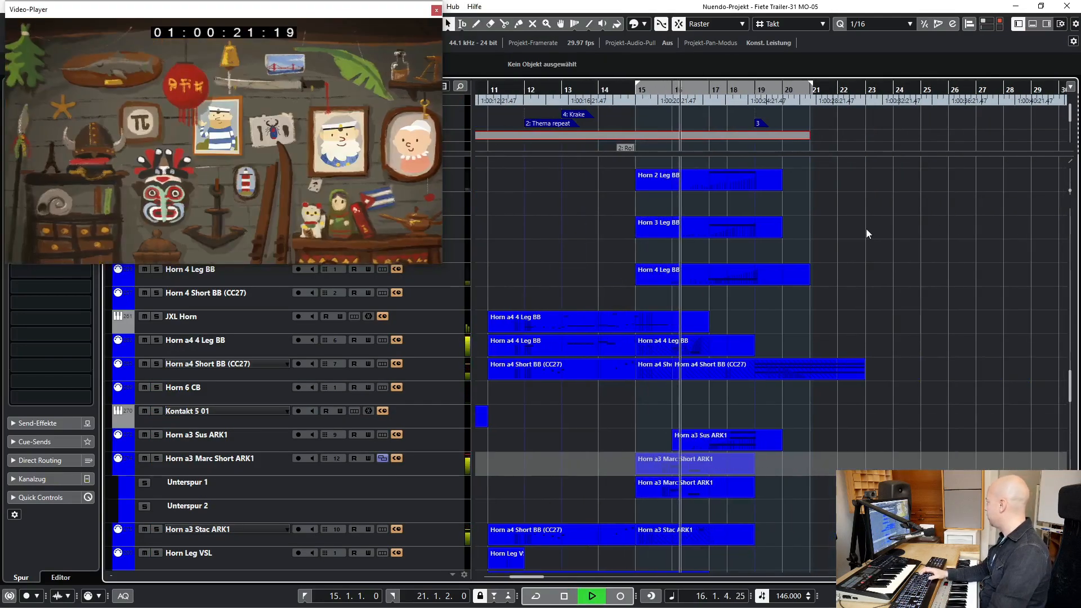
{"action": "key", "text": "space"}
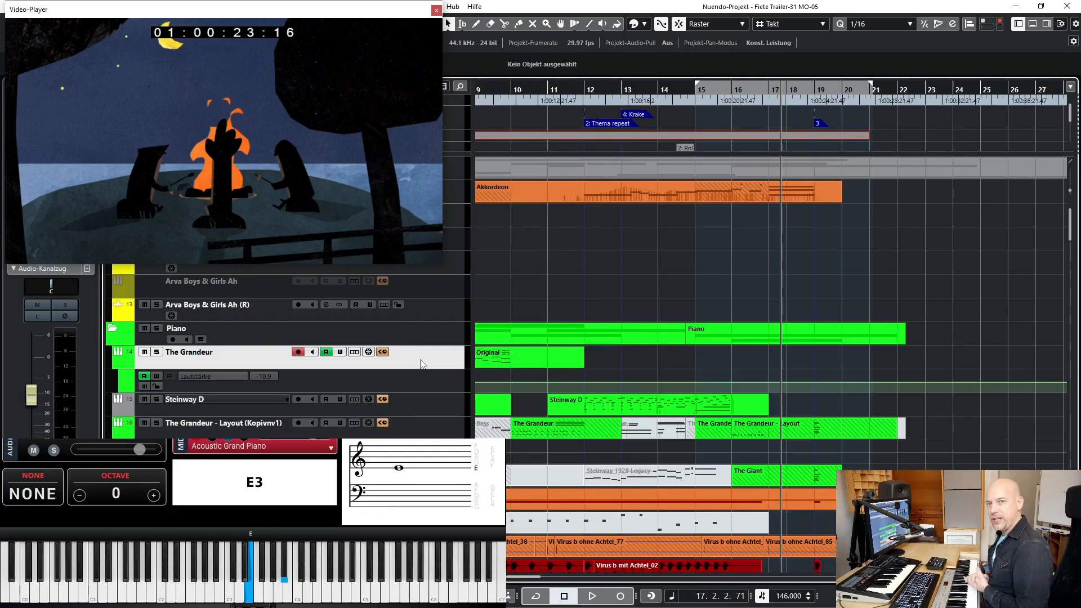
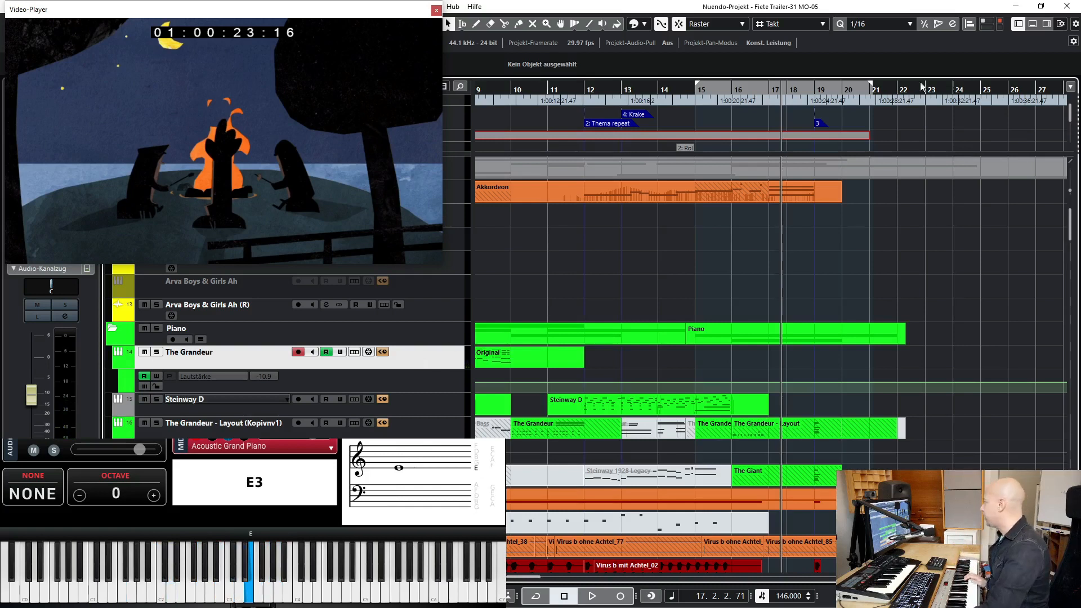
- Play the arrangement from bar 19, where the Fiete logo appears in the video
{"action": "left_click_drag", "start_coordinate": [815, 88], "coordinate": [816, 86]}
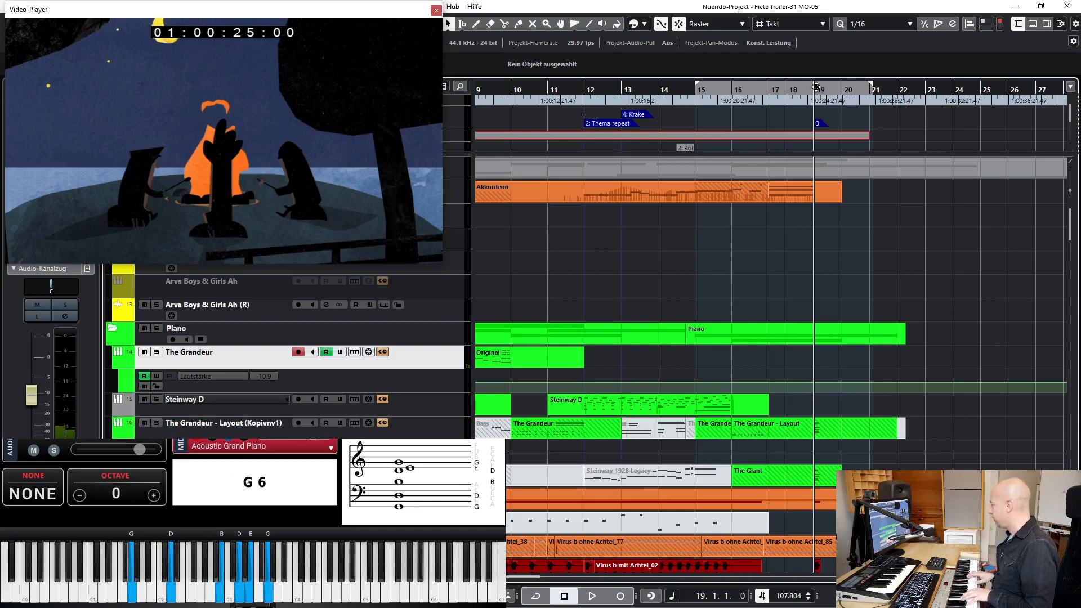
{"action": "key", "text": "KP_1"}
{"action": "key", "text": "space"}
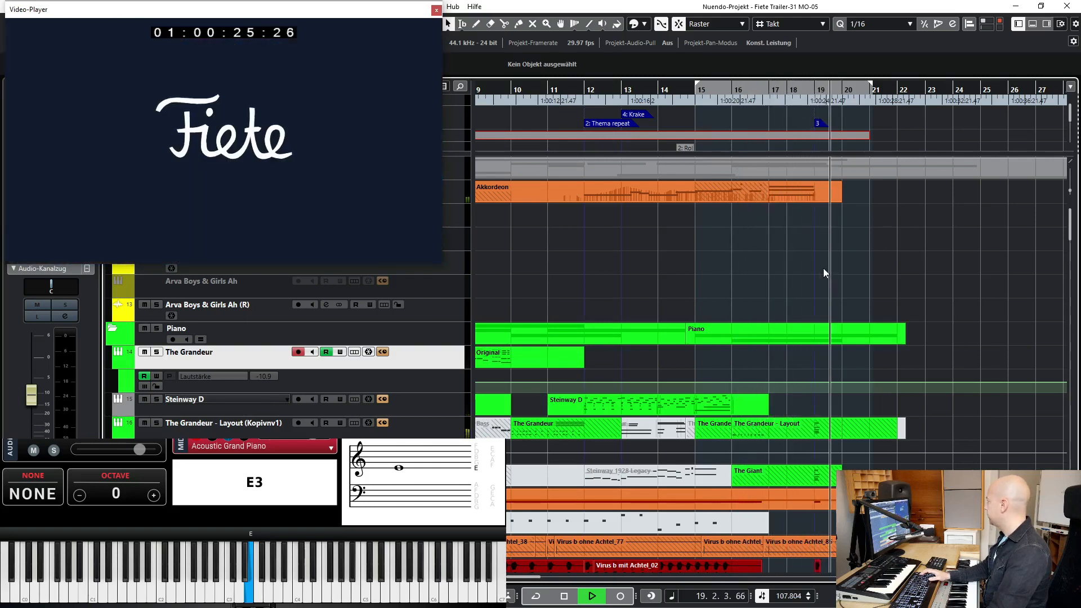
{"action": "key", "text": "space"}
- Play the full arrangement from the campfire scene around bar 18 into the closing Fiete logo
{"action": "left_click", "coordinate": [778, 94]}
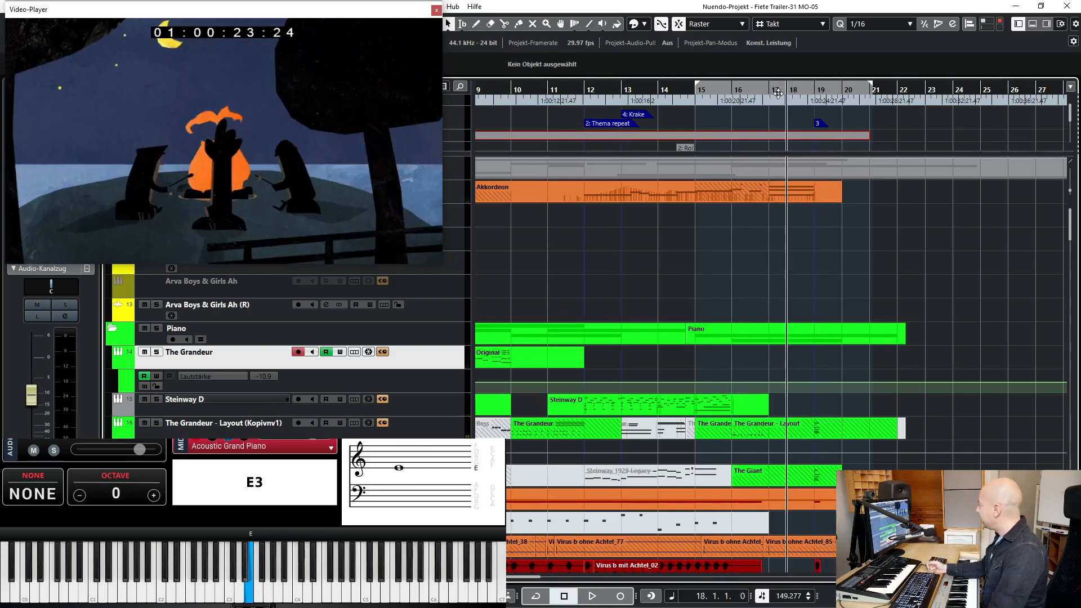
{"action": "mouse_move", "coordinate": [778, 94]}
{"action": "left_mouse_down"}
{"action": "mouse_move", "coordinate": [809, 93]}
{"action": "mouse_move", "coordinate": [780, 103]}
{"action": "left_mouse_up"}
{"action": "key", "text": "KP_1"}
{"action": "key", "text": "space"}
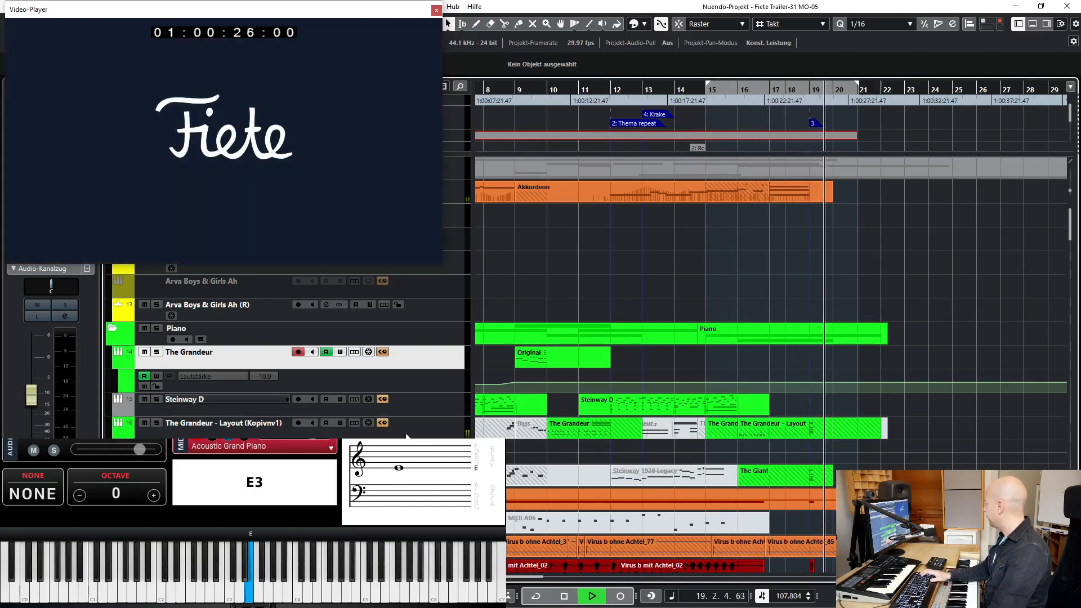
{"action": "key", "text": "space"}
- Solo The Grandeur - Layout track and play the piano from just before bar 19 into the logo
{"action": "left_click", "coordinate": [418, 433]}
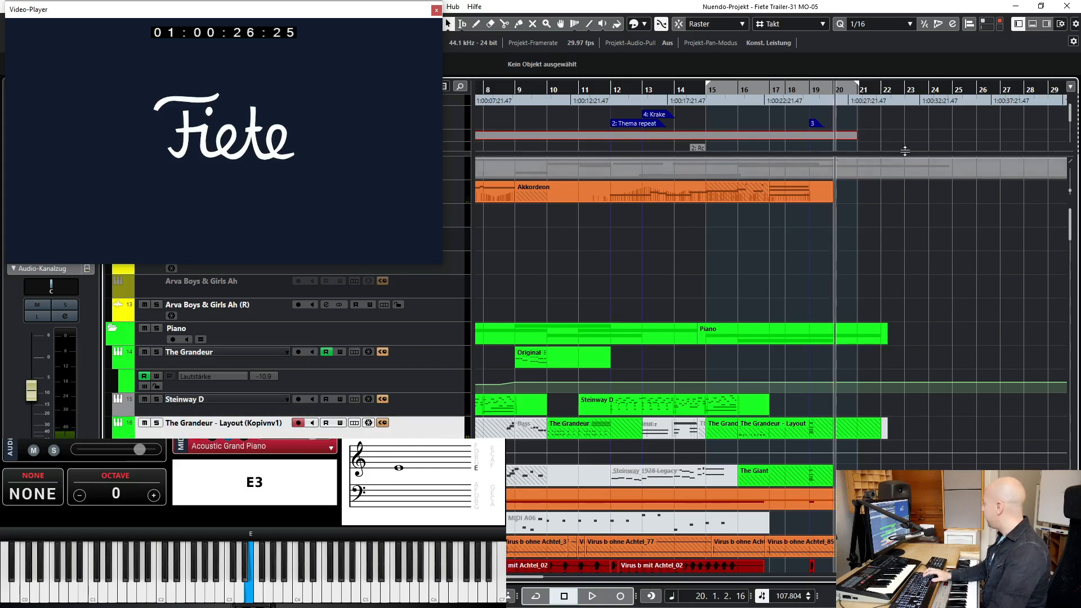
{"action": "key", "text": "s"}
{"action": "left_click", "coordinate": [809, 87]}
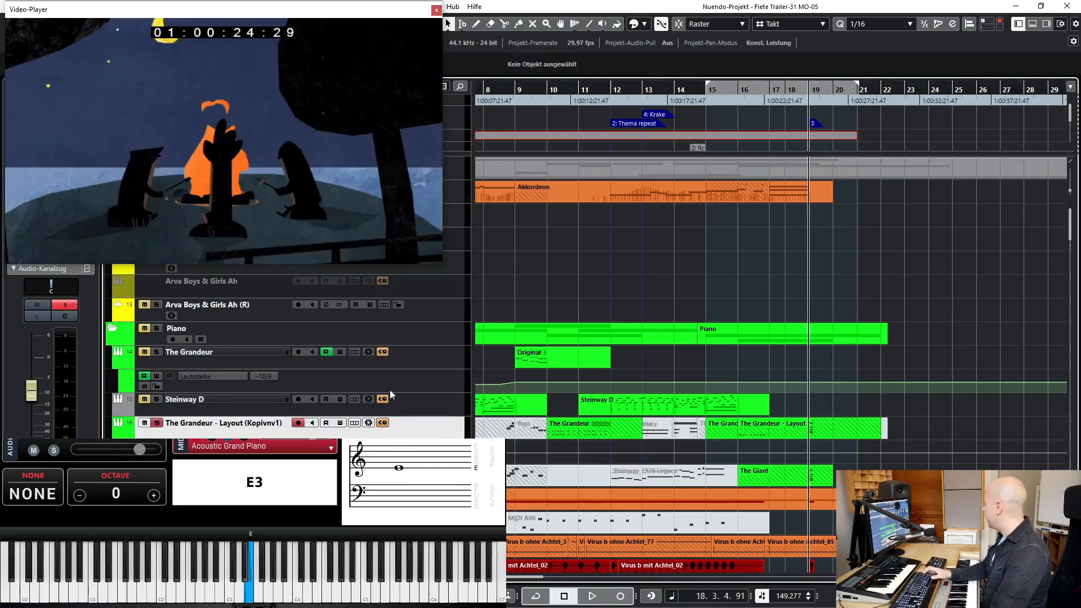
{"action": "key", "text": "space"}
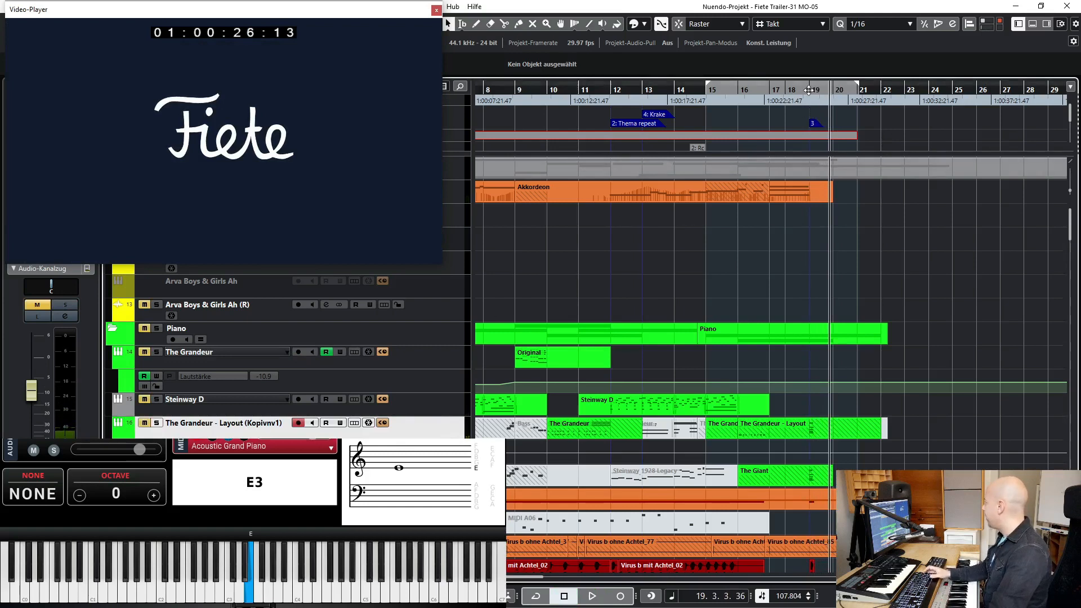
{"action": "key", "text": "space"}
{"action": "key", "text": "space"}
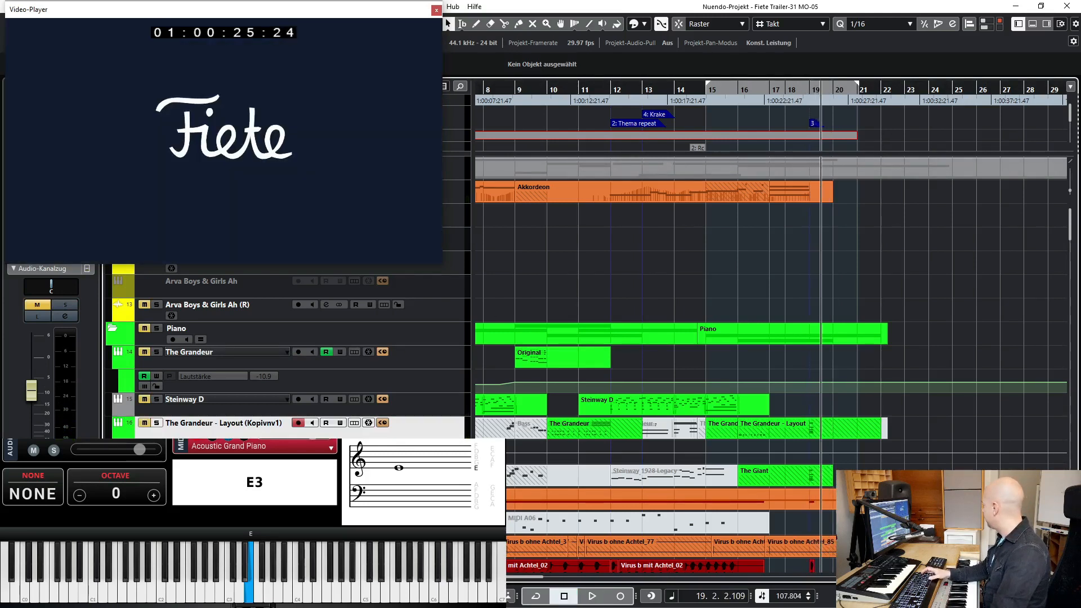
- Examine The Giant piano in its Kontakt instrument window and close the window
{"action": "left_click_drag", "start_coordinate": [164, 11], "coordinate": [232, 21]}
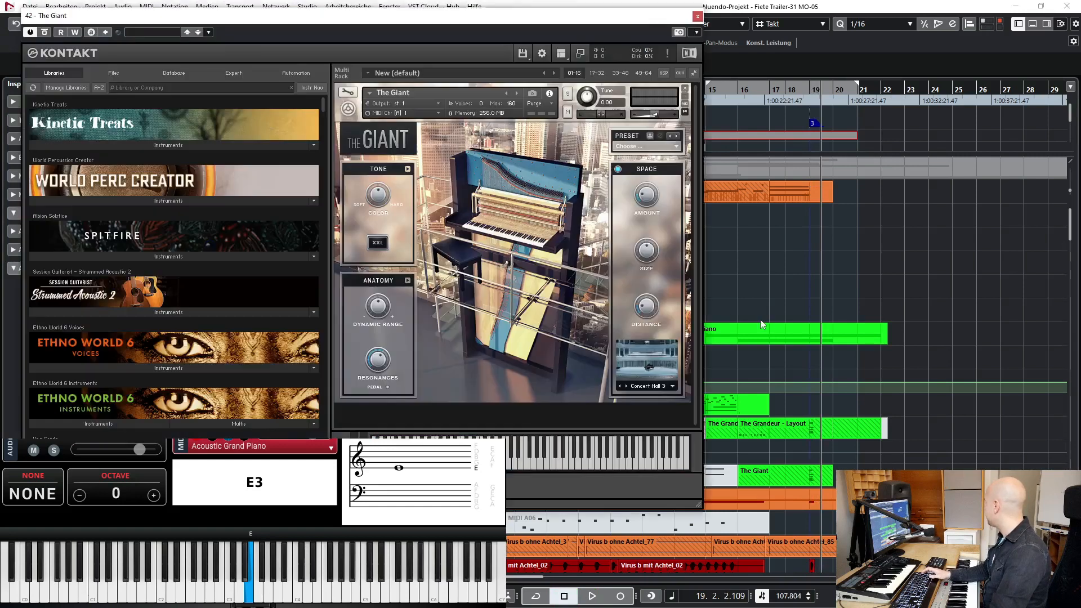
{"action": "left_click", "coordinate": [697, 17]}
{"action": "left_click_drag", "start_coordinate": [442, 23], "coordinate": [378, 17]}
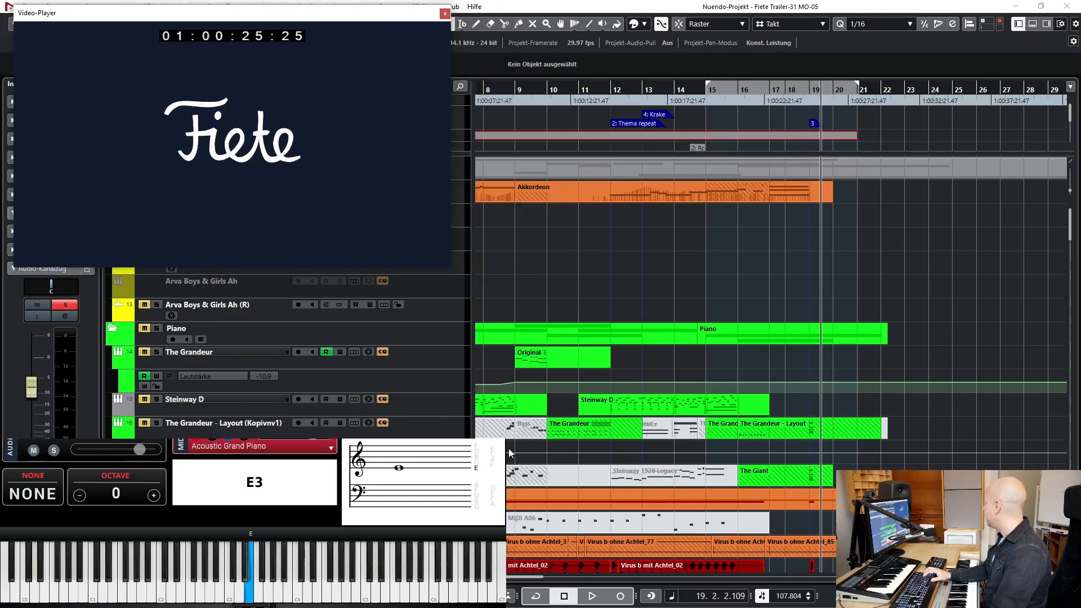
- Solo the Bass Drum APE track in the percussion section and play it from bar 19
{"action": "scroll", "coordinate": [948, 268], "scroll_direction": "down", "scroll_amount": 5}
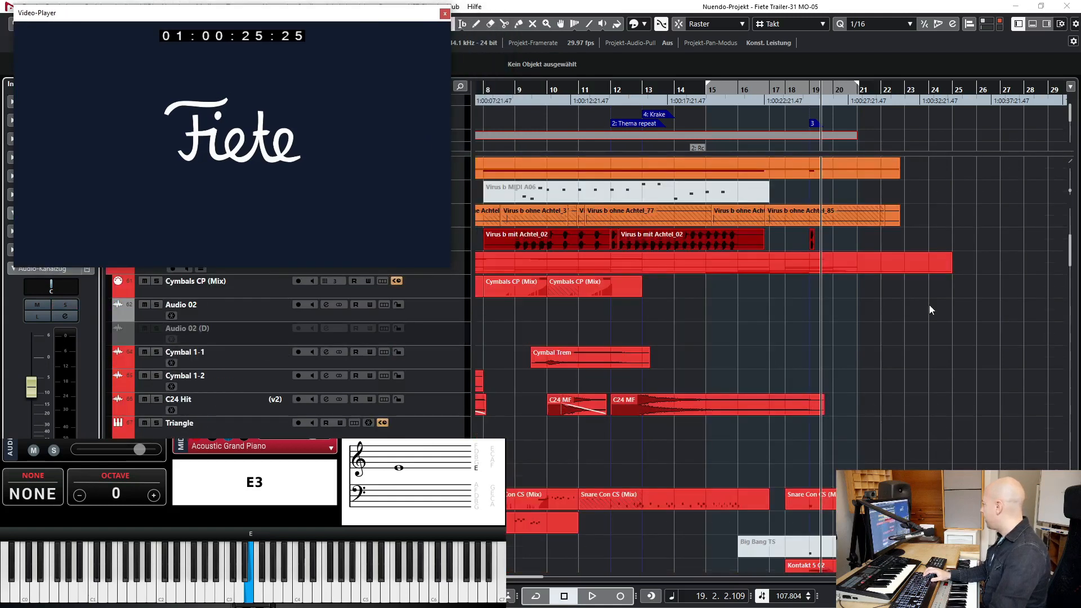
{"action": "scroll", "coordinate": [928, 305], "scroll_direction": "down", "scroll_amount": 5}
{"action": "left_click", "coordinate": [225, 448]}
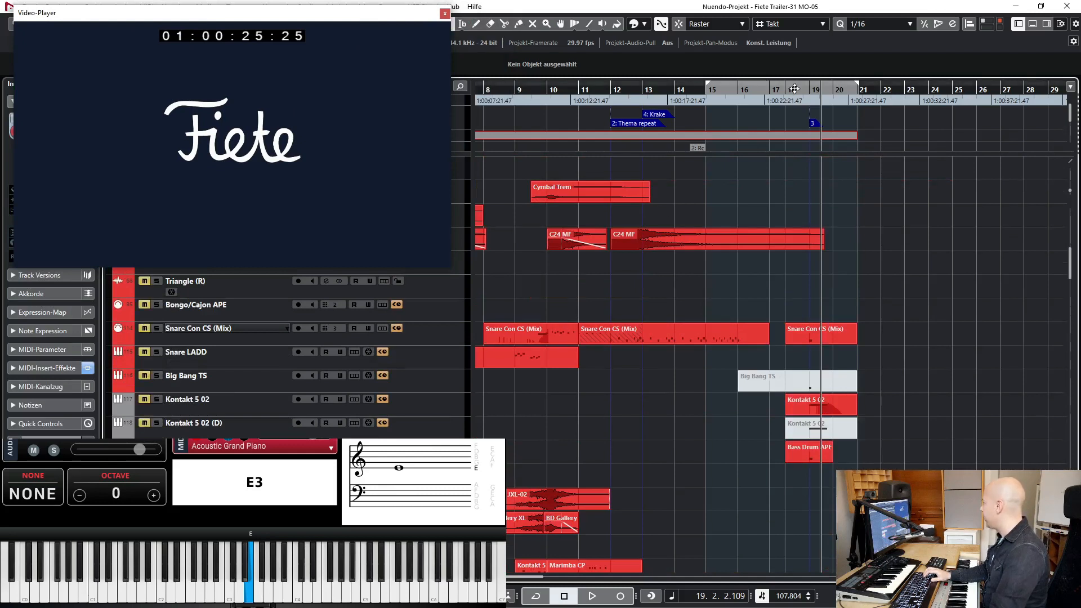
{"action": "left_click", "coordinate": [815, 93]}
{"action": "key", "text": "space"}
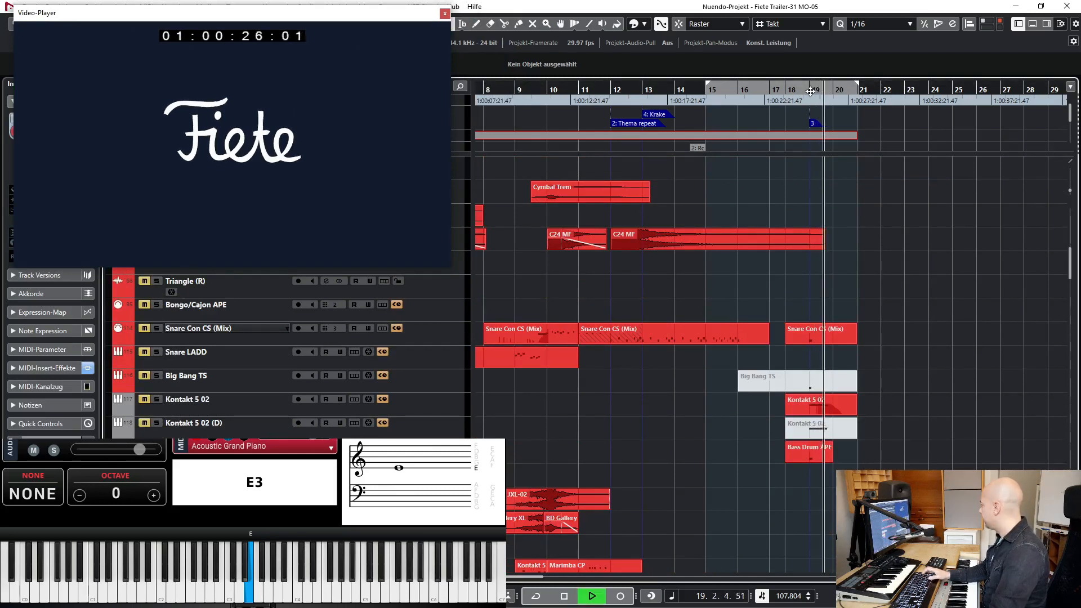
- Solo the Kontakt 5 02 track, play it from around bar 19, and view its Low Booms (JXL AE) instrument
{"action": "left_click", "coordinate": [248, 382]}
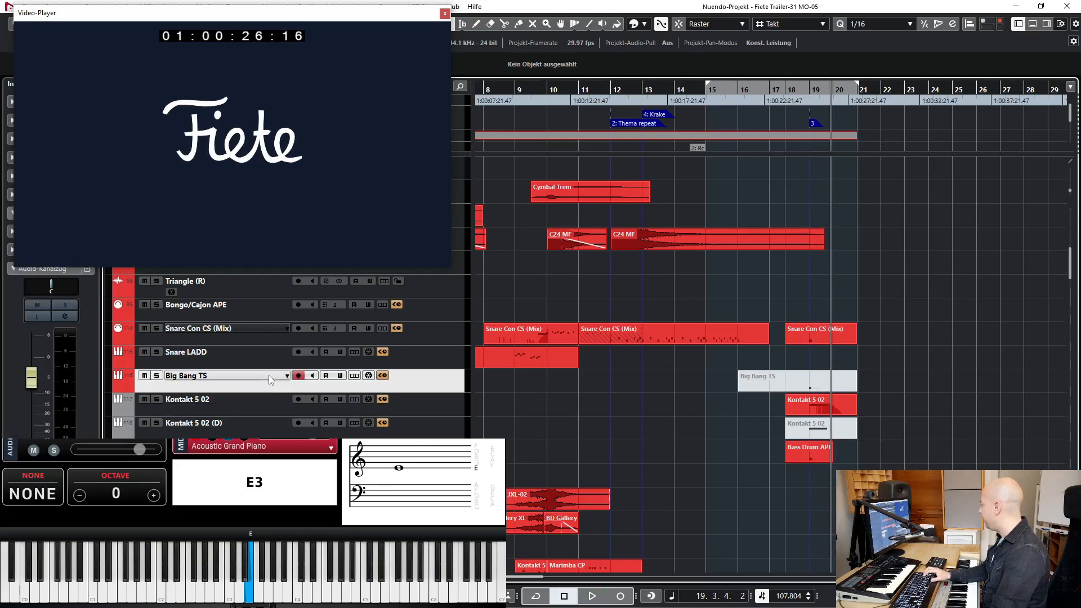
{"action": "left_click", "coordinate": [198, 403]}
{"action": "double_click", "coordinate": [160, 4]}
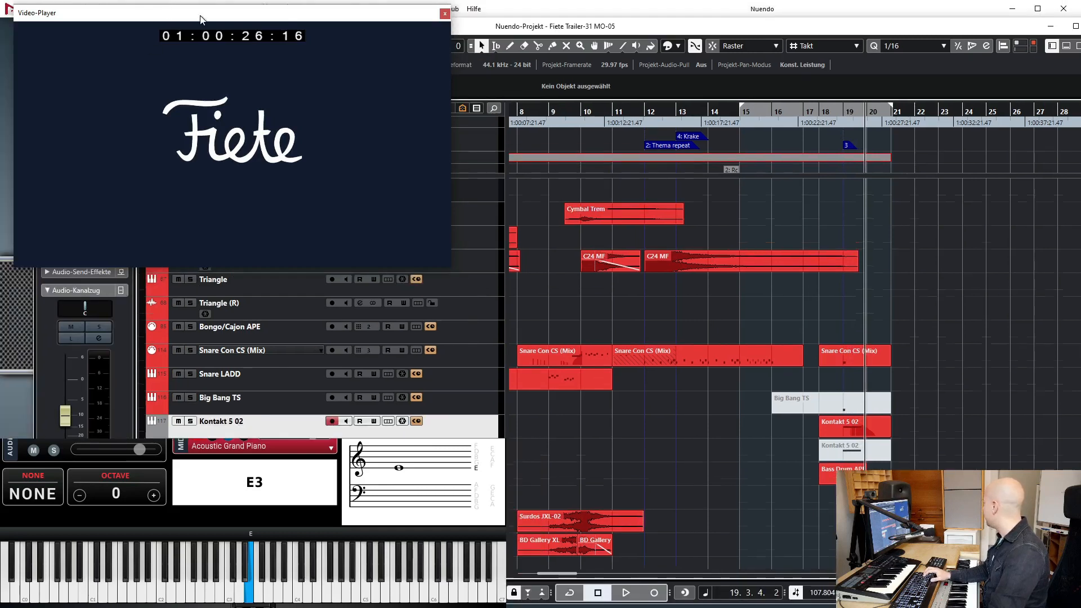
{"action": "left_click", "coordinate": [1074, 26]}
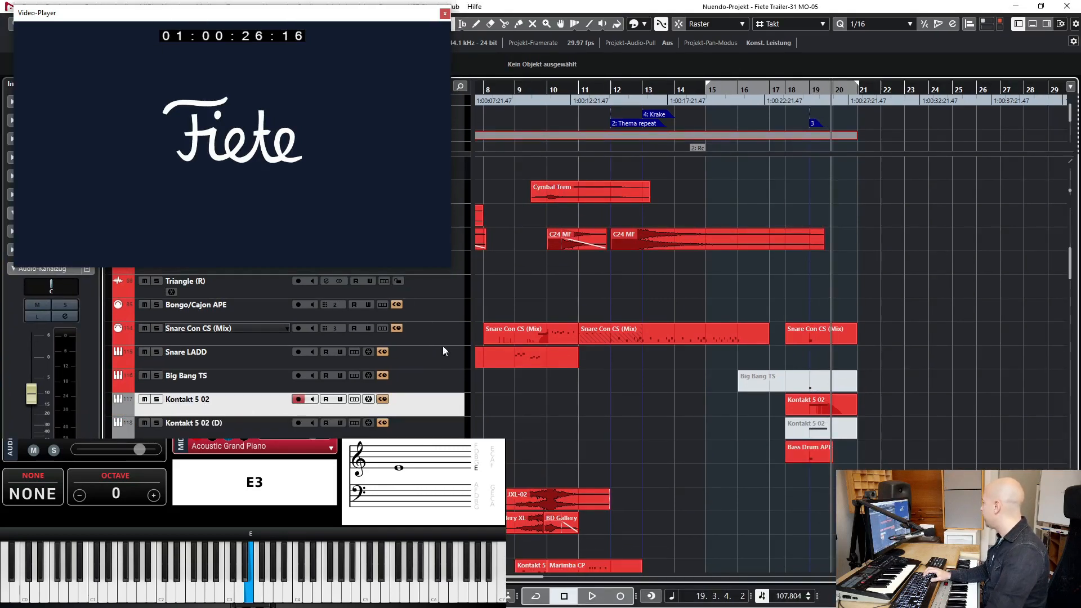
{"action": "left_click", "coordinate": [807, 89]}
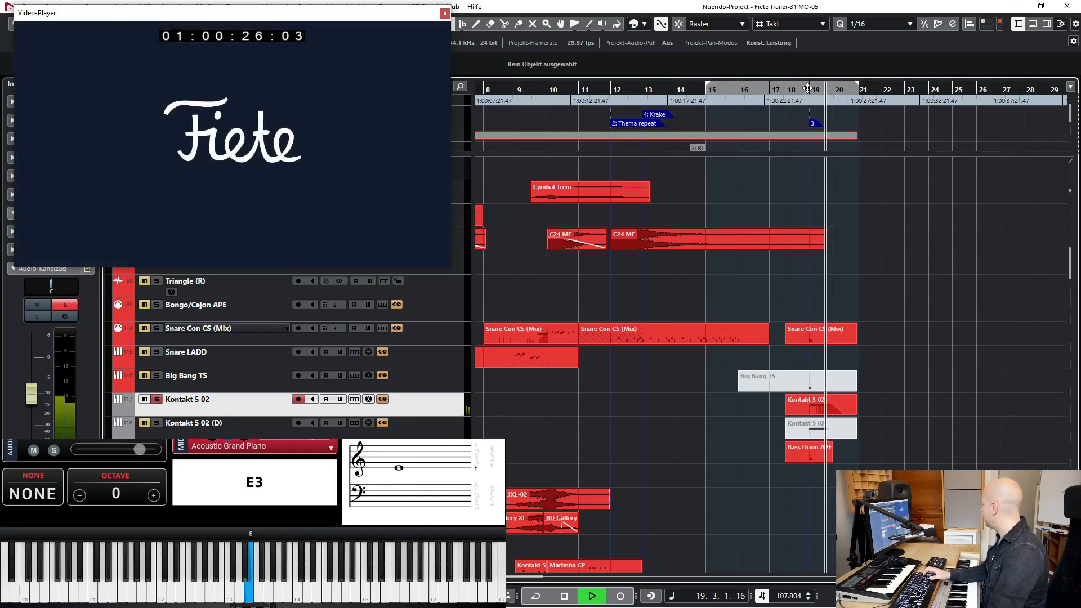
{"action": "key", "text": "space"}
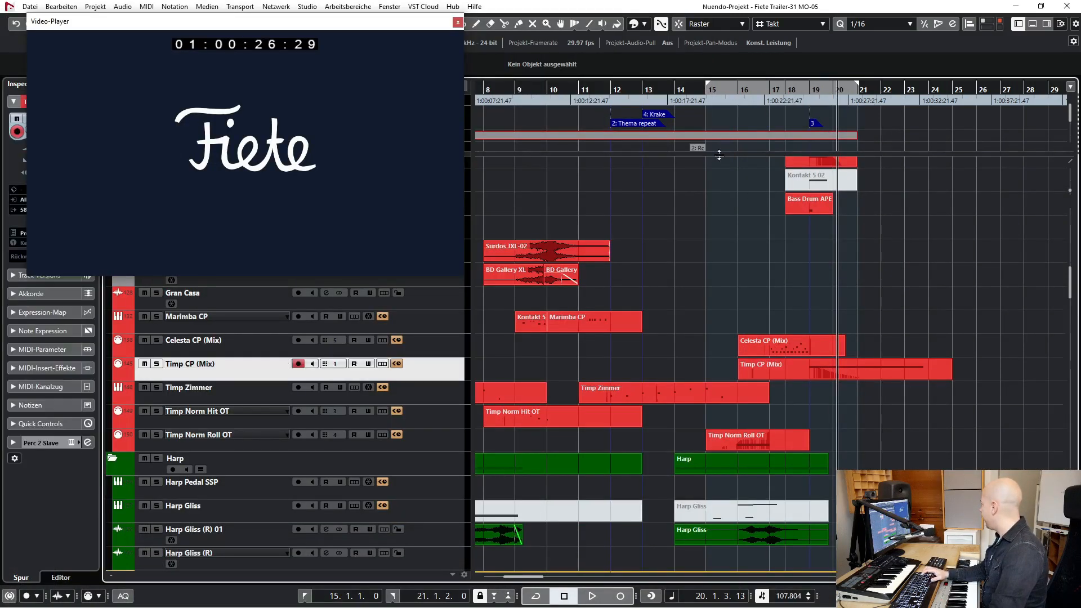
- Switch the solo from Timp CP (Mix) to Celesta CP (Mix) and play the celesta from bar 16
{"action": "key", "text": "s"}
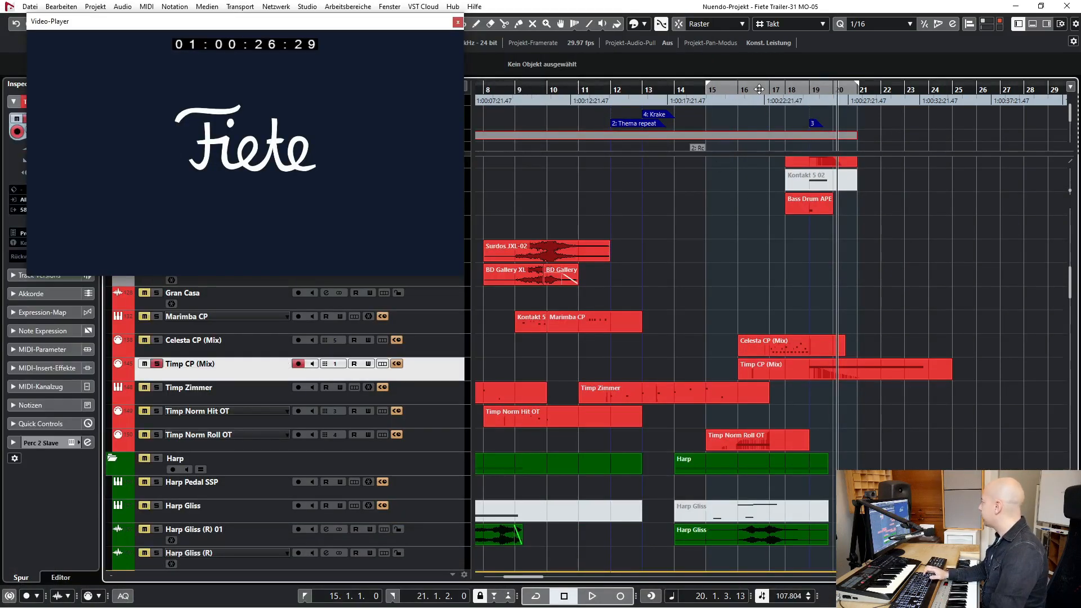
{"action": "left_click", "coordinate": [758, 89]}
{"action": "key", "text": "s"}
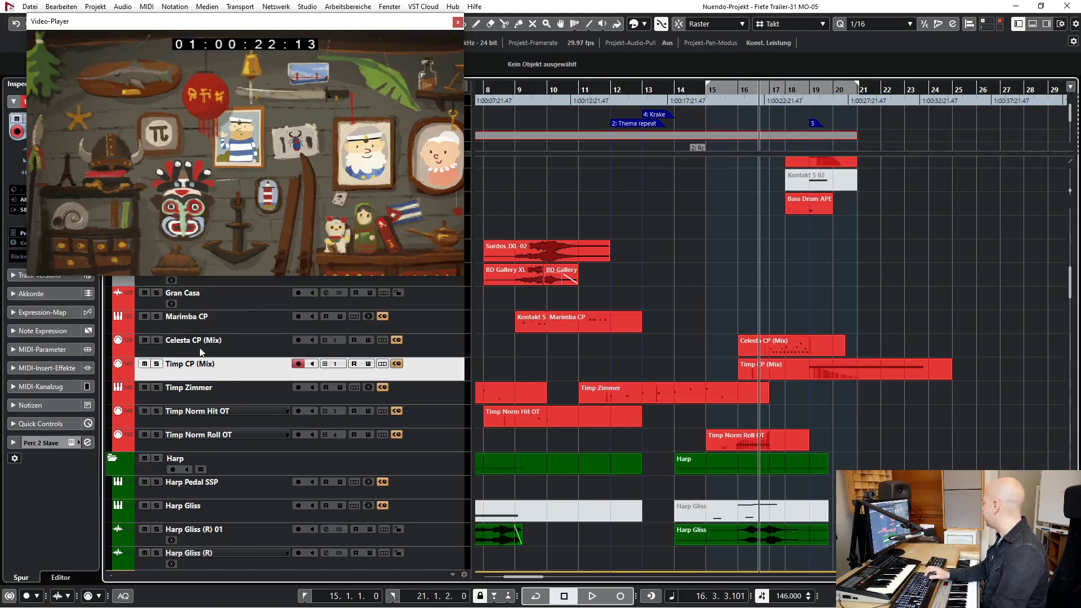
{"action": "key", "text": "Up"}
{"action": "key", "text": "space"}
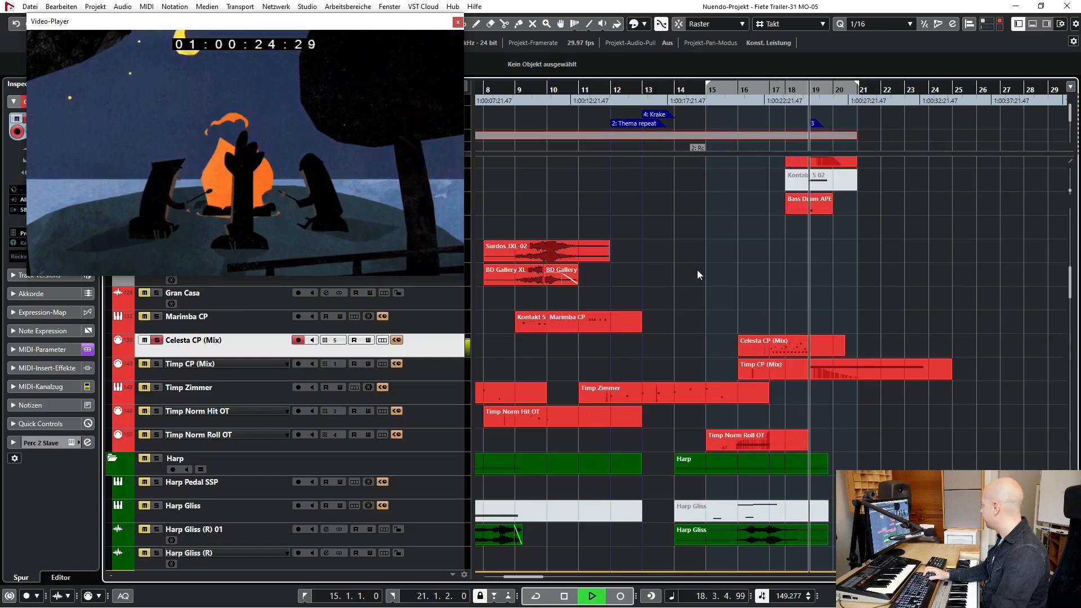
- Play the arrangement without solos from bar 16 into the closing logo
{"action": "left_click", "coordinate": [757, 90]}
{"action": "key", "text": "space"}
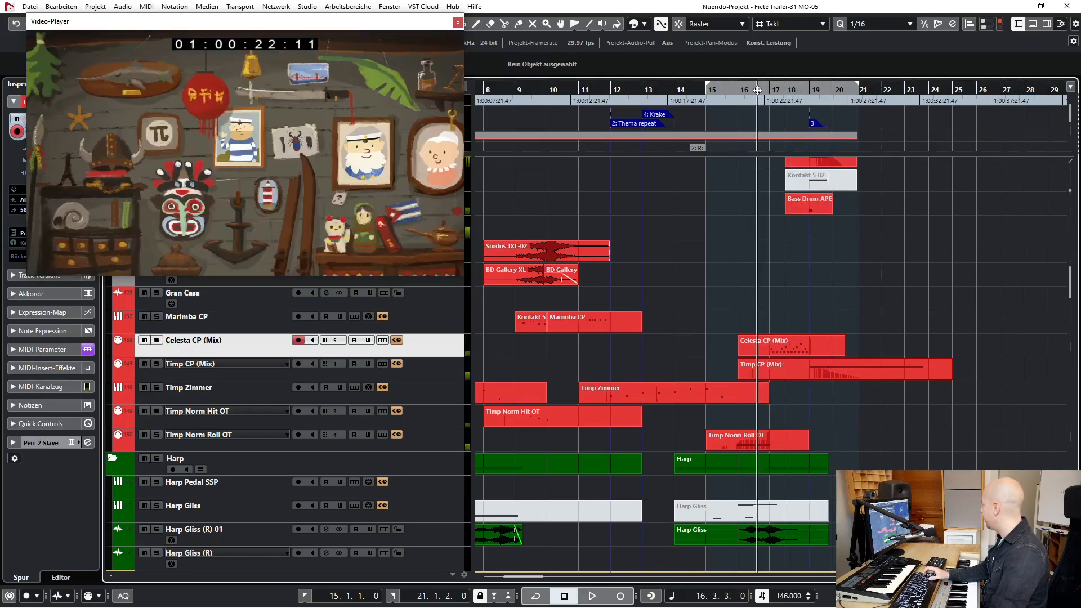
{"action": "key", "text": "space"}
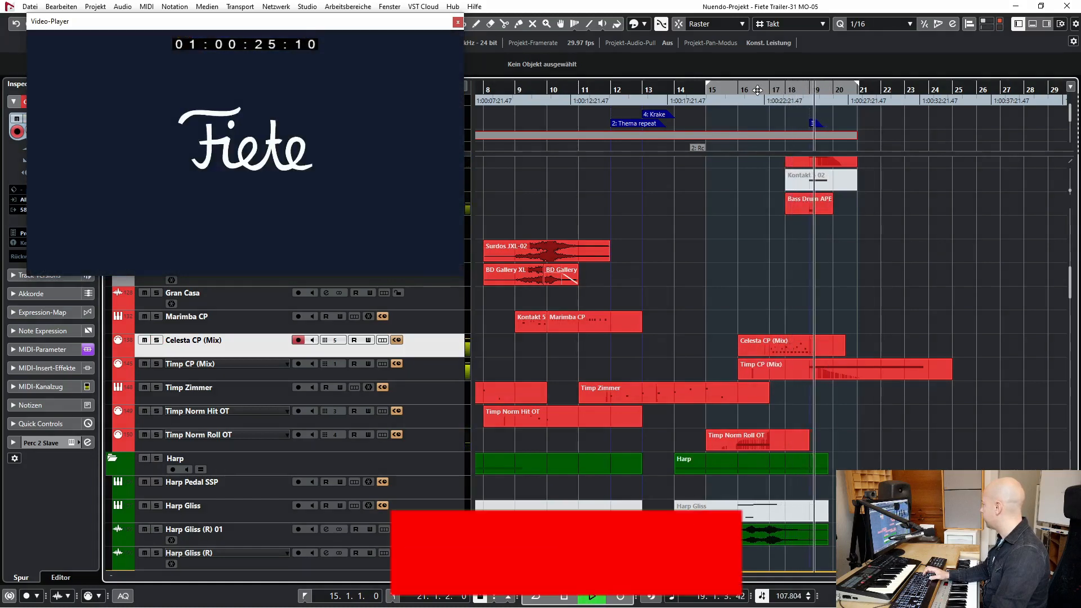
- Play the whole trailer from just before bar 3 while examining the string, FX, brass, woodwind, percussion and piano tracks
{"action": "key", "text": "space"}
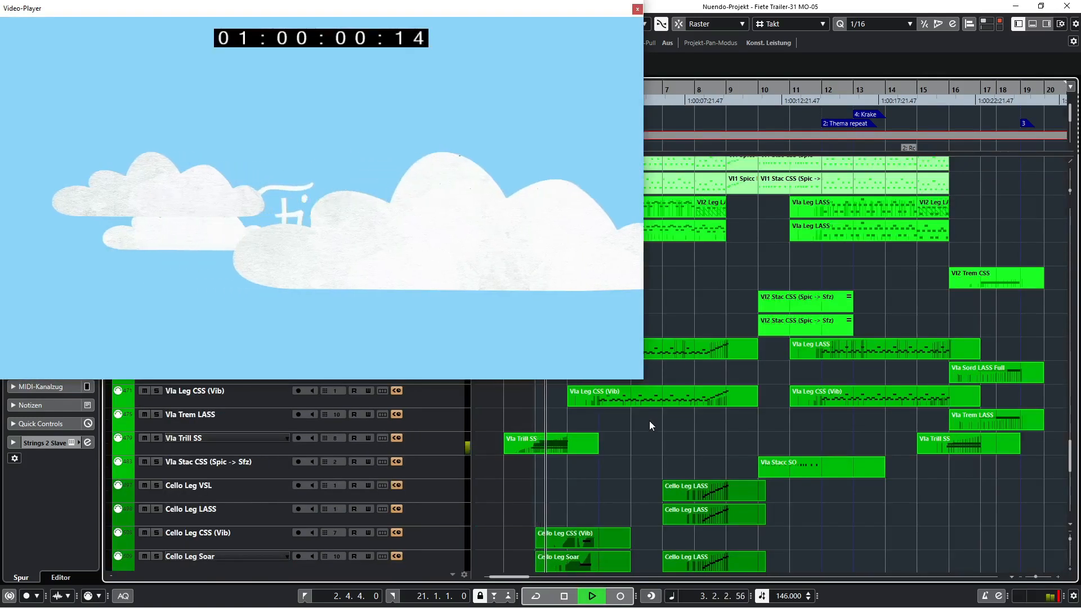
{"action": "scroll", "coordinate": [650, 421], "scroll_direction": "up", "scroll_amount": 10}
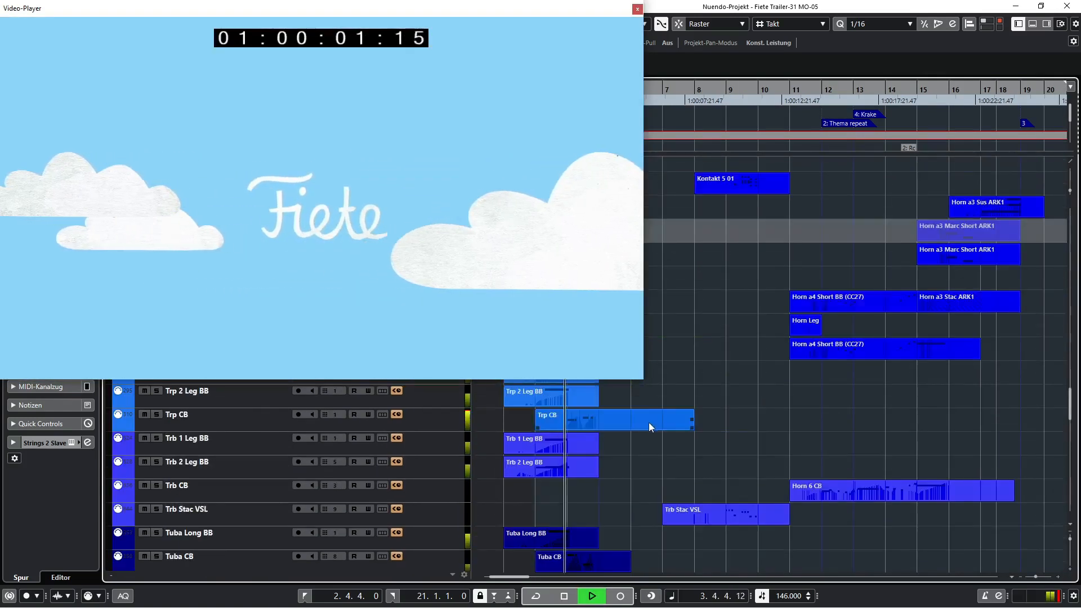
{"action": "scroll", "coordinate": [647, 424], "scroll_direction": "up", "scroll_amount": 5}
{"action": "scroll", "coordinate": [646, 424], "scroll_direction": "down", "scroll_amount": 20}
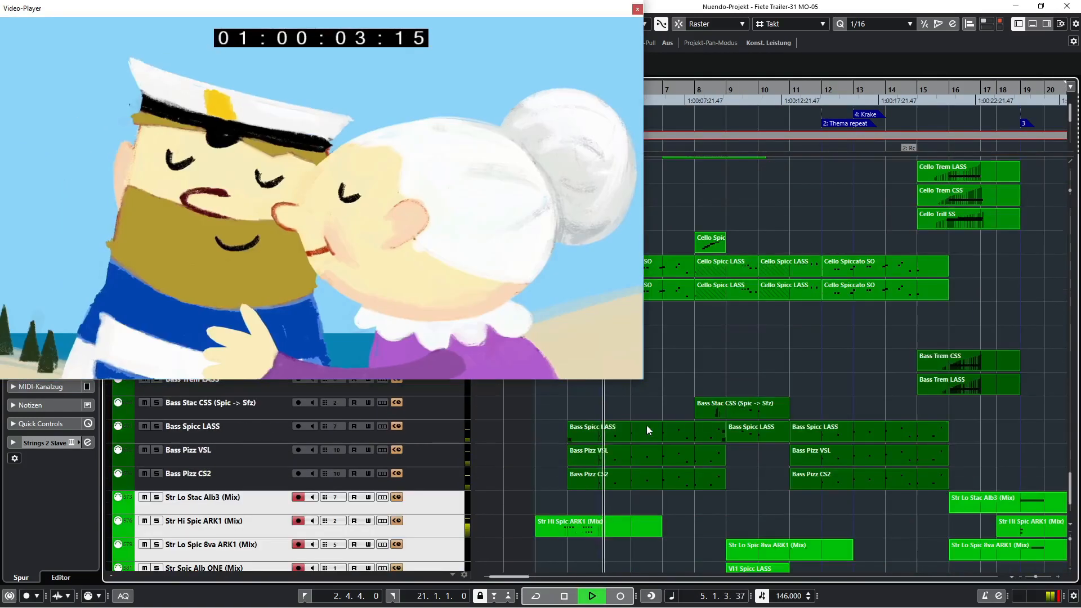
{"action": "scroll", "coordinate": [646, 425], "scroll_direction": "down", "scroll_amount": 3}
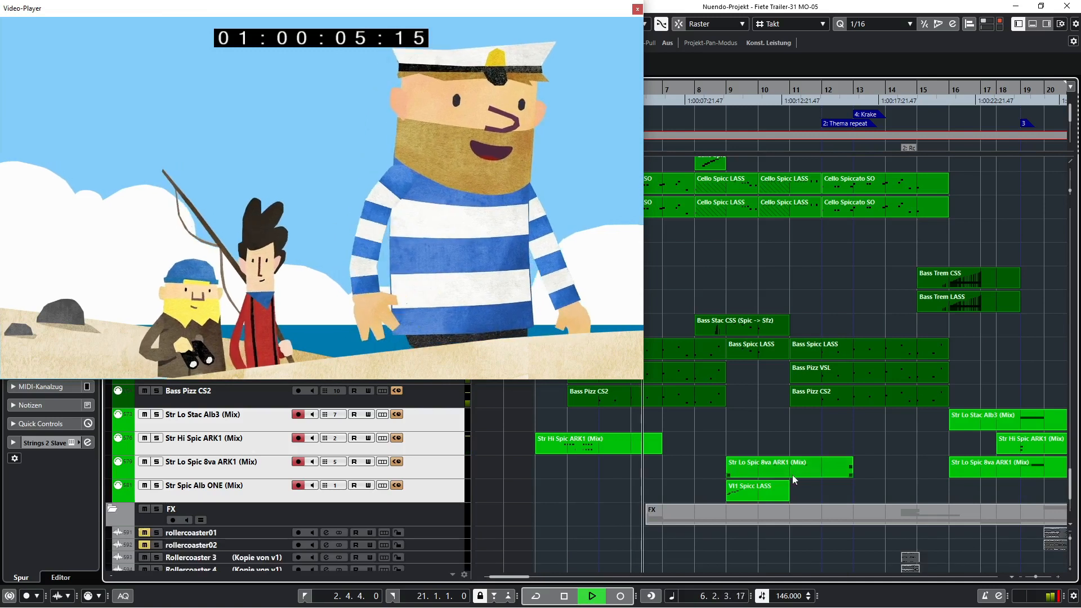
{"action": "scroll", "coordinate": [792, 474], "scroll_direction": "down", "scroll_amount": 6}
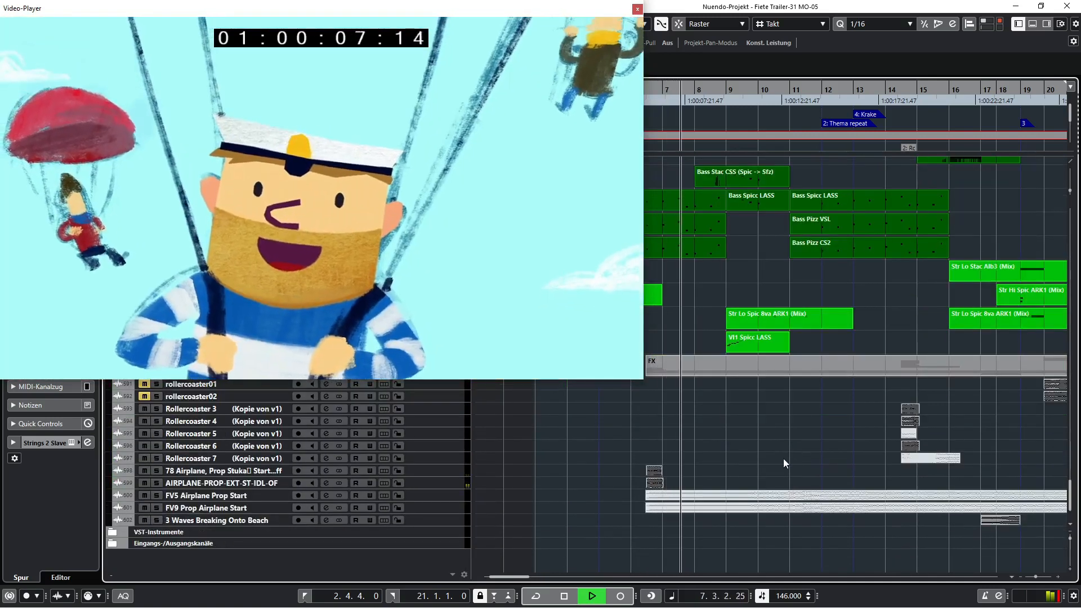
{"action": "scroll", "coordinate": [783, 458], "scroll_direction": "up", "scroll_amount": 12}
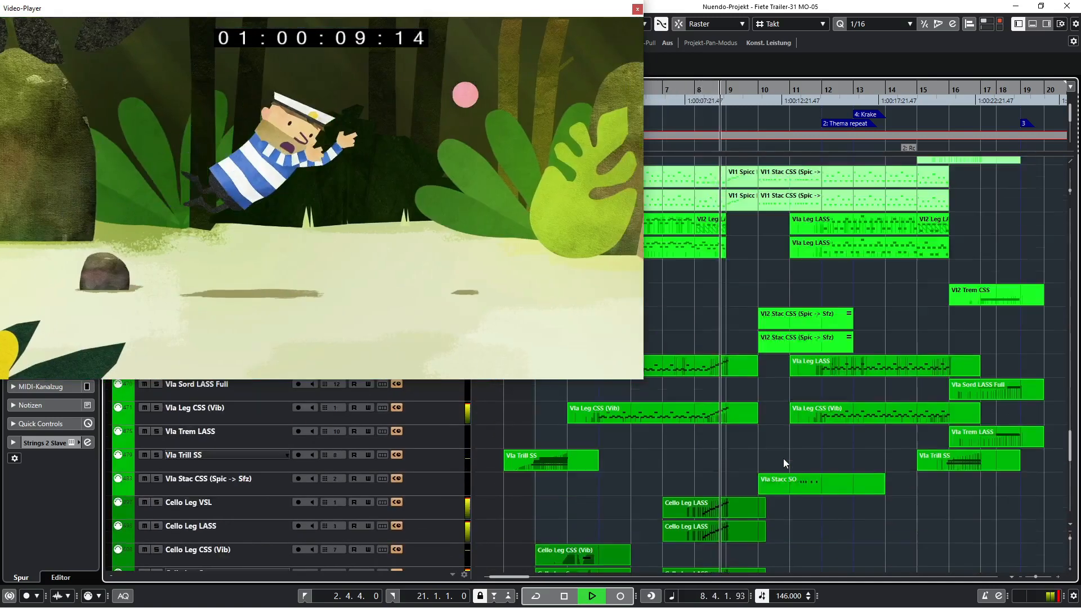
{"action": "scroll", "coordinate": [782, 458], "scroll_direction": "up", "scroll_amount": 10}
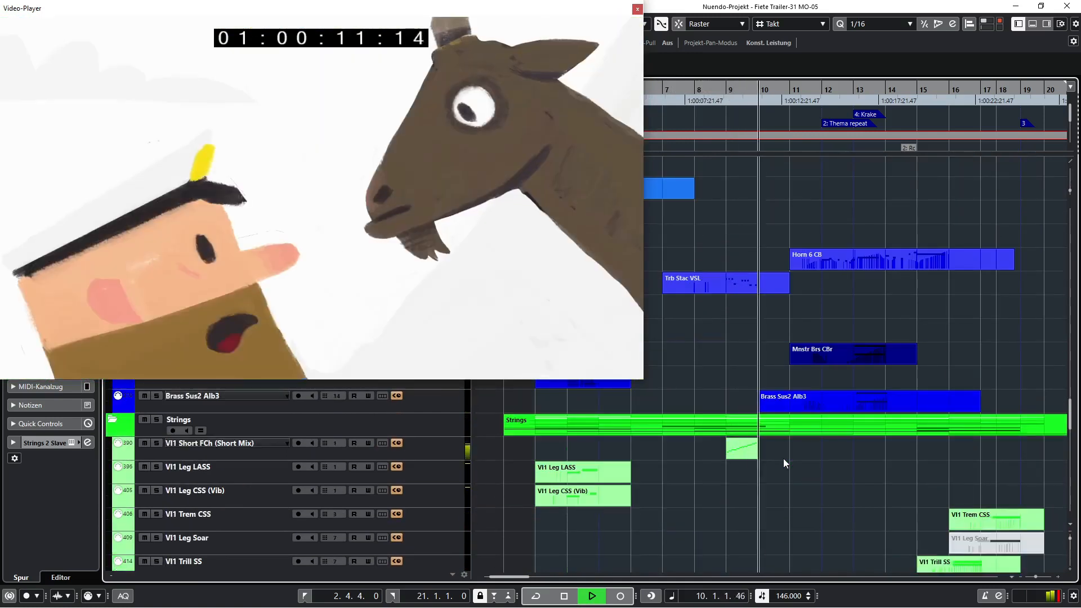
{"action": "scroll", "coordinate": [785, 458], "scroll_direction": "up", "scroll_amount": 10}
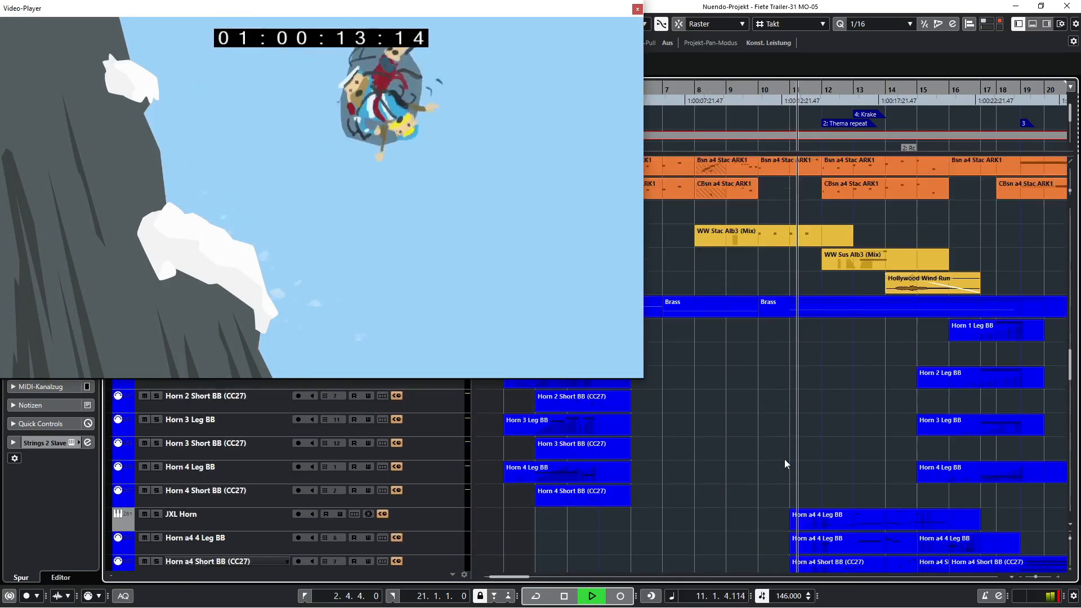
{"action": "scroll", "coordinate": [785, 458], "scroll_direction": "up", "scroll_amount": 10}
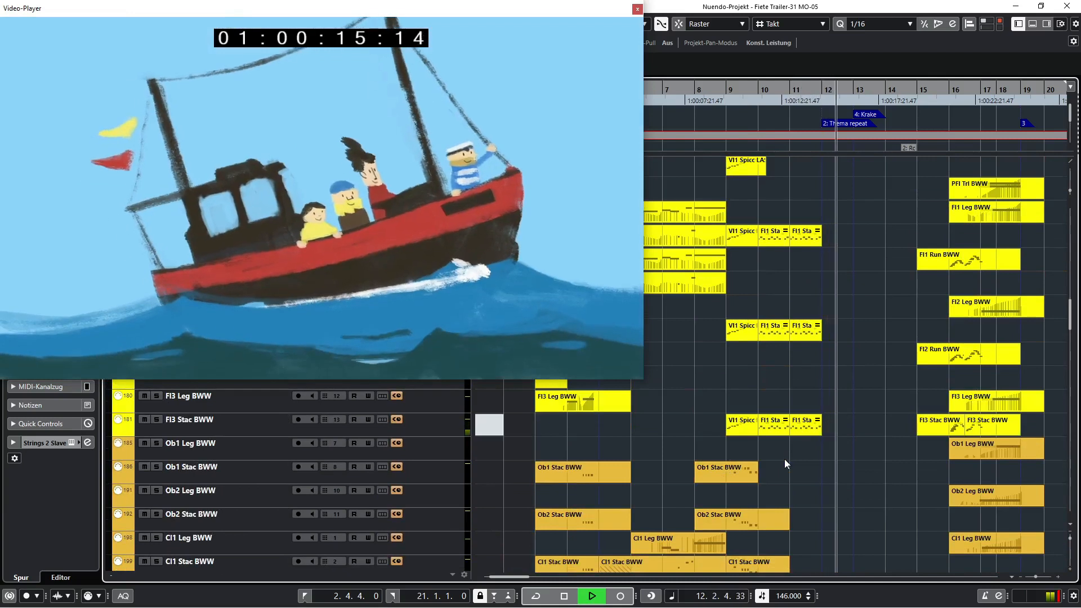
{"action": "scroll", "coordinate": [785, 458], "scroll_direction": "up", "scroll_amount": 10}
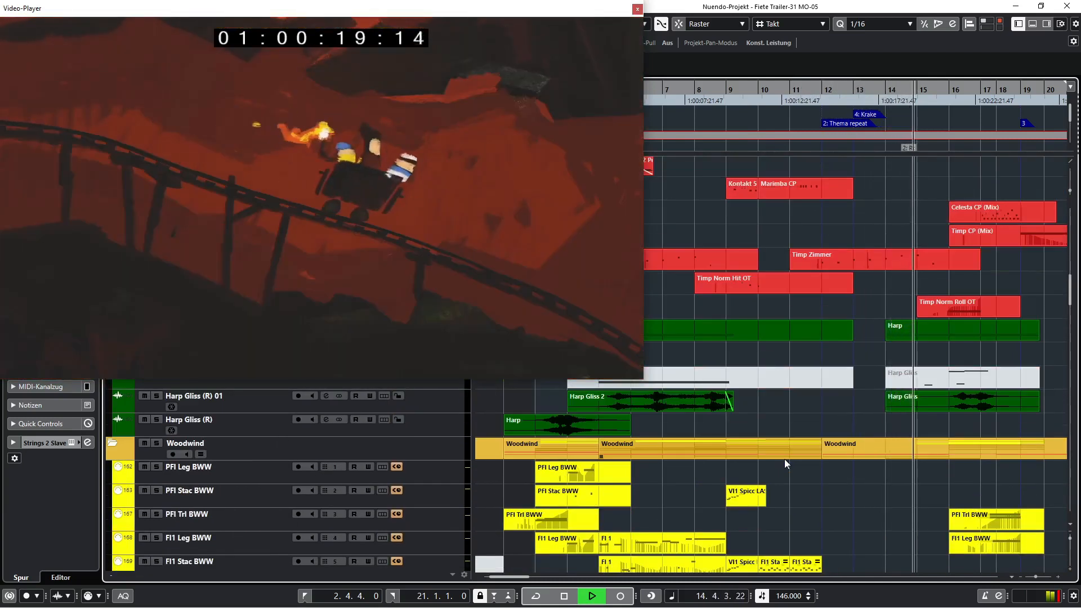
{"action": "scroll", "coordinate": [785, 458], "scroll_direction": "up", "scroll_amount": 8}
{"action": "scroll", "coordinate": [785, 458], "scroll_direction": "up", "scroll_amount": 4}
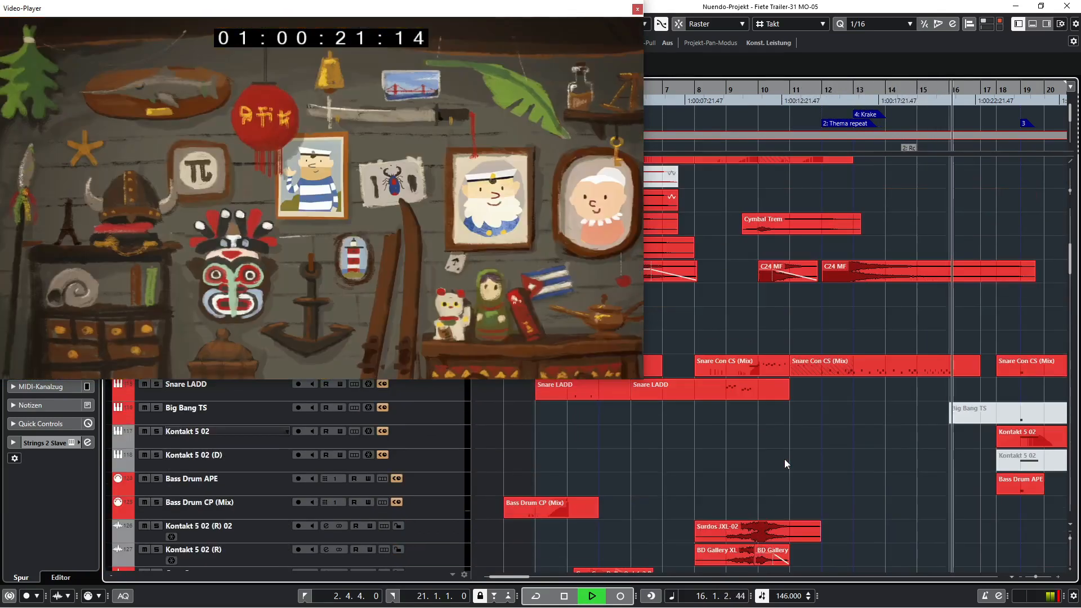
{"action": "scroll", "coordinate": [784, 458], "scroll_direction": "up", "scroll_amount": 7}
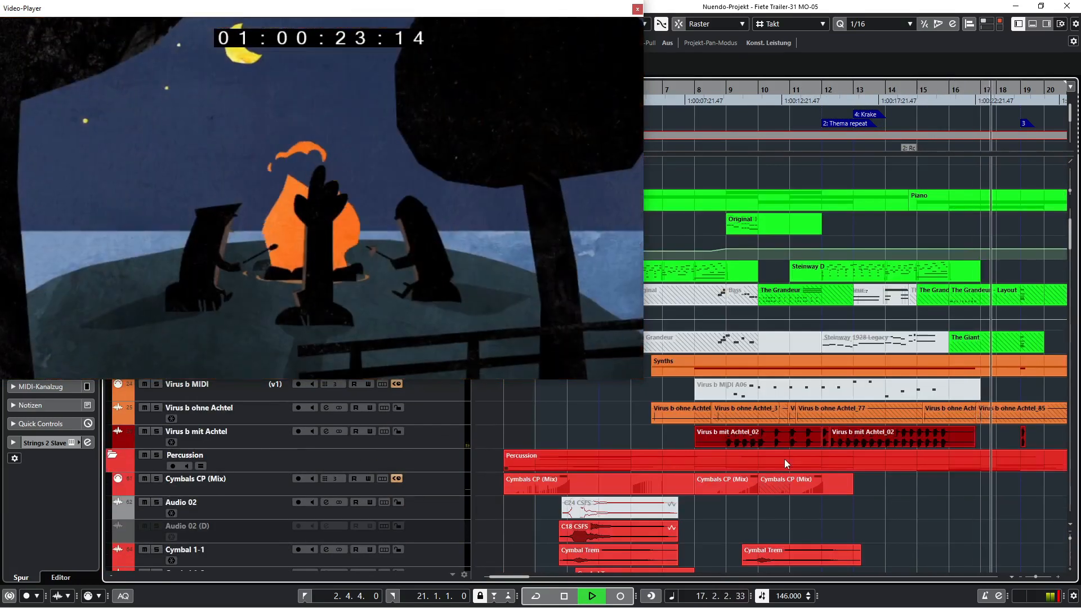